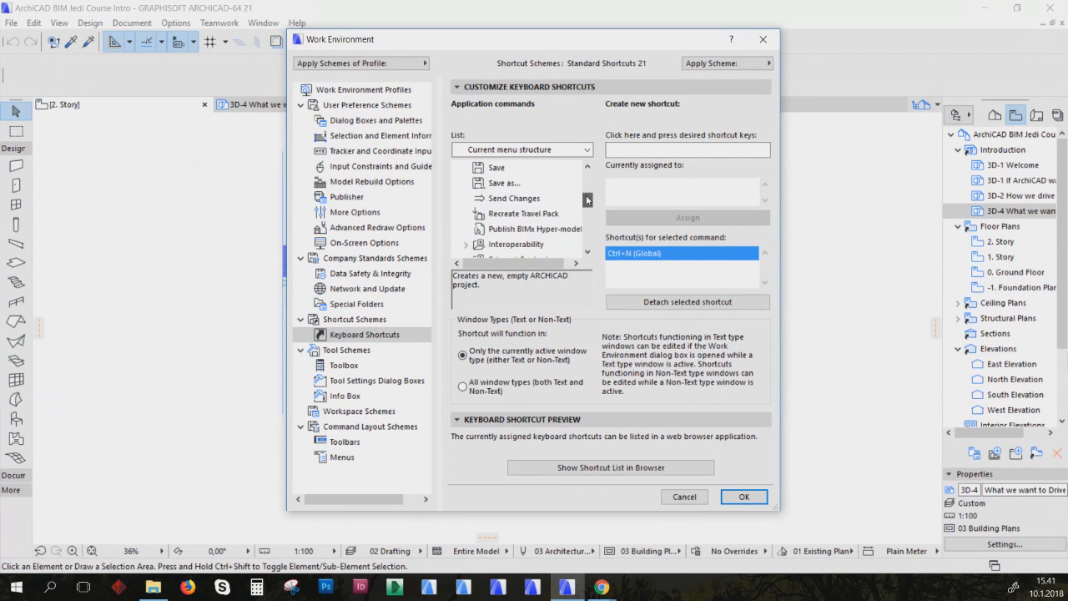
Check the shortcuts assigned to Create Container, Show in Library Manager and Project Notes in the application commands
click(465, 214)
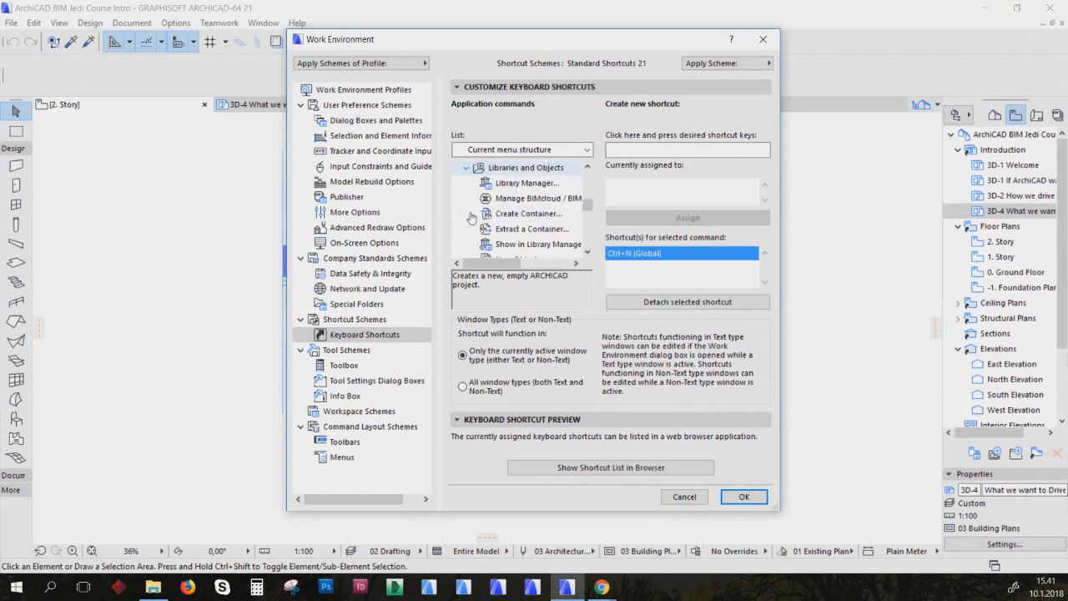
click(532, 216)
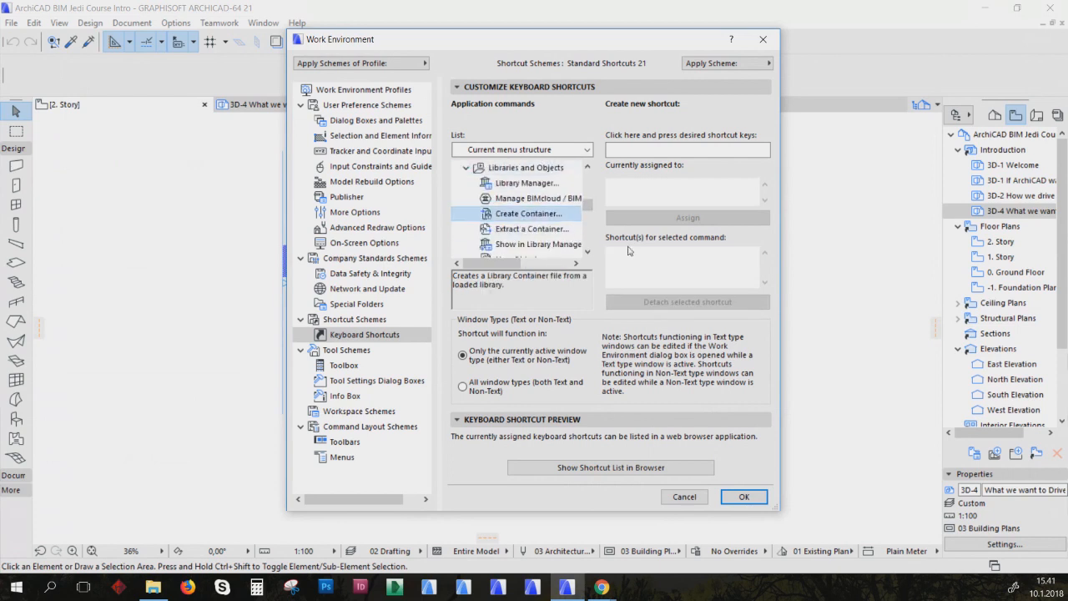
click(529, 200)
click(538, 245)
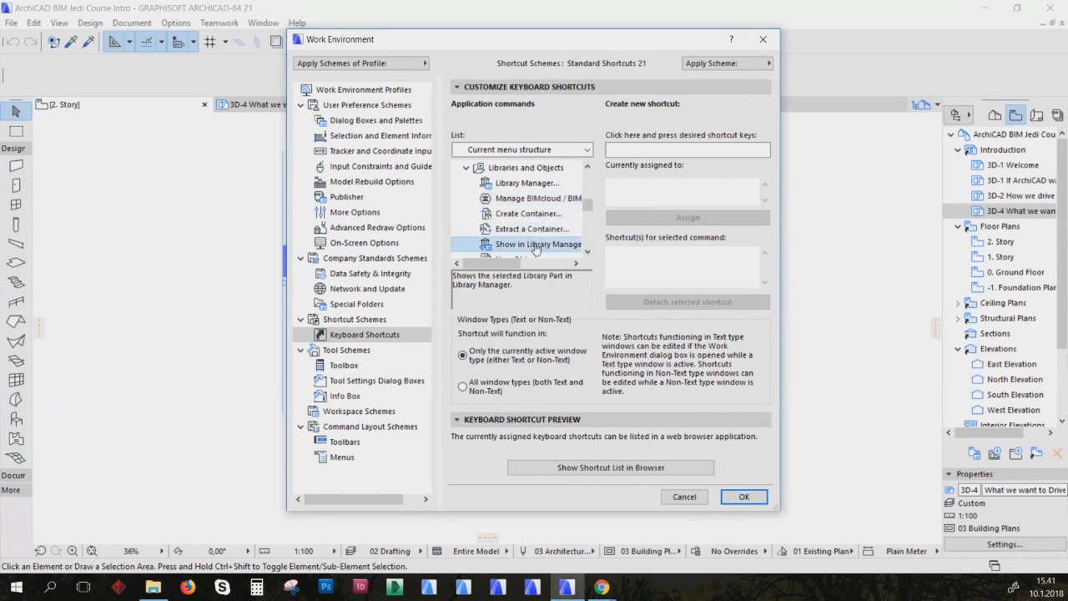
scroll(534, 226, down, 5)
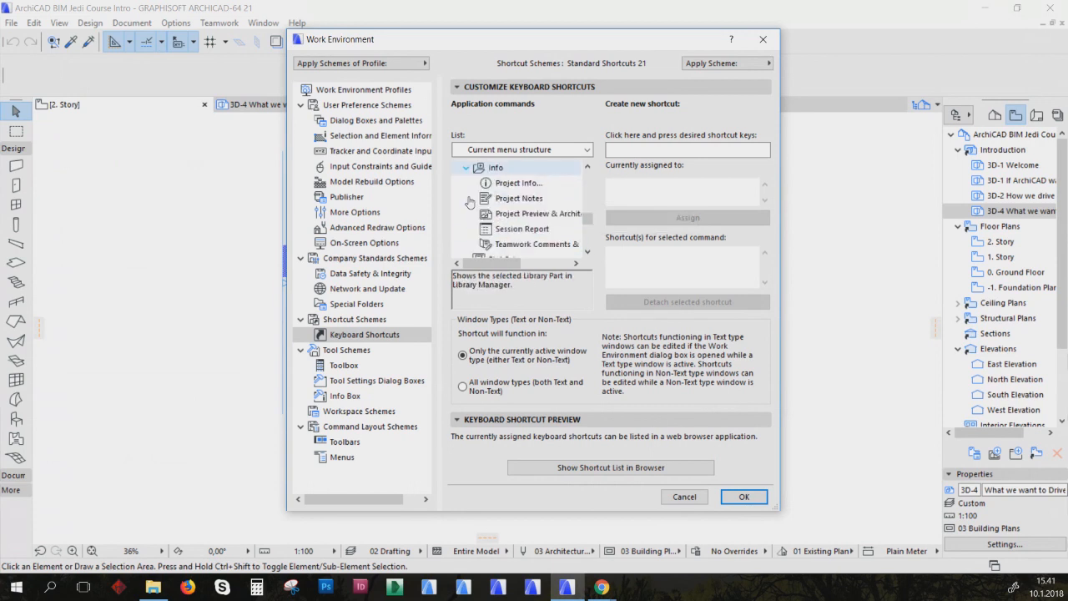
click(528, 201)
scroll(525, 209, up, 8)
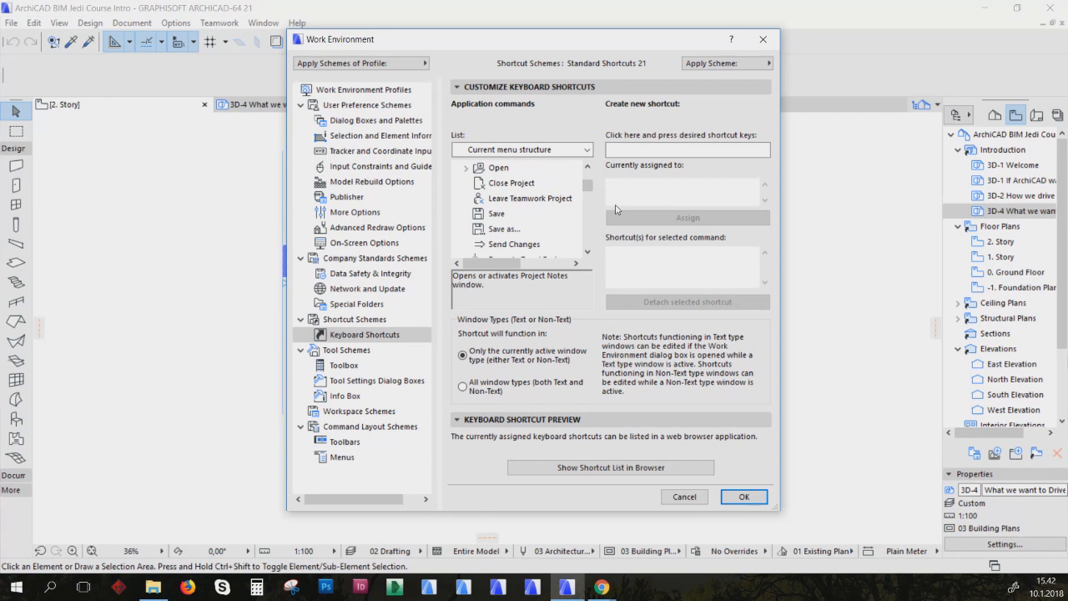
Check the shortcuts assigned to the Save, Send Changes and Library Manager commands
scroll(589, 182, up, 2)
scroll(588, 182, down, 3)
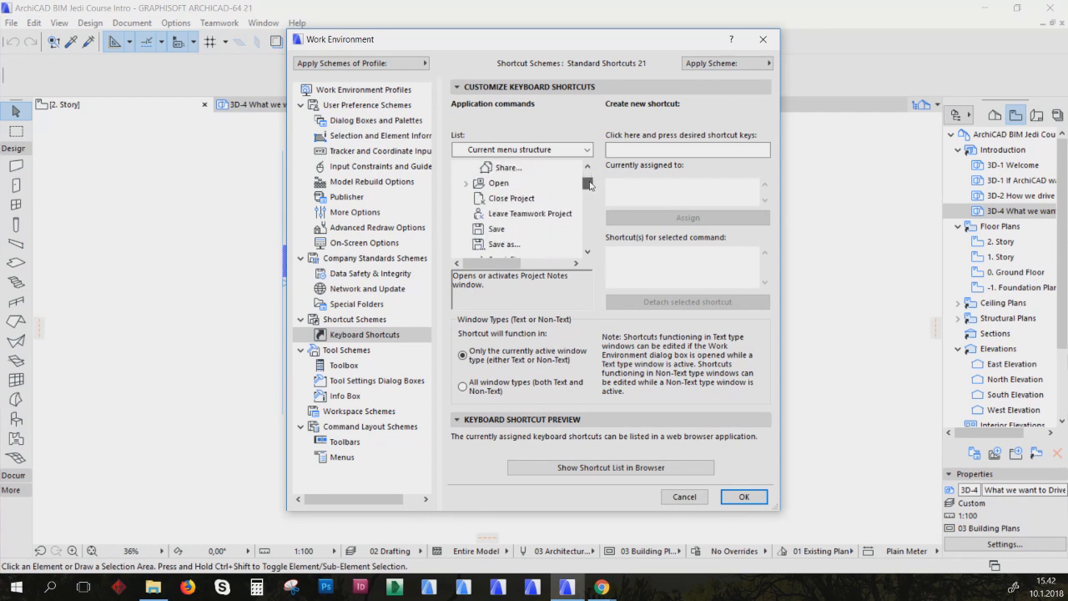
click(497, 199)
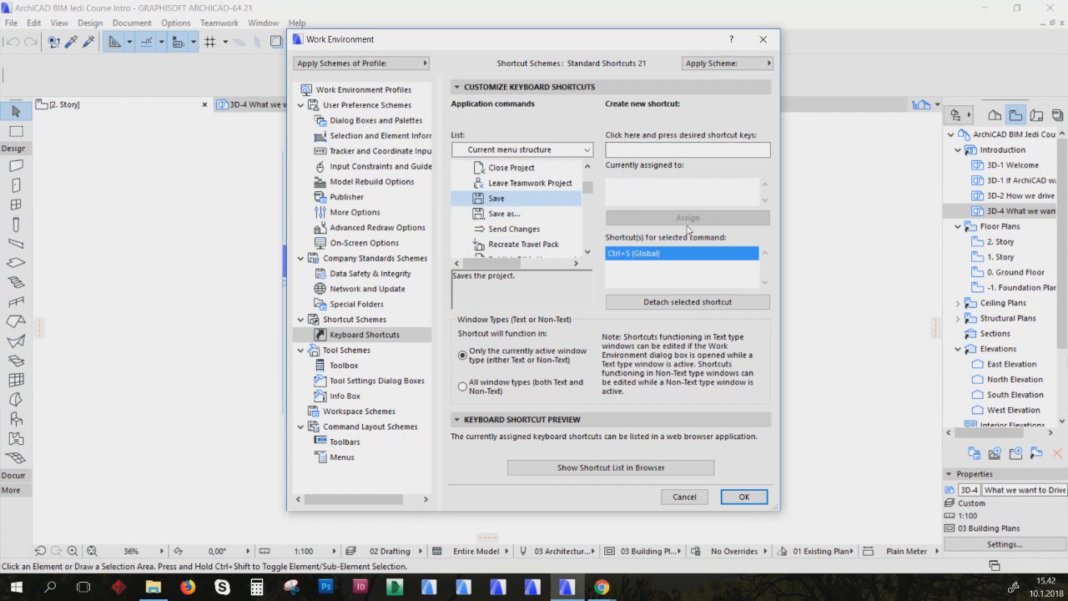
click(513, 228)
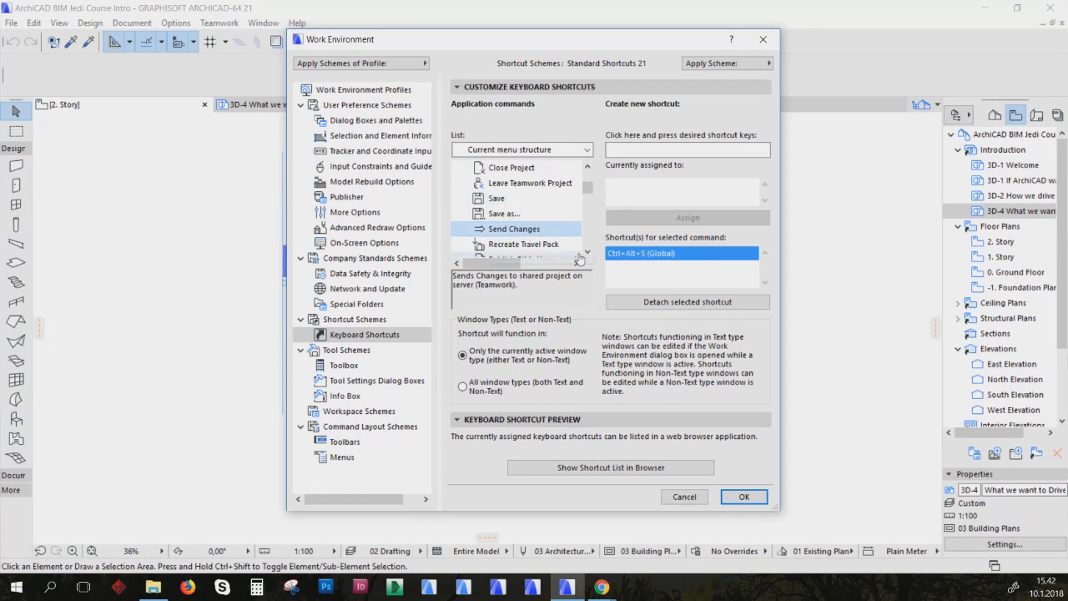
scroll(534, 241, down, 3)
click(527, 228)
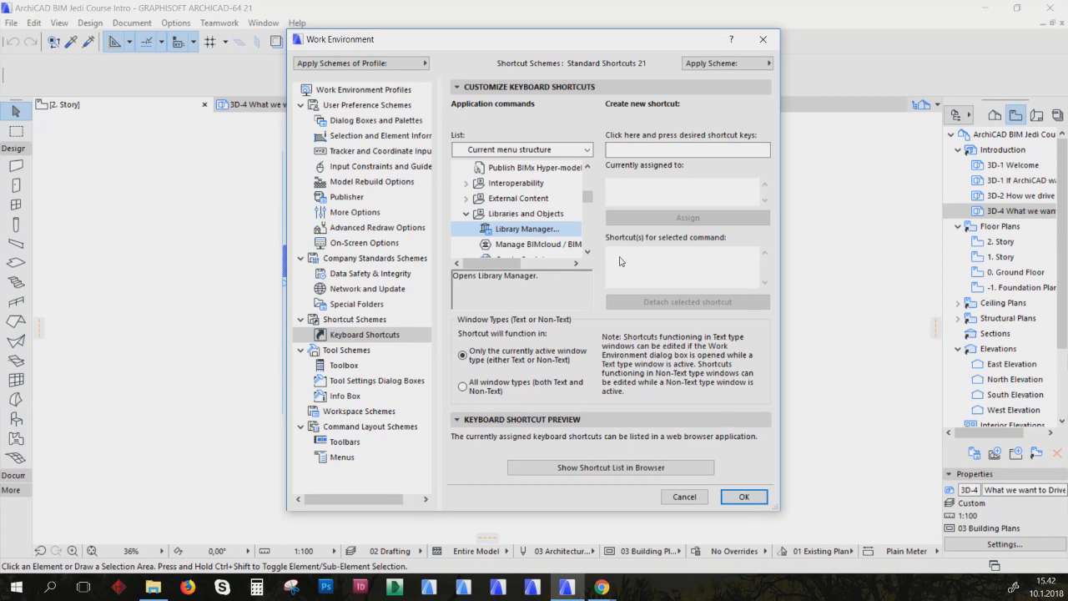
View the available shortcut schemes and work environment profiles without applying any
click(721, 65)
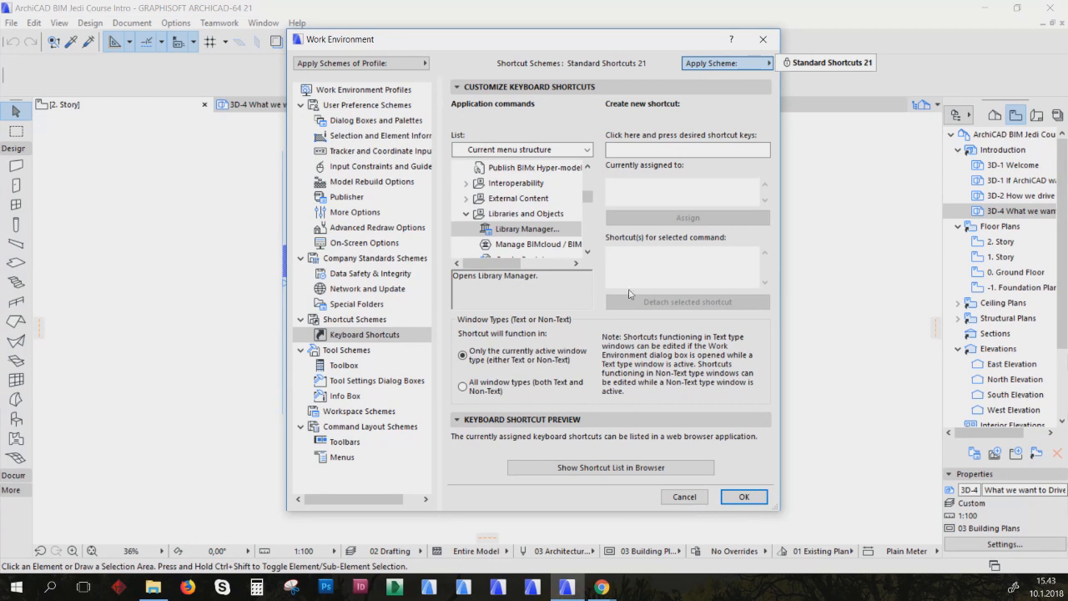
click(423, 66)
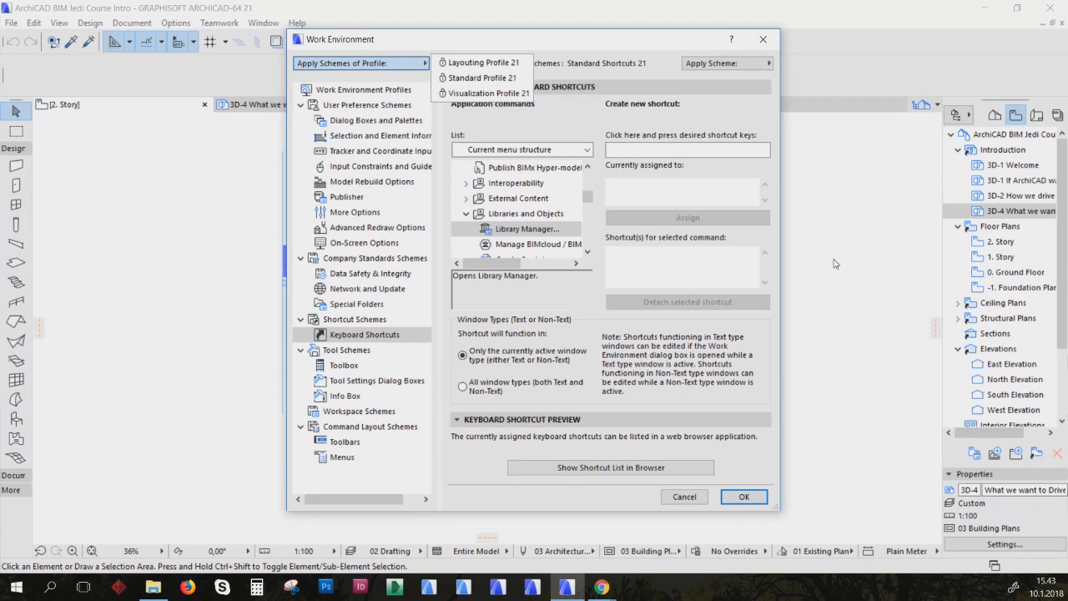
click(733, 64)
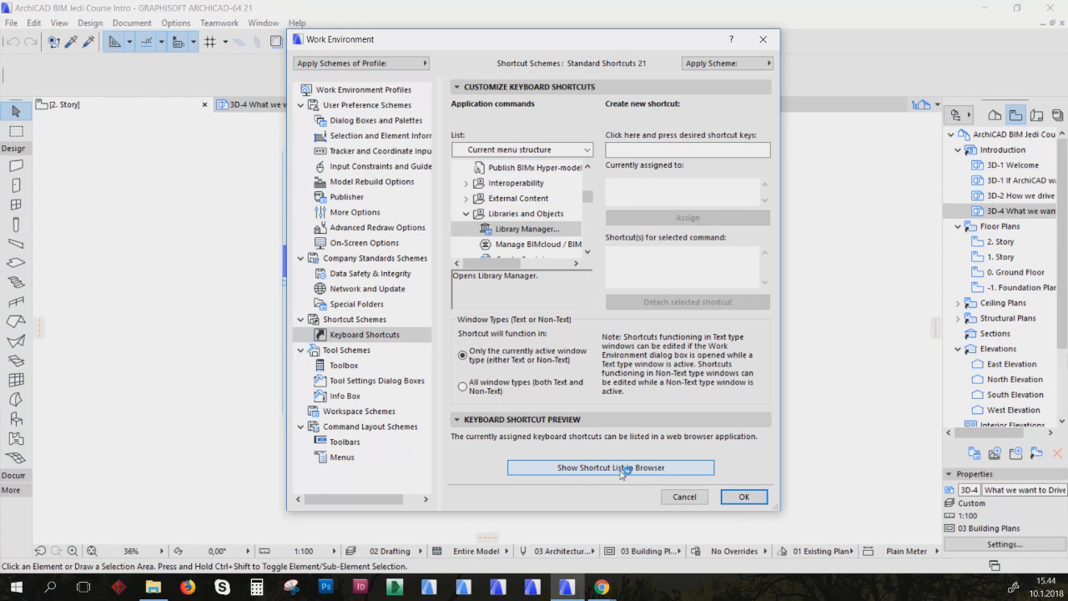
Show the full shortcut list in the browser and examine its customizable and non-customizable shortcuts
click(624, 468)
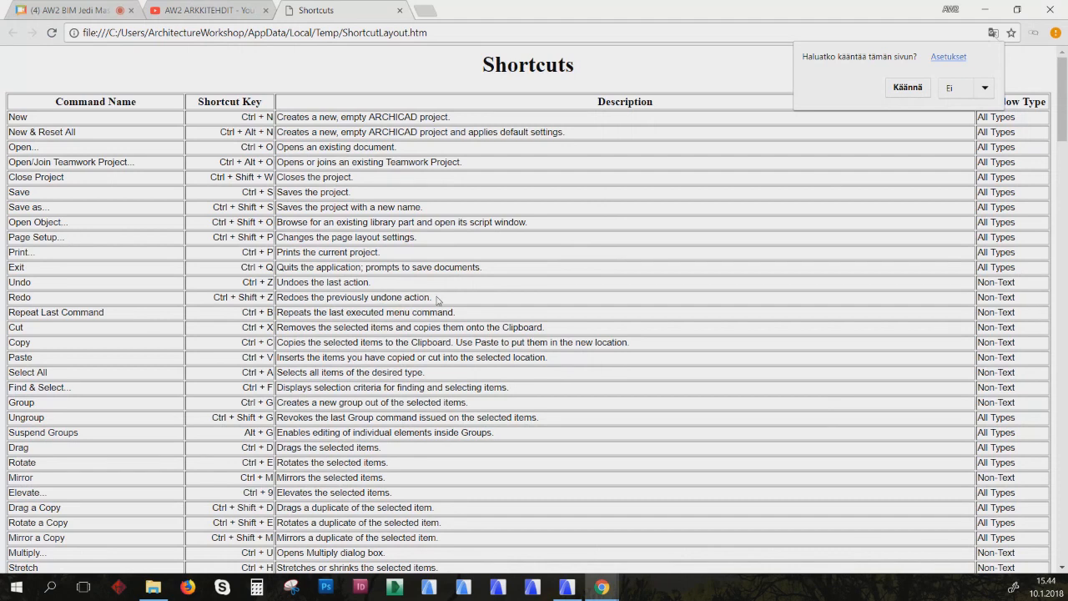
scroll(435, 299, down, 12)
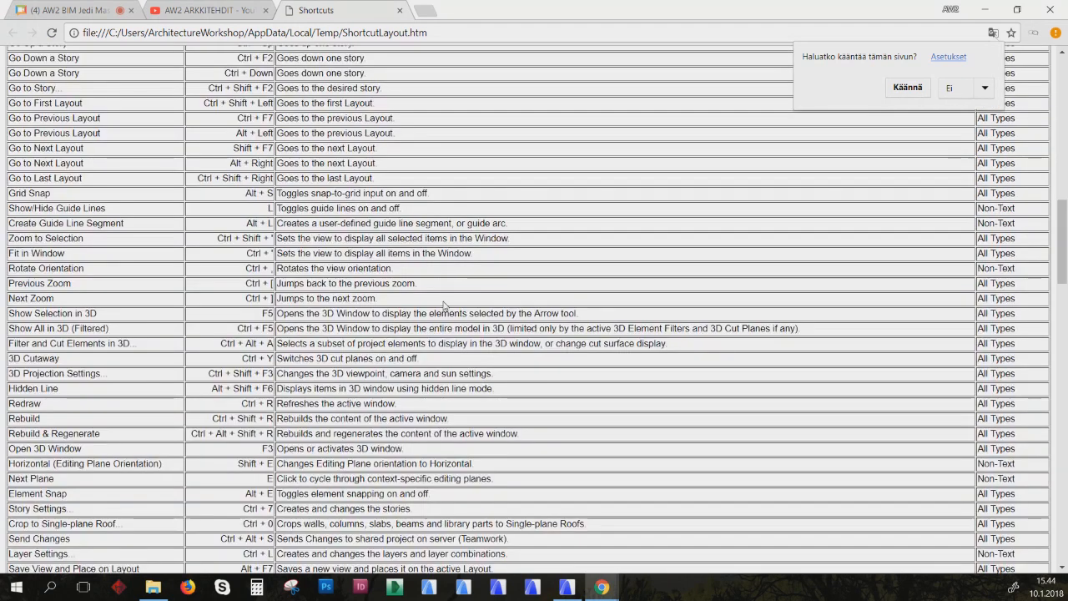
scroll(443, 305, down, 2)
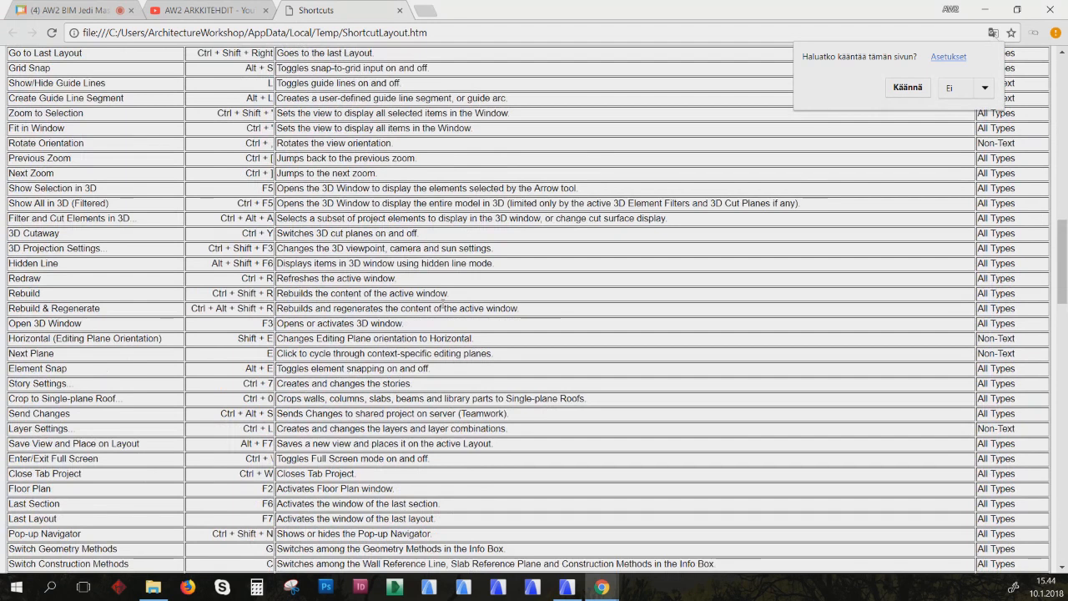
scroll(450, 317, down, 5)
scroll(467, 335, up, 5)
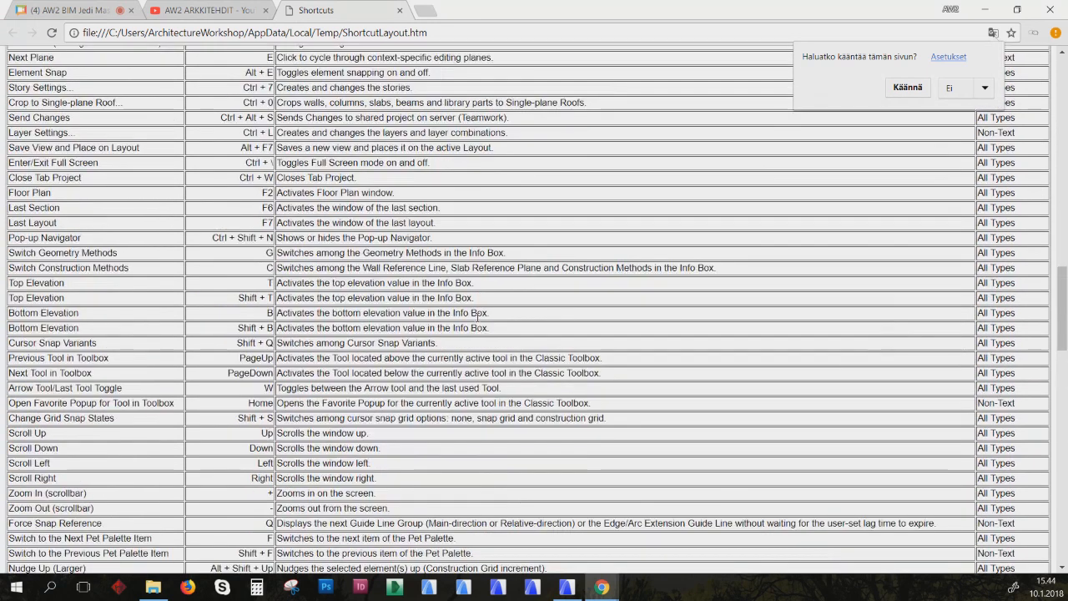
scroll(477, 319, down, 10)
scroll(477, 318, down, 8)
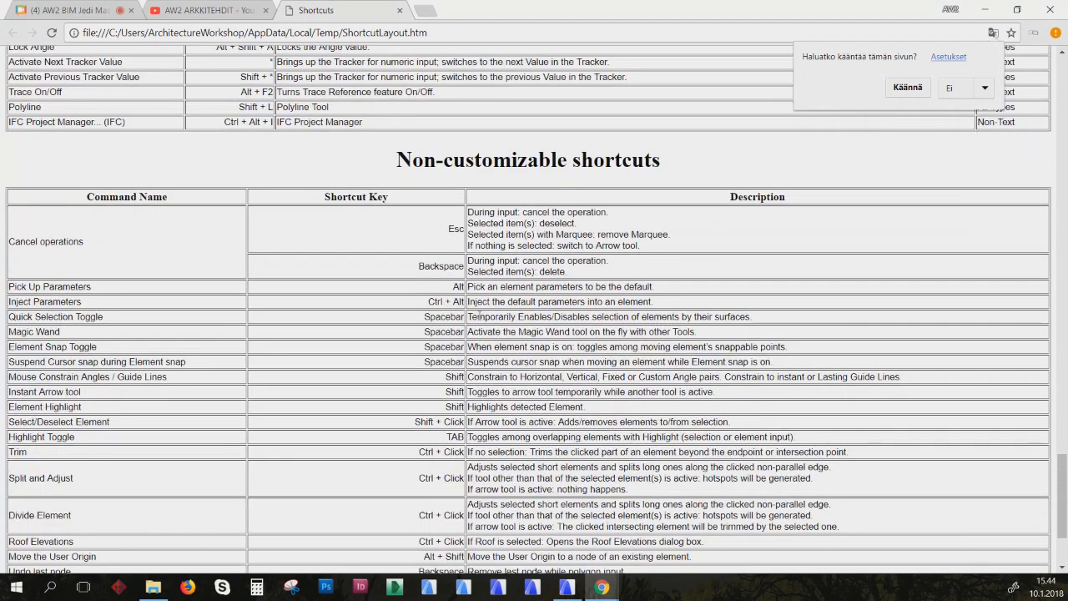
scroll(479, 315, down, 2)
scroll(482, 315, down, 1)
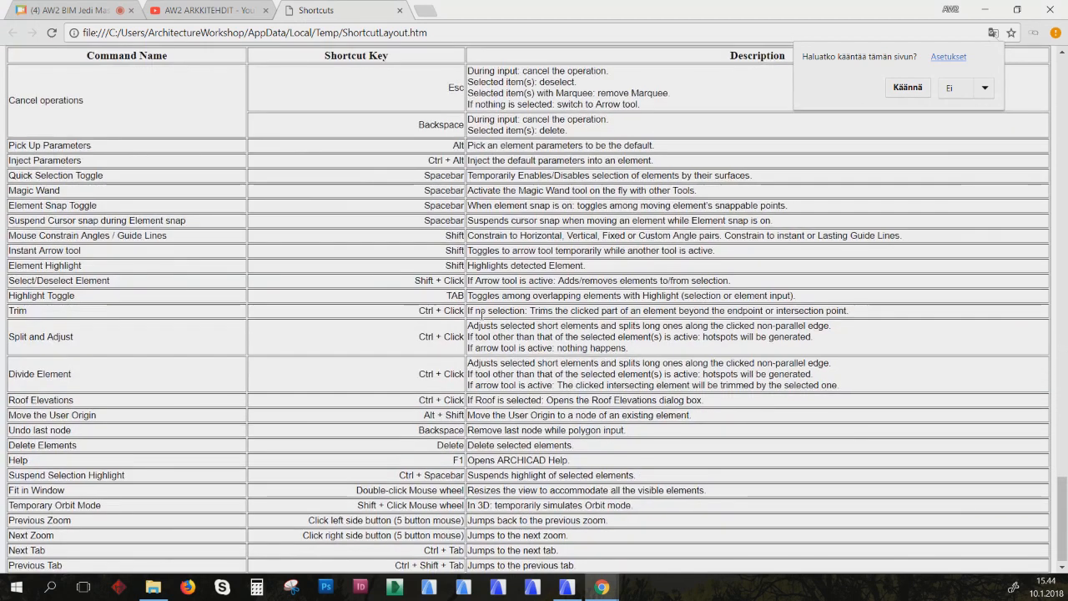
scroll(481, 320, up, 10)
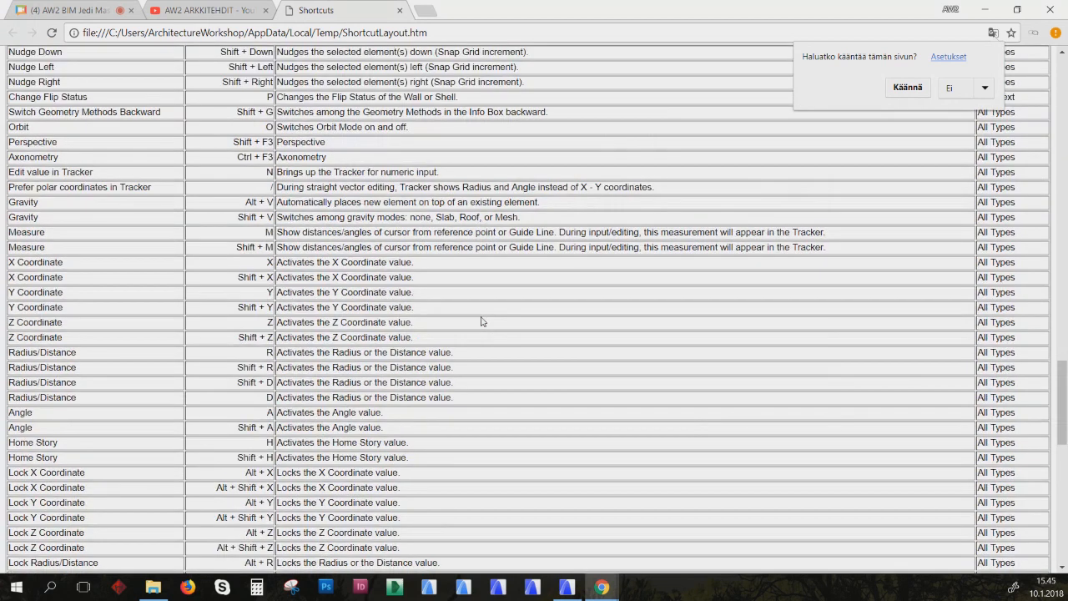
scroll(481, 321, up, 10)
Close the shortcut list page and leave the Work Environment dialog without saving changes
click(398, 10)
click(987, 8)
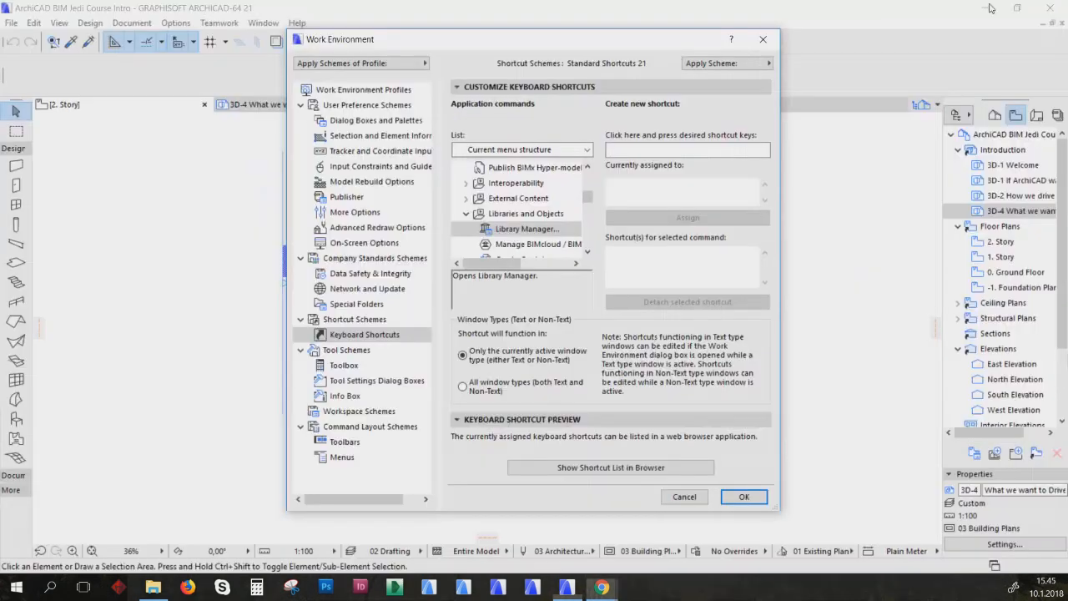
click(685, 497)
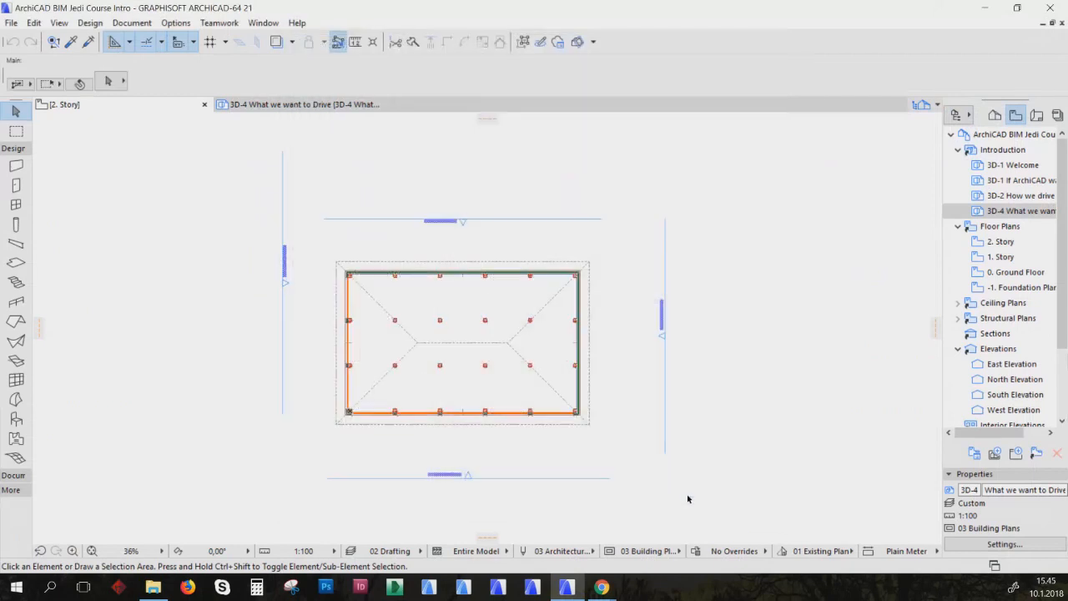
Switch to the AnyMeeting page in Chrome and share download links for Keyboard Shortcuts-FI.pdf and Keyboard Shortcuts-INT.pdf
mouse_move(601, 587)
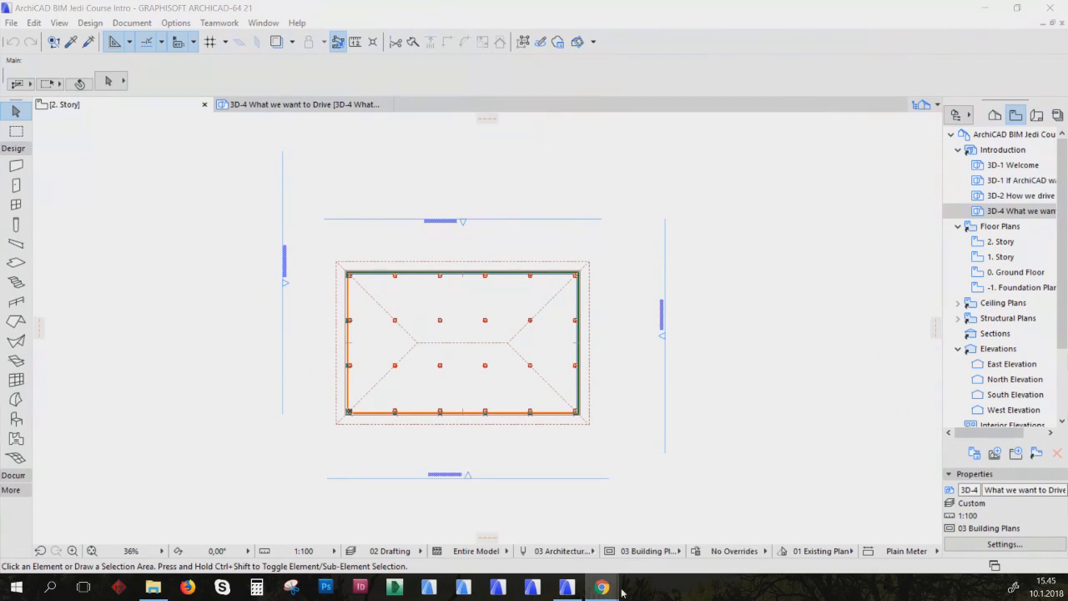
click(523, 542)
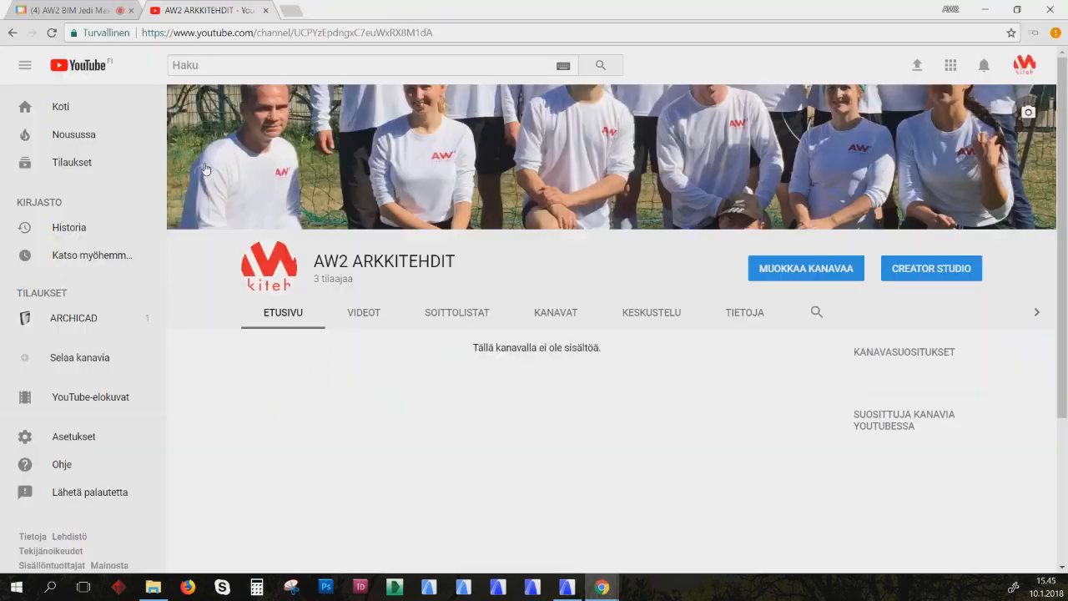
click(75, 14)
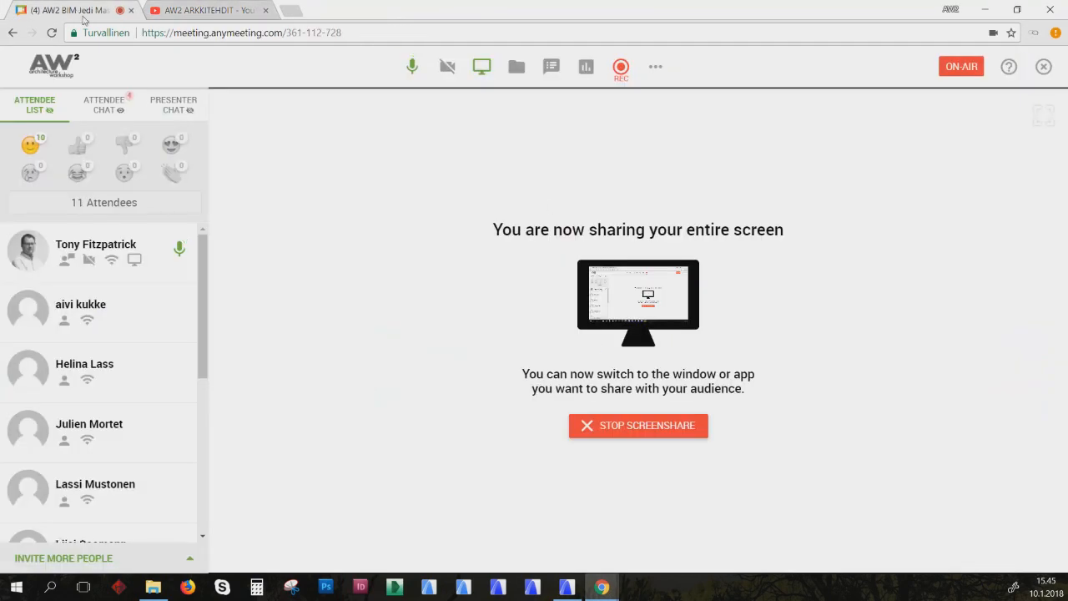
click(518, 69)
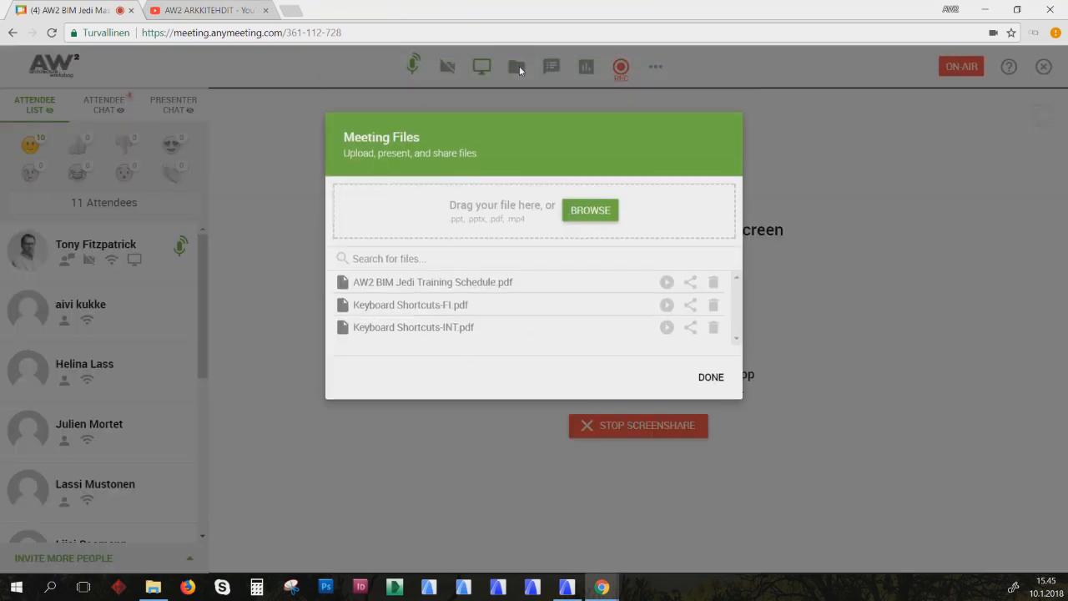
click(690, 308)
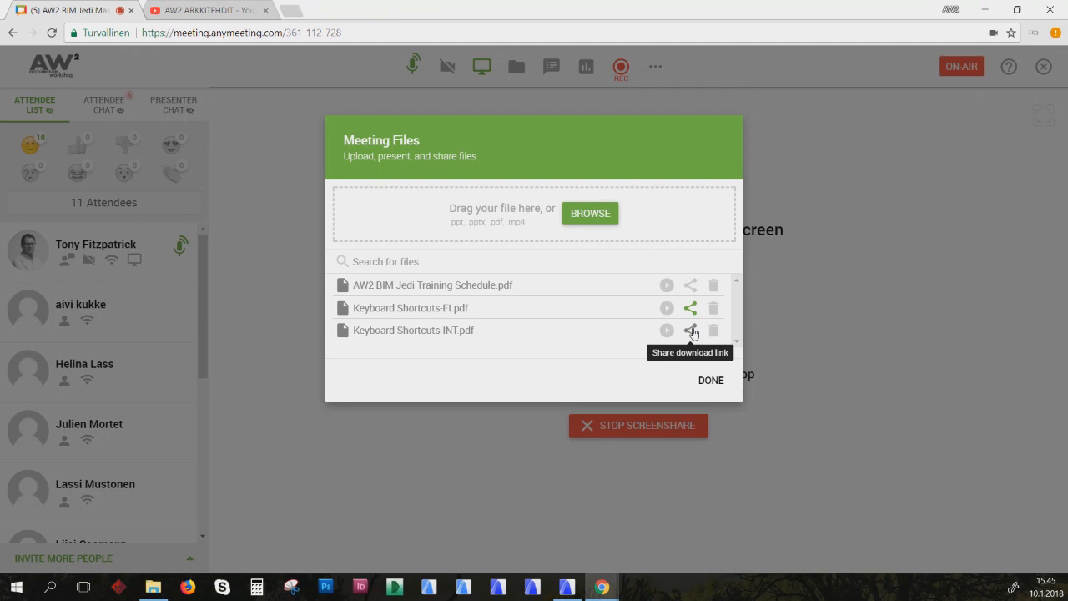
click(692, 331)
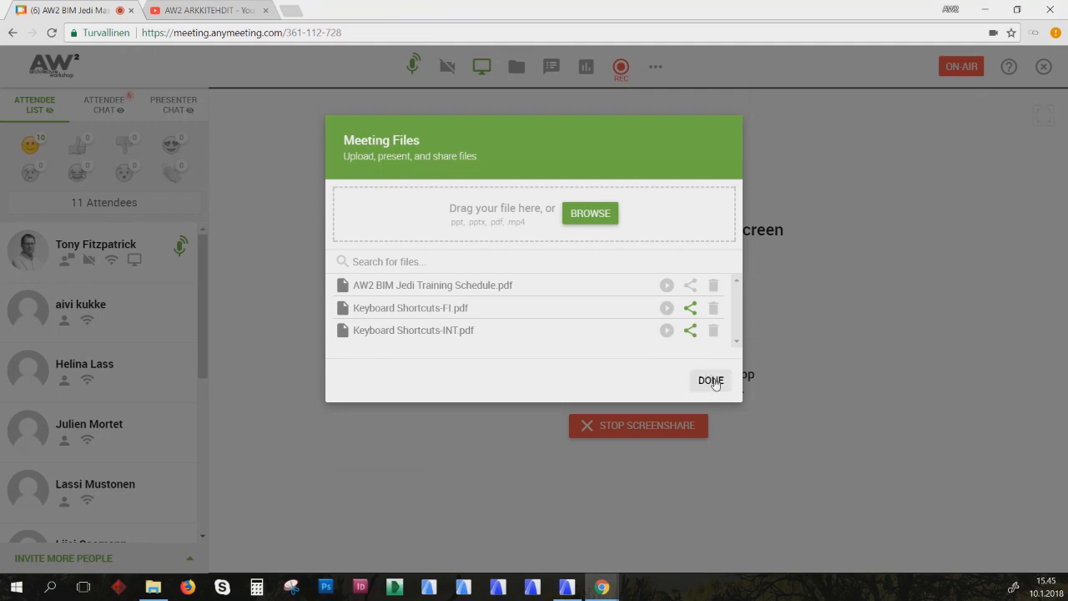
click(713, 379)
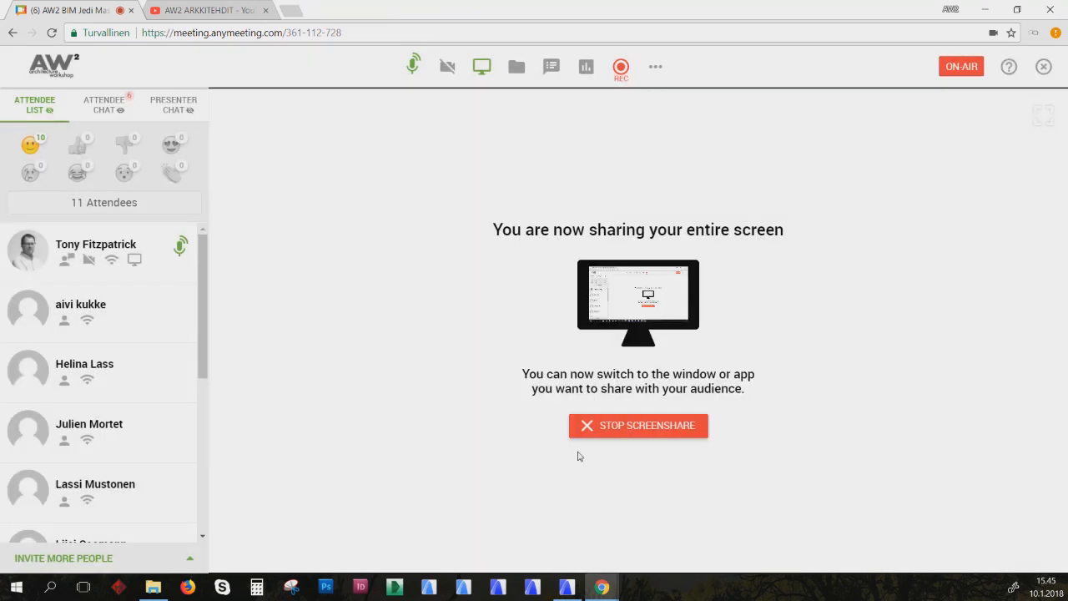
Switch back to ArchiCAD and select all columns on the 2. Story plan with the Column tool active
click(567, 587)
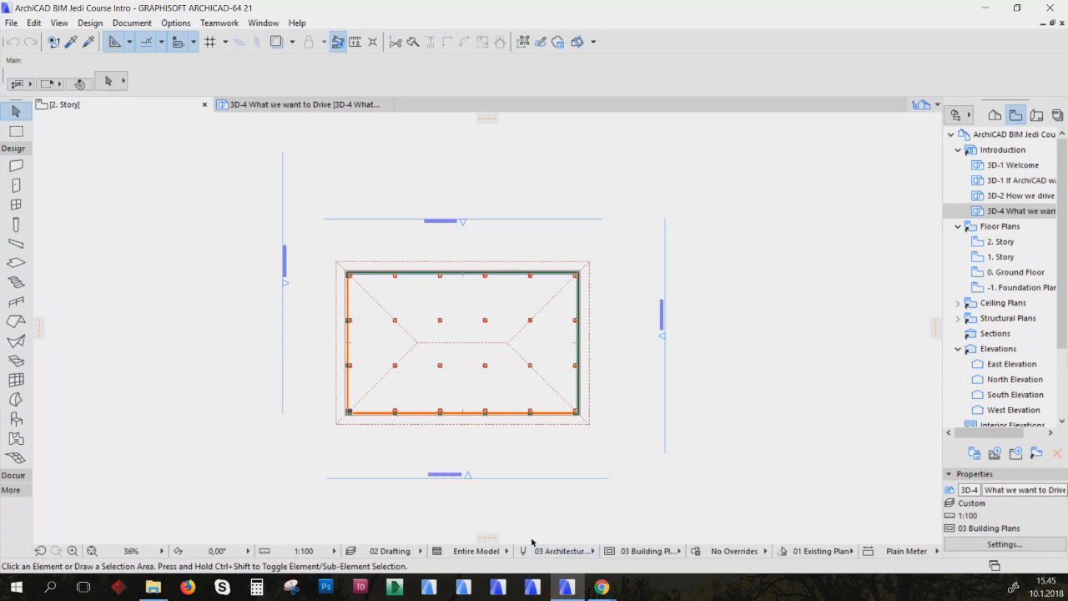
click(14, 225)
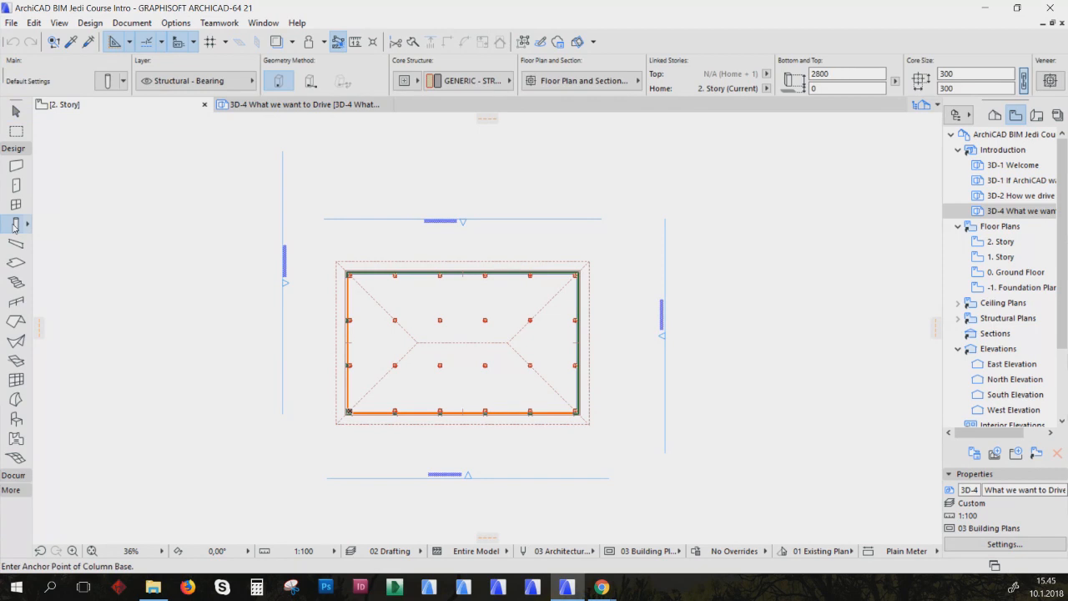
key(ctrl+a)
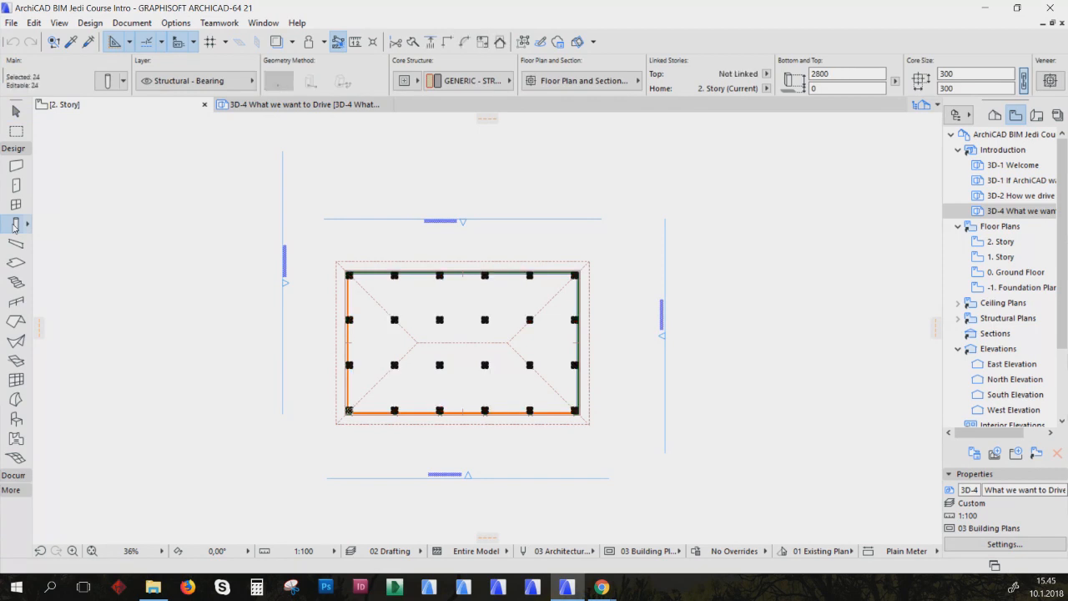
Replace the column selection with all elements on the plan using the Arrow tool, and clear that selection
click(15, 111)
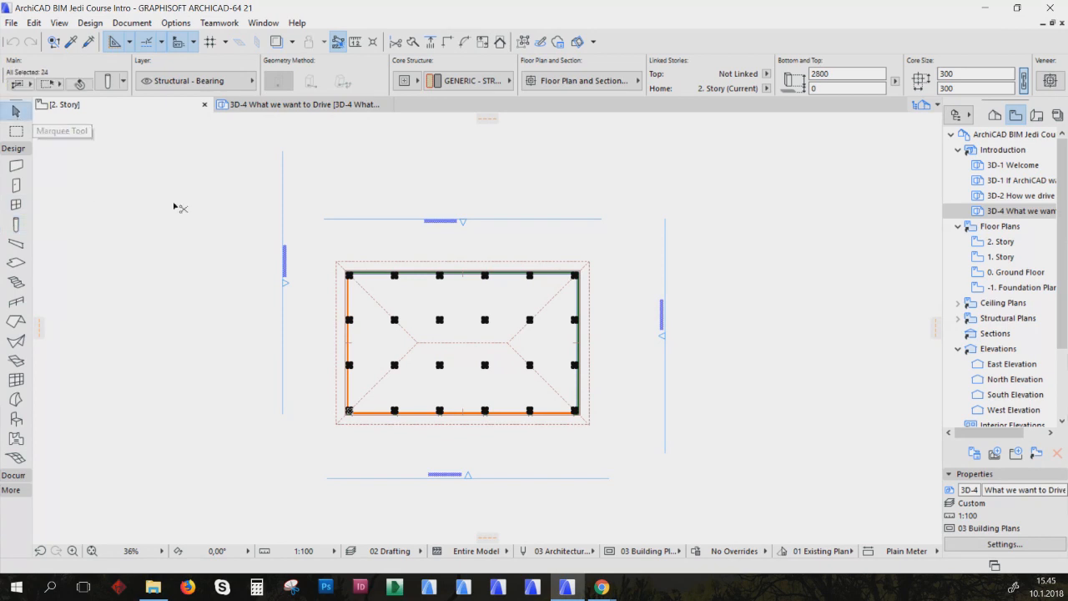
click(216, 224)
key(ctrl+a)
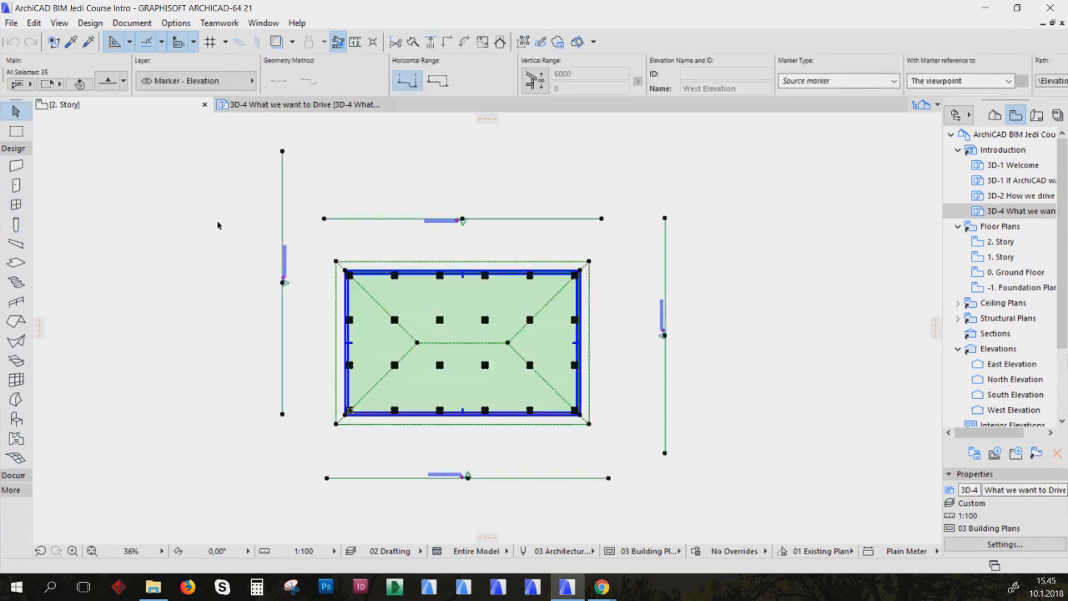
click(217, 225)
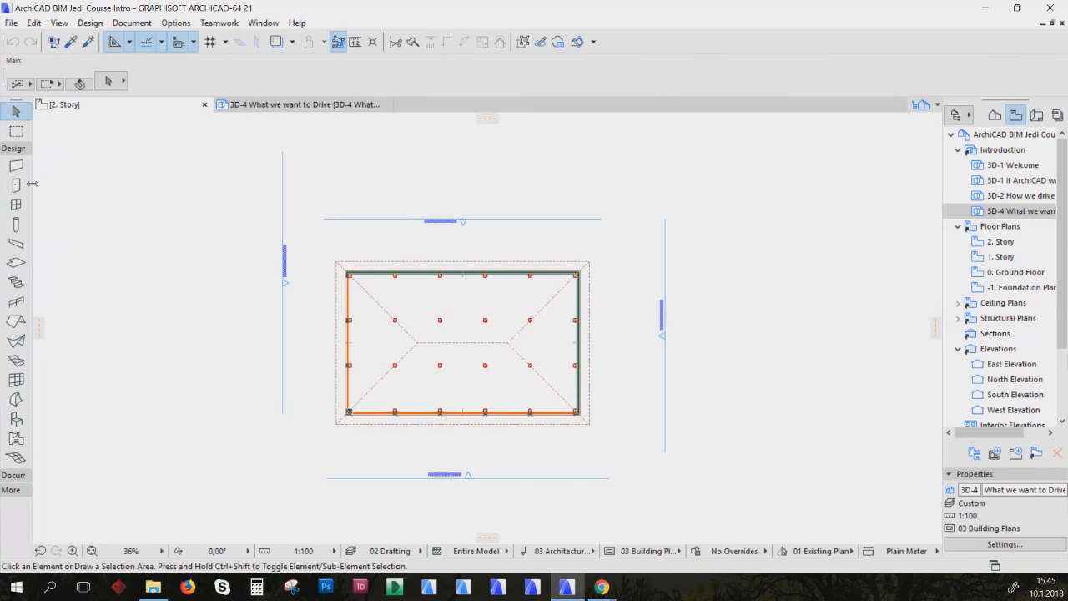
Select all walls on the 2. Story plan with the Wall tool active, and clear the selection
click(15, 165)
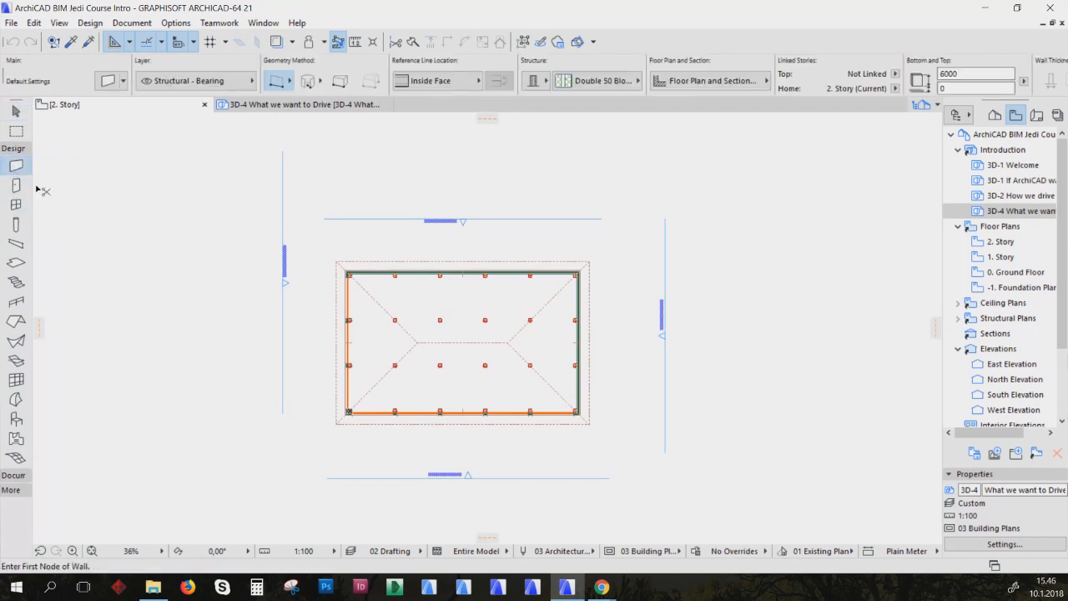
key(ctrl+a)
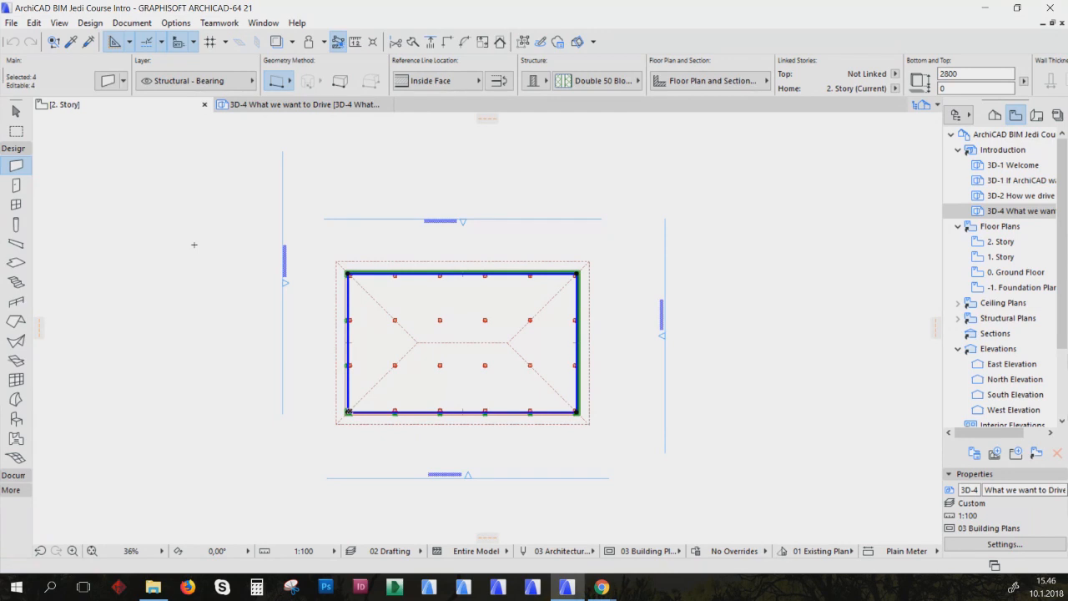
key(Escape)
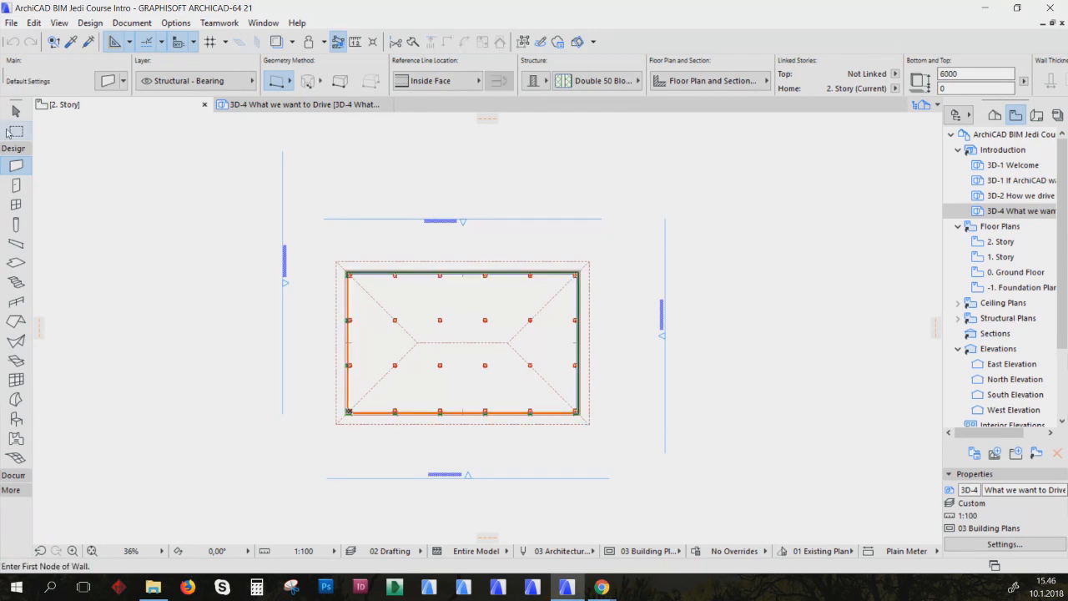
Draw a marquee around the building's upper-left corner, select all columns inside it with the Column tool active, and clear the selection
key(m)
click(326, 237)
click(427, 329)
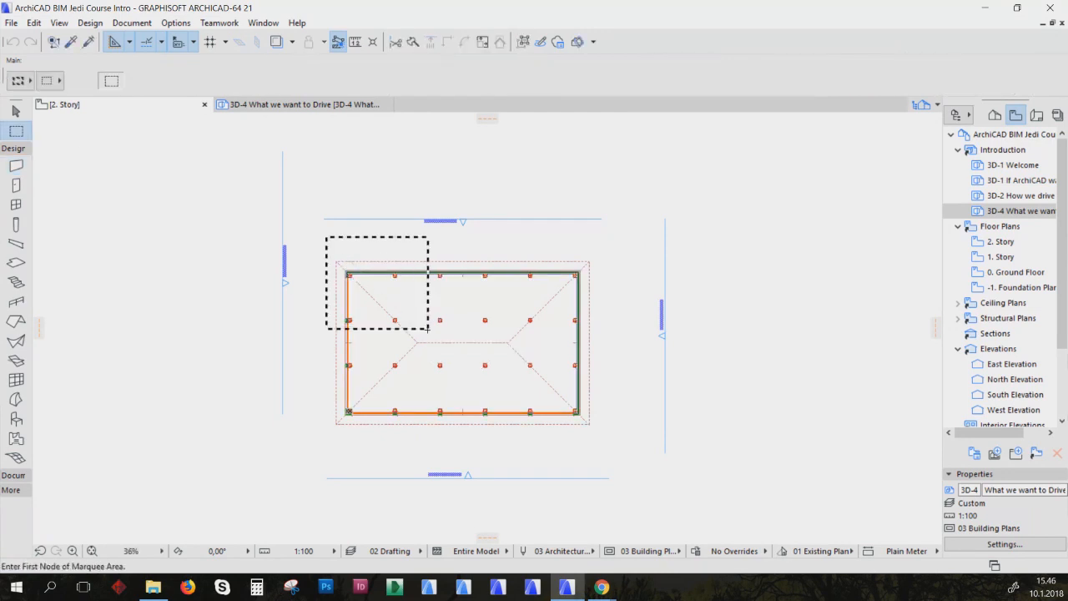
click(15, 224)
key(ctrl+a)
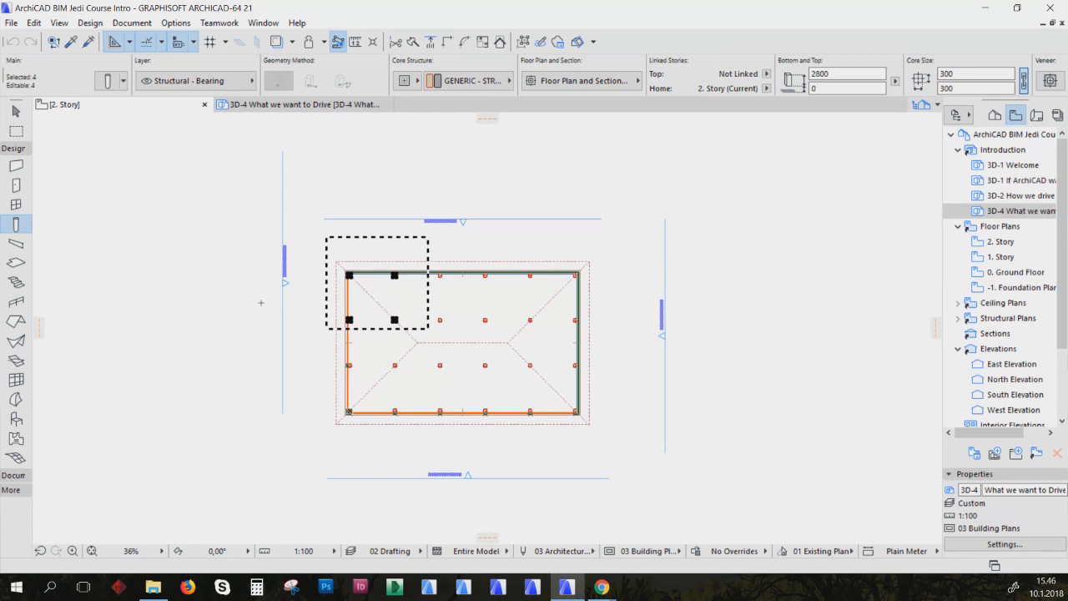
key(Escape)
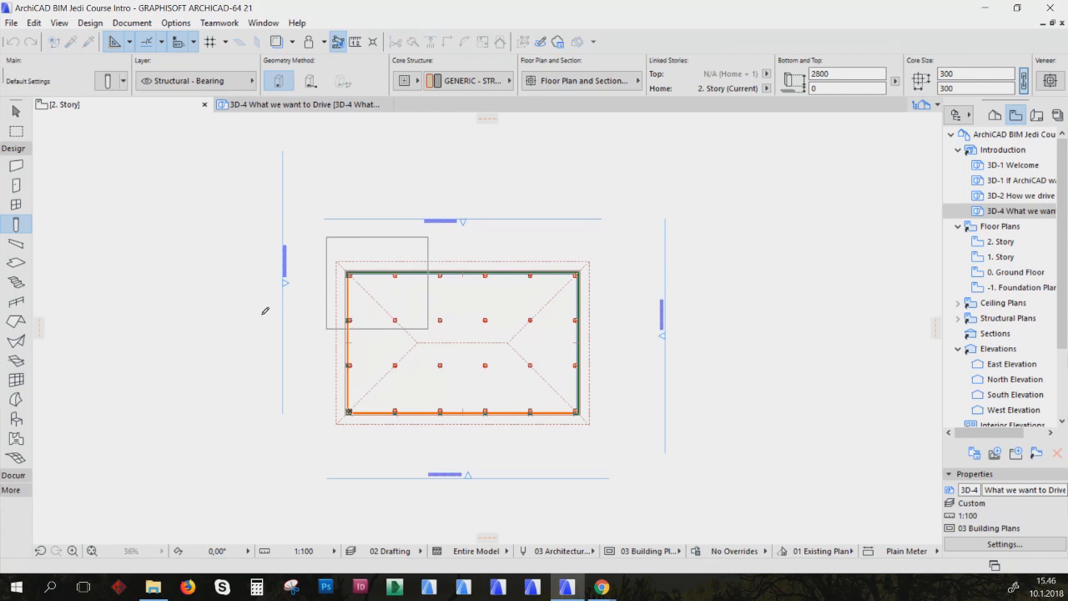
Undo the stray column placed outside the building's west wall and remove the marquee
right_click(266, 319)
click(299, 372)
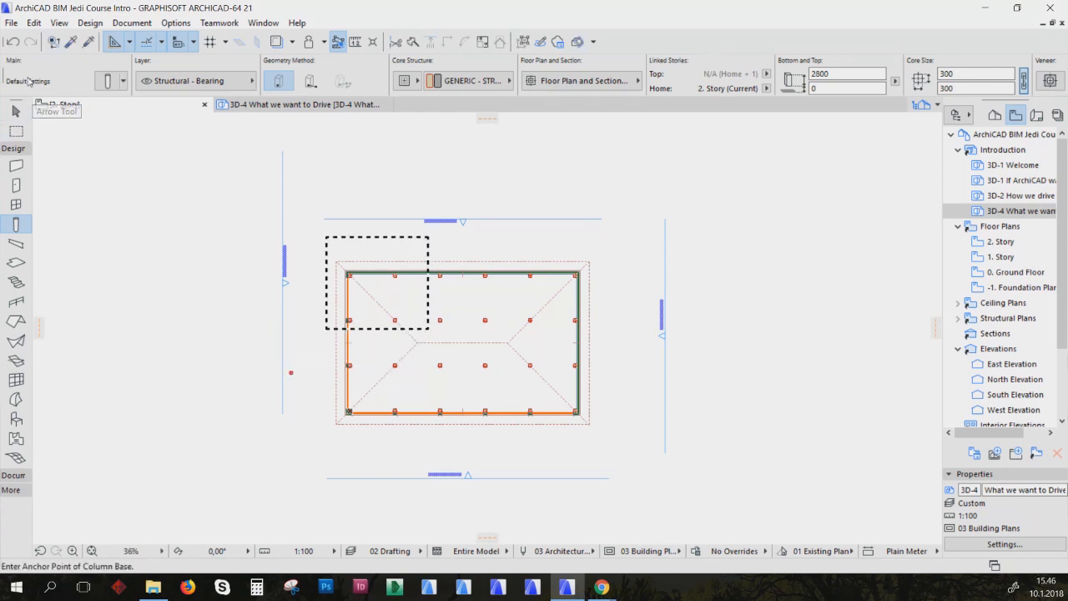
click(16, 44)
click(15, 131)
key(Escape)
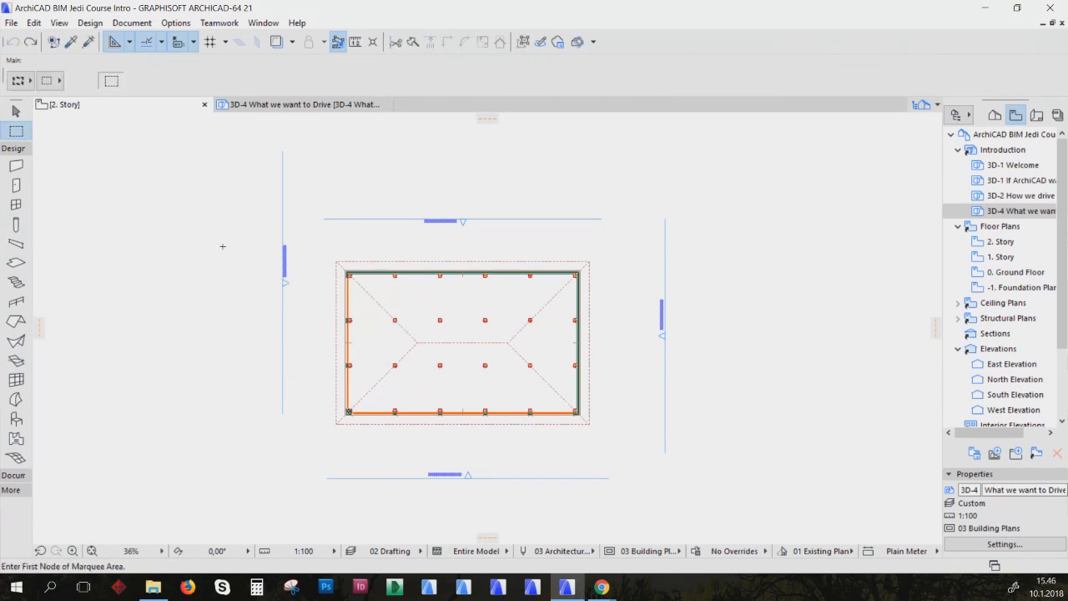
Open Find & Select and pick up an interior column's settings so the Element Type criterion becomes Column
key(ctrl+f)
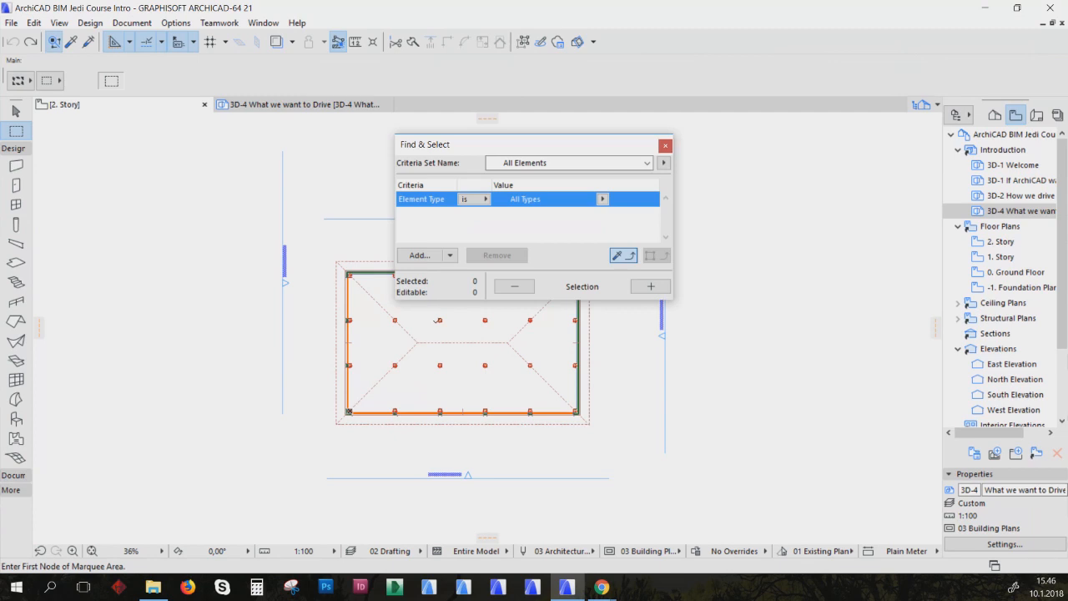
drag(511, 148, 450, 106)
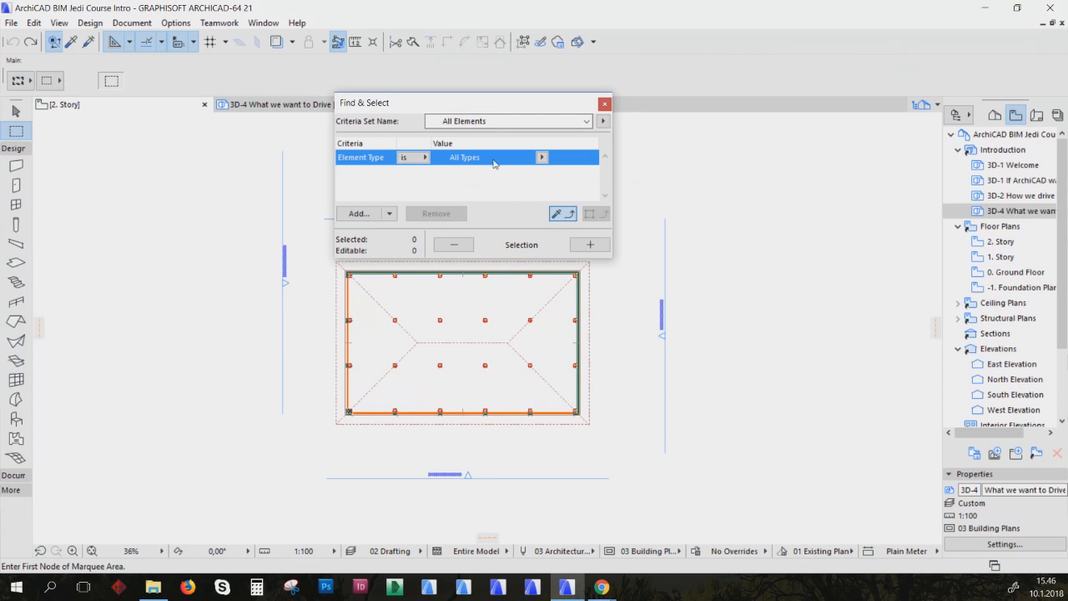
click(485, 320)
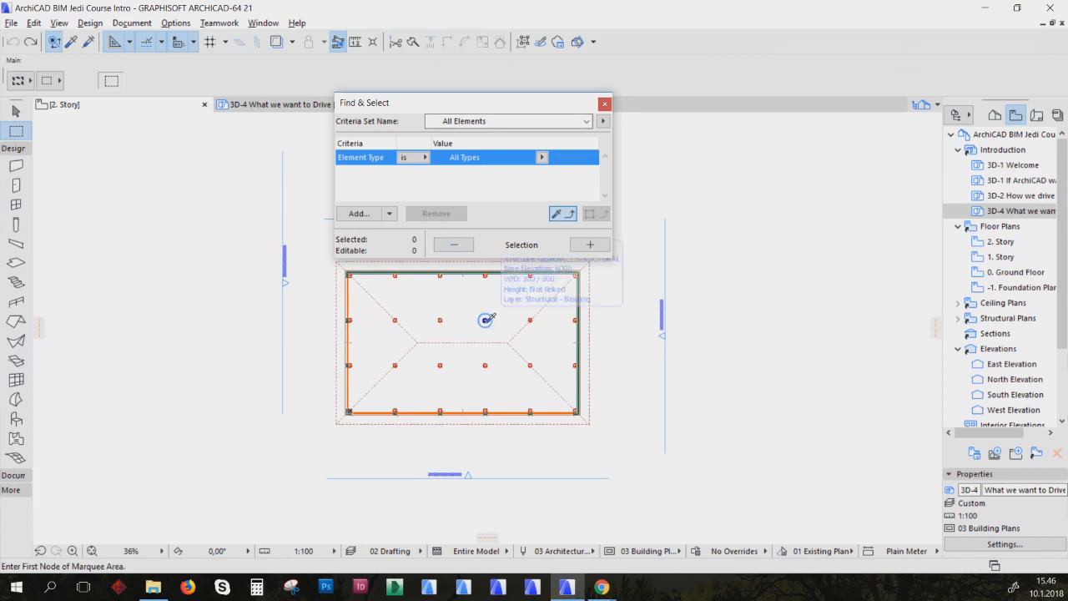
alt+click(487, 319)
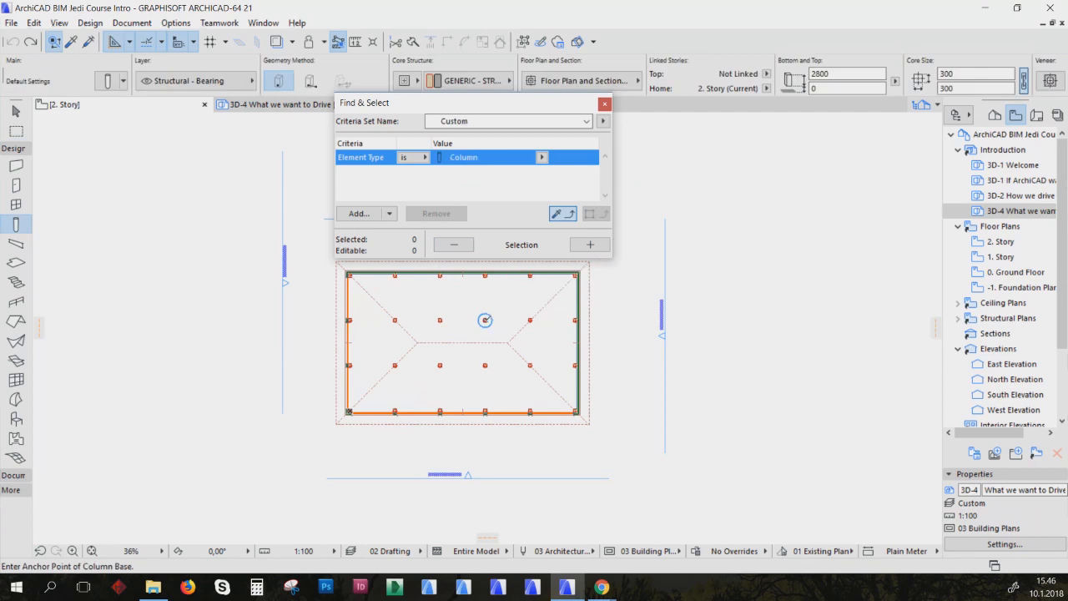
Try selecting columns with an added Element Height criterion set to "is" Inverted, and remove that criterion
click(358, 213)
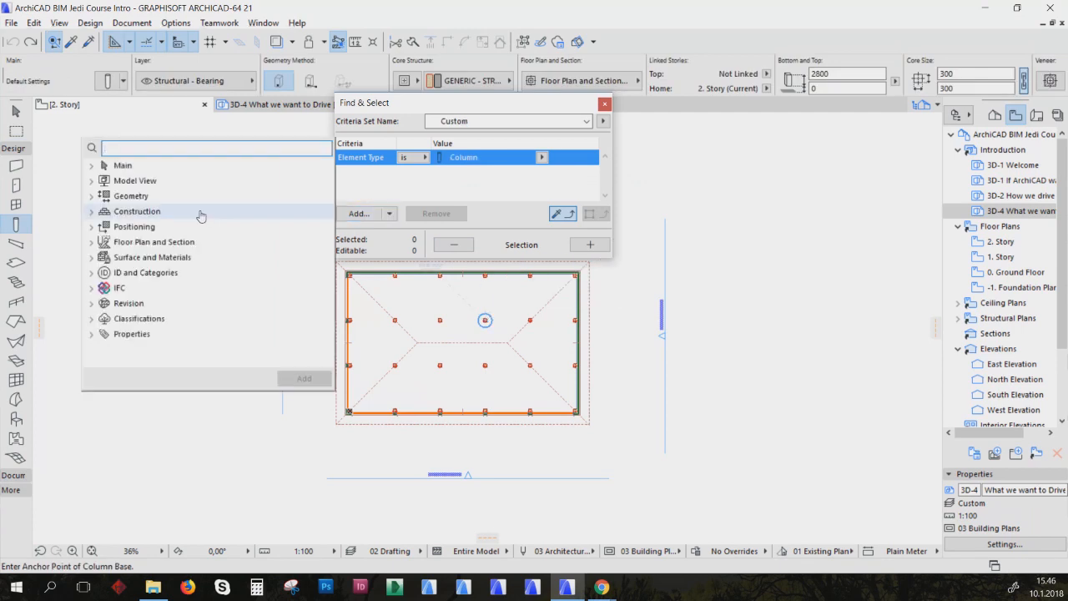
click(119, 198)
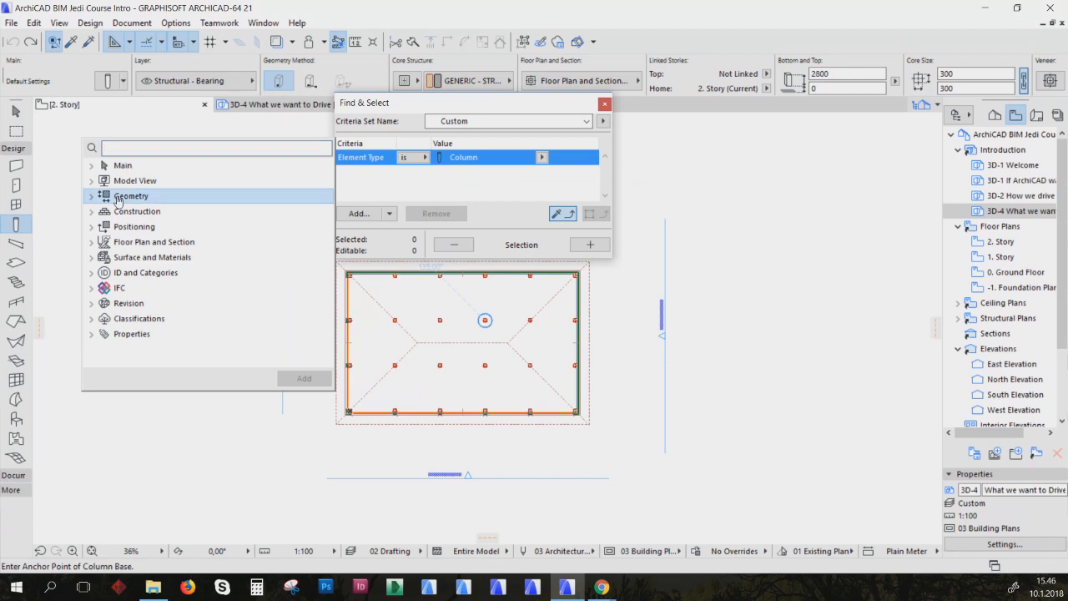
click(93, 195)
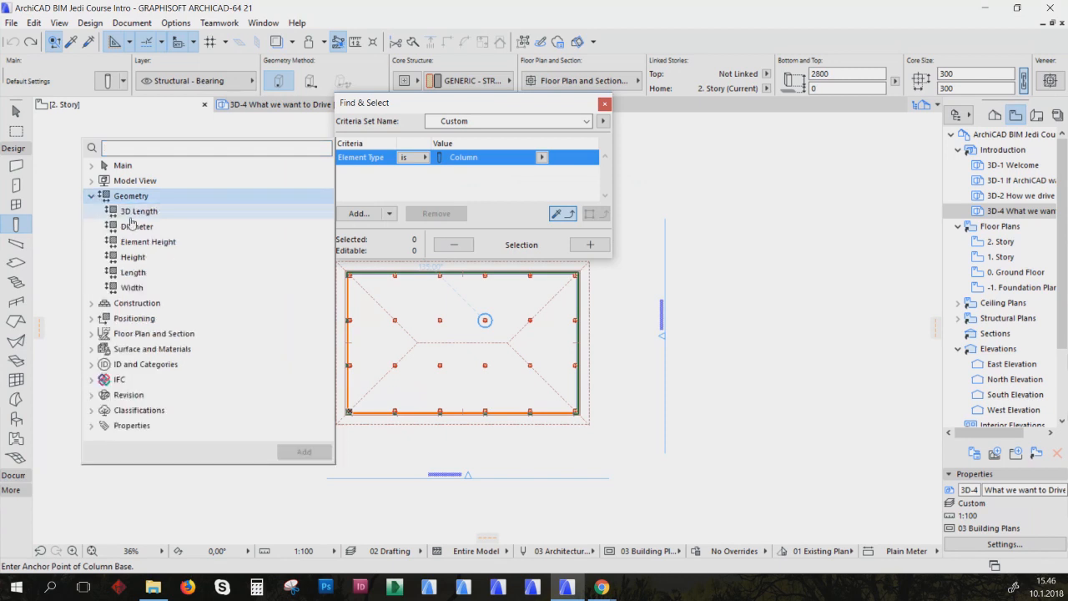
double_click(149, 241)
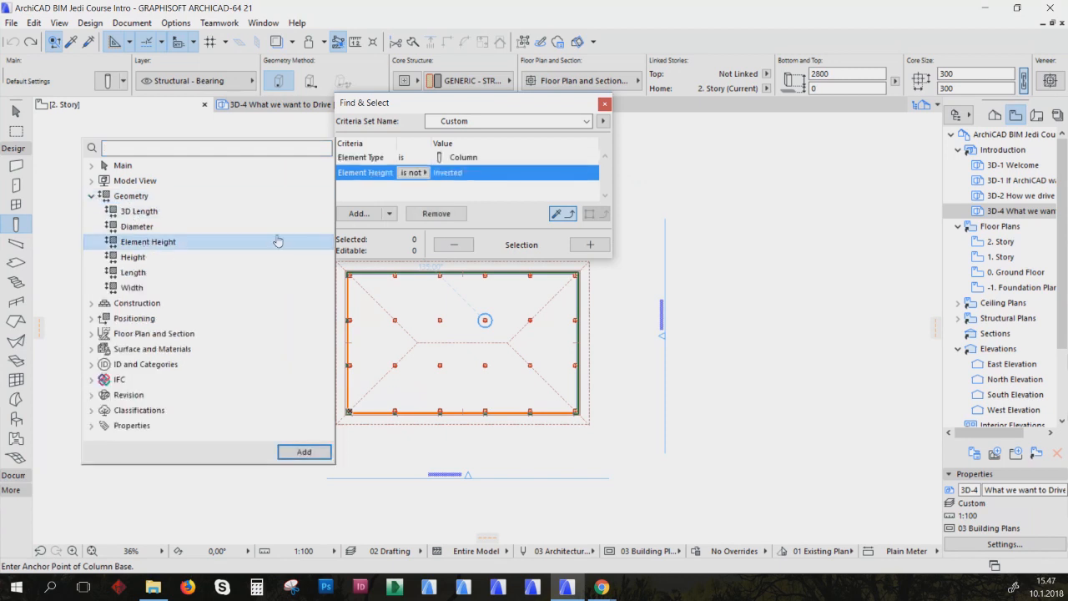
click(413, 172)
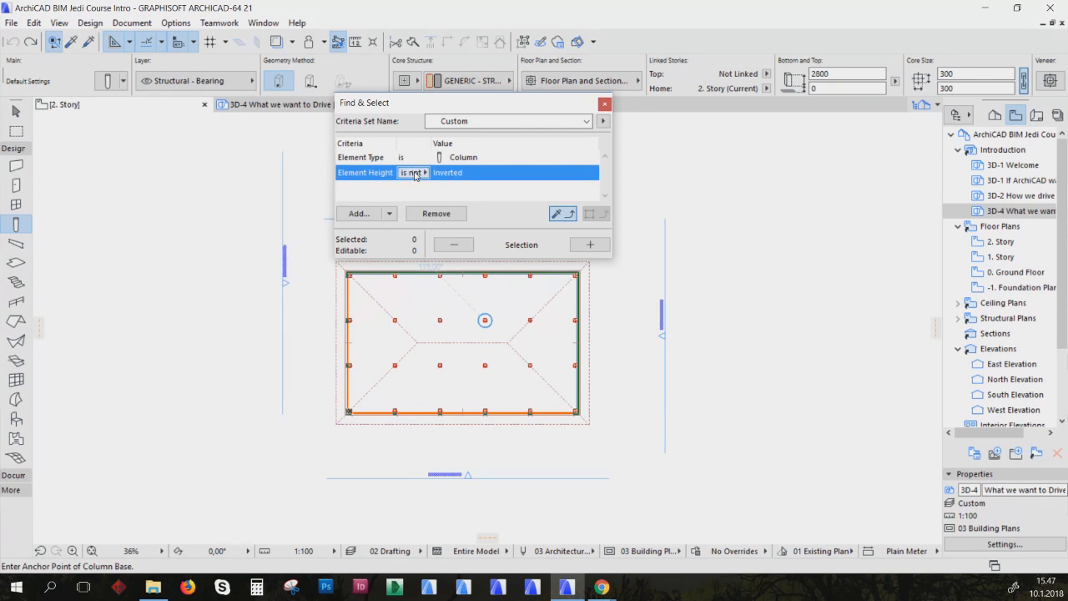
click(414, 173)
click(448, 173)
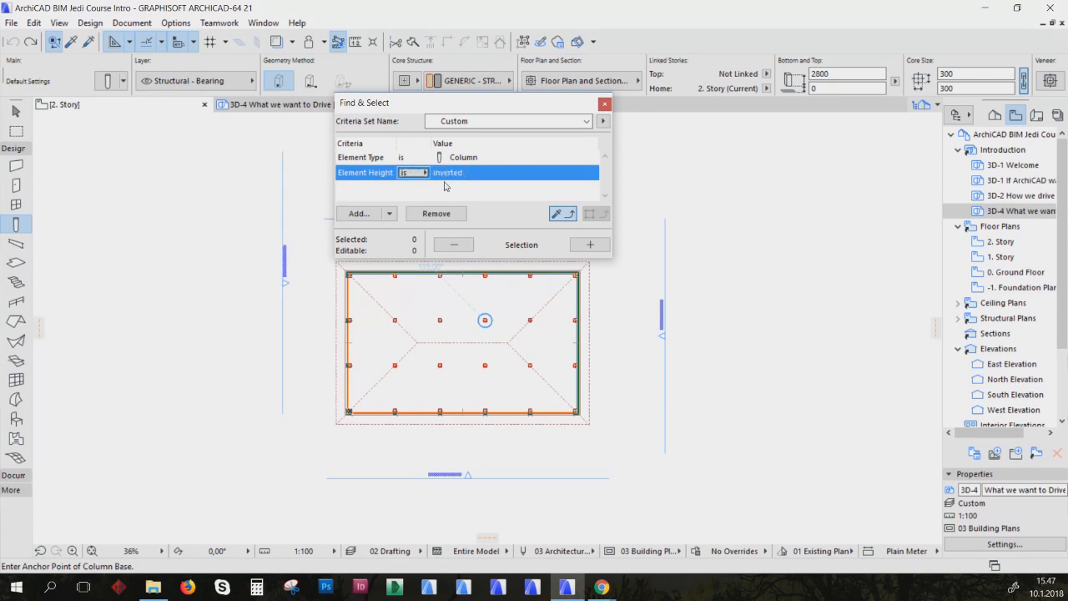
click(595, 248)
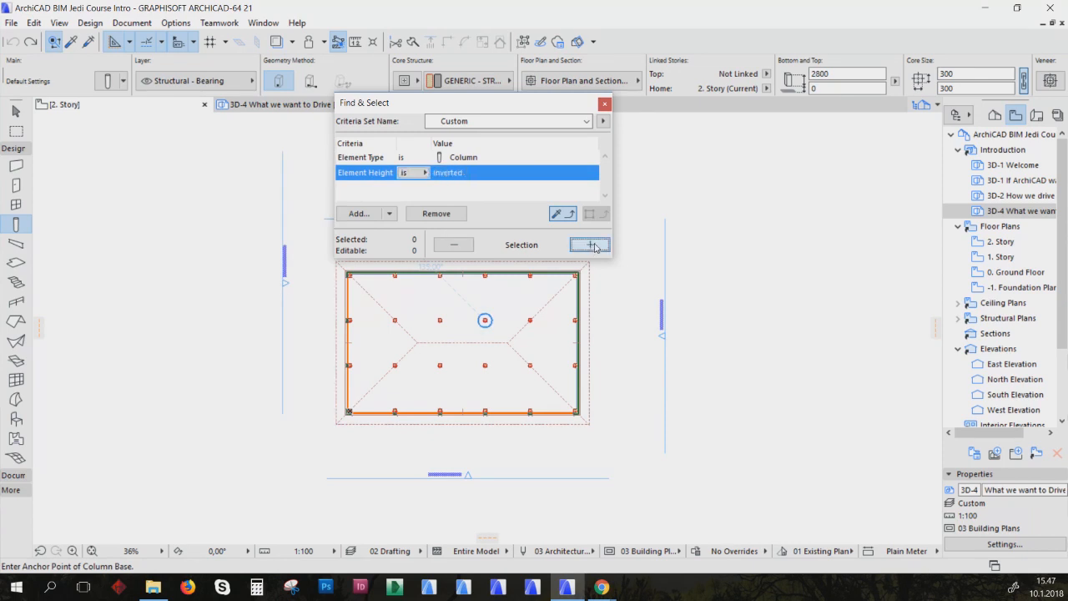
click(435, 214)
Add a Height = 2800 criterion from the Geometry group and select all columns that match it
click(359, 214)
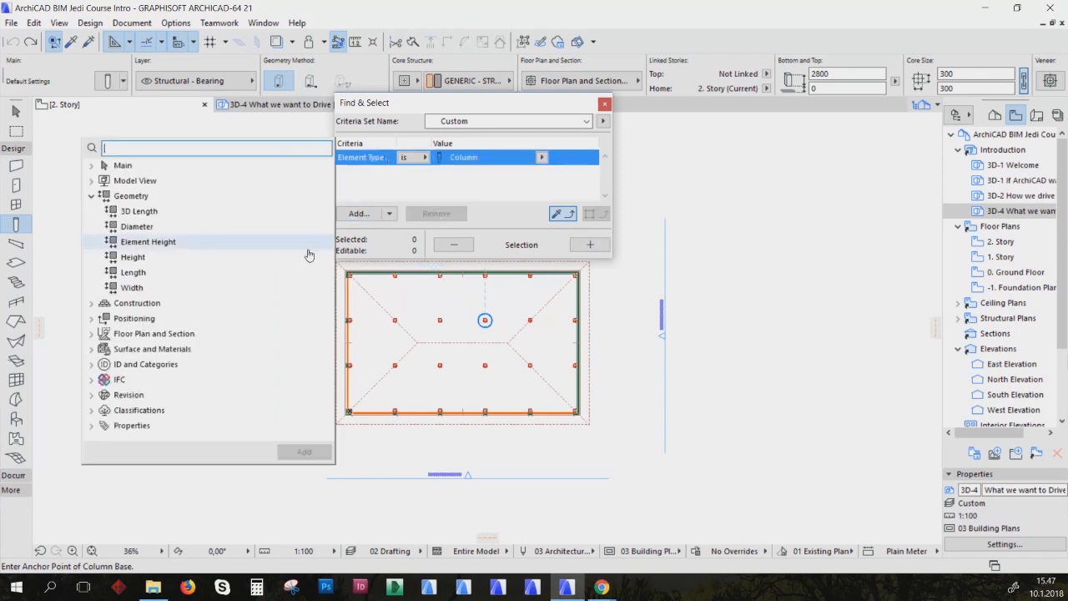
click(129, 261)
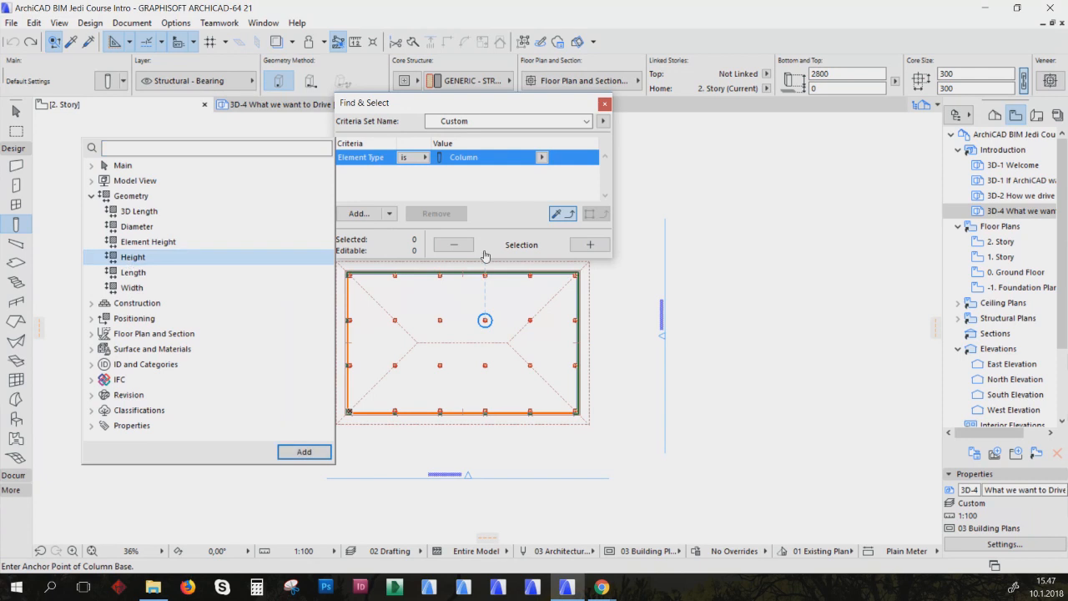
double_click(153, 262)
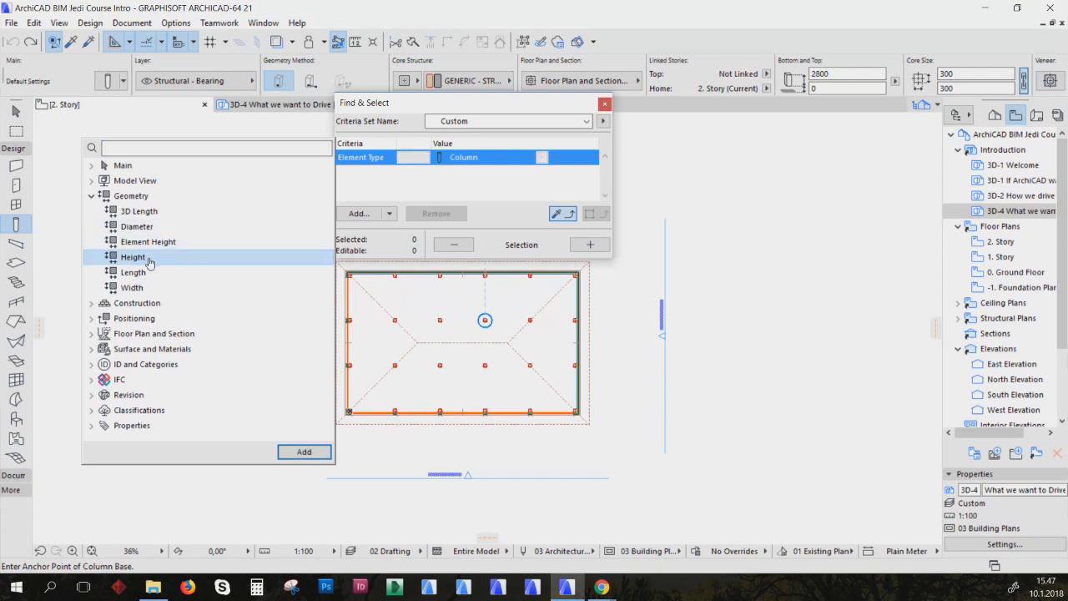
click(592, 243)
click(591, 245)
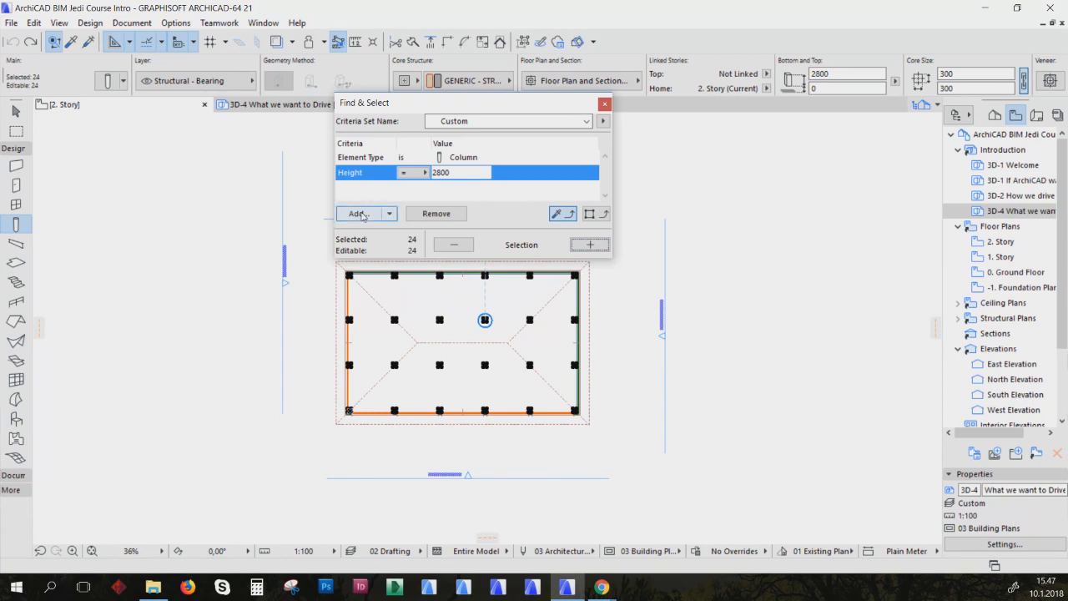
Close the list of available criteria without adding another one and clear the column selection
click(360, 214)
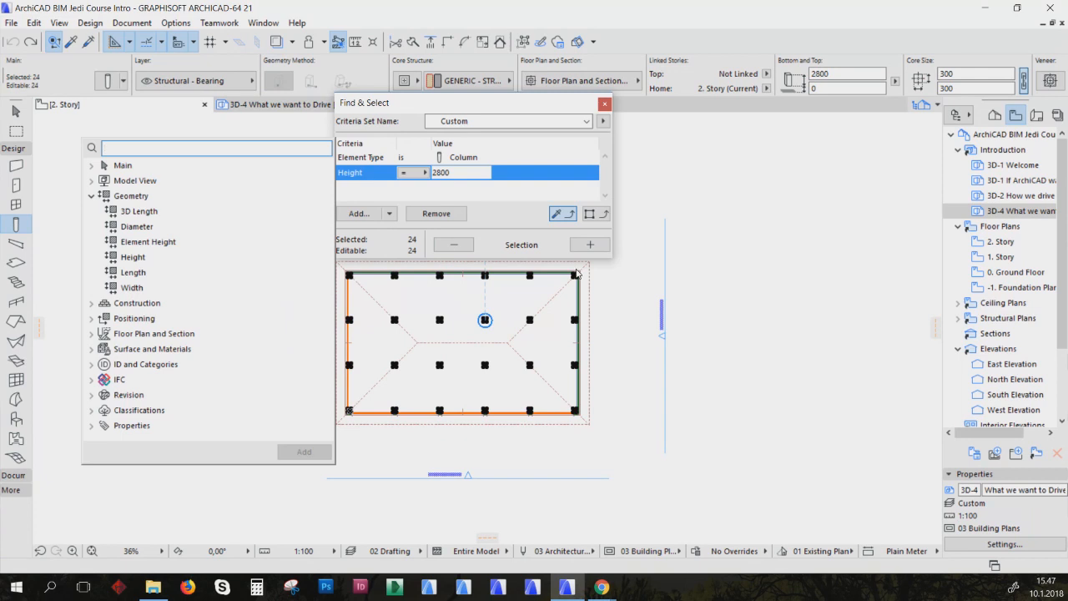
click(695, 289)
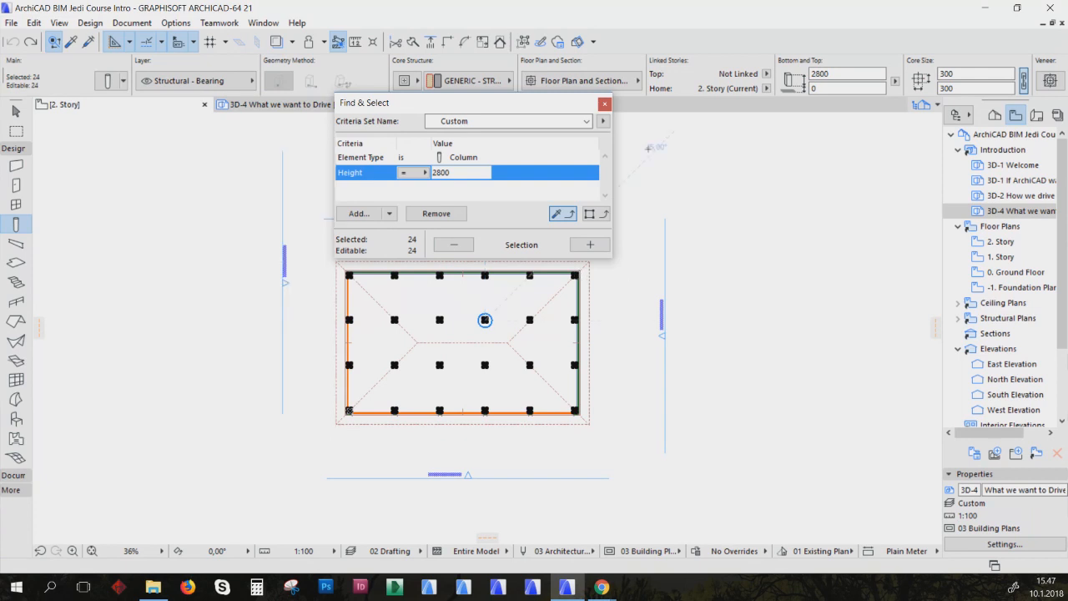
key(Escape)
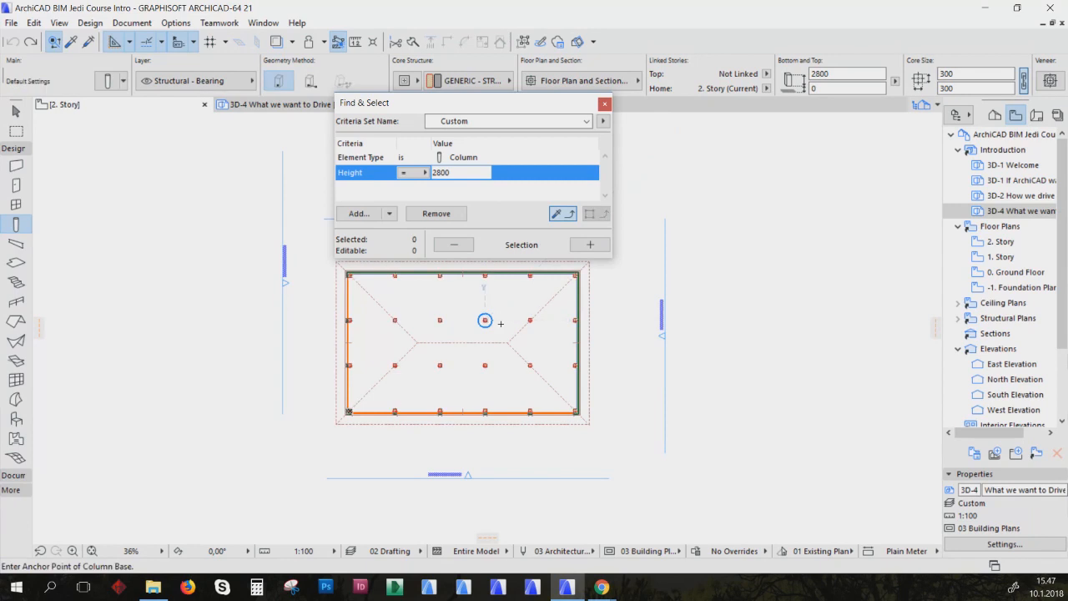
Select the fourth column in the second row, zoom to it with Zoom to Selection, and clear the selection
shift+click(484, 319)
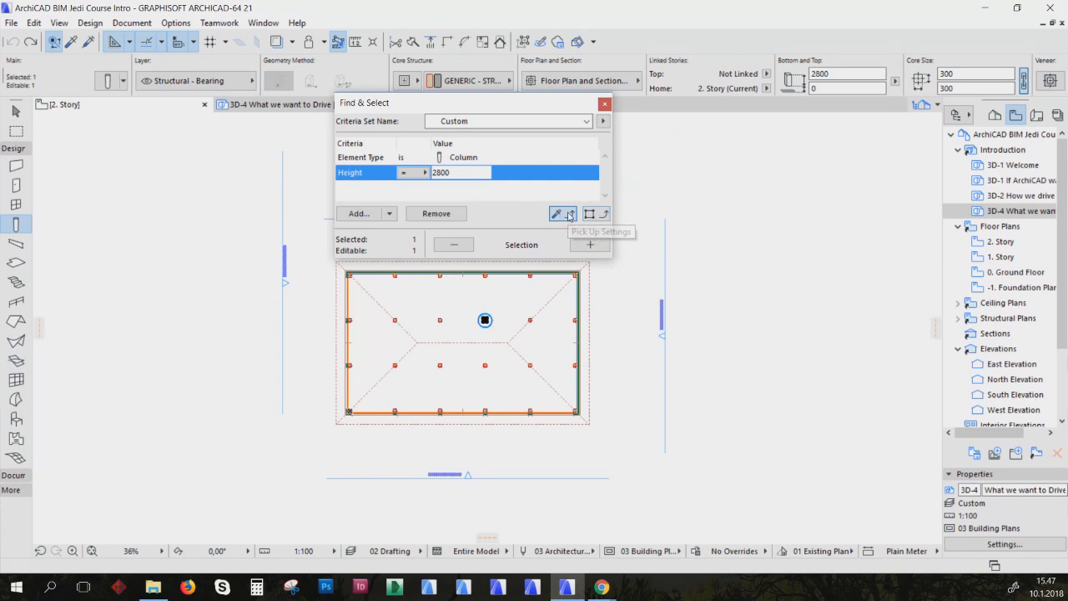
click(59, 23)
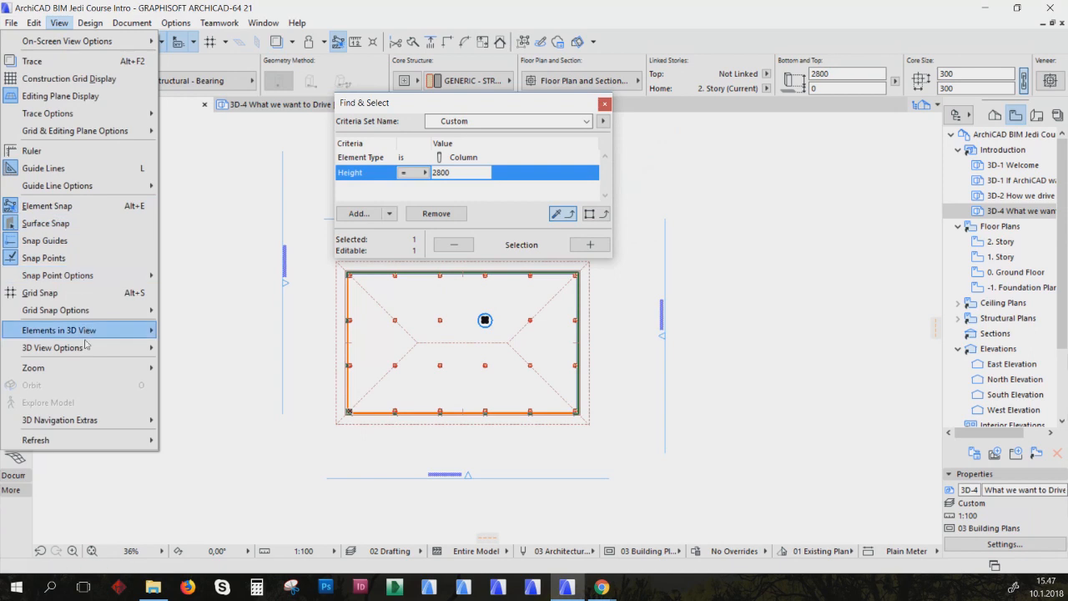
mouse_move(83, 367)
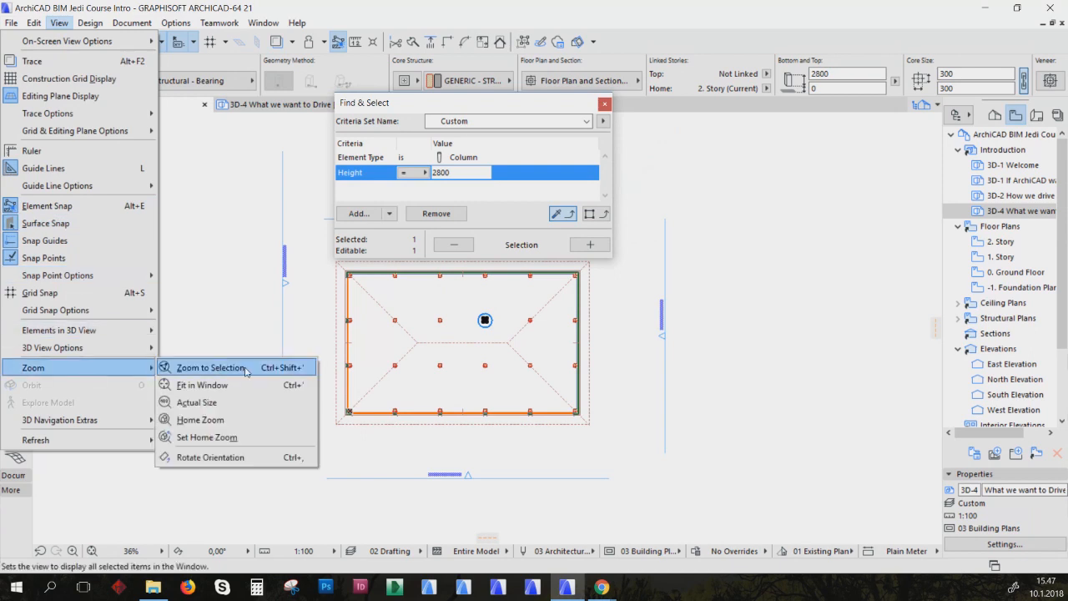
click(210, 367)
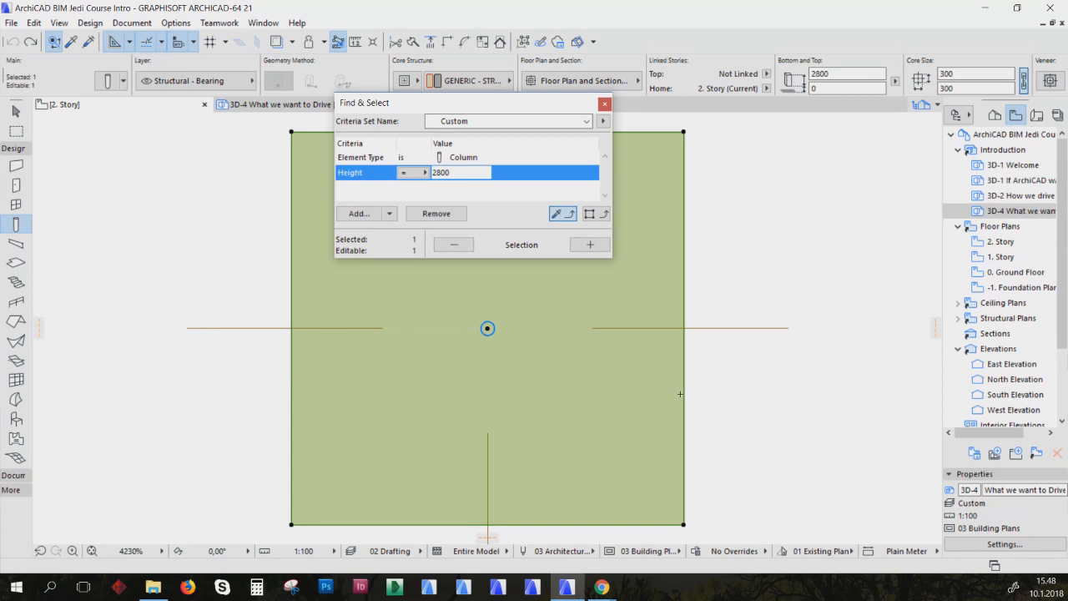
scroll(680, 393, down, 10)
key(Escape)
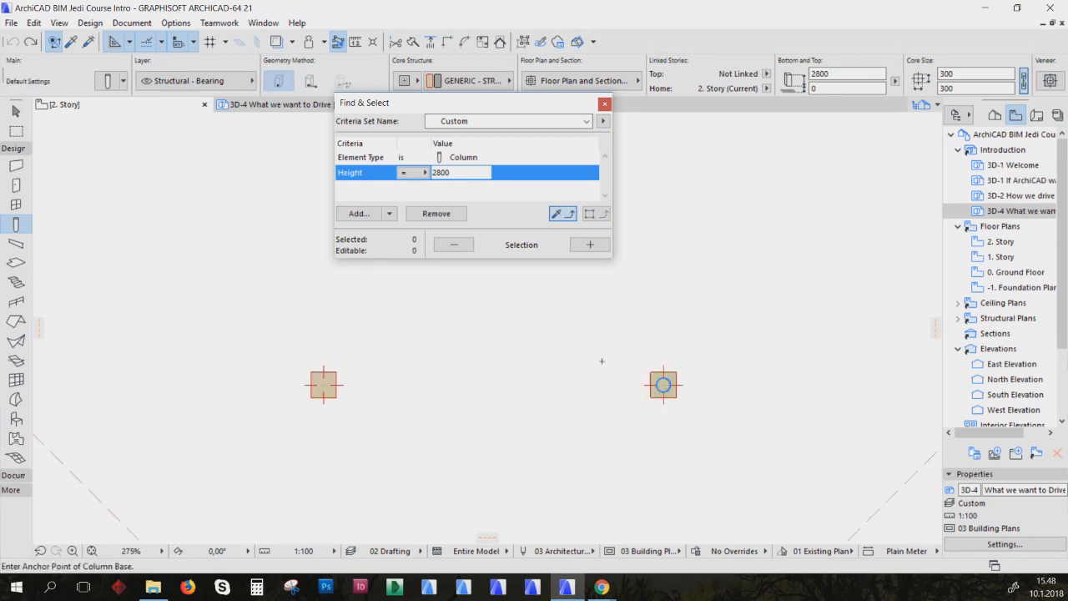
scroll(602, 361, down, 5)
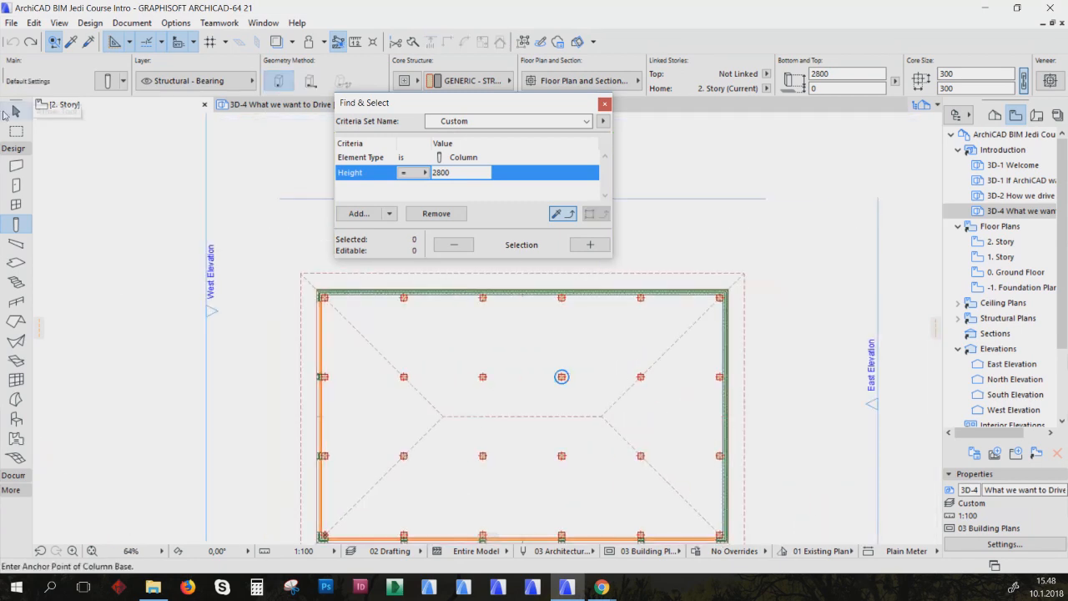
Select the six interior columns in the left and middle of the plan, excluding the roof, and move them diagonally toward the upper right
click(15, 110)
drag(394, 332, 584, 468)
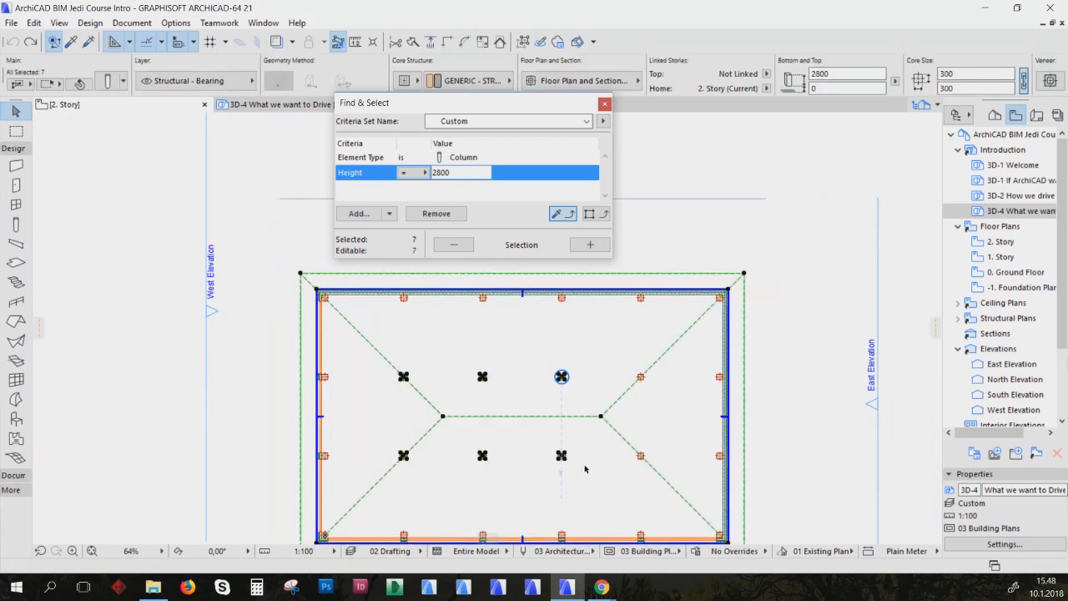
shift+click(546, 421)
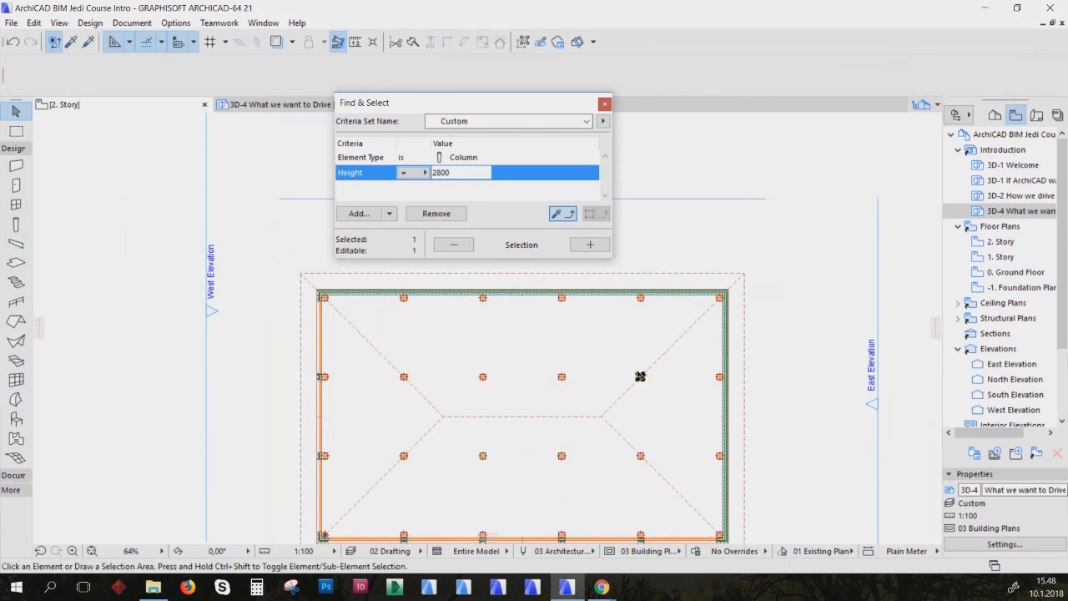
click(566, 377)
click(603, 340)
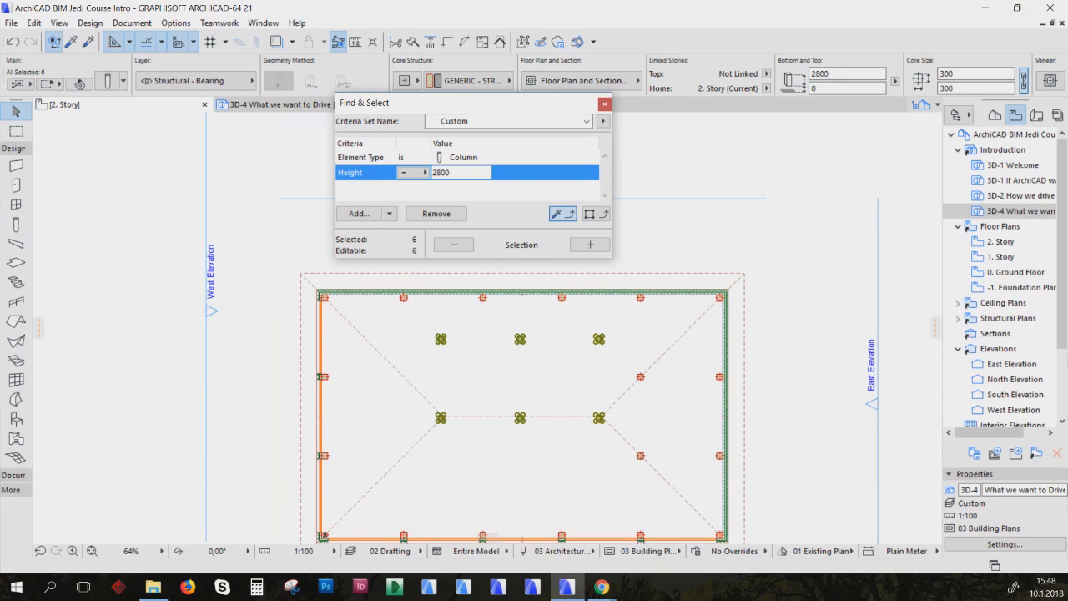
Undo the last move of the six interior columns
key(ctrl+z)
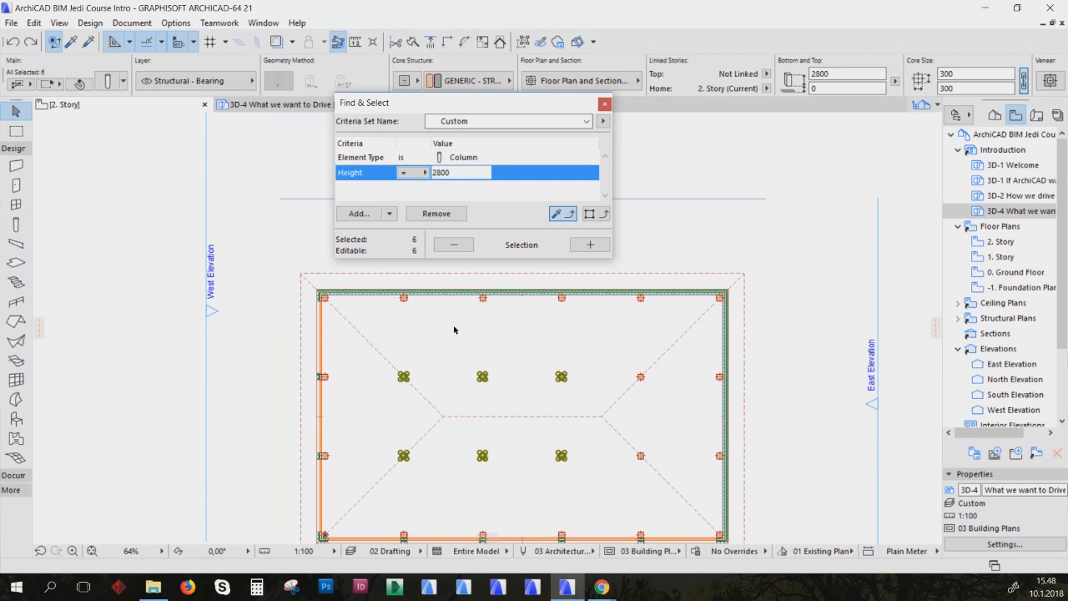
With groups suspended, move only the fourth column in the second row slightly toward the upper right, and reactivate grouping with nothing selected
key(alt+g)
key(Escape)
click(560, 377)
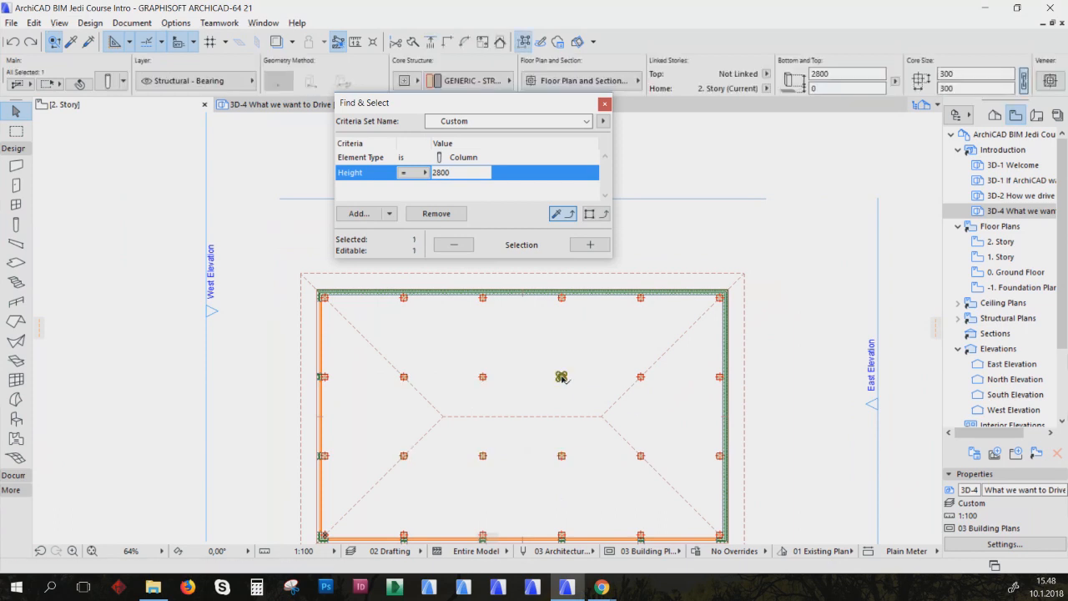
drag(565, 374, 581, 357)
key(alt+g)
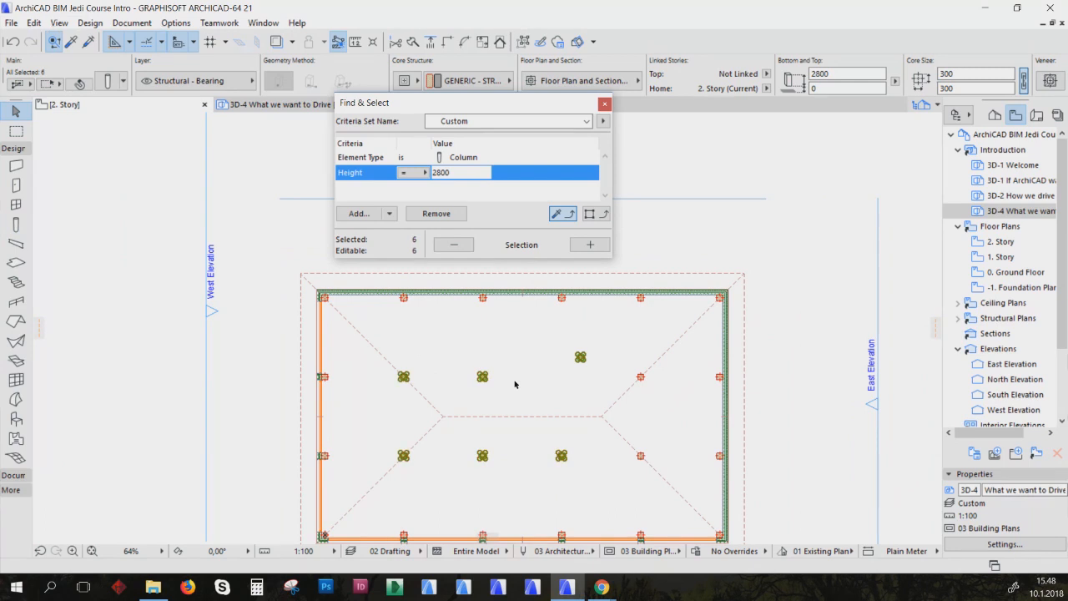
key(Escape)
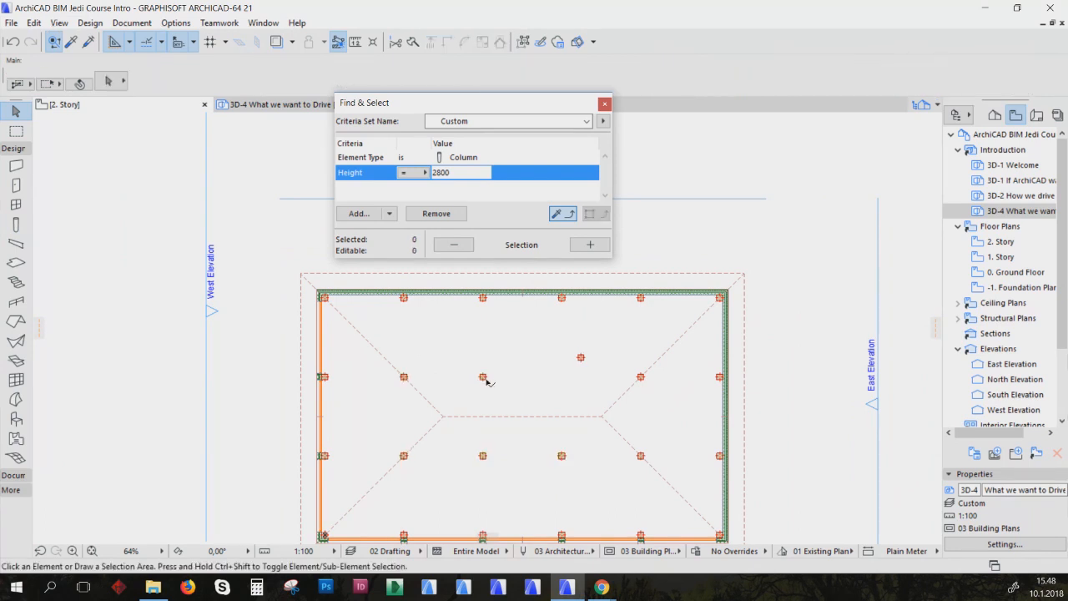
Select the six grouped interior columns, add the fifth column in the second row to the selection, and clear the selection
click(483, 377)
scroll(518, 401, down, 3)
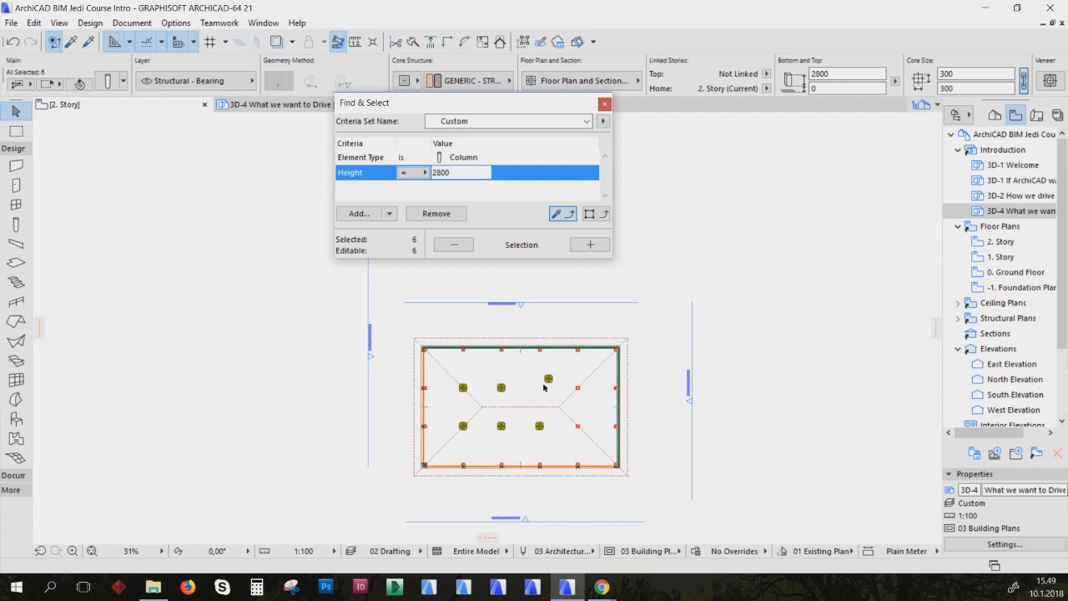
scroll(543, 387, up, 4)
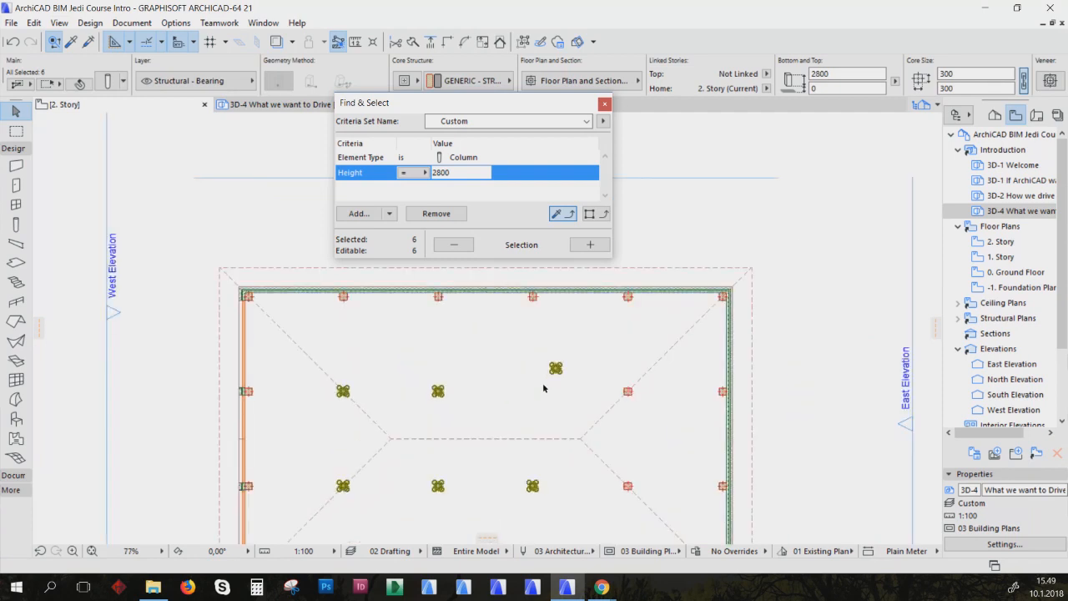
mouse_move(555, 375)
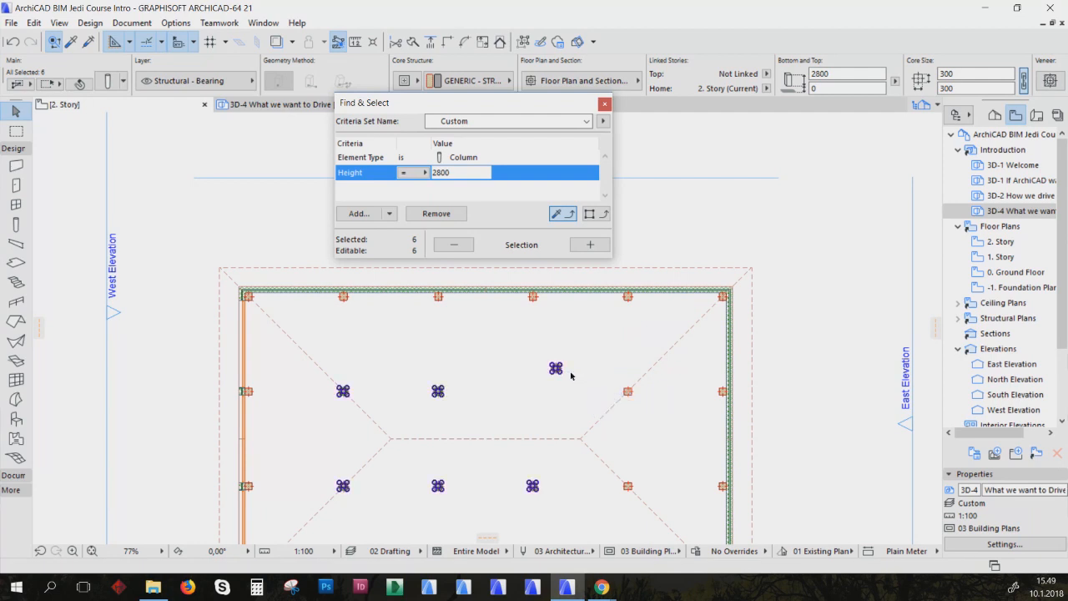
shift+click(628, 392)
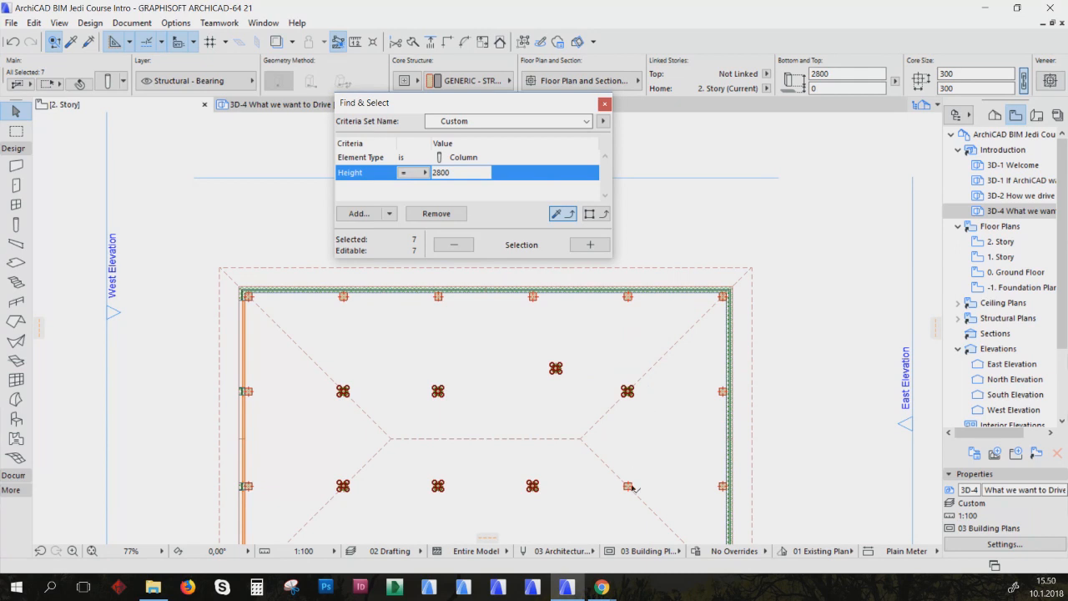
mouse_move(631, 485)
click(618, 388)
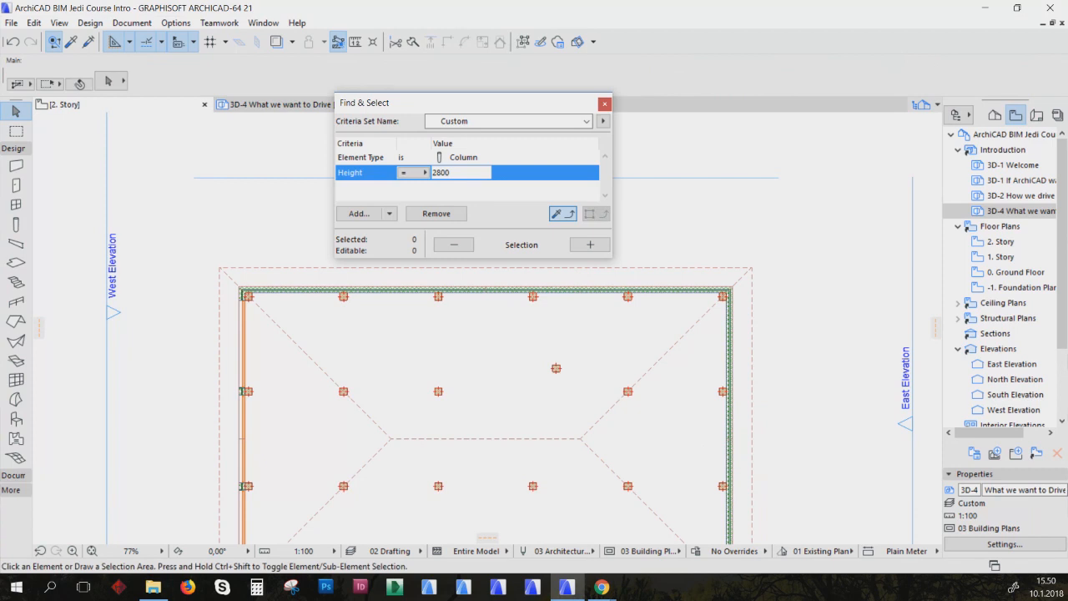
Undo the ungrouping, the grouping and the single column's move, and clear the selection
click(14, 42)
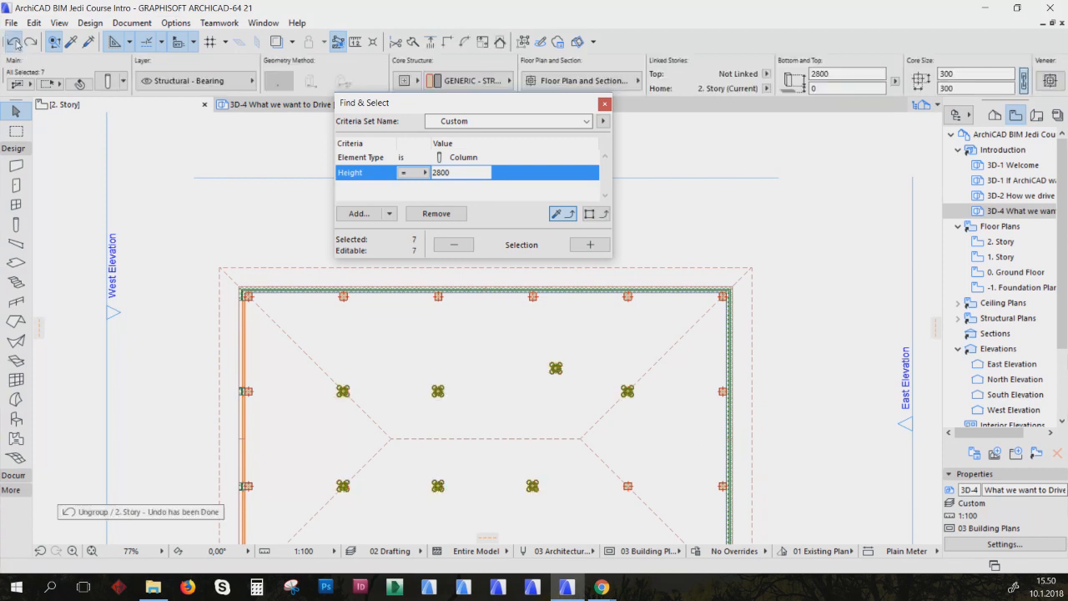
click(14, 41)
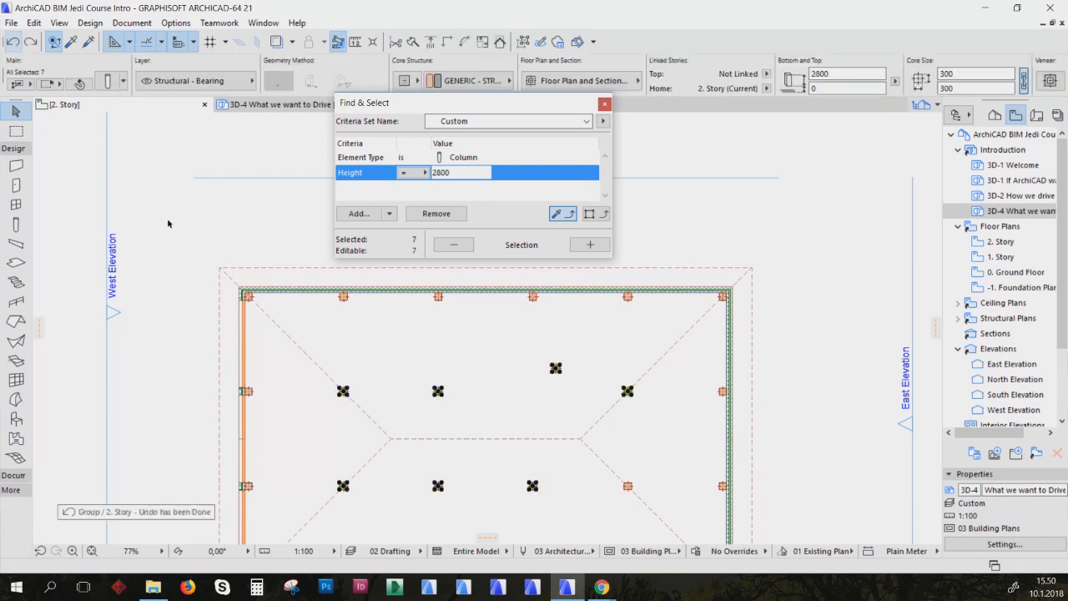
click(14, 42)
click(14, 42)
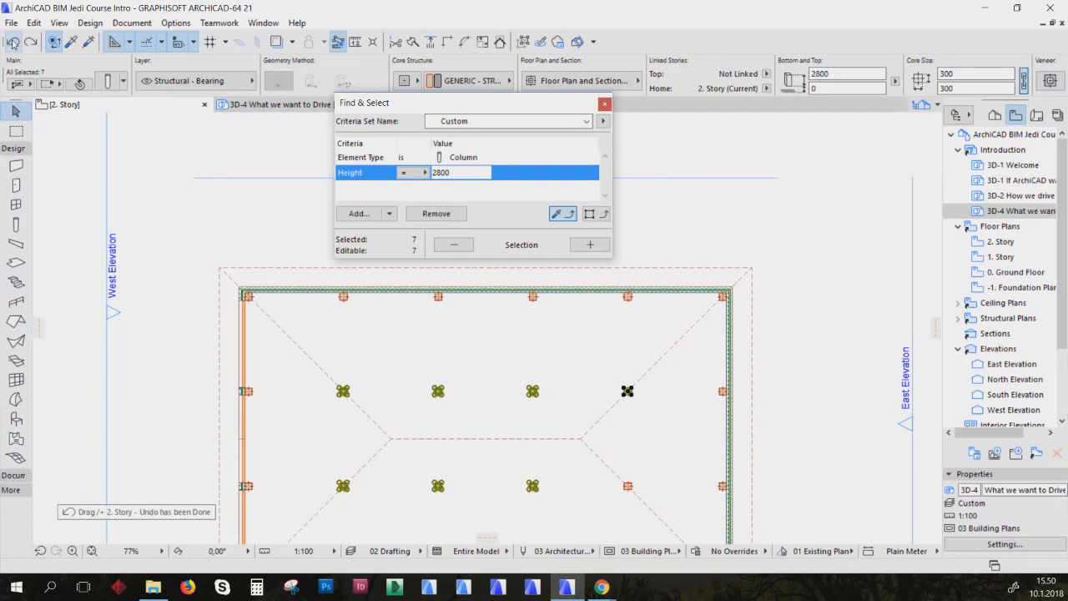
click(539, 358)
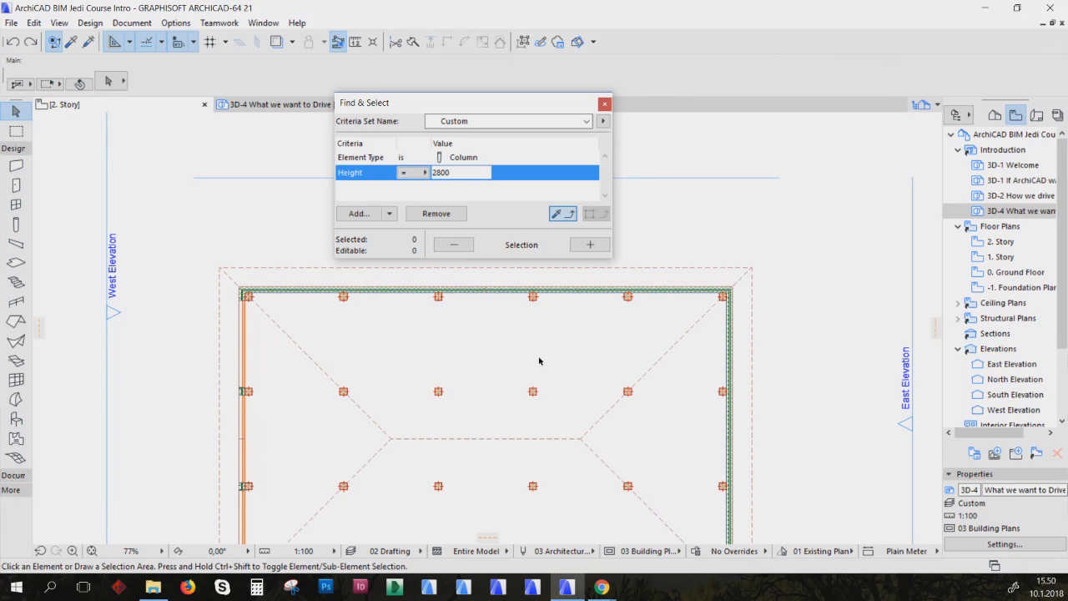
Select the group of six interior columns, move it a short distance to the right and slightly up, and undo the move
click(440, 394)
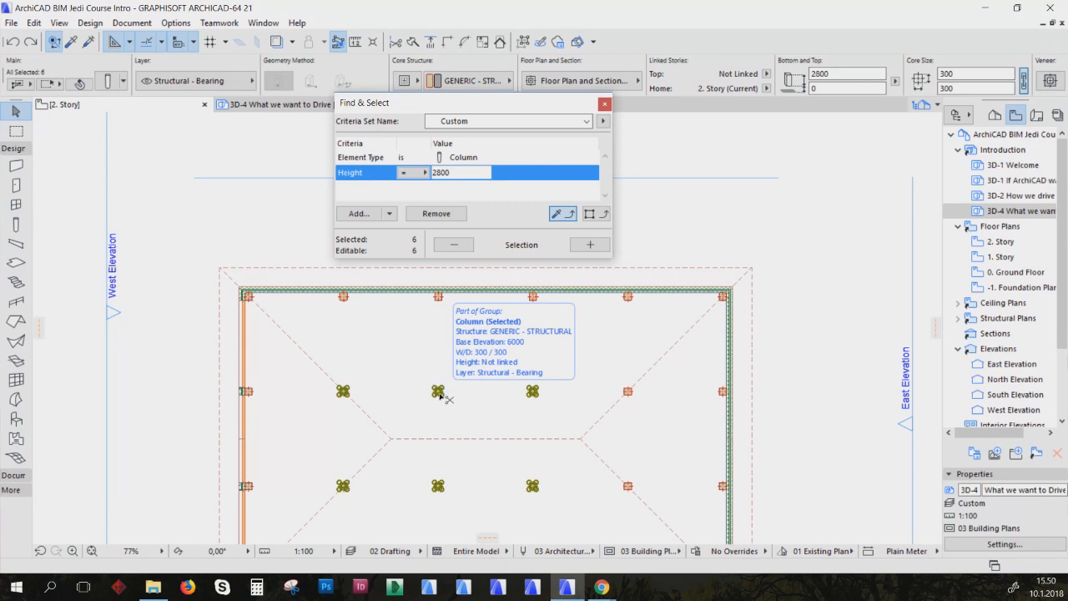
drag(441, 396, 436, 390)
right_click(471, 365)
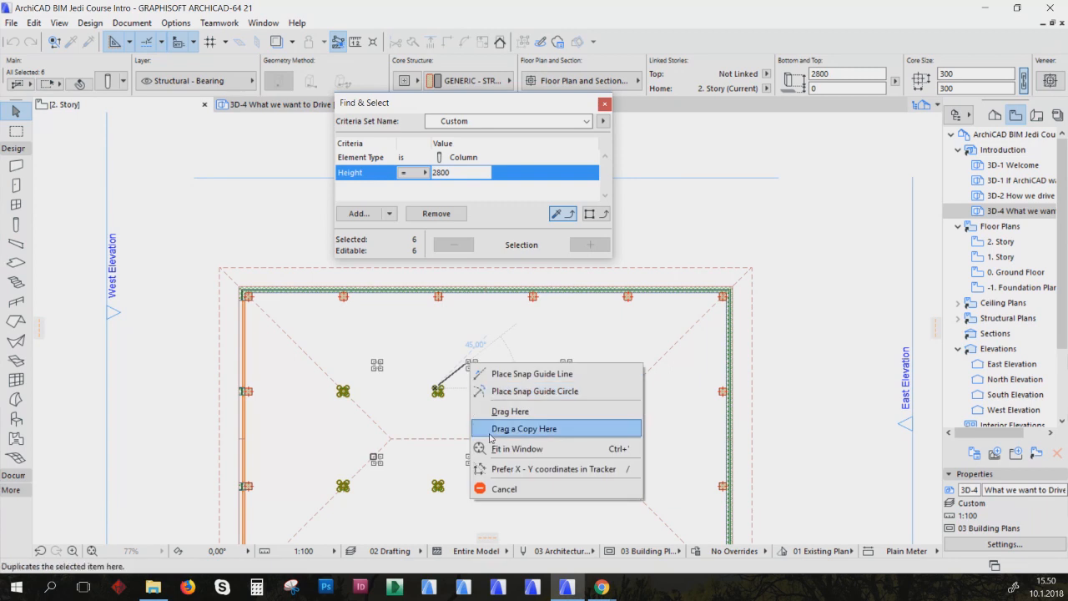
click(526, 491)
click(440, 392)
click(483, 386)
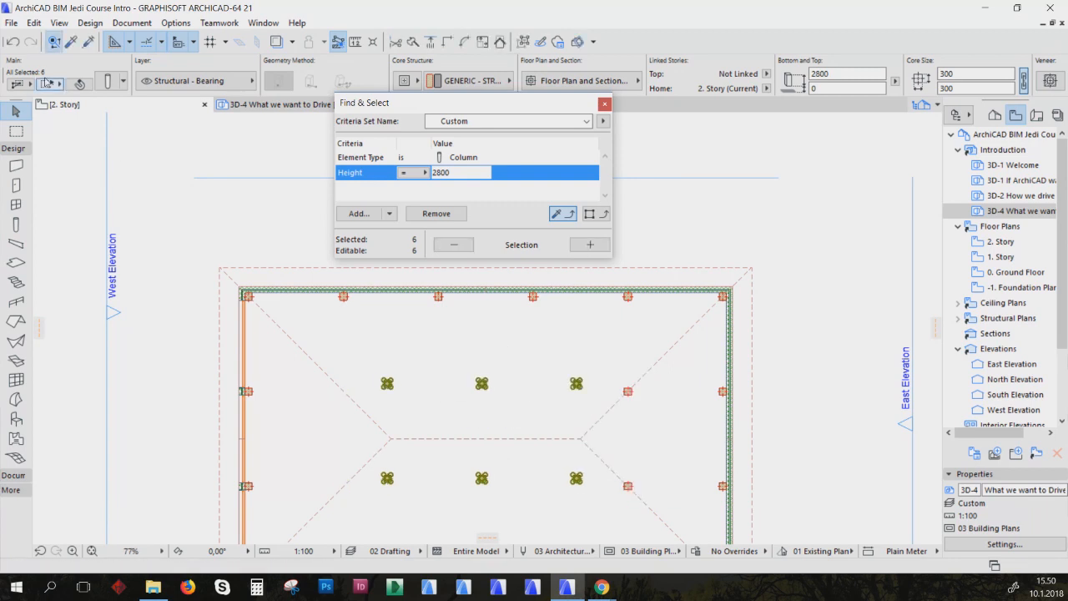
click(14, 42)
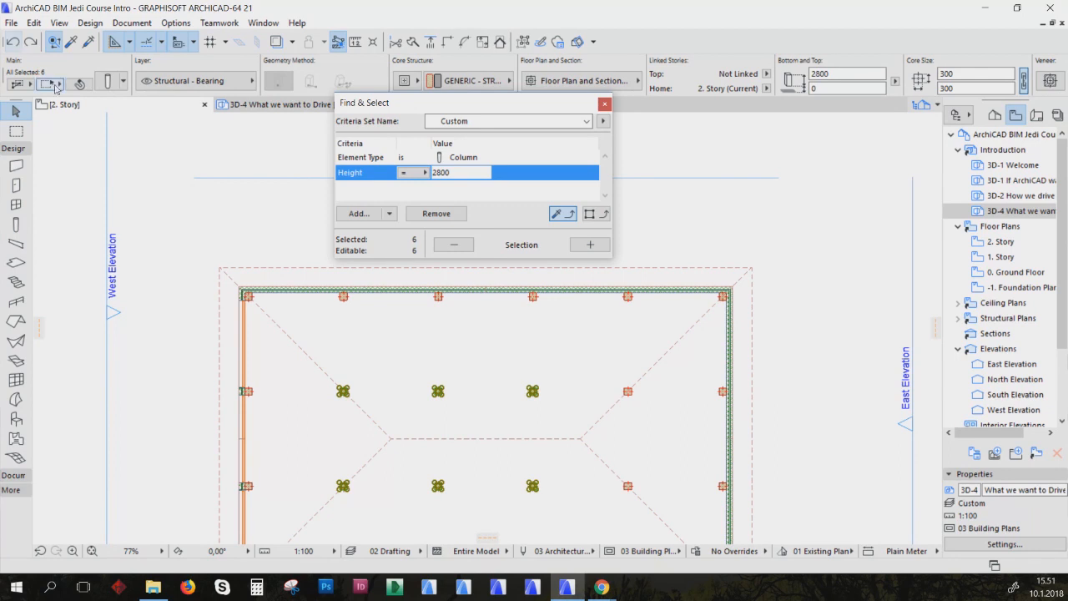
Drag a copy of the six selected columns straight up by about 1668, and undo the copy
key(ctrl+shift+d)
click(437, 391)
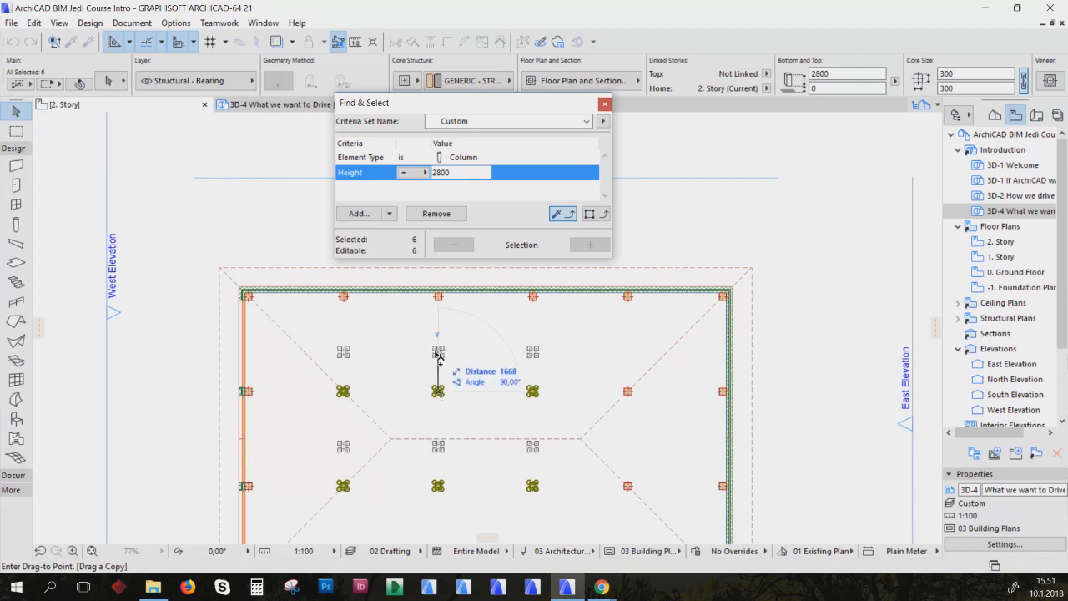
click(438, 352)
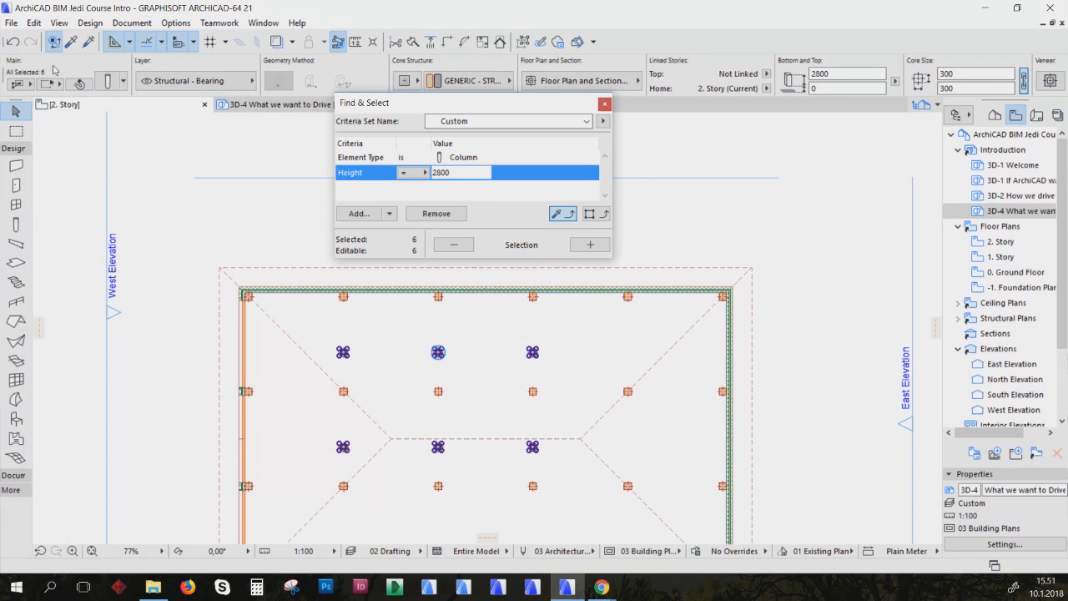
click(12, 42)
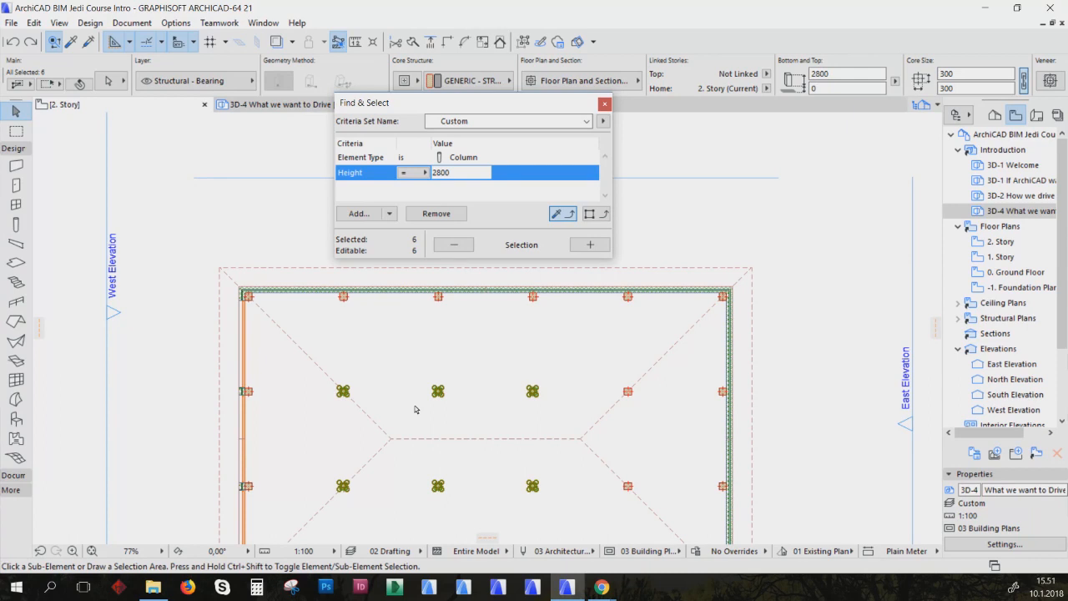
key(ctrl+d)
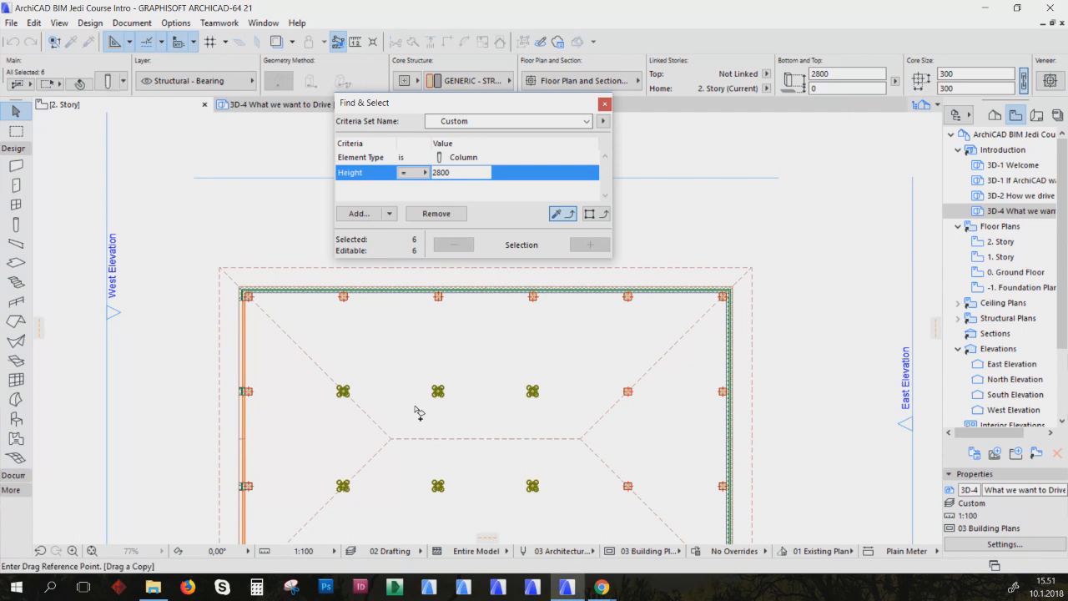
key(alt)
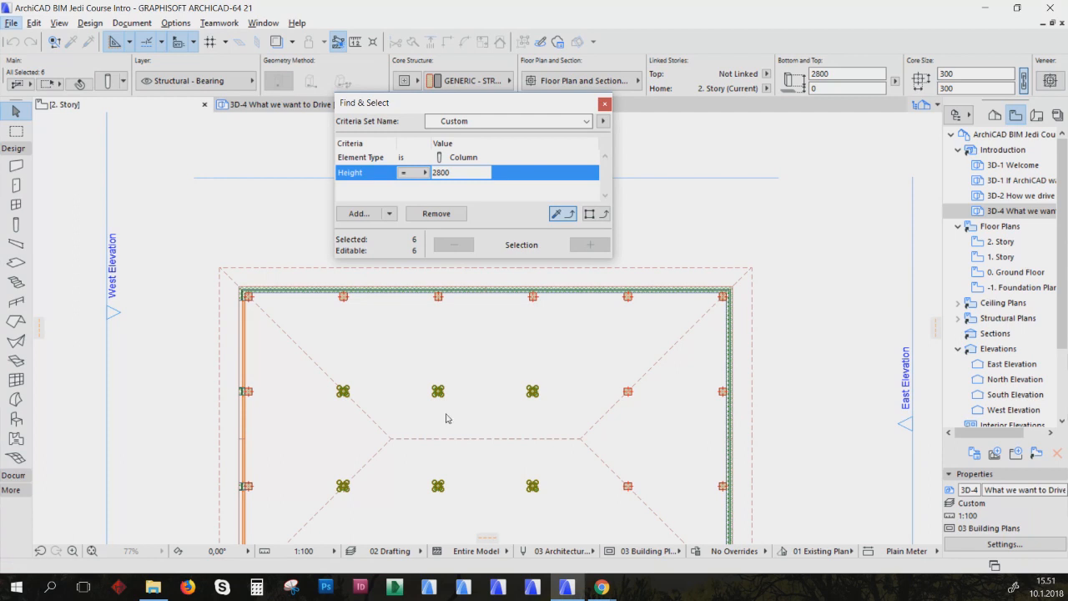
key(alt)
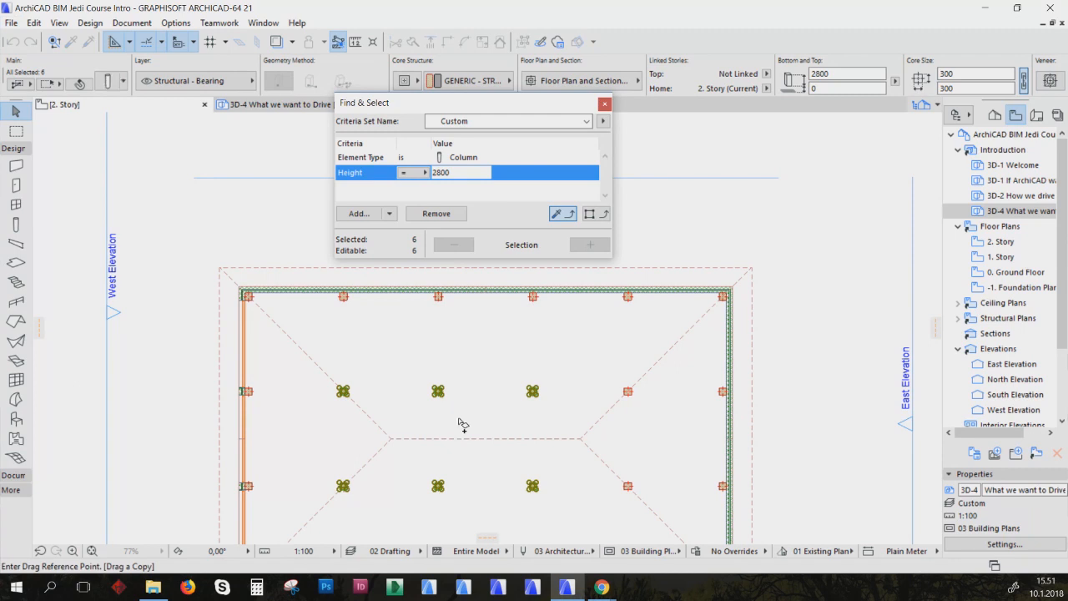
key(Escape)
key(Escape)
Drag another copy of the six columns straight up, using the third column in the second row as reference point, and undo it
click(438, 392)
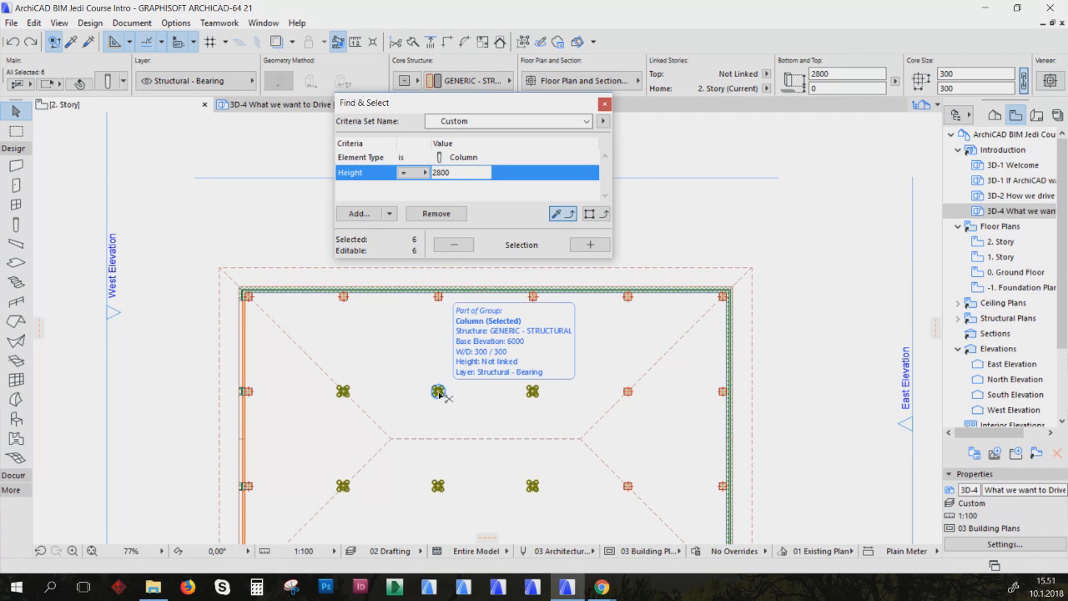
key(ctrl+shift+d)
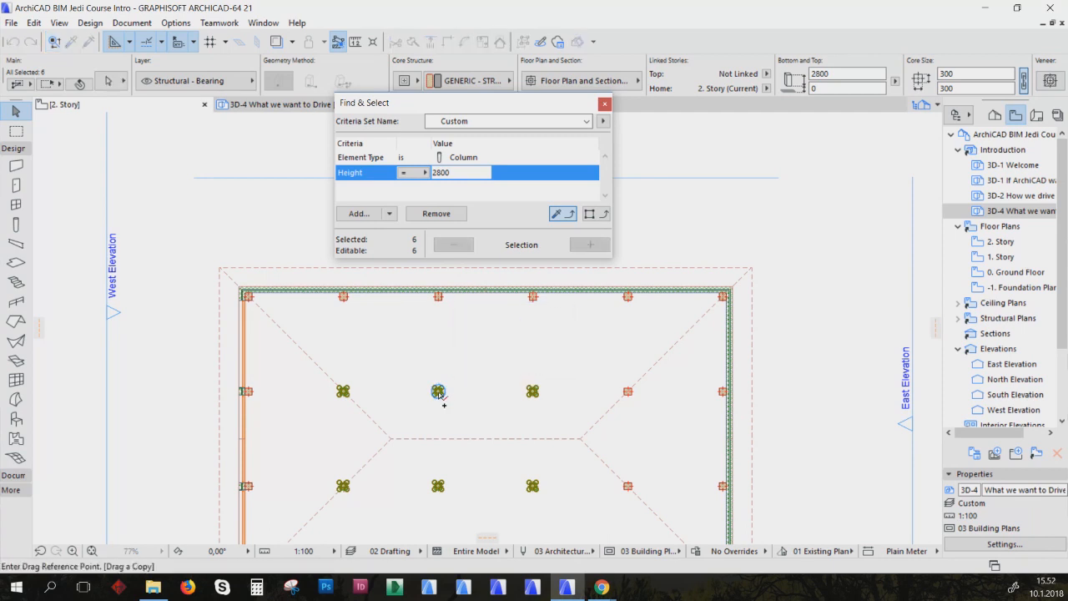
click(439, 392)
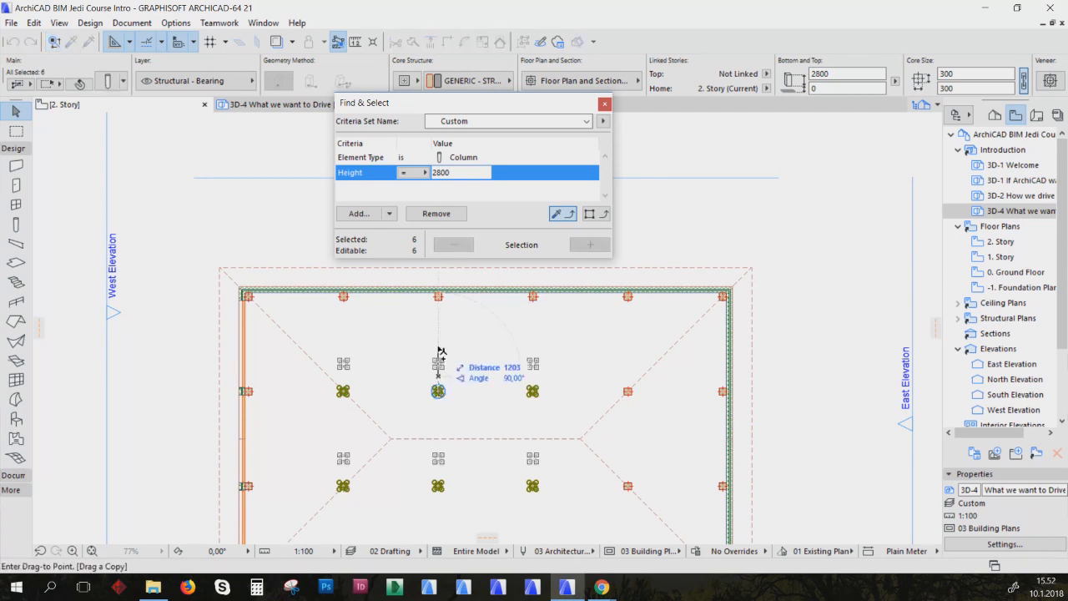
click(438, 352)
click(12, 42)
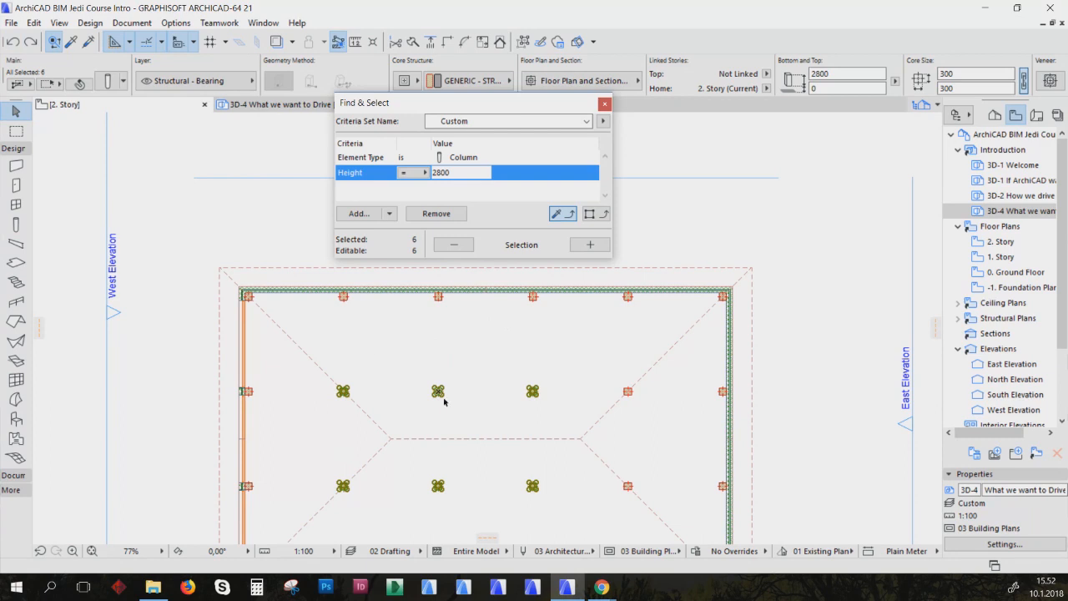
key(ctrl+d)
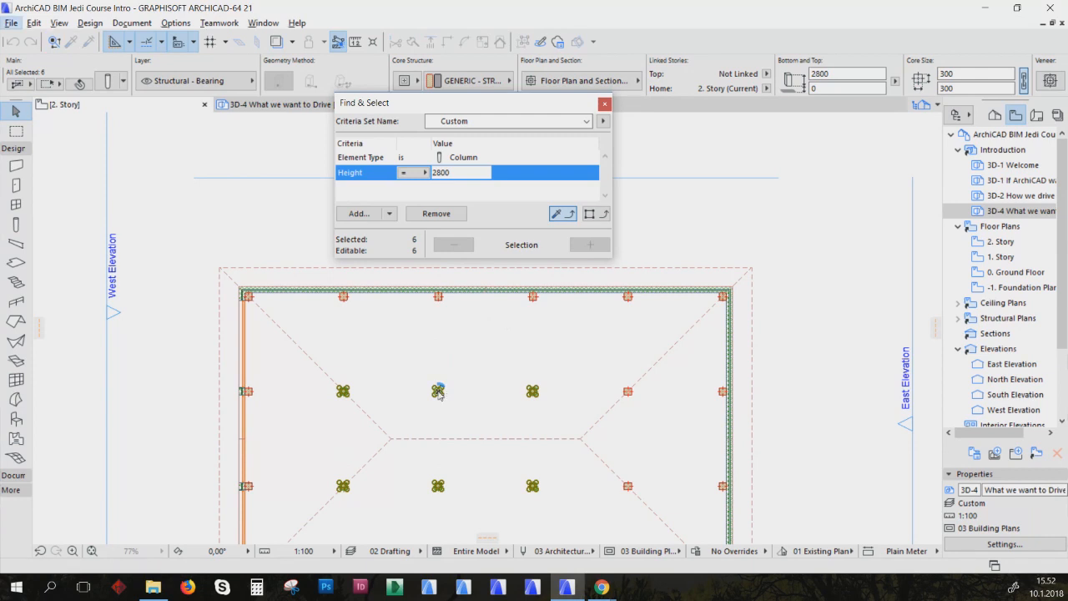
key(ctrl)
right_click(449, 399)
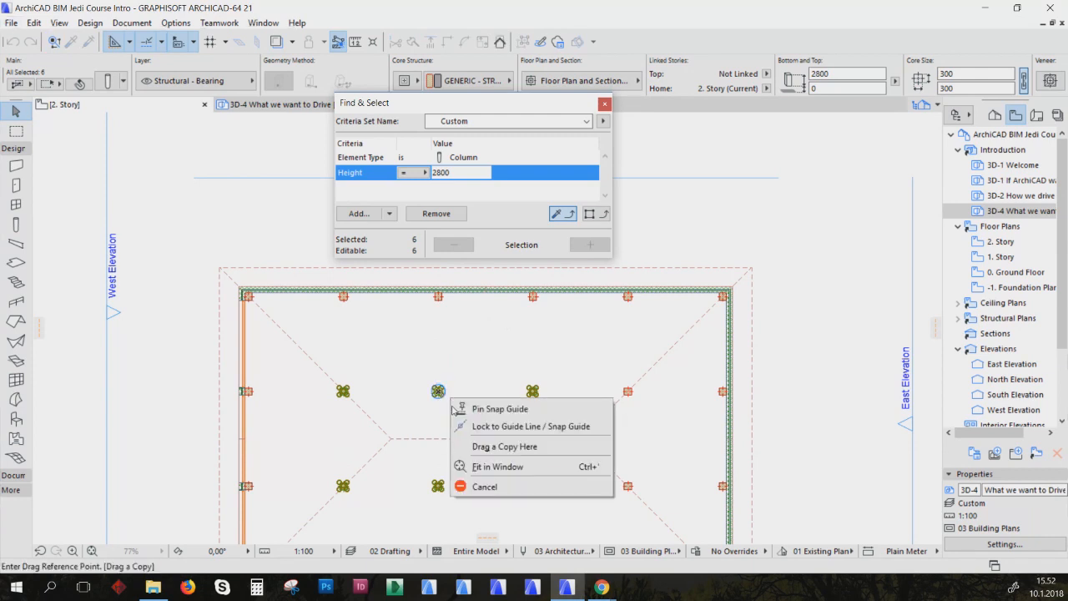
click(488, 488)
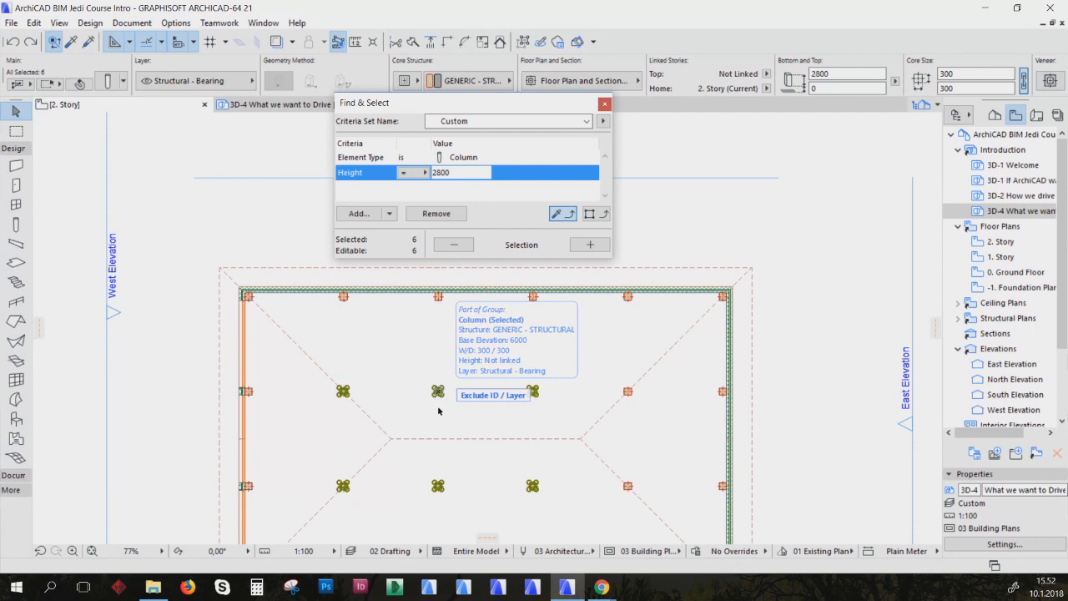
Rotate the building's upper exterior wall by about 12° counterclockwise around its left end, and undo the rotation
click(440, 407)
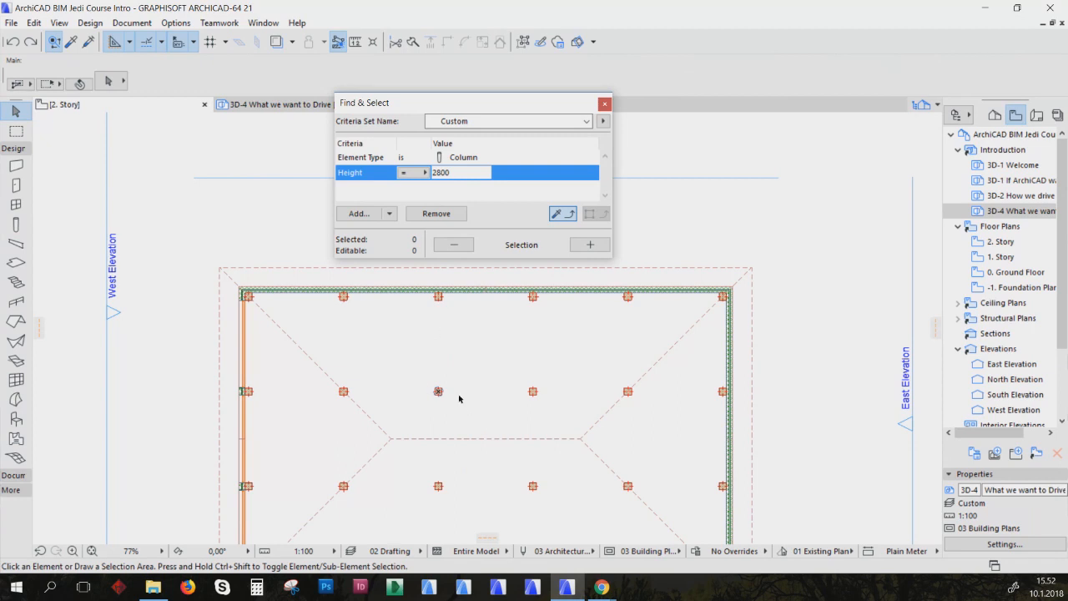
click(481, 291)
click(480, 291)
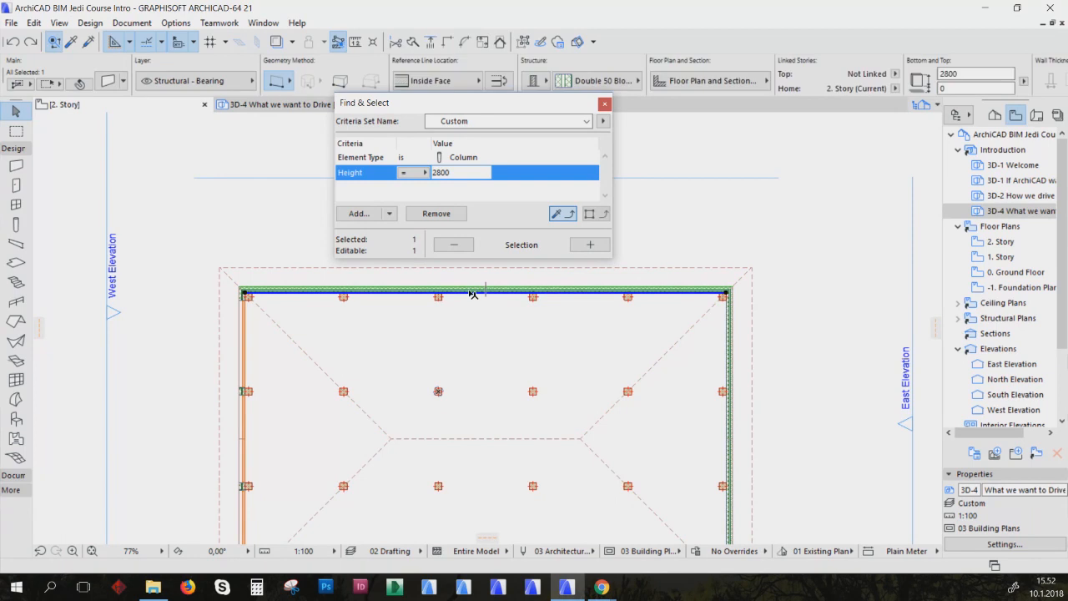
key(ctrl+e)
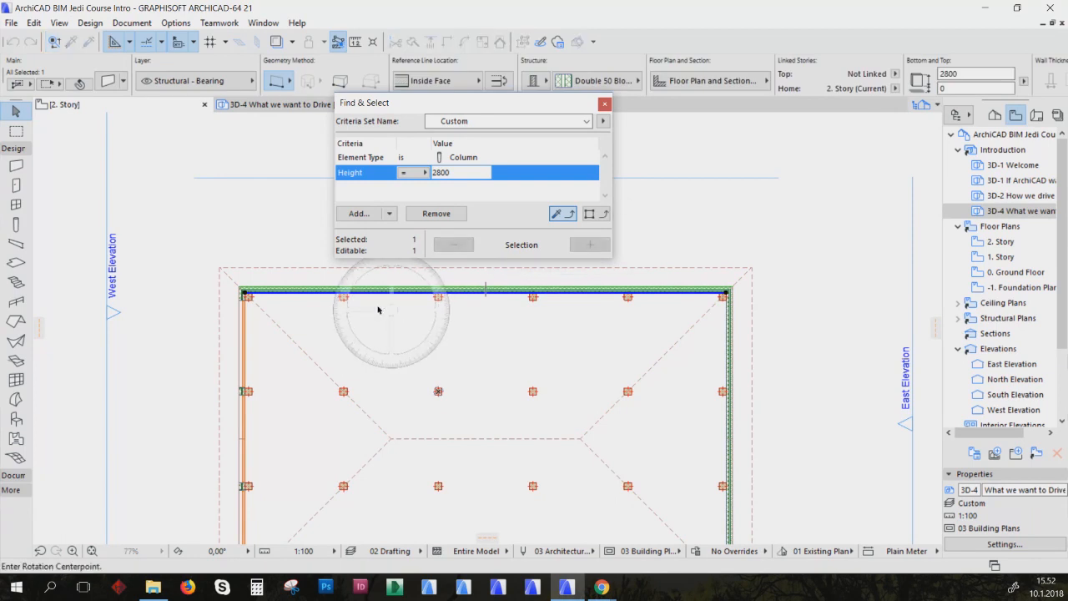
click(241, 292)
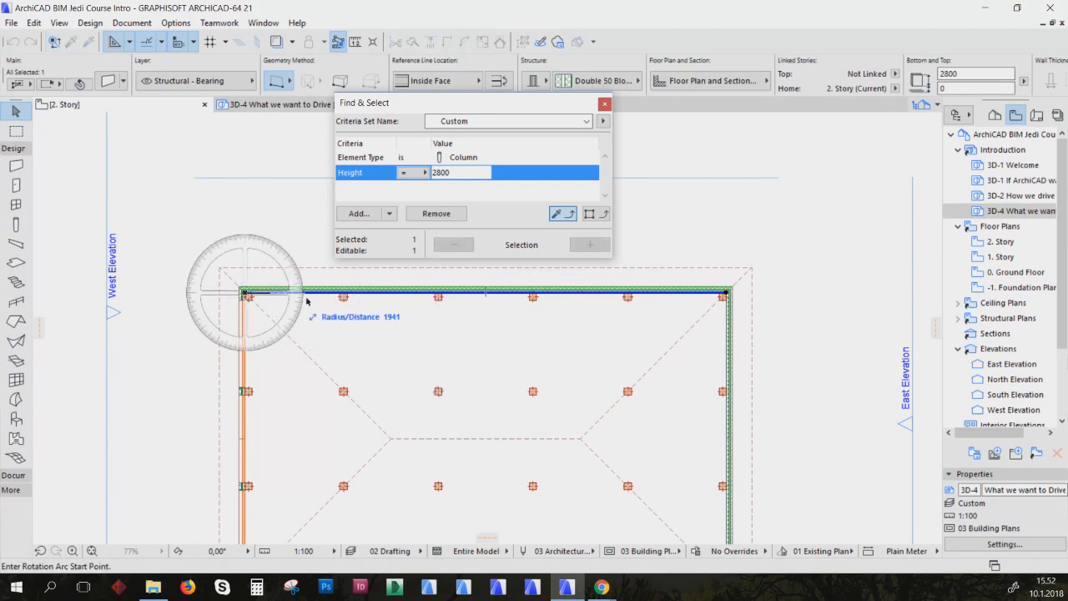
click(599, 294)
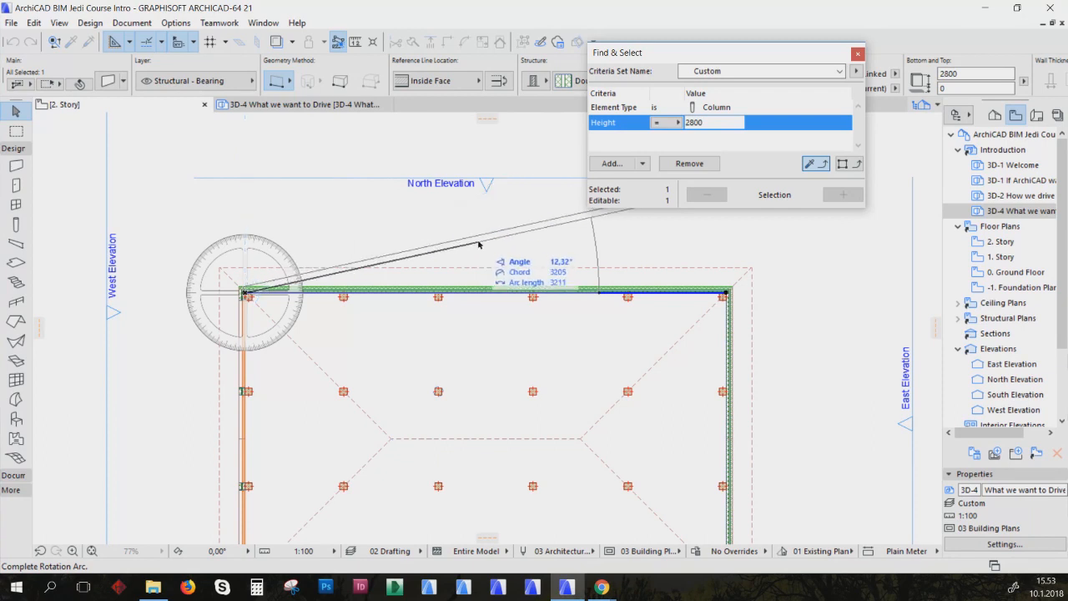
click(481, 245)
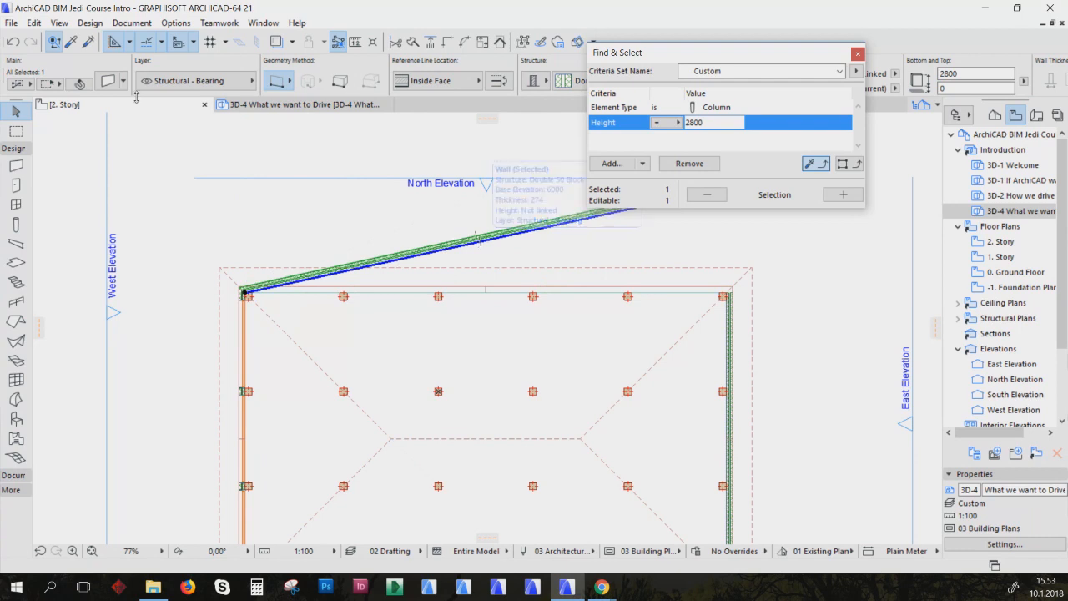
click(13, 42)
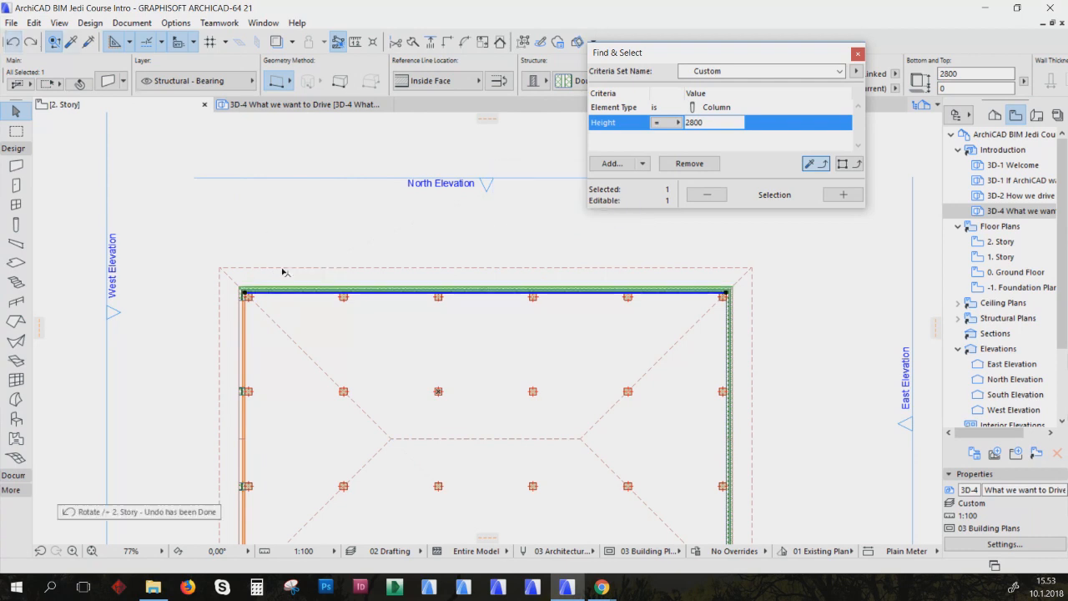
Rotate the upper exterior wall by exactly 25° around its left end, and undo the rotation
key(ctrl+e)
click(245, 292)
click(531, 296)
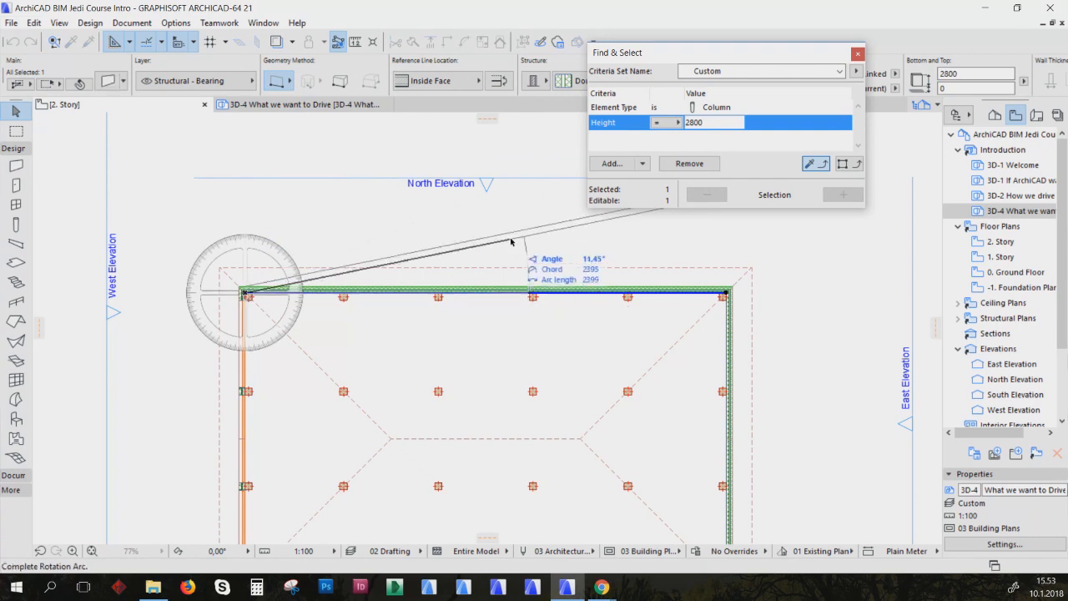
key(Tab)
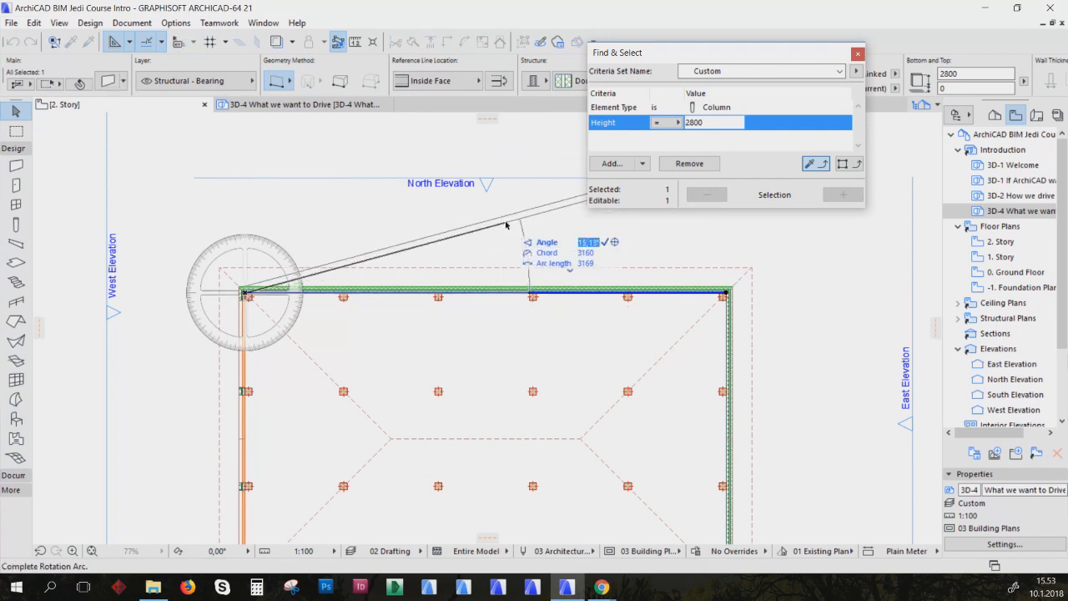
text(25)
key(Return)
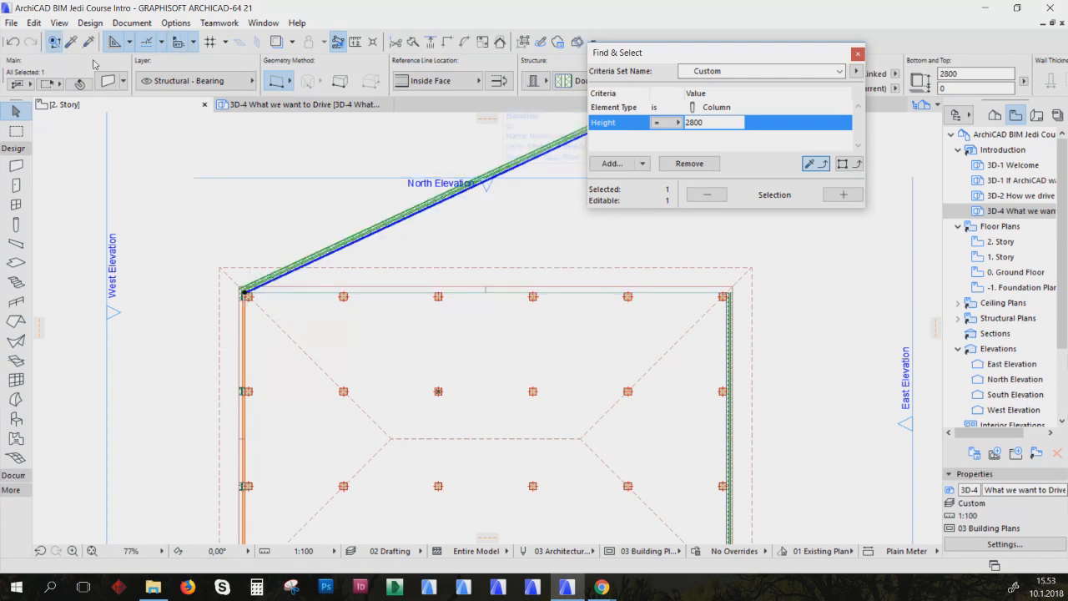
click(12, 42)
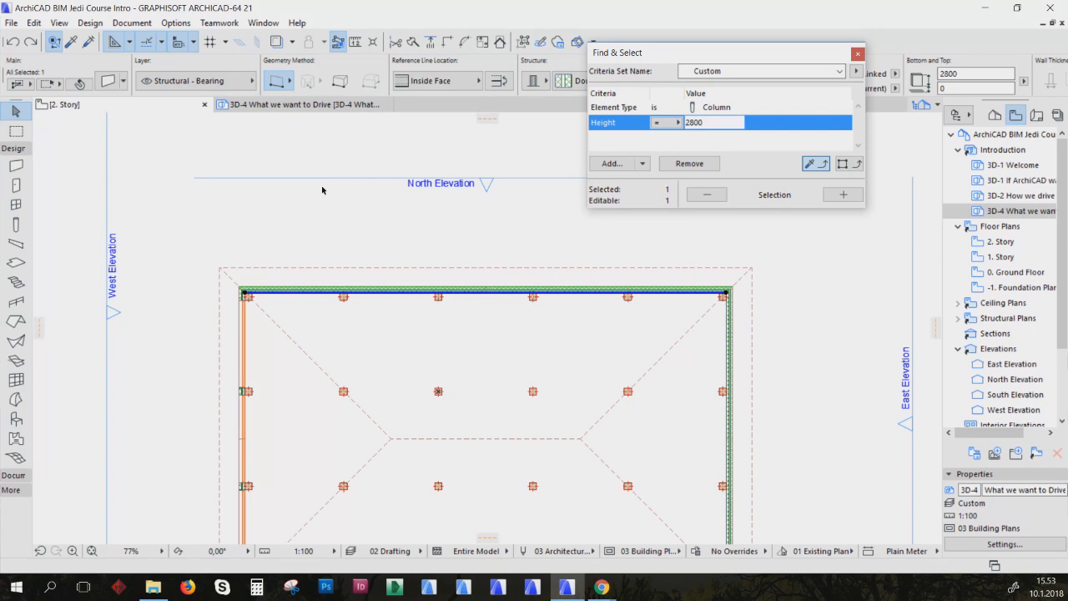
Clear the wall selection, close Find & Select, and mirror the roof across its upper eave line
click(504, 307)
click(857, 53)
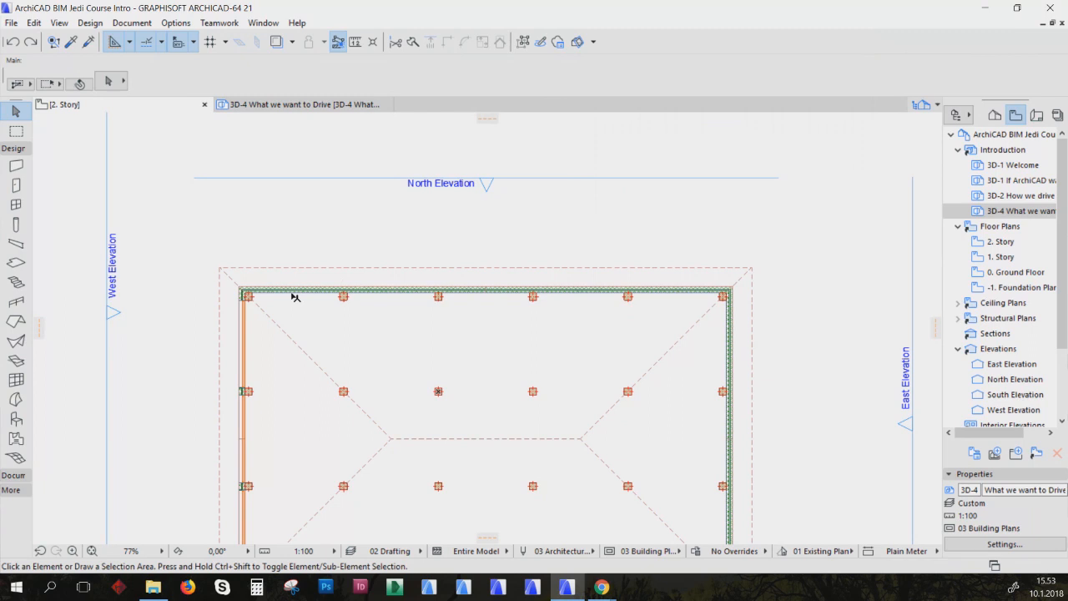
click(362, 267)
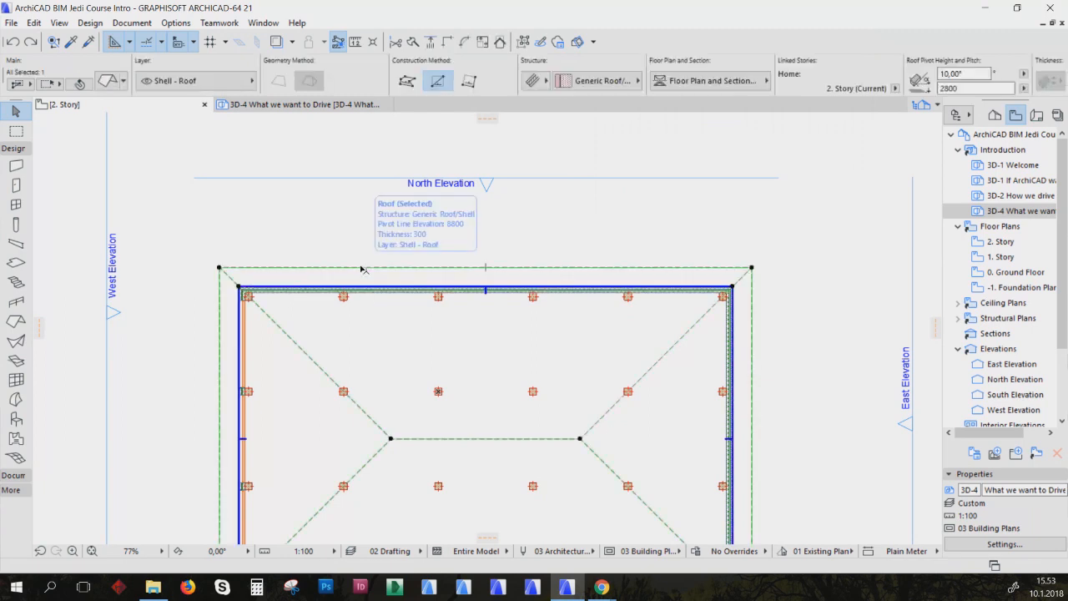
key(ctrl+m)
click(249, 267)
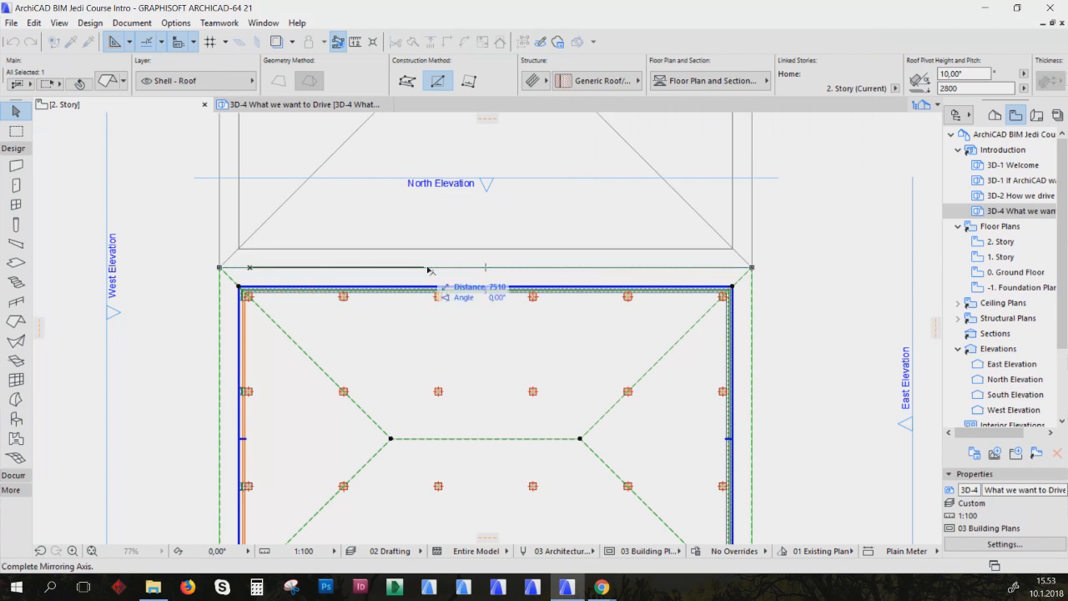
click(584, 269)
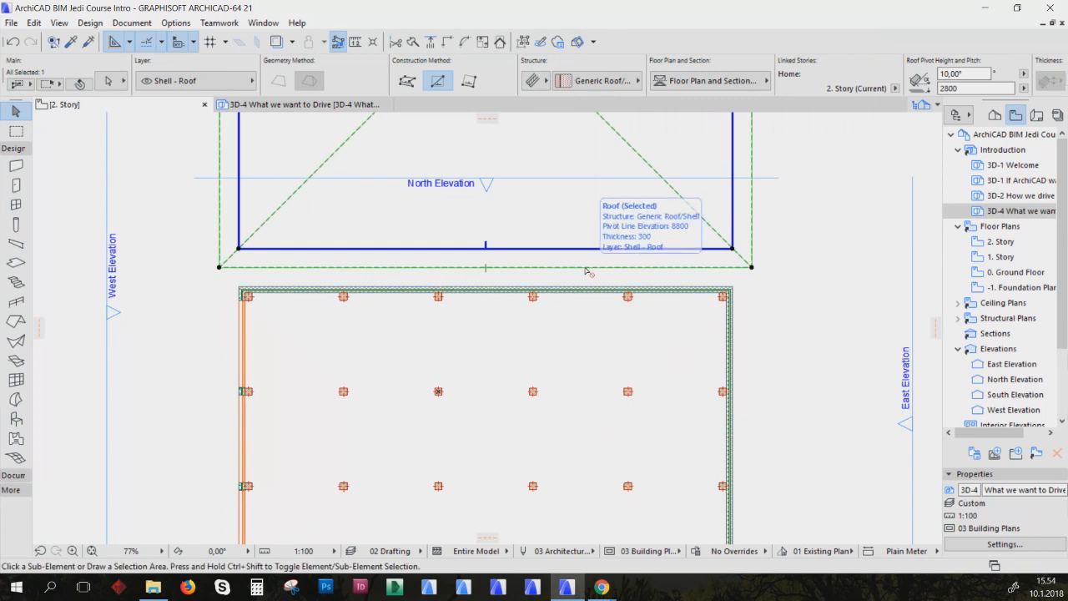
Mirror a copy of the roof back over the building across the shared eave line, and delete the outlying roof
key(ctrl+m)
click(588, 268)
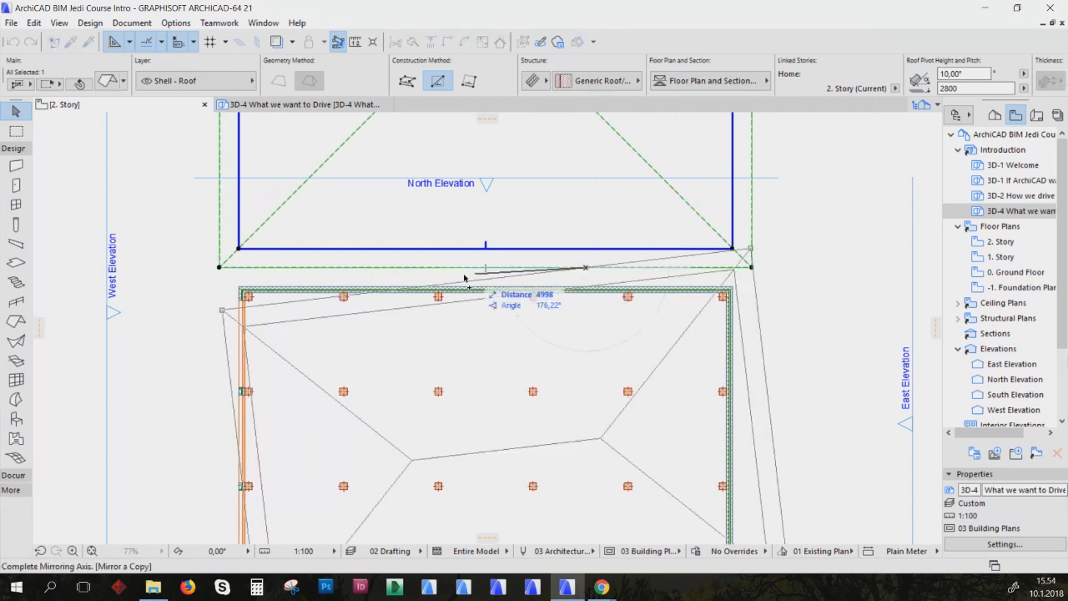
click(403, 284)
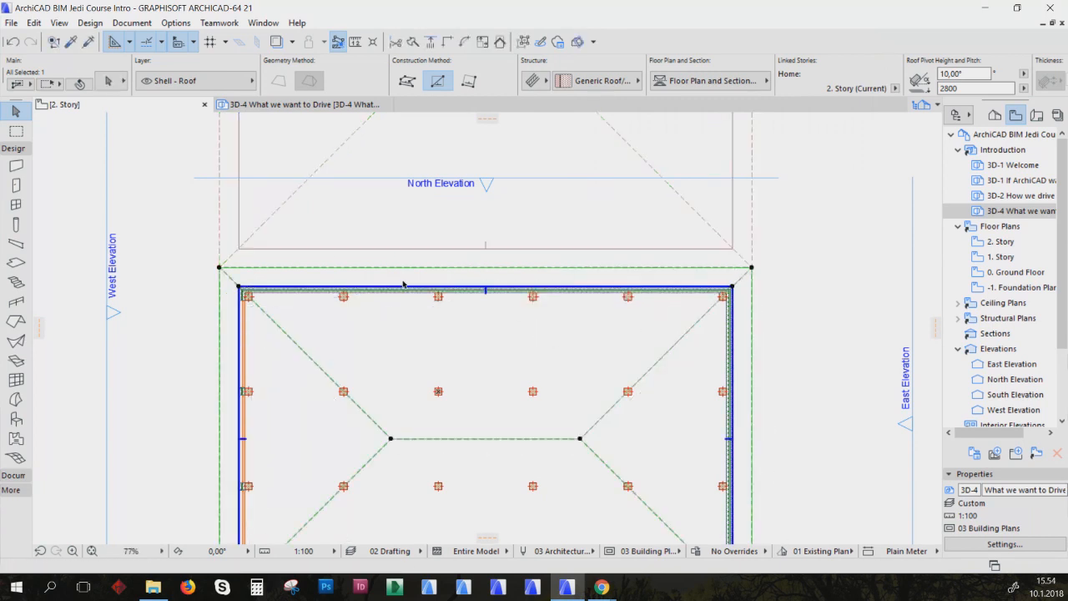
click(252, 237)
key(Delete)
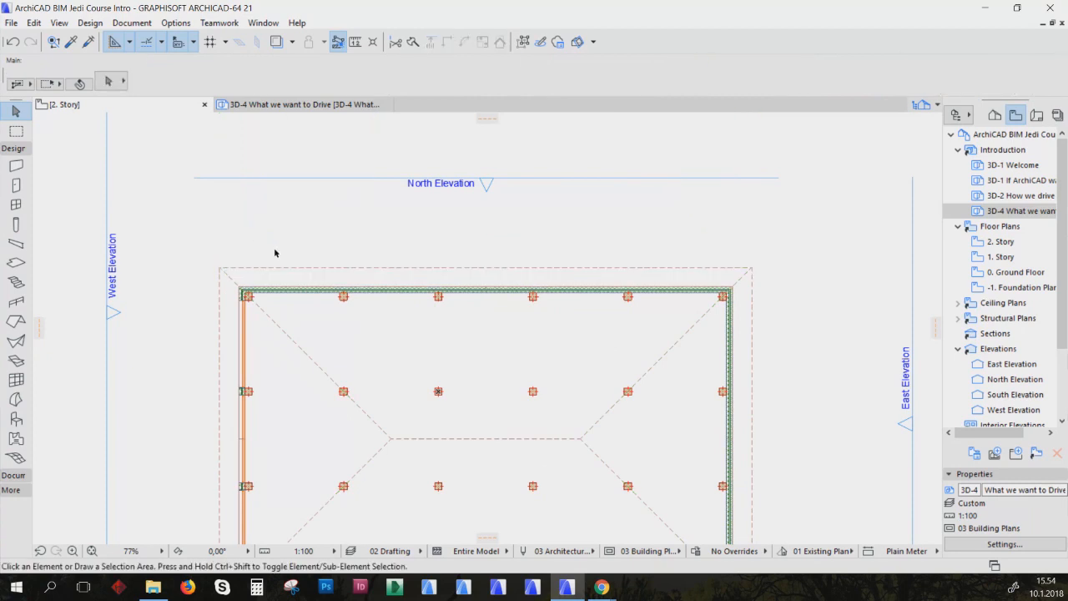
Elevate the group of six interior columns by 1000, undo the elevation, and clear the selection
click(534, 391)
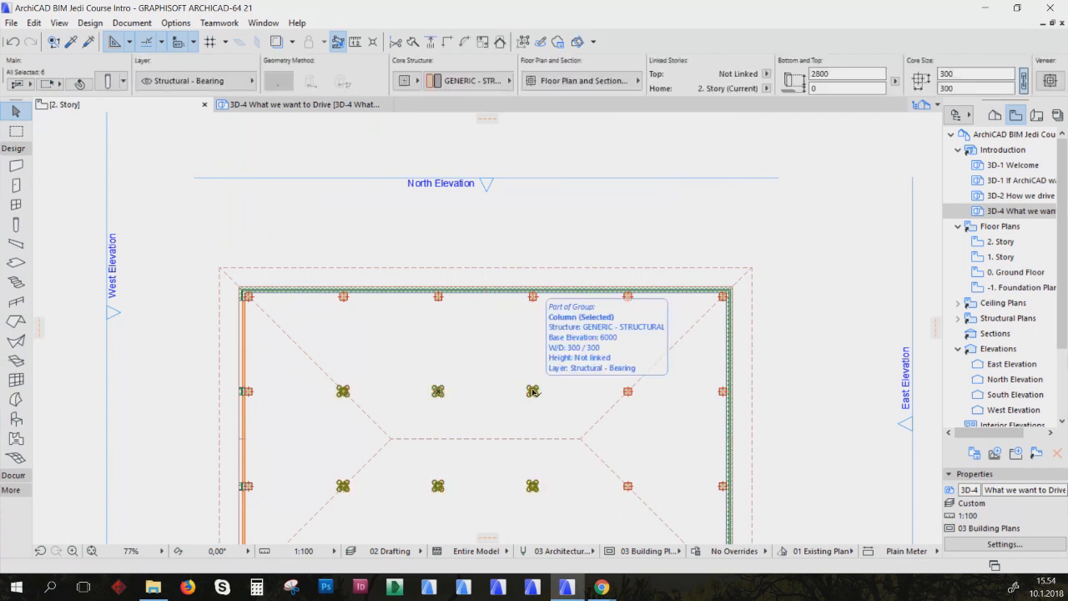
key(ctrl+9)
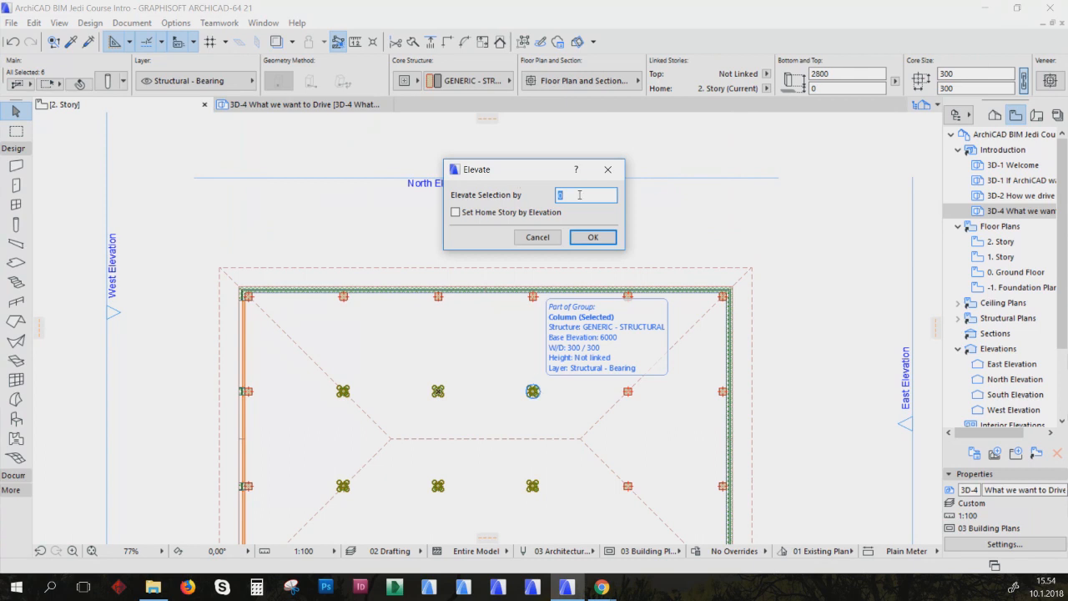
text(1000)
click(596, 237)
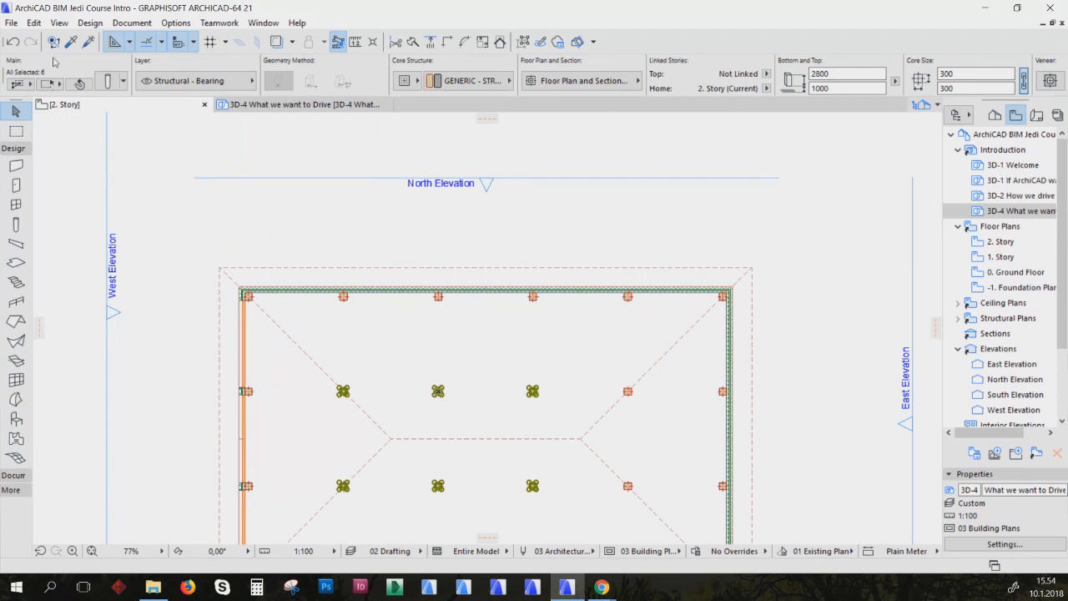
click(12, 41)
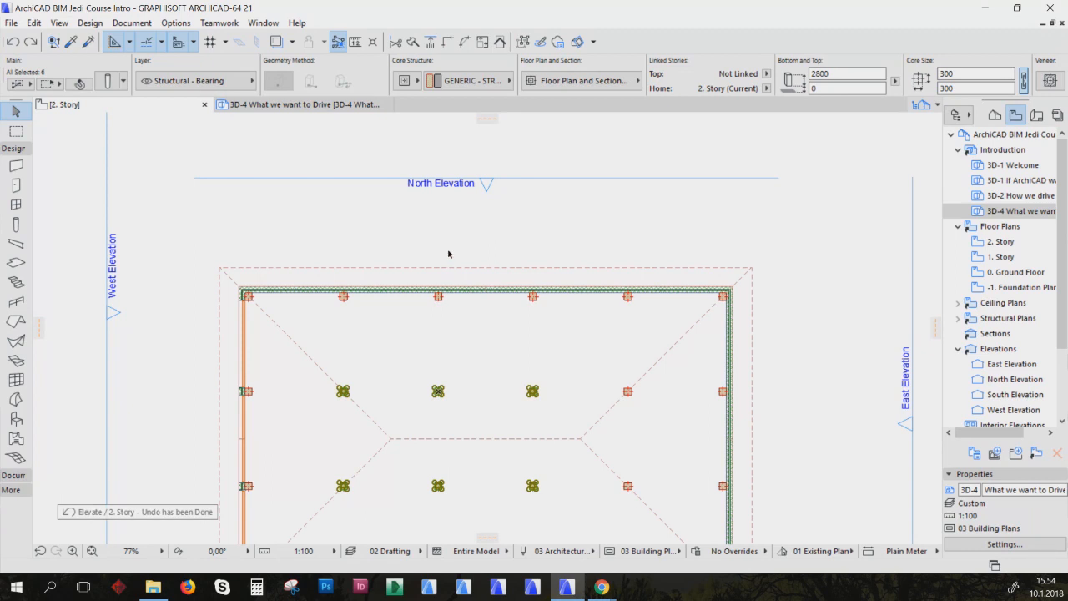
key(Escape)
Move the fifth column in the second row straight right into the empty area beyond the East Elevation line
scroll(543, 328, down, 3)
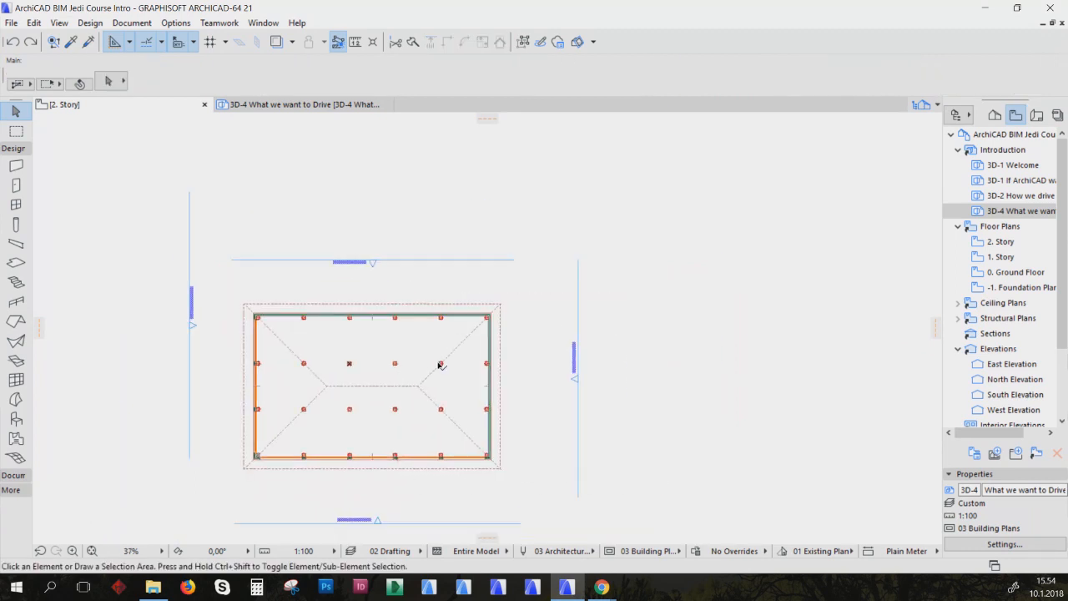
click(440, 363)
drag(441, 362, 682, 362)
scroll(702, 358, up, 5)
mouse_move(706, 365)
middle_down()
mouse_move(592, 353)
mouse_move(481, 383)
middle_up()
scroll(588, 357, down, 3)
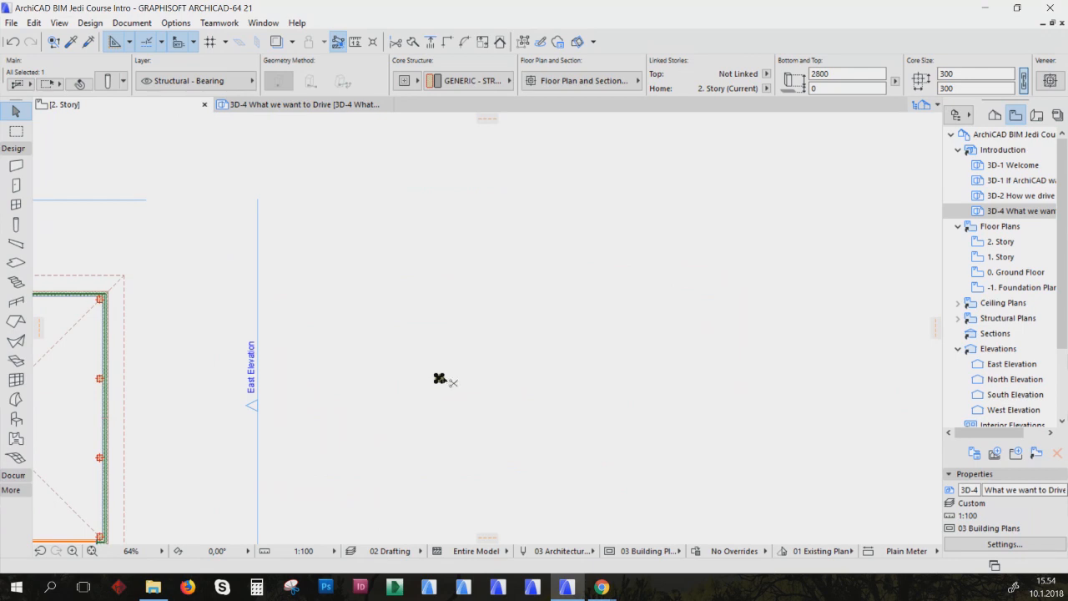
Set up Multiply for the moved column as a Matrix with the Spread method and 4000 spacing for both inputs
key(ctrl+u)
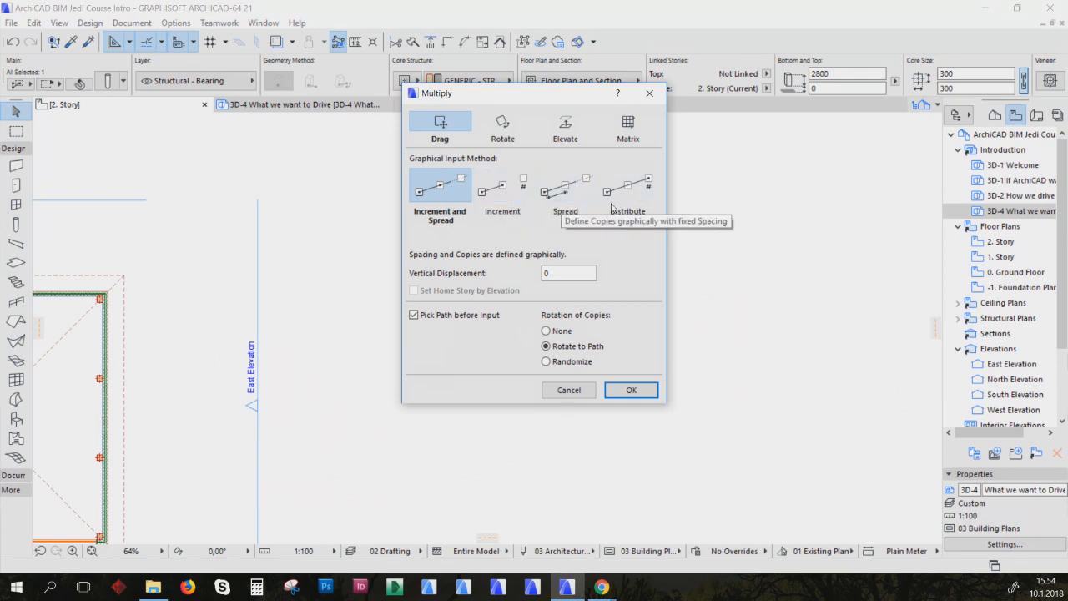
click(568, 189)
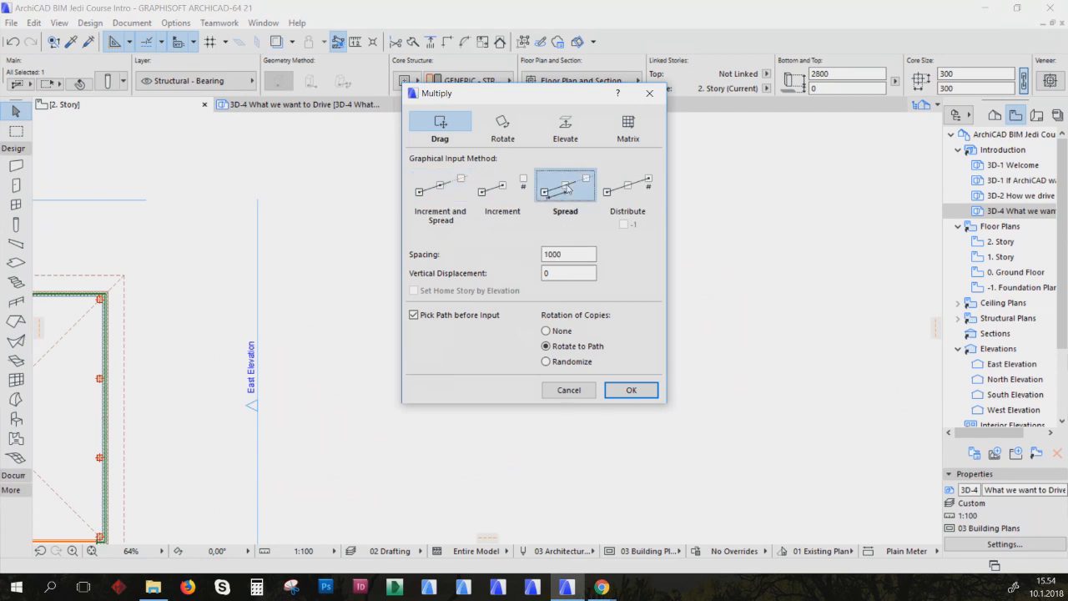
click(627, 123)
double_click(571, 253)
text(4000)
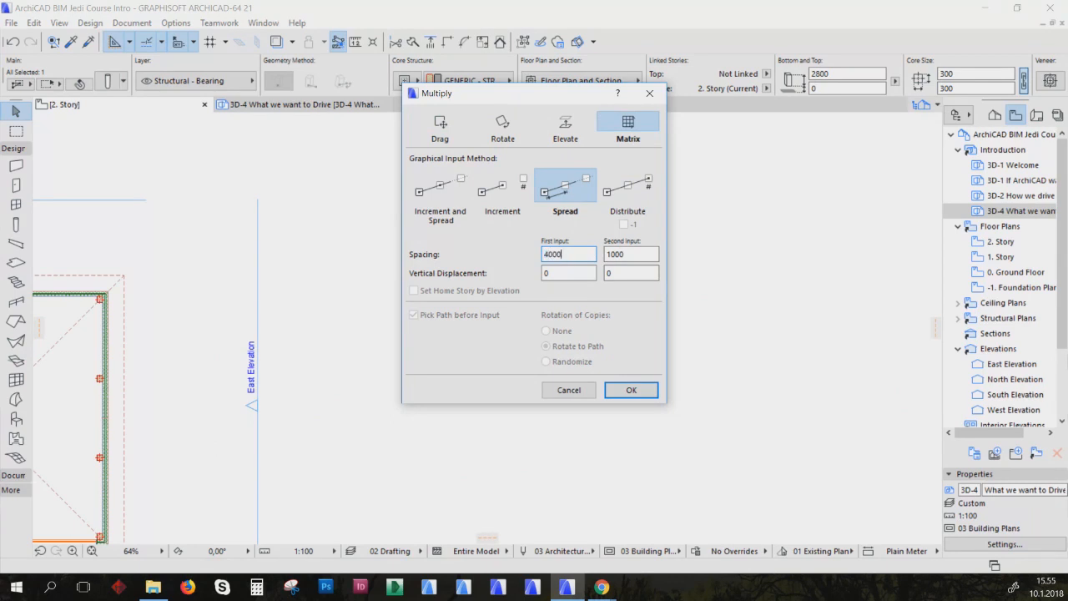
key(Tab)
text(4000)
click(630, 389)
Lay out a matrix of six by five columns from the moved column, and undo the matrix and the column's move
scroll(546, 396, down, 3)
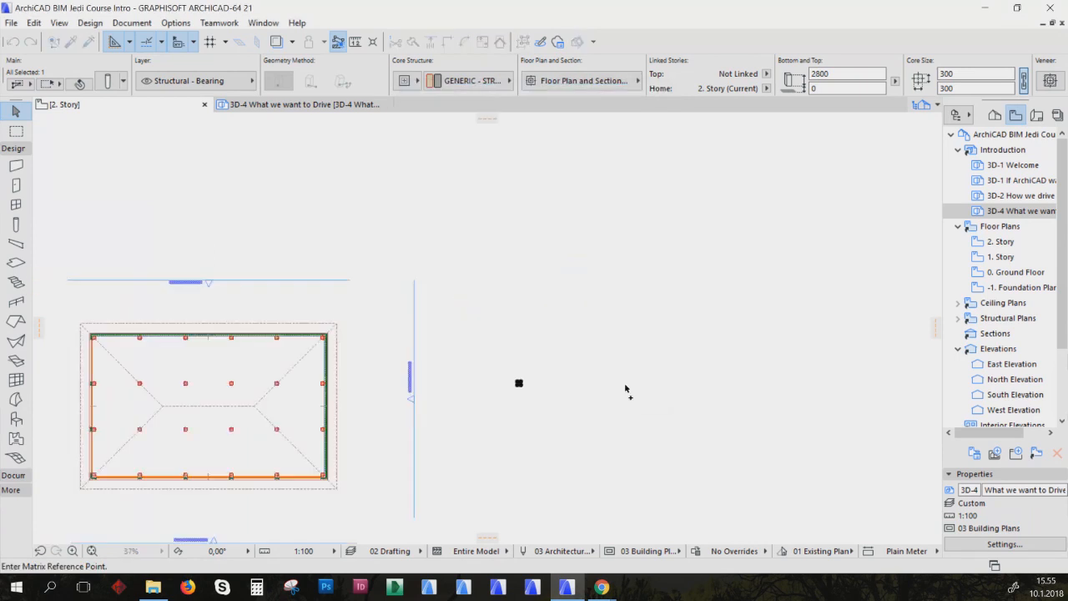
middle_drag(546, 396, 487, 428)
click(438, 421)
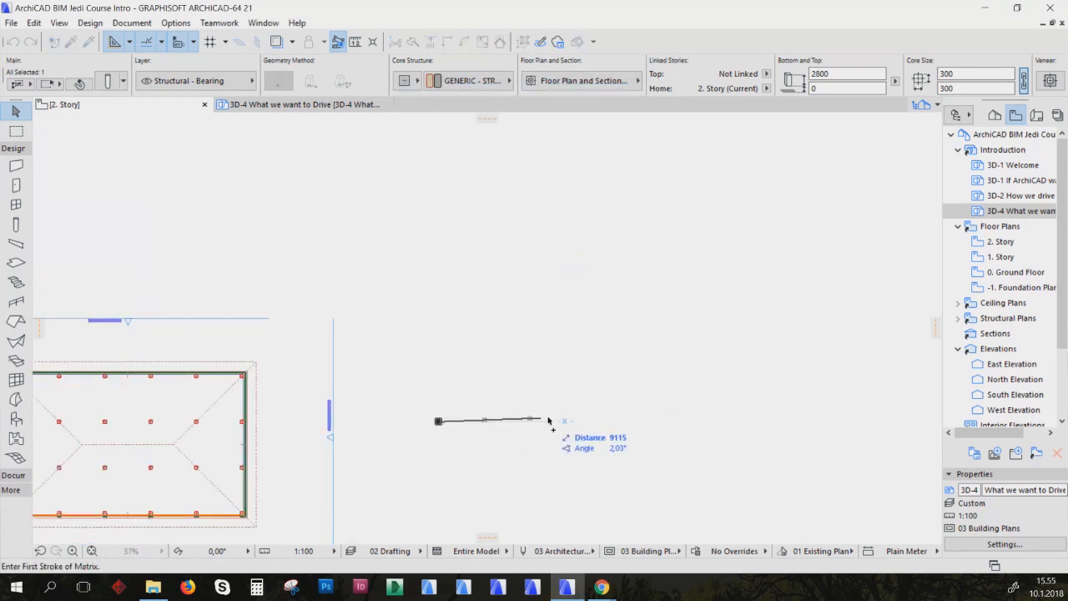
click(667, 422)
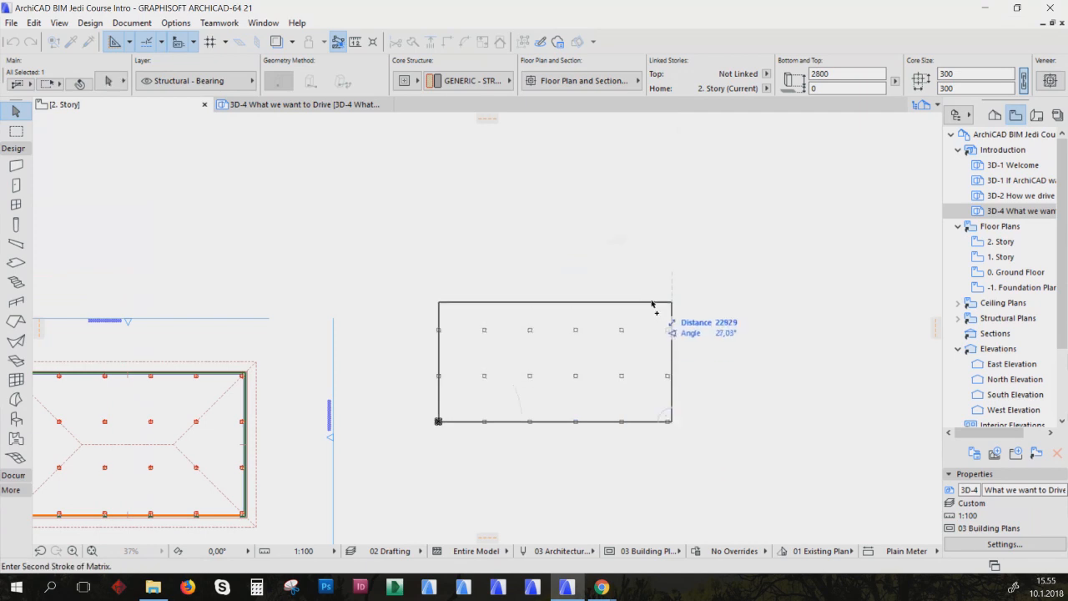
click(651, 232)
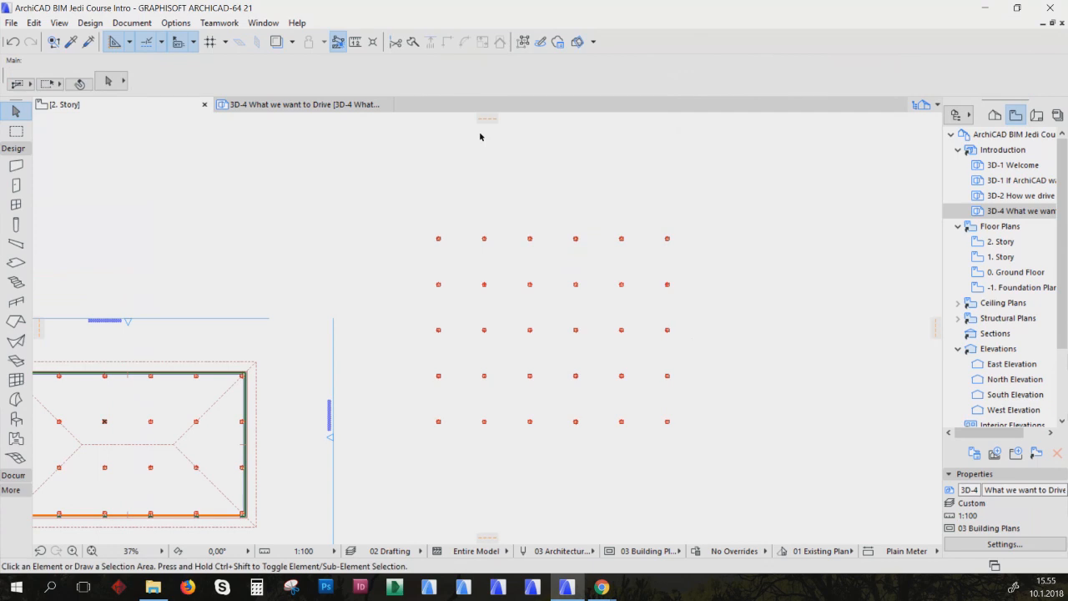
click(13, 42)
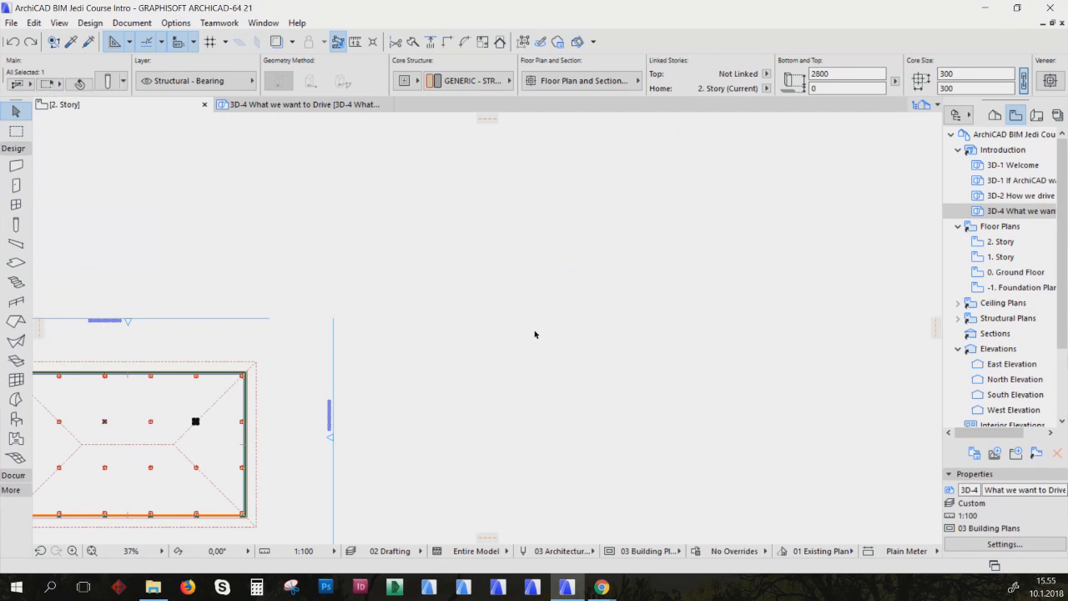
Select the whole building on the floor plan and set up a graphically defined Resize with all Resize Affects options enabled
scroll(535, 335, down, 3)
middle_drag(535, 334, 667, 277)
scroll(422, 288, up, 2)
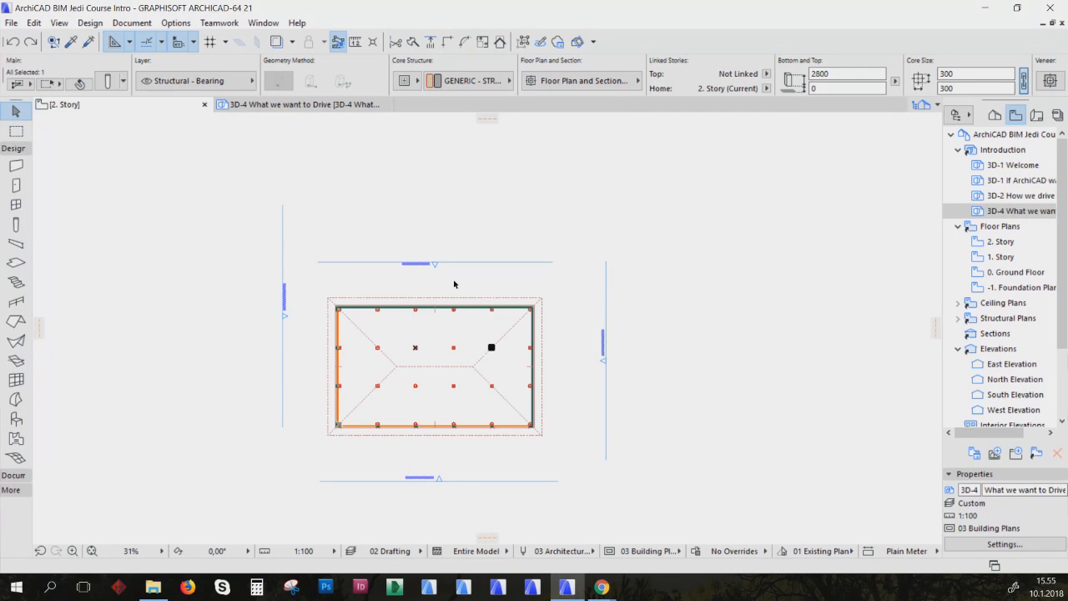
click(420, 241)
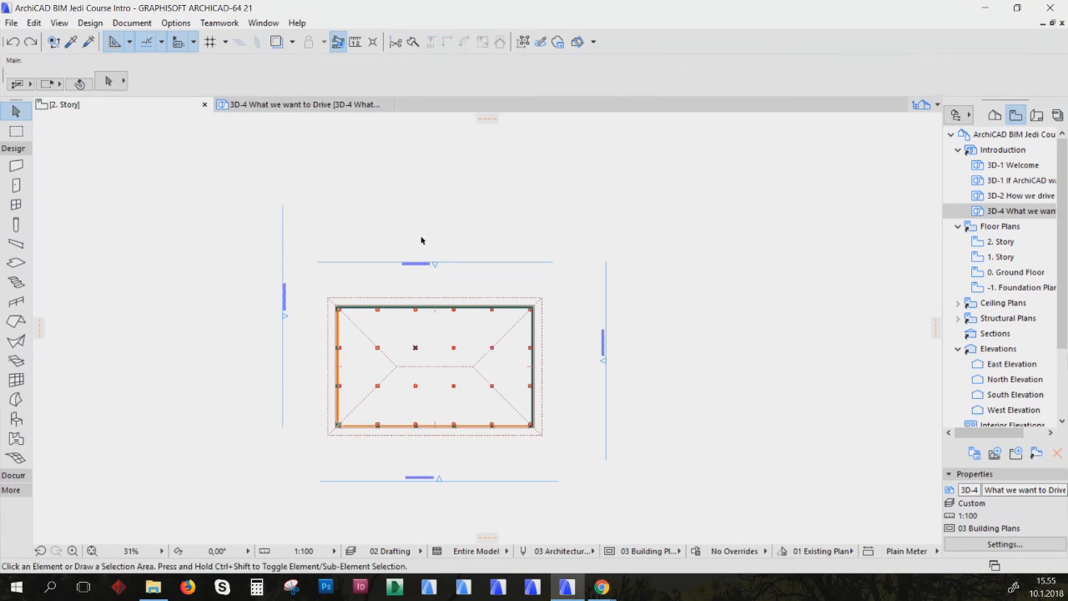
mouse_move(322, 286)
mouse_down()
mouse_move(370, 387)
mouse_move(553, 433)
mouse_move(563, 454)
mouse_up()
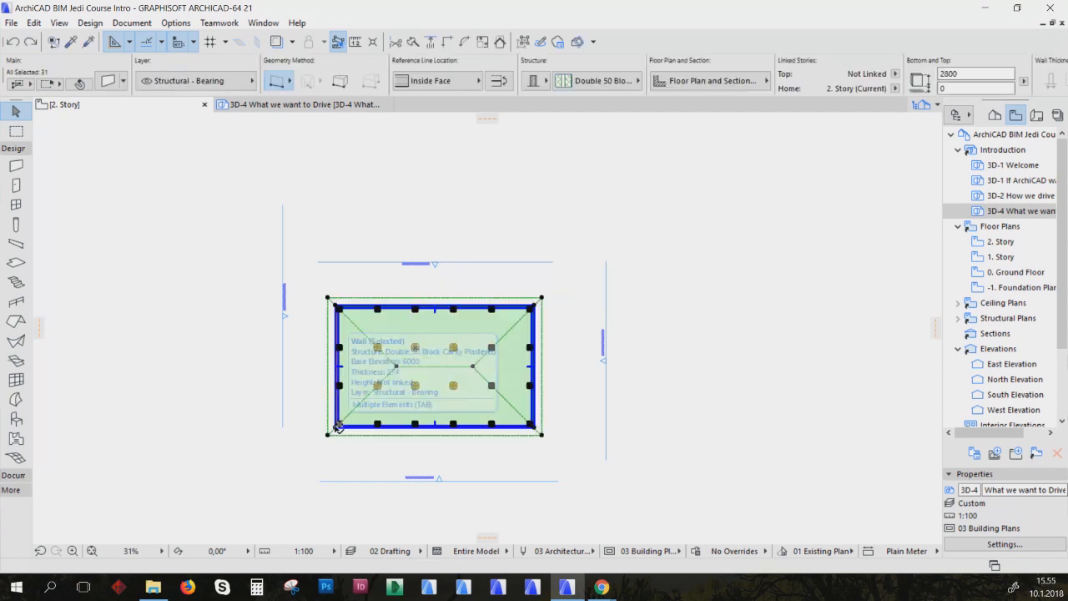
key(ctrl+k)
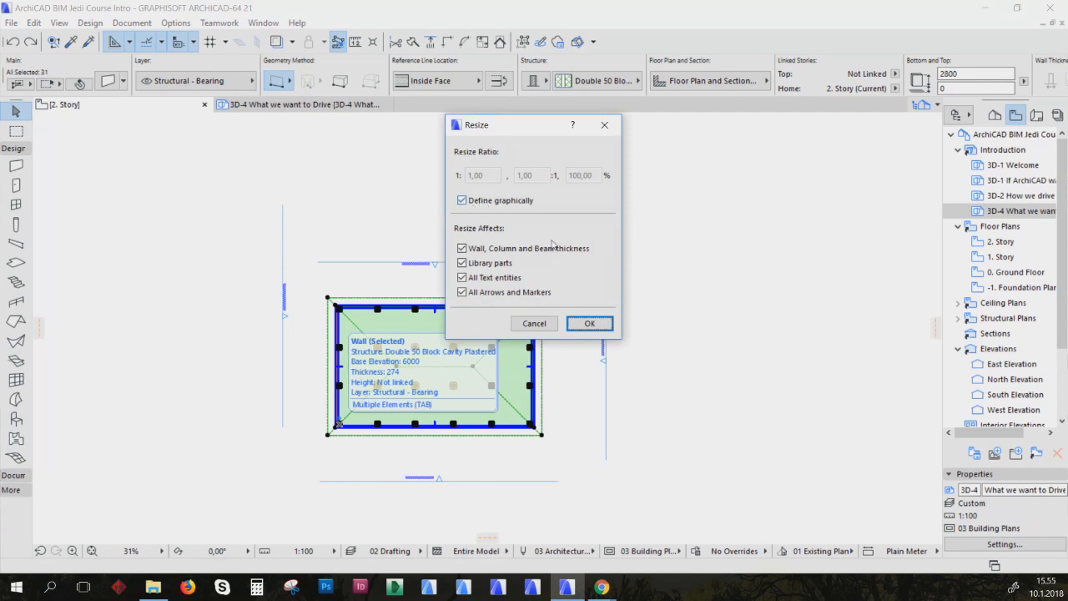
click(589, 324)
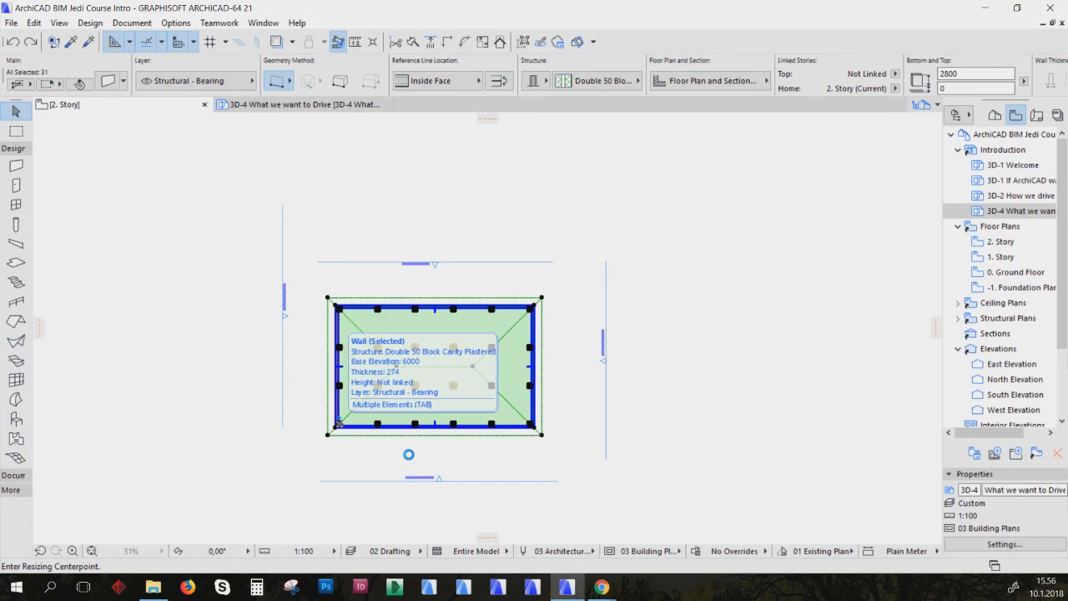
Resize the building from the roof's southwest corner, using its south edge as reference and 50000 as new length, and undo the resize
scroll(408, 454, up, 2)
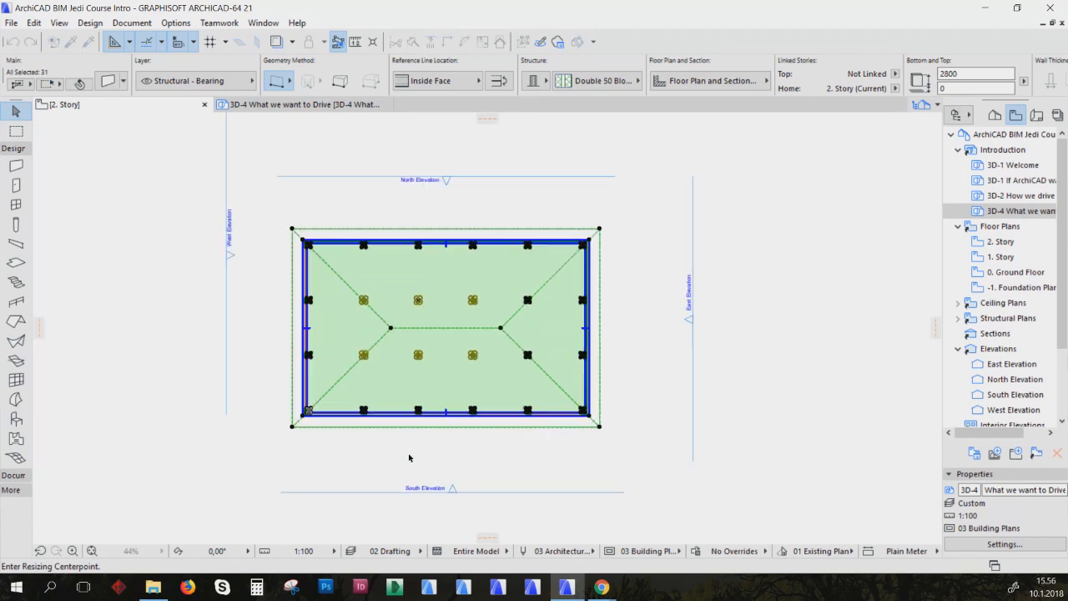
click(292, 427)
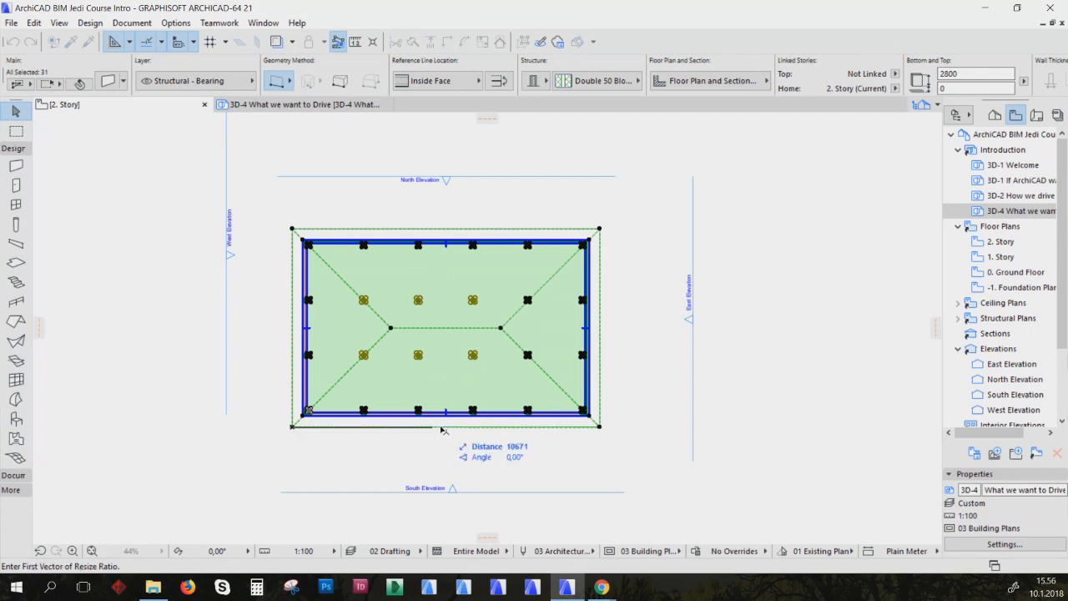
click(599, 426)
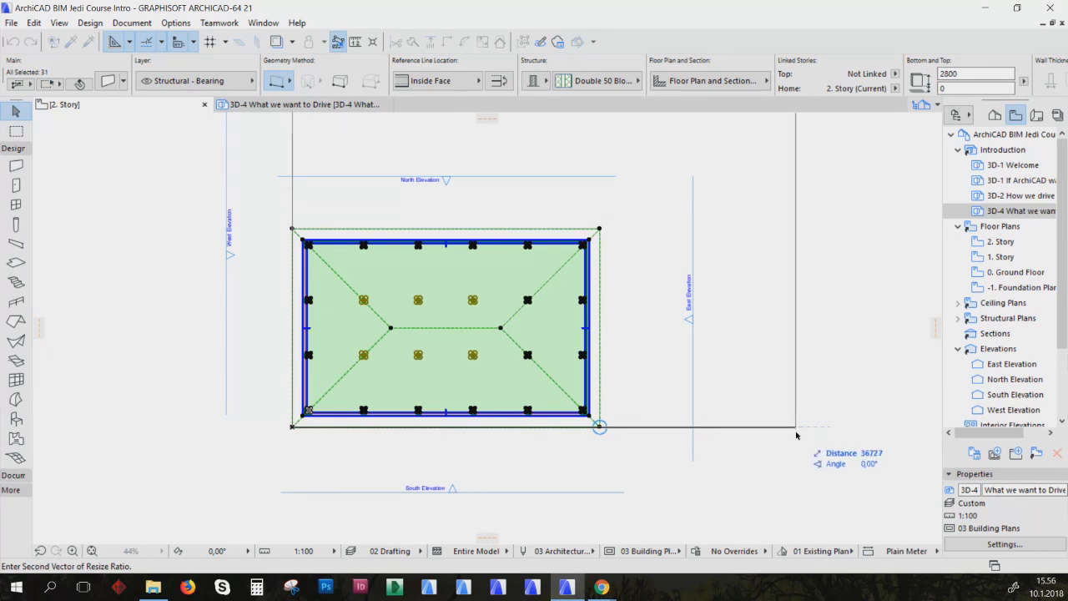
key(Tab)
text(5000)
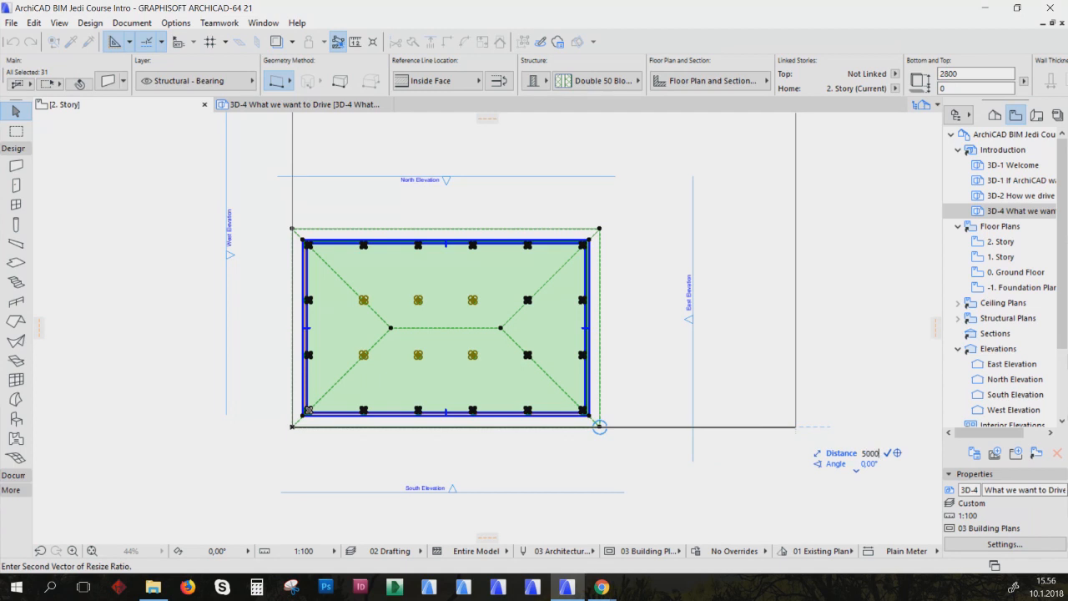
text(0)
key(Return)
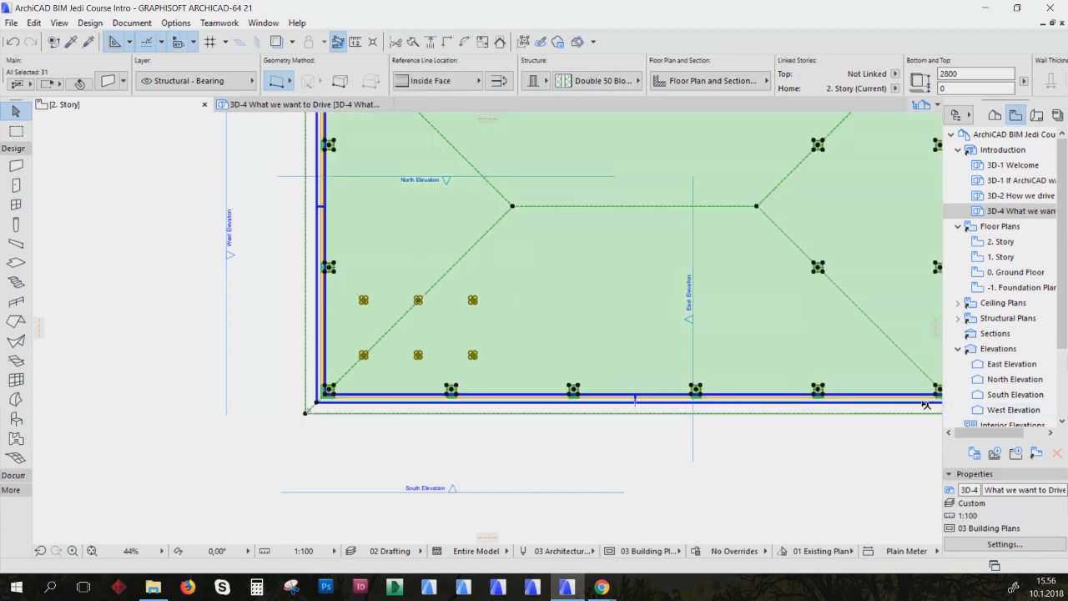
scroll(839, 410, down, 3)
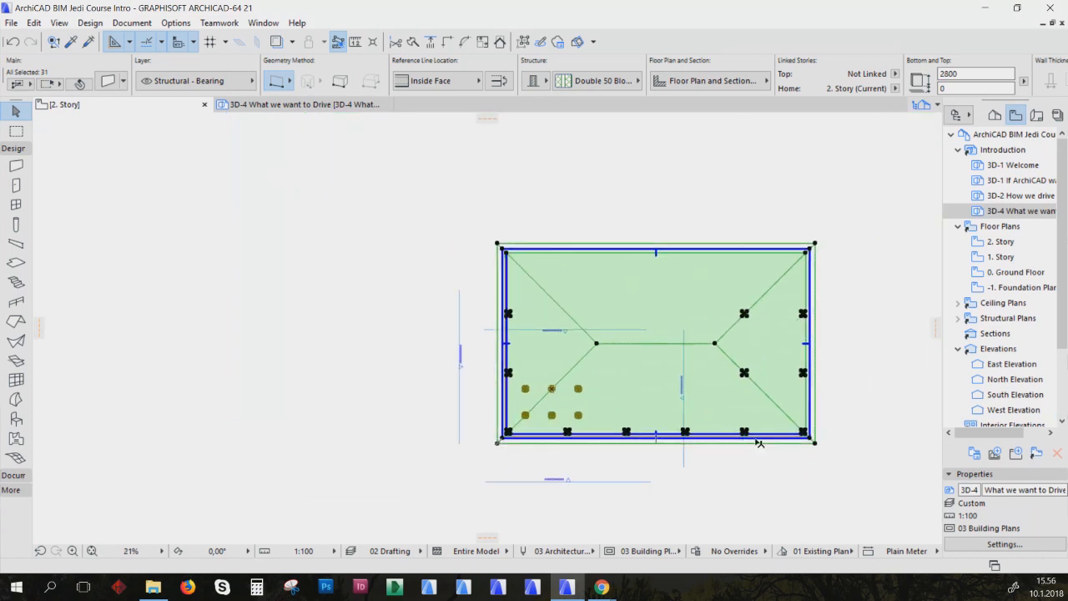
scroll(753, 301, up, 3)
scroll(747, 304, down, 2)
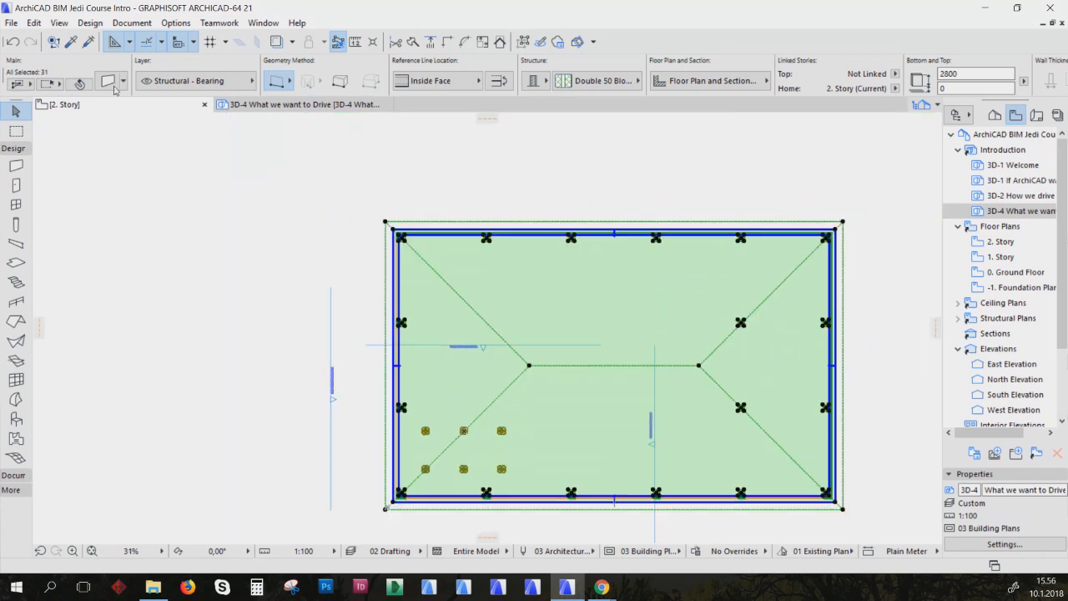
click(12, 41)
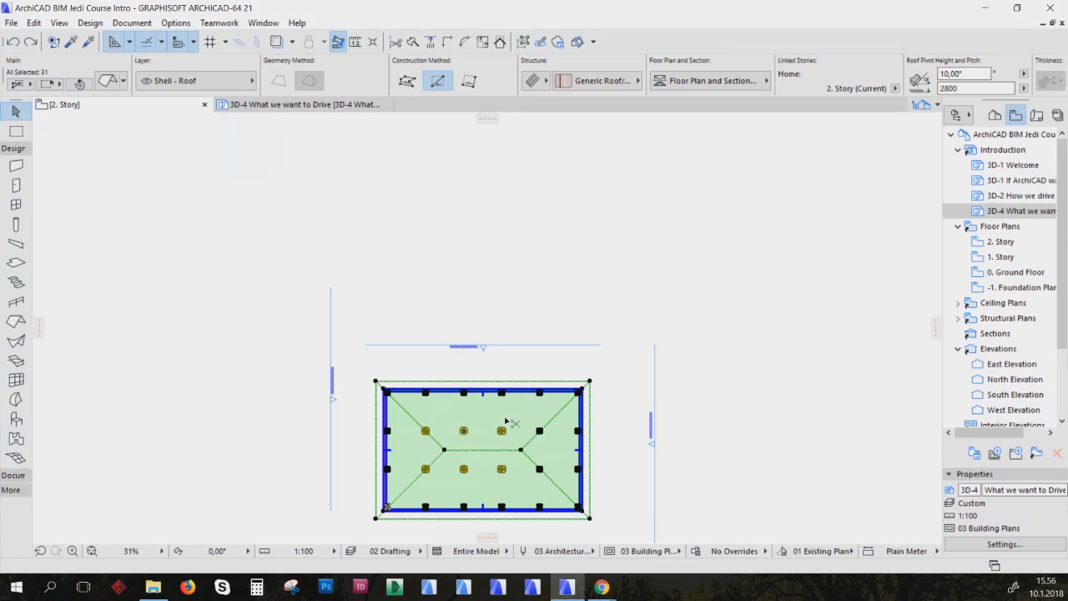
key(ctrl+k)
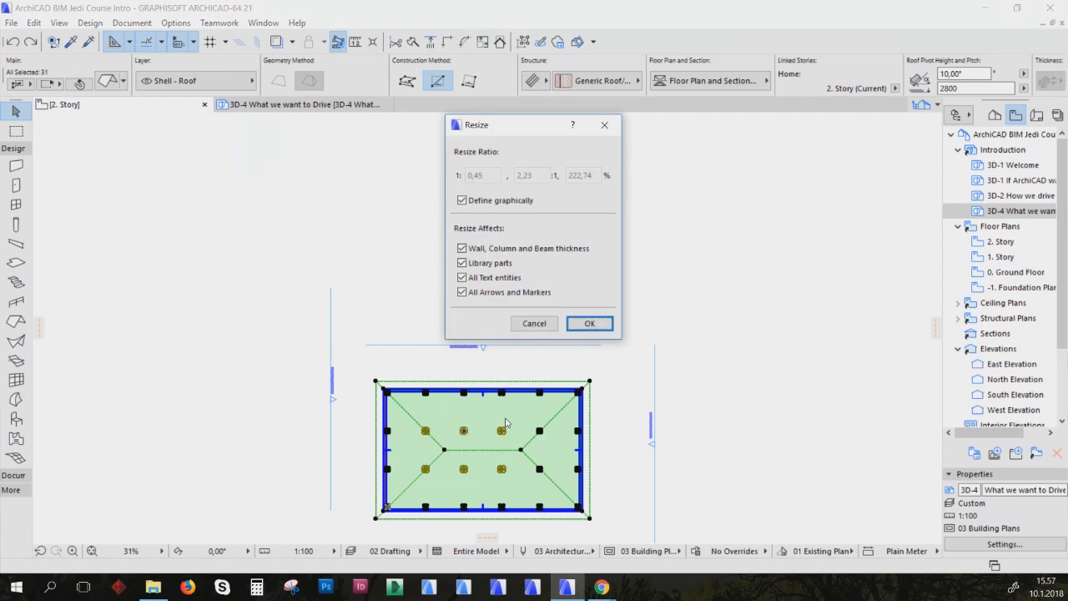
click(462, 263)
click(462, 277)
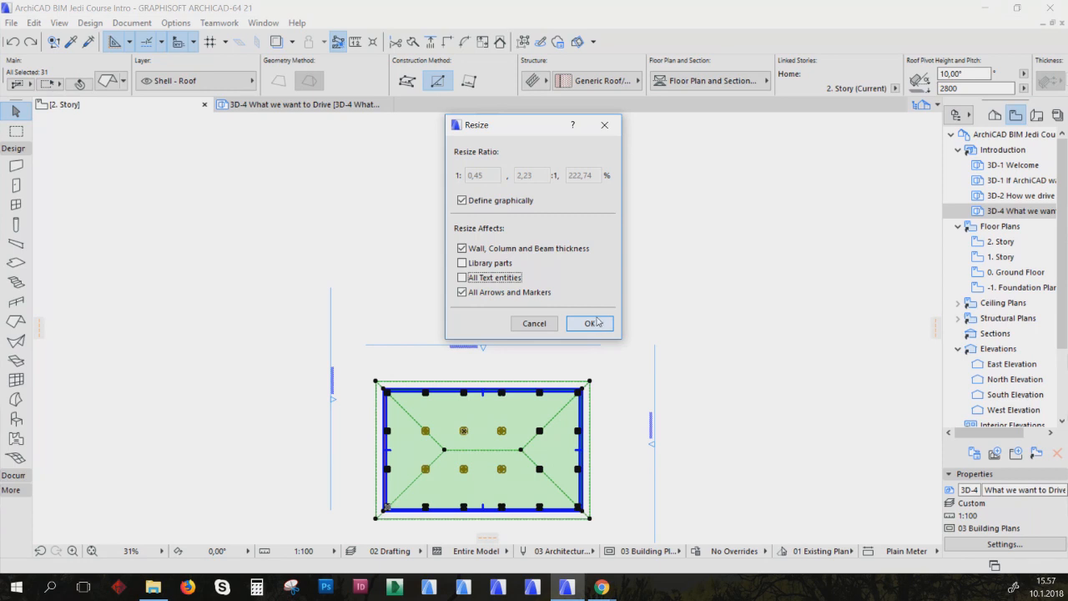
click(534, 323)
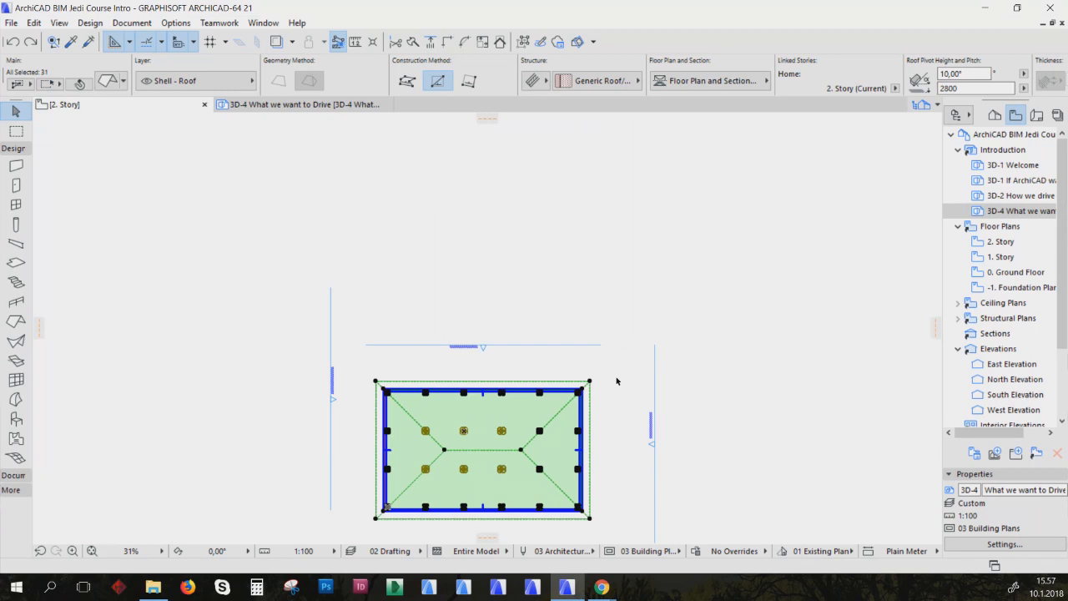
click(630, 415)
Stretch the north wall's east end back from the corner, leaving the wall about 17200 long
scroll(581, 390, up, 5)
click(544, 397)
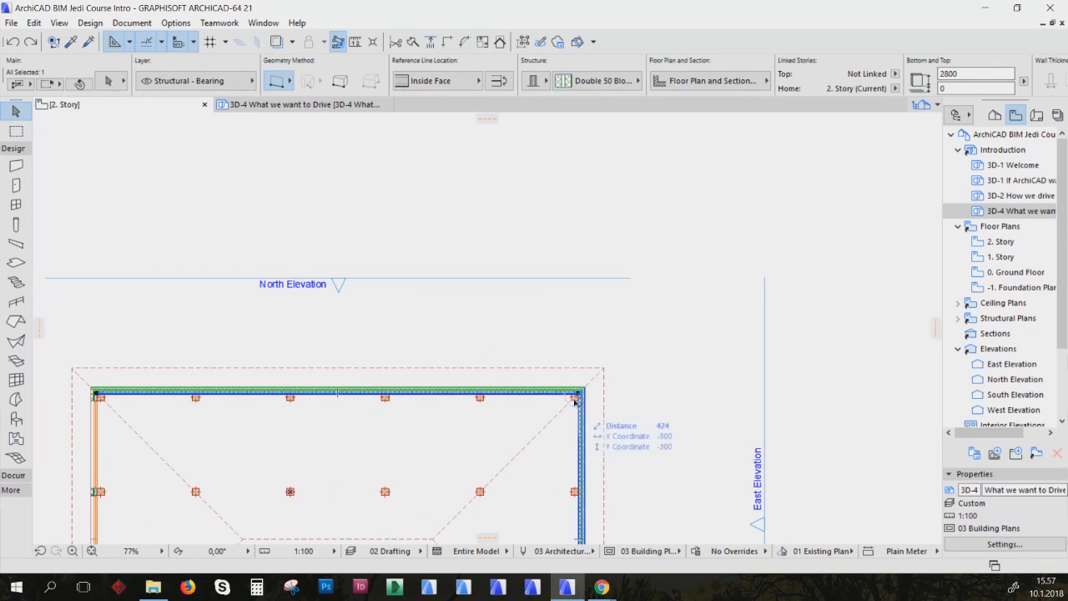
click(580, 396)
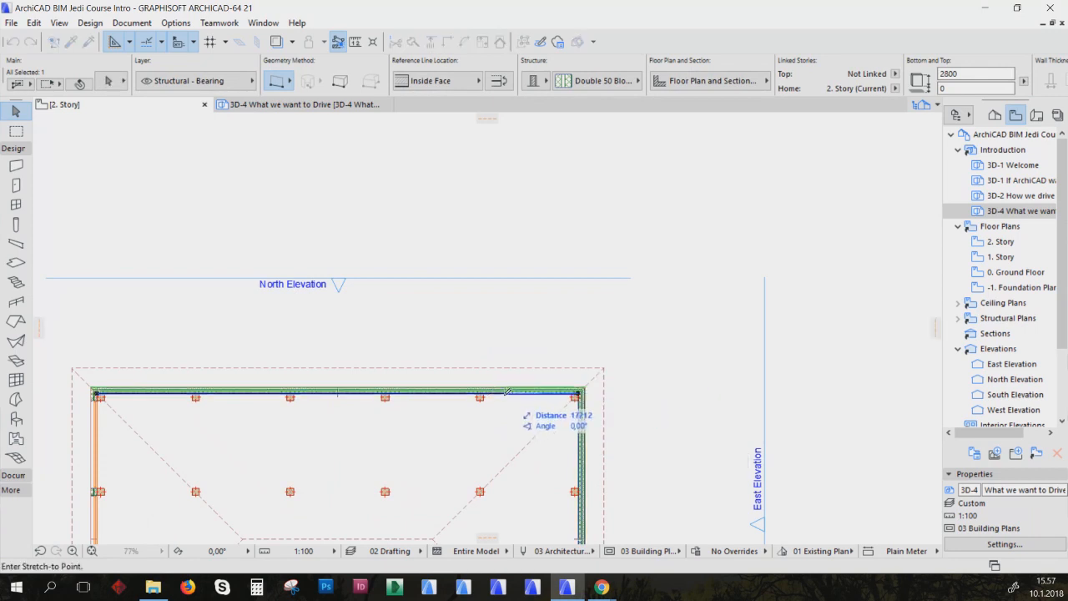
click(505, 394)
Add the east wall to the selection, adjust both walls to the east wall's line, and clear the selection
shift+click(580, 422)
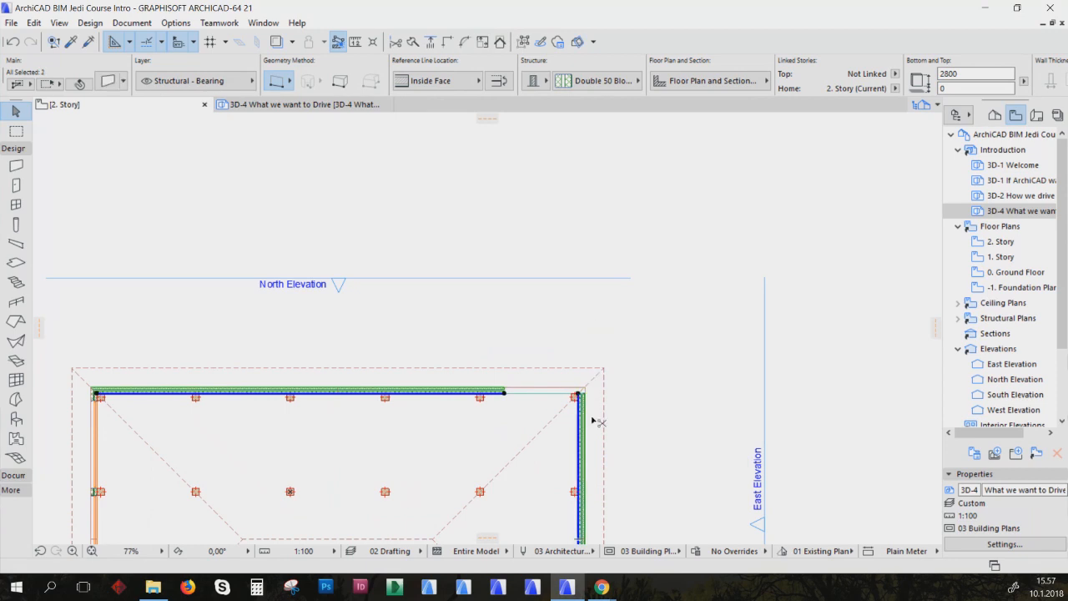
key(ctrl+minus)
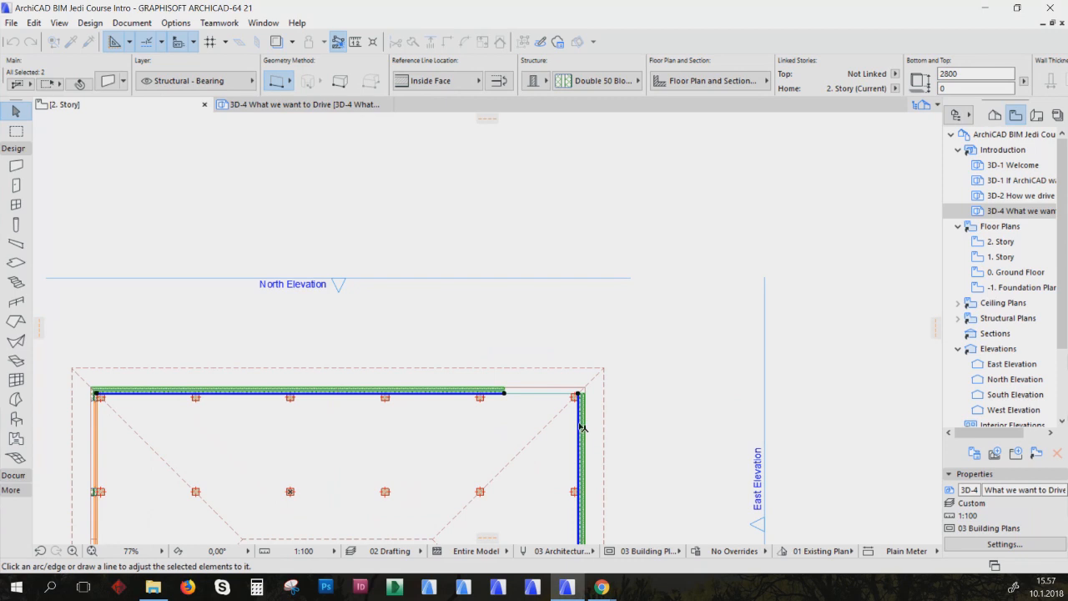
click(582, 425)
click(594, 411)
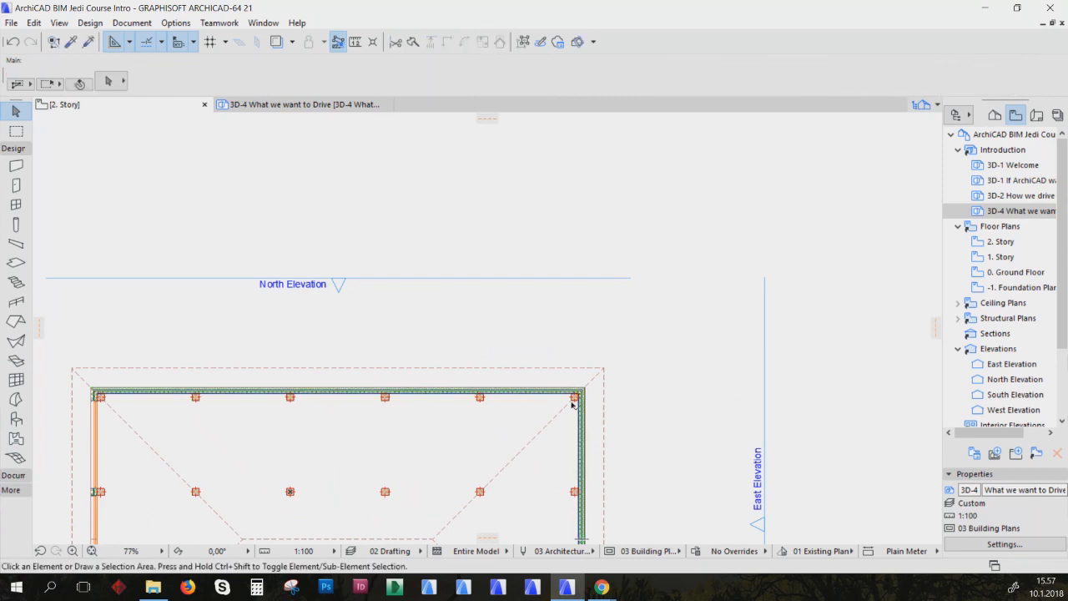
Extend the east wall north past the corner and pull the north wall's east end back, leaving a gap between them
click(581, 409)
click(578, 393)
click(582, 304)
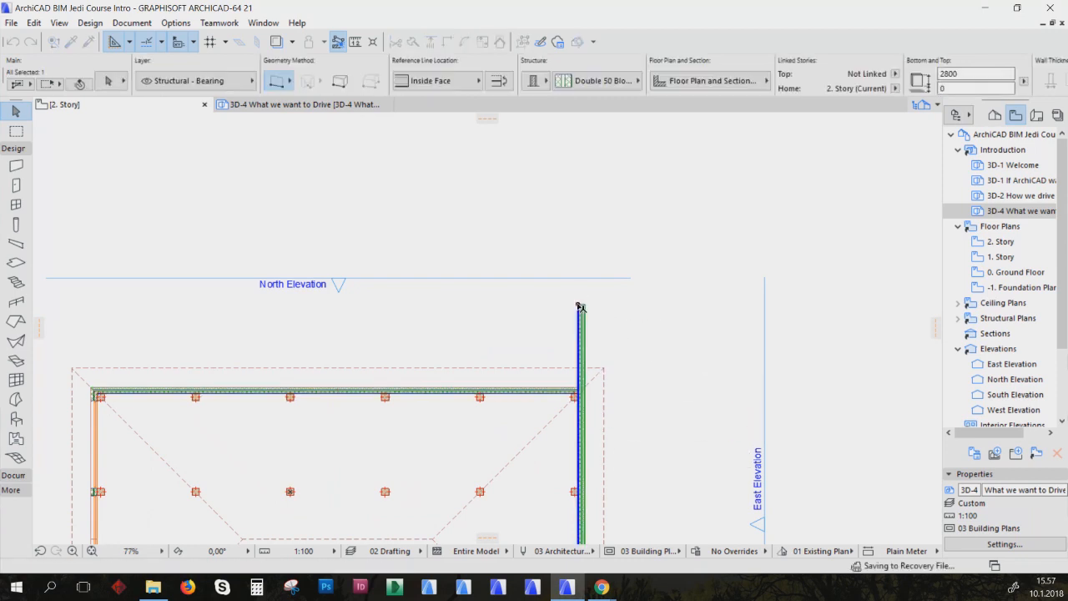
click(574, 396)
click(566, 393)
click(578, 393)
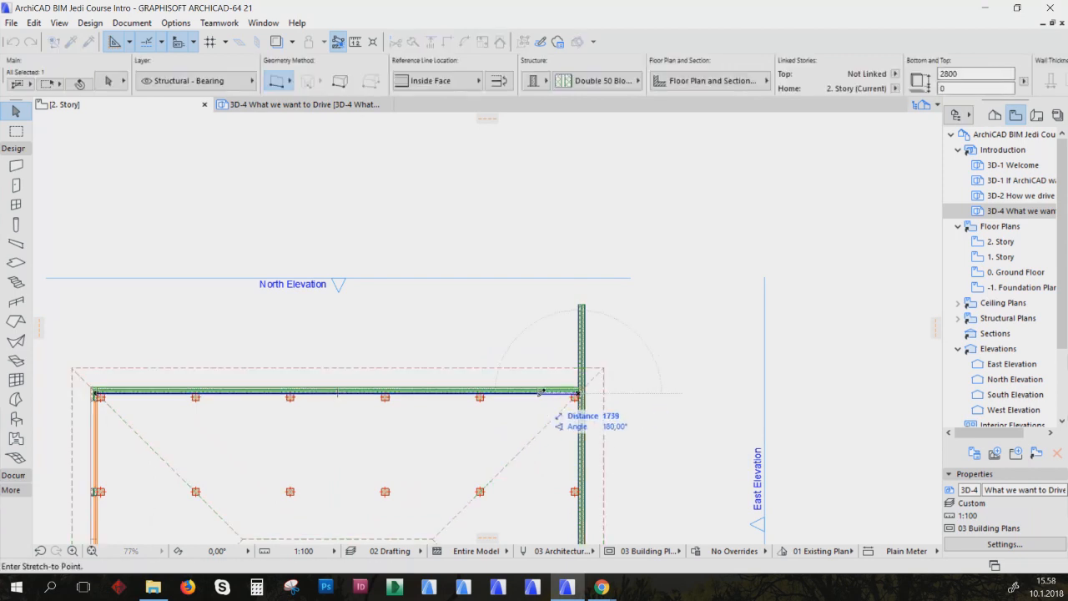
click(506, 392)
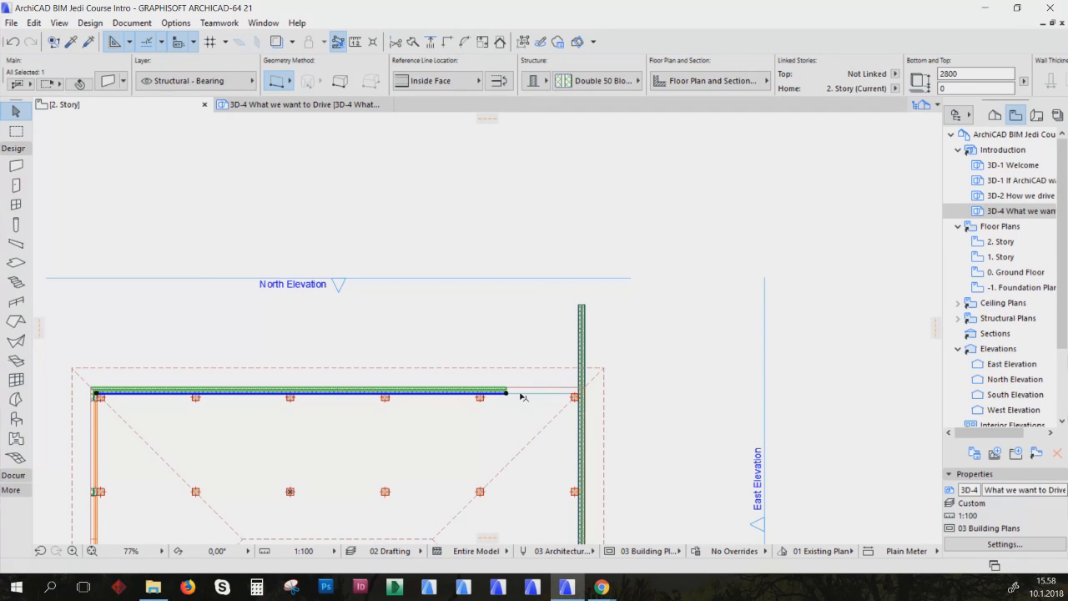
Adjust the shortened north wall to meet the east wall, and clear the selection
key(ctrl+minus)
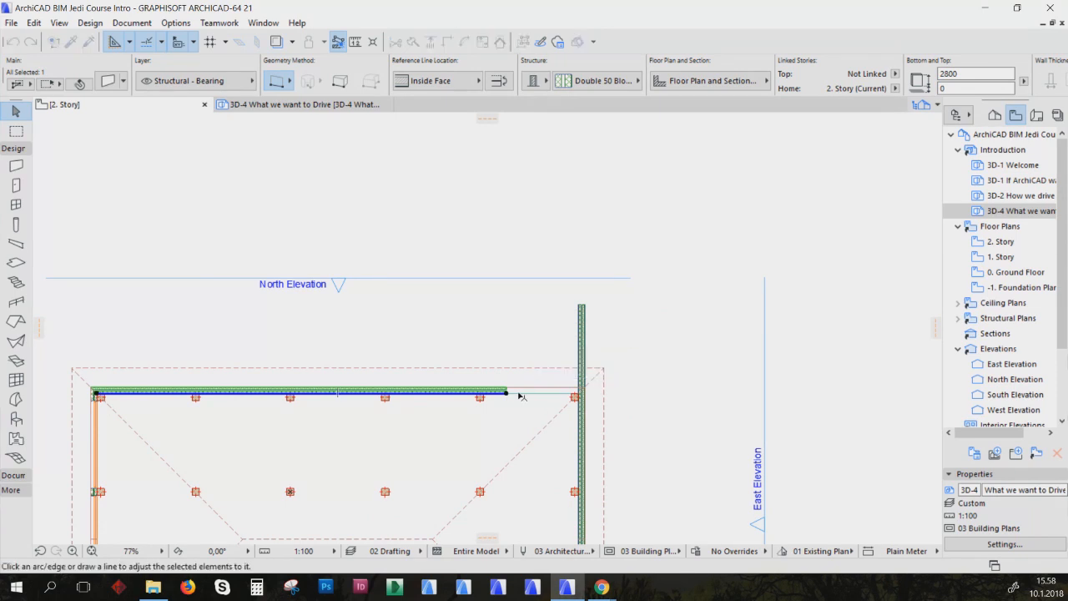
click(579, 334)
click(580, 334)
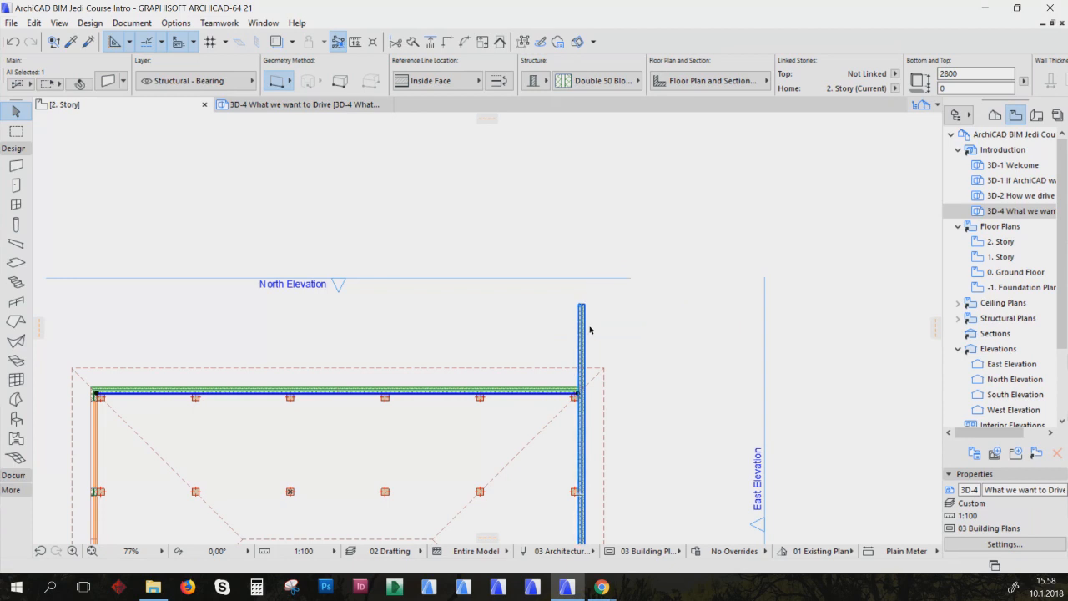
key(Escape)
Adjust the overlong east wall to end at the north wall, and clear the selection
click(580, 332)
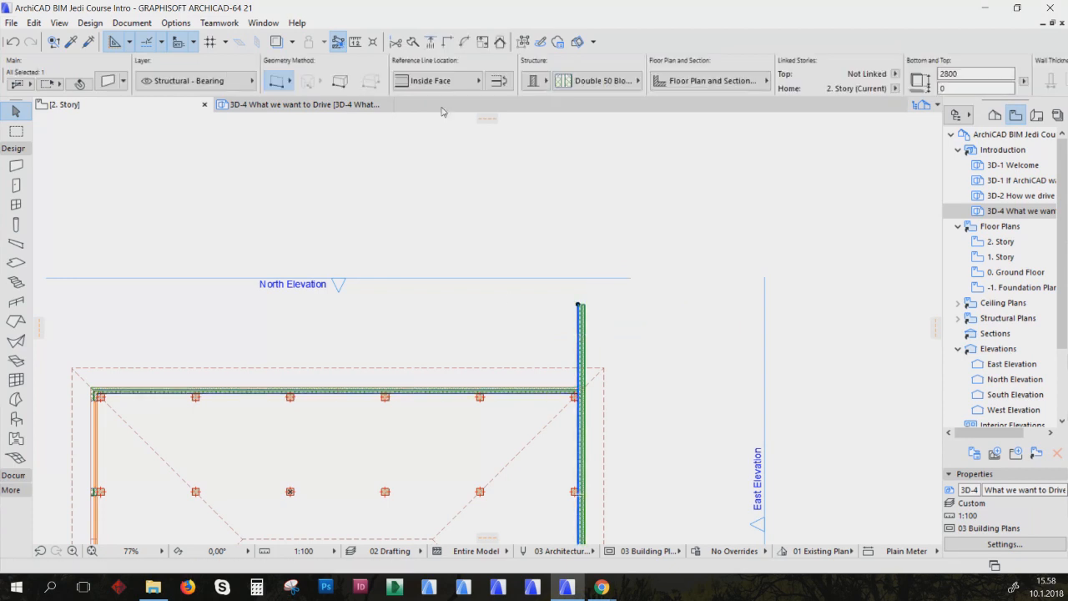
key(ctrl+minus)
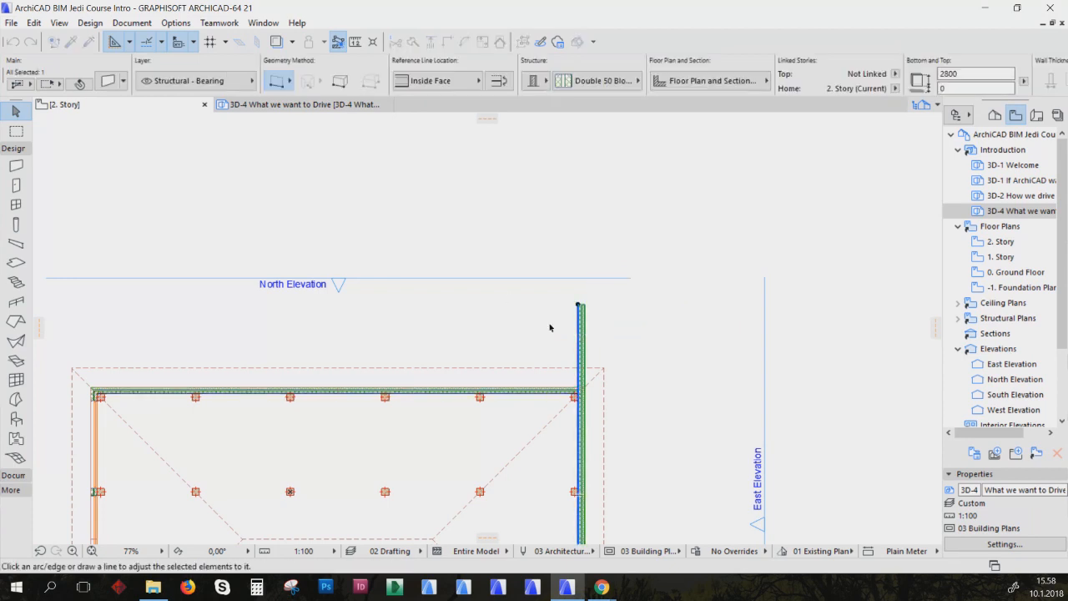
click(554, 397)
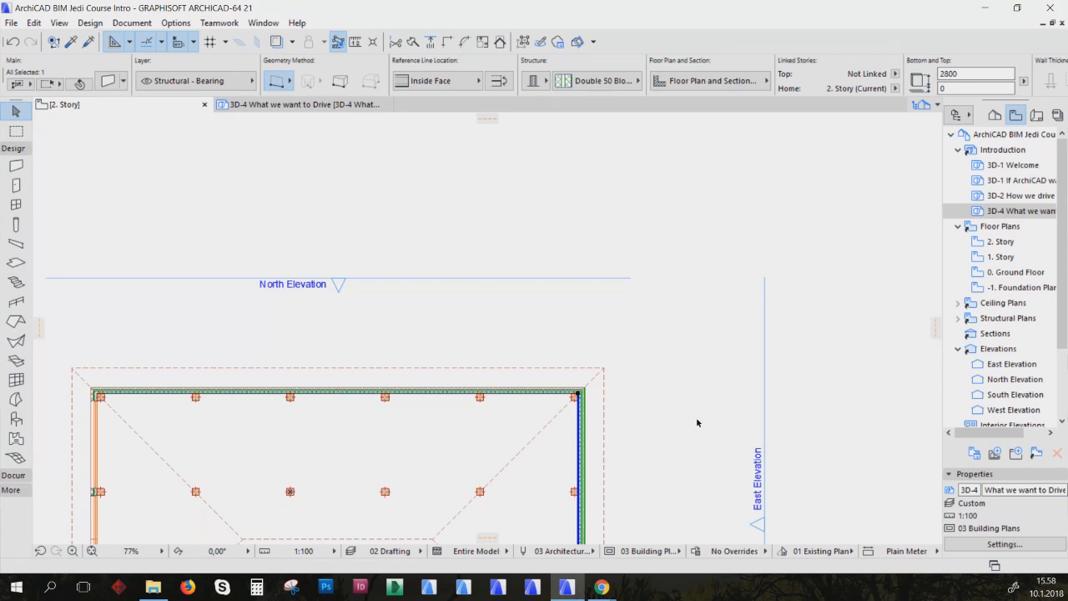
click(561, 375)
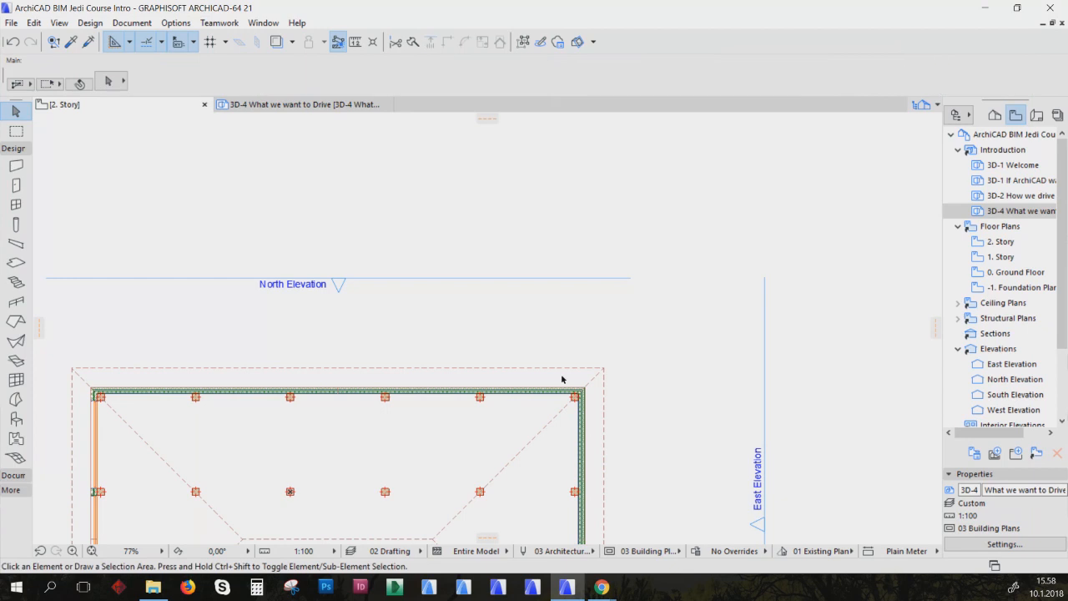
Extend the north wall east past the corner and trim away its portion west of the east wall
click(578, 395)
click(577, 394)
click(703, 391)
key(Escape)
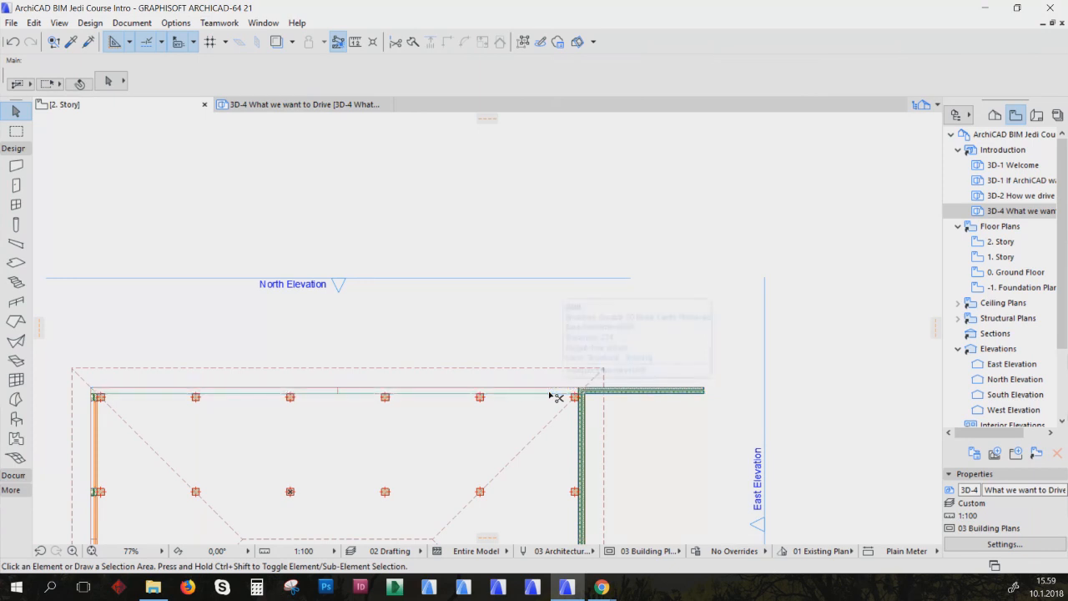
Undo the trim and the stretch of the north wall, and clear the selection
click(13, 43)
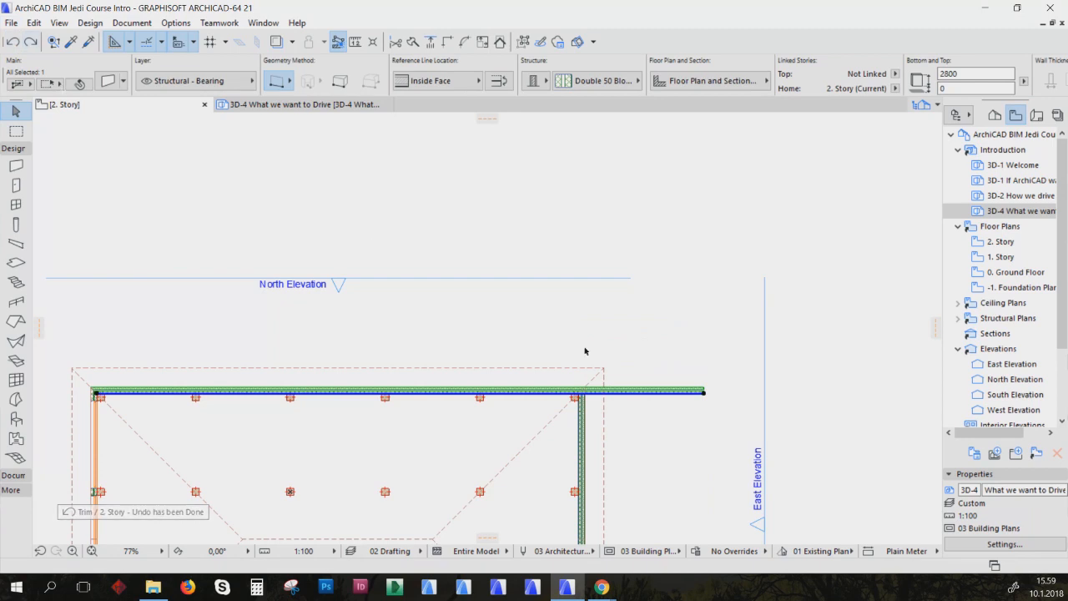
click(14, 42)
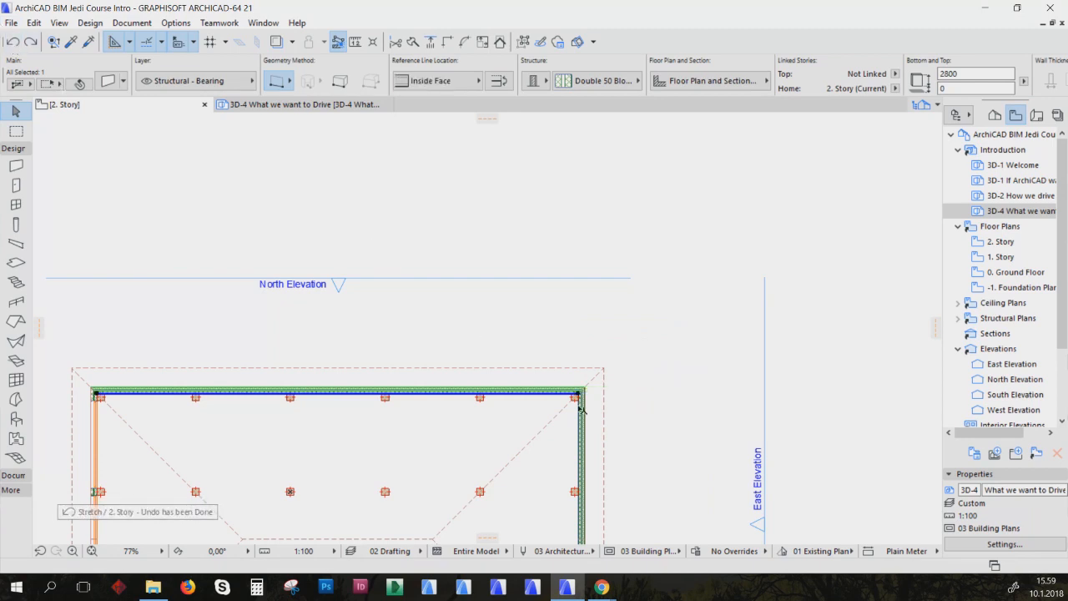
click(631, 401)
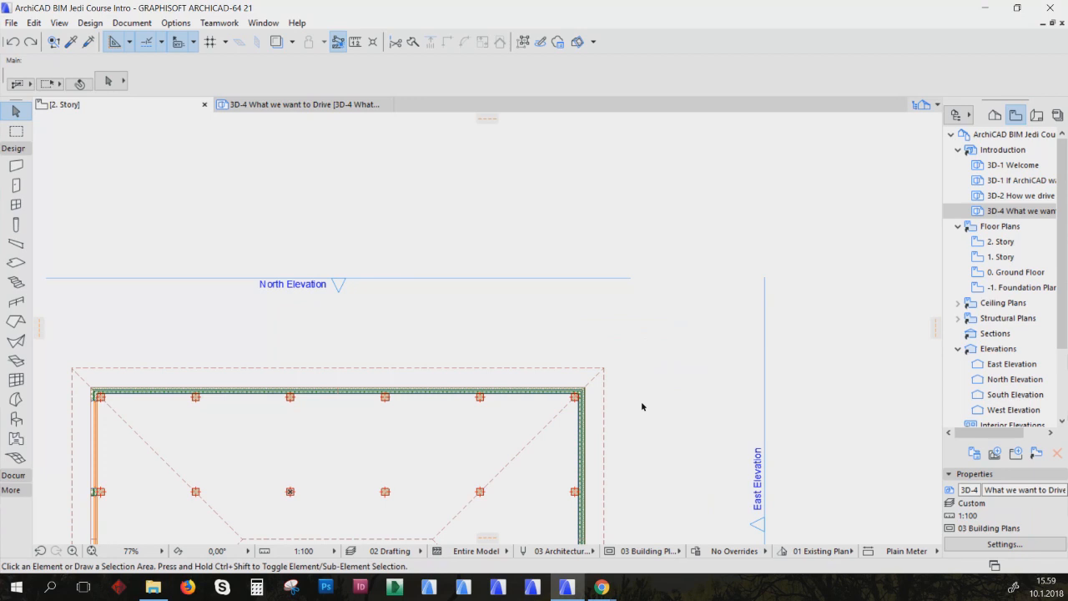
scroll(640, 407, down, 4)
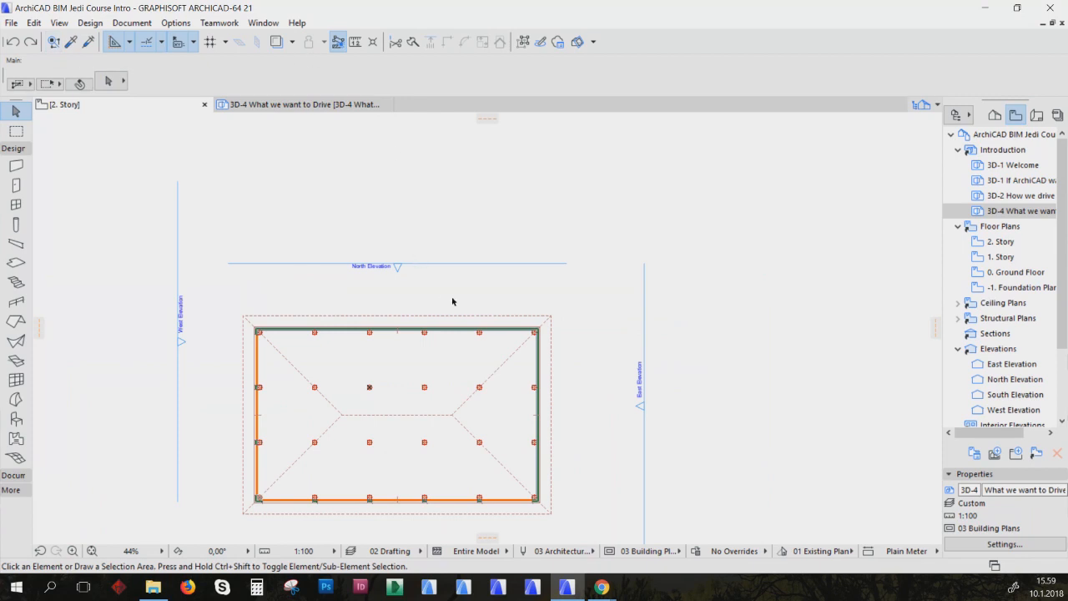
Select the elements around the building's northeast corner, set their shared pen to red pen 20, and clear the selection
drag(452, 301, 576, 413)
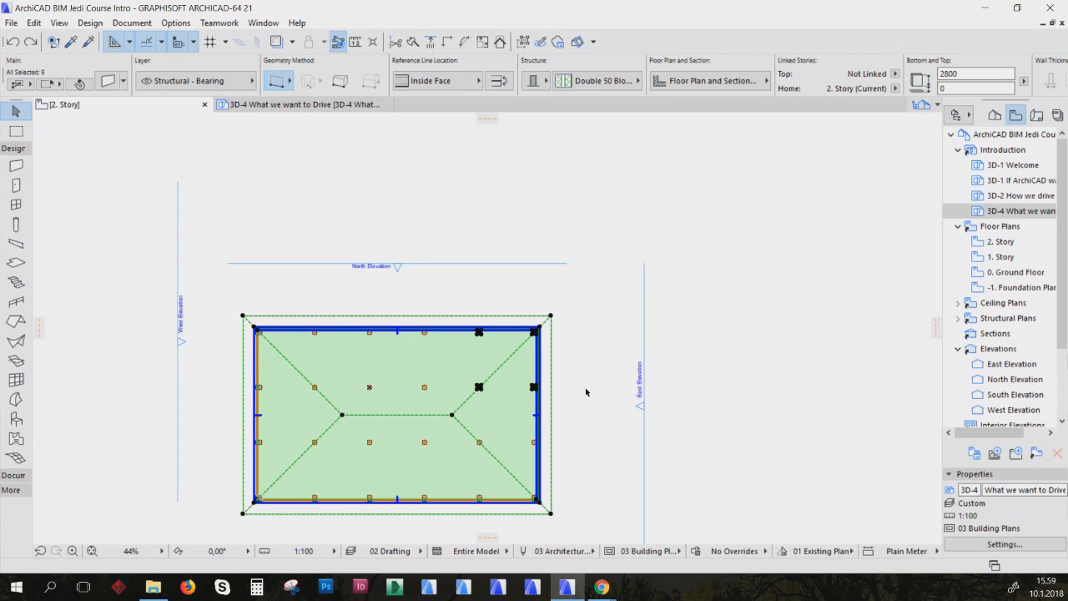
click(184, 80)
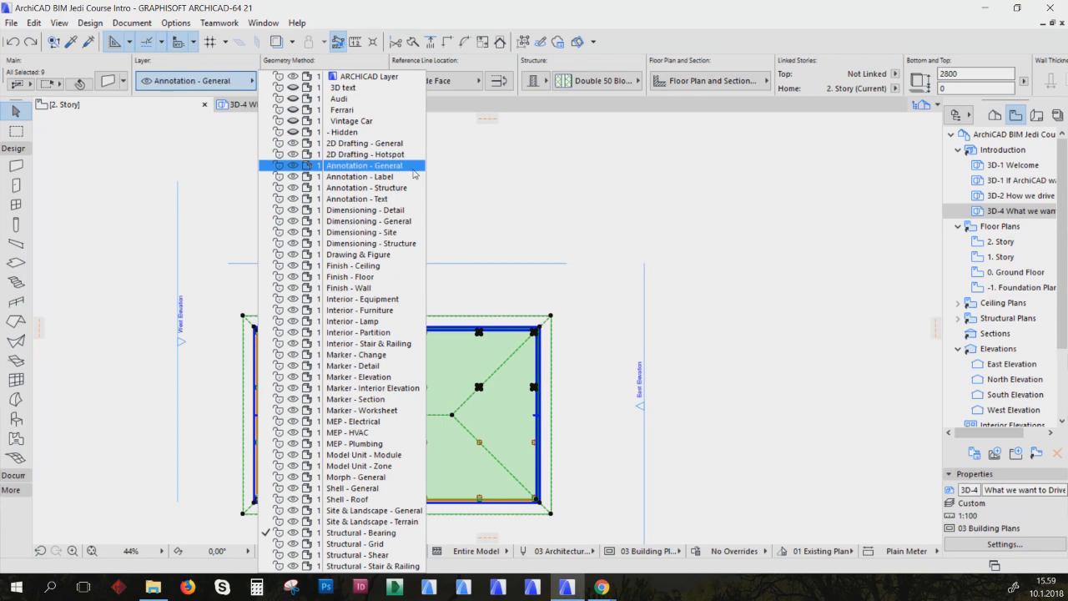
click(519, 201)
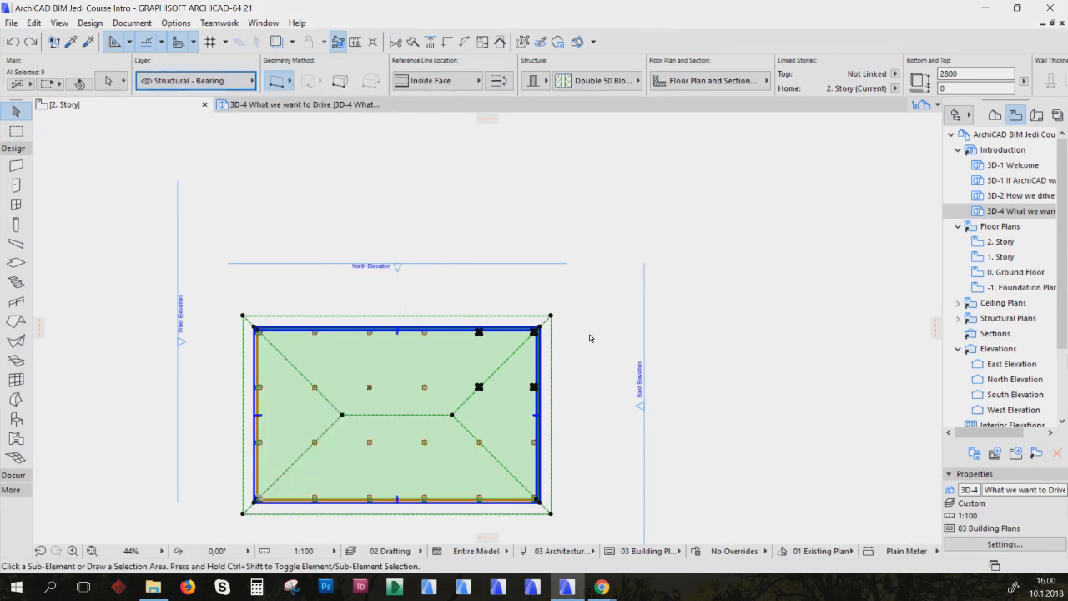
key(ctrl+t)
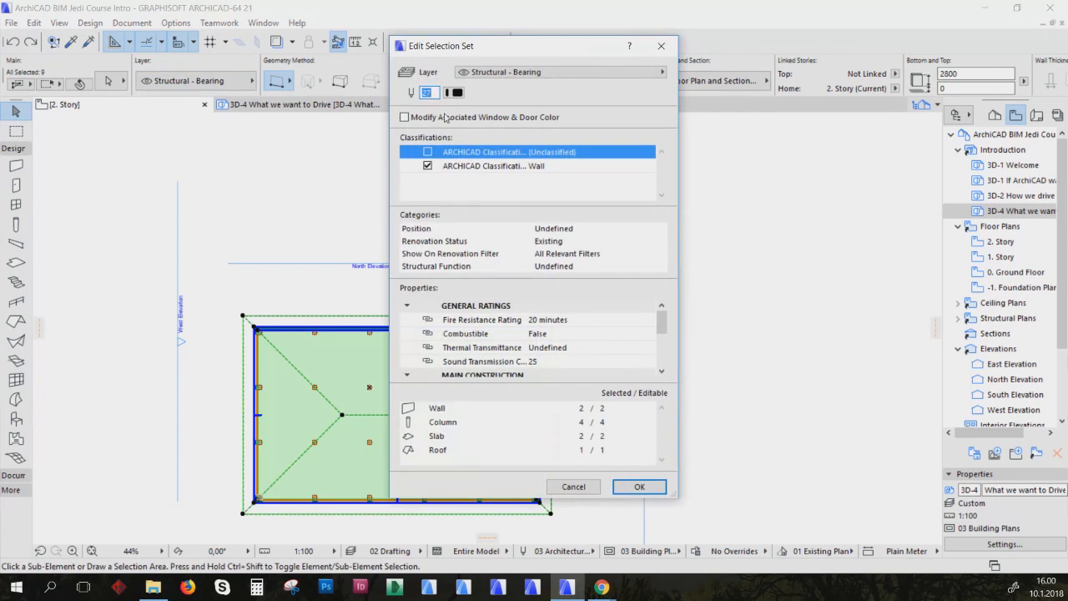
click(538, 75)
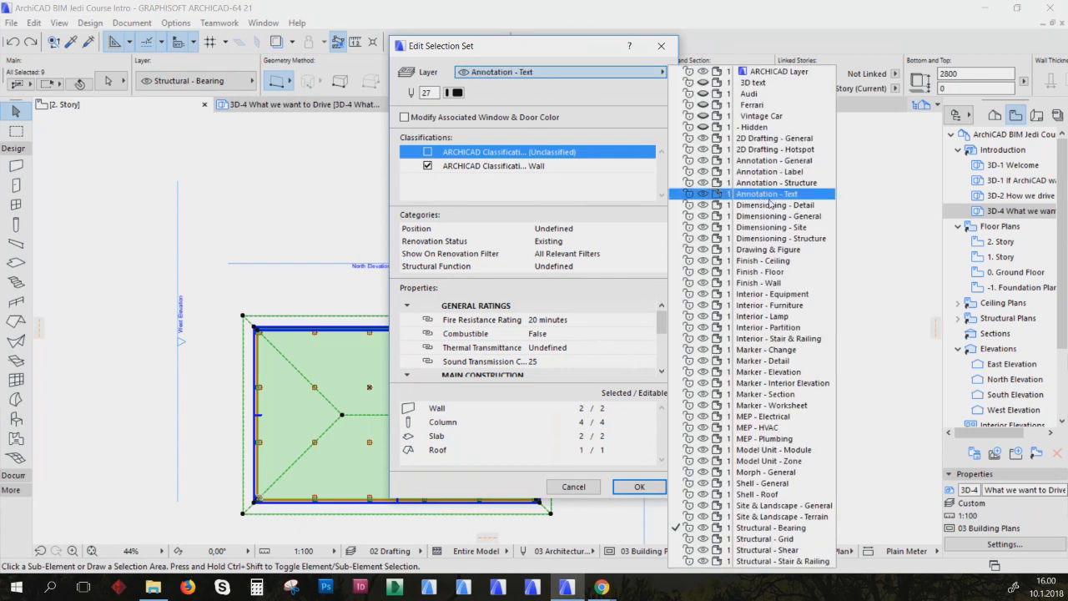
click(457, 92)
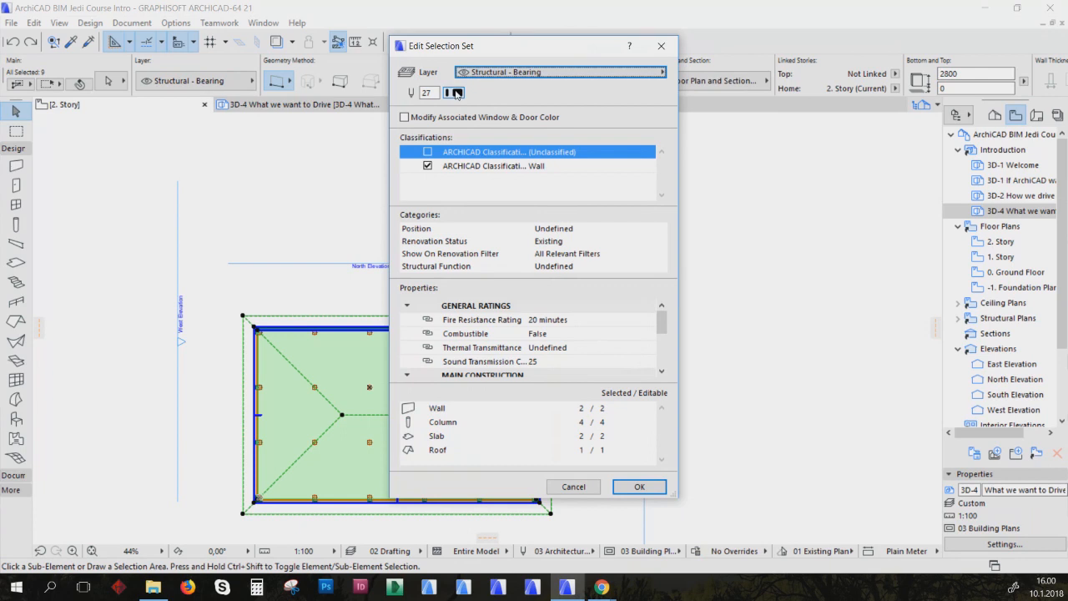
click(458, 92)
click(711, 93)
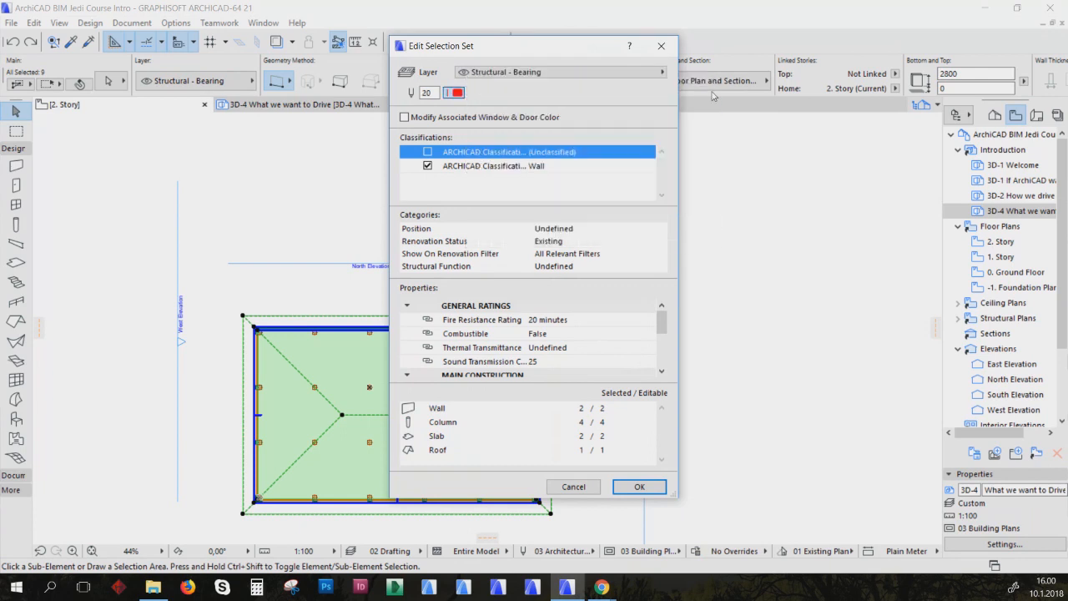
click(649, 484)
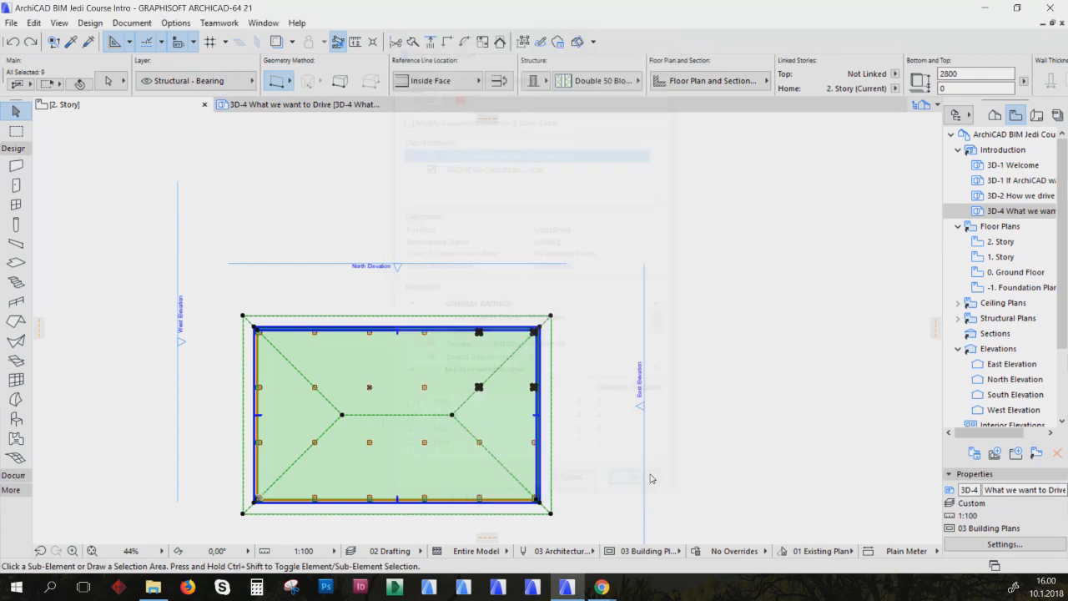
scroll(548, 334, up, 8)
click(588, 317)
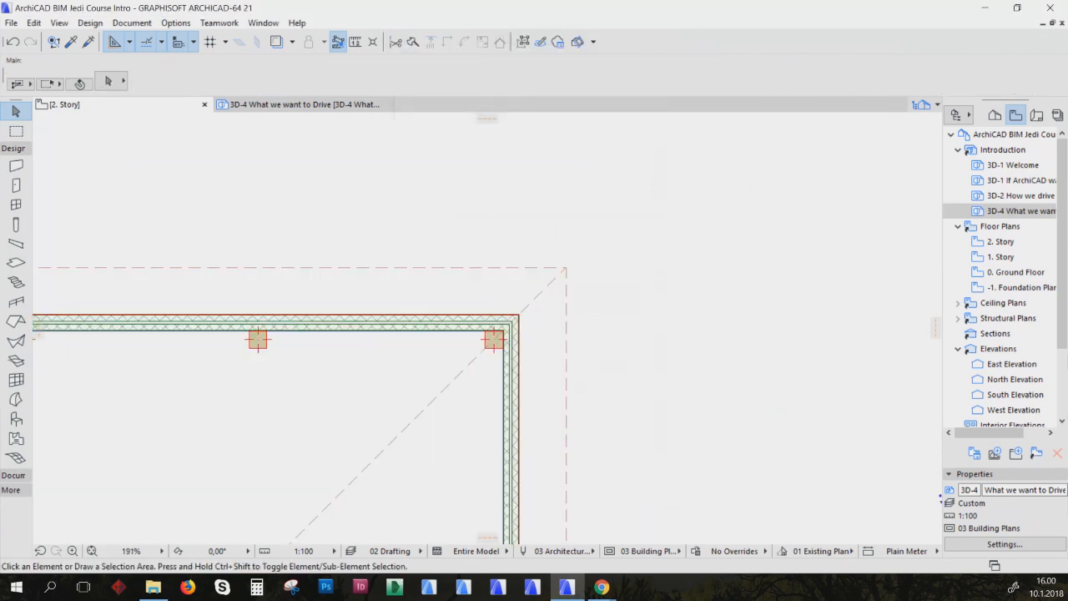
Undo and redo the pen change on the northeast-corner elements, clearing the selection each time
click(12, 40)
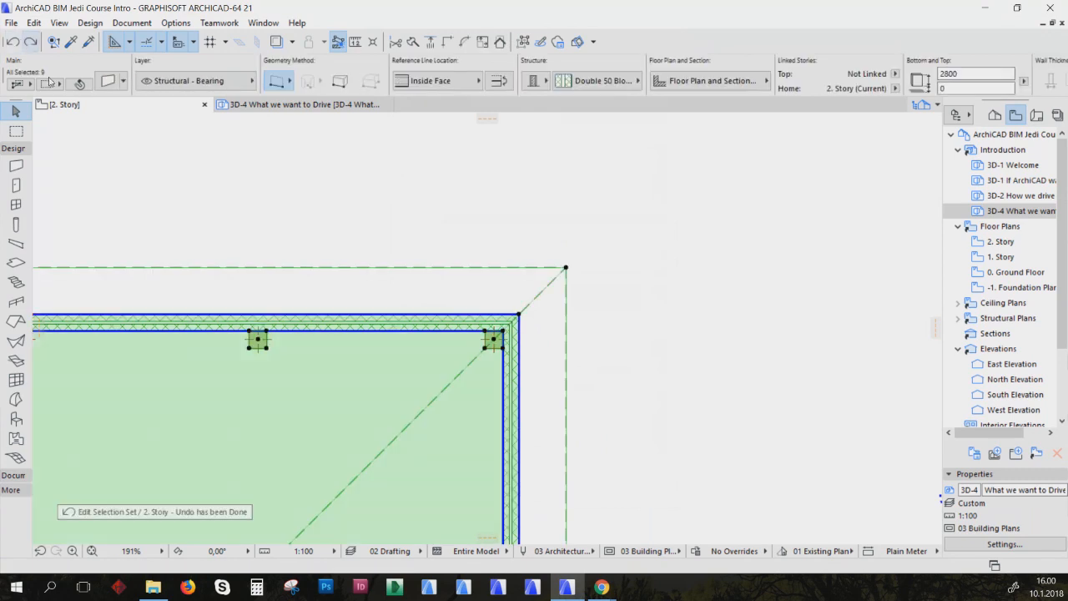
click(294, 207)
scroll(542, 348, up, 4)
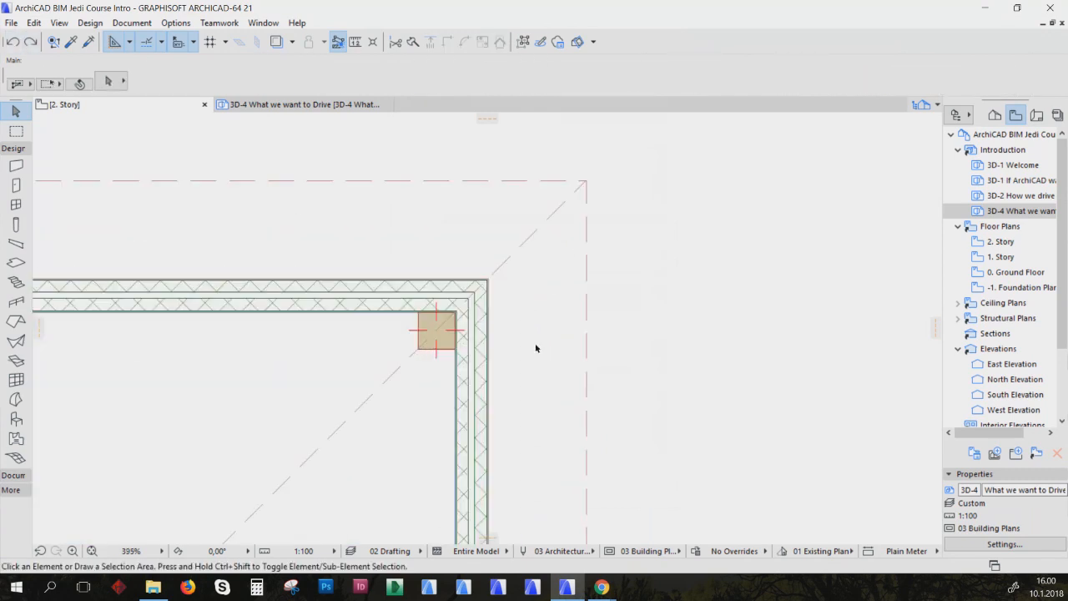
click(30, 41)
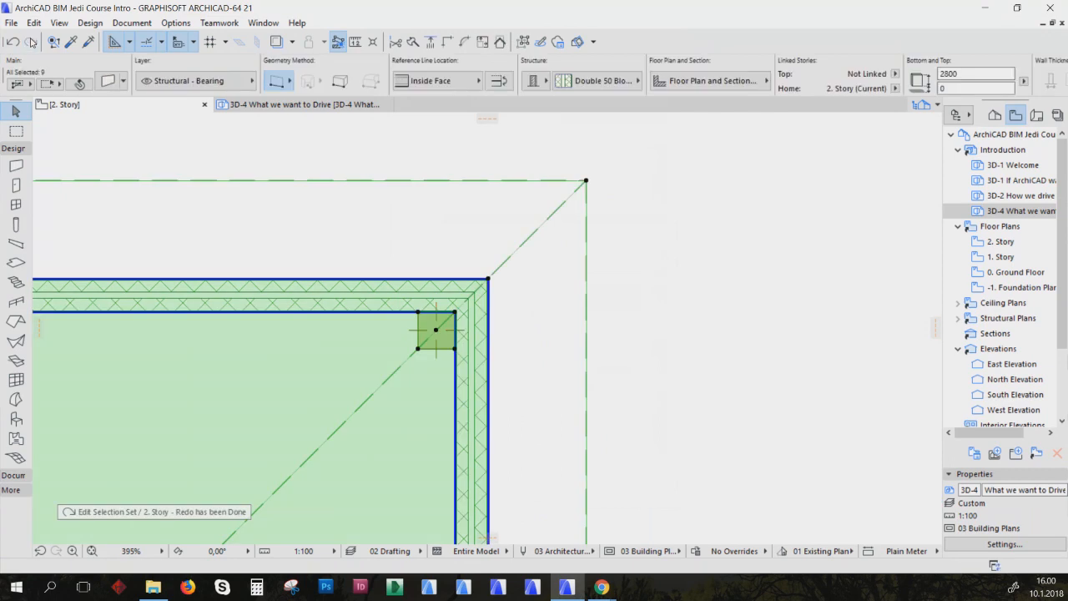
click(466, 144)
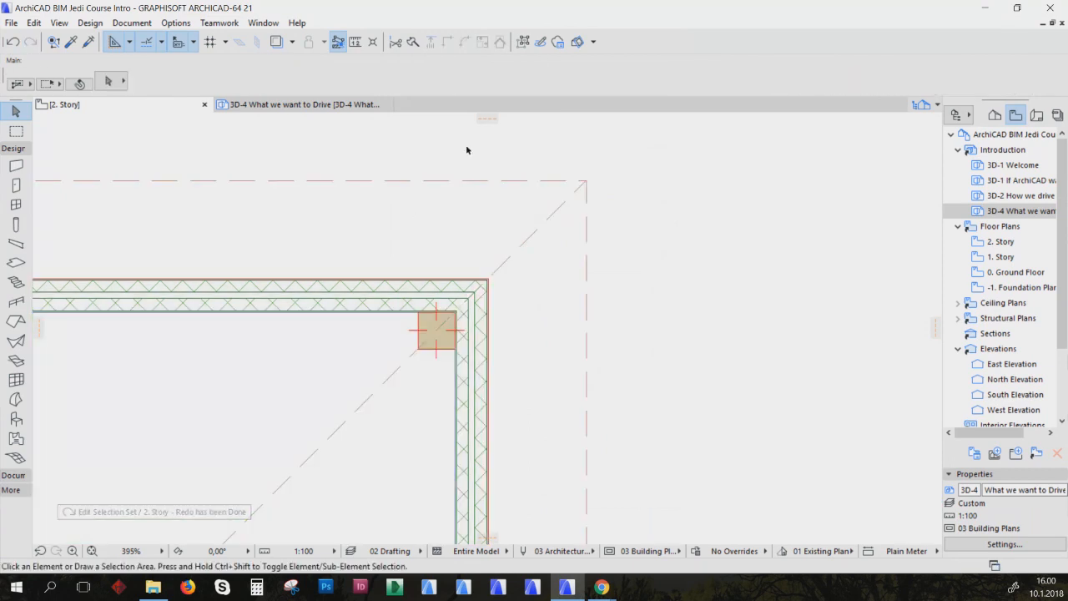
Clear the roof selection and undo the redone pen change on the northeast-corner elements
click(491, 282)
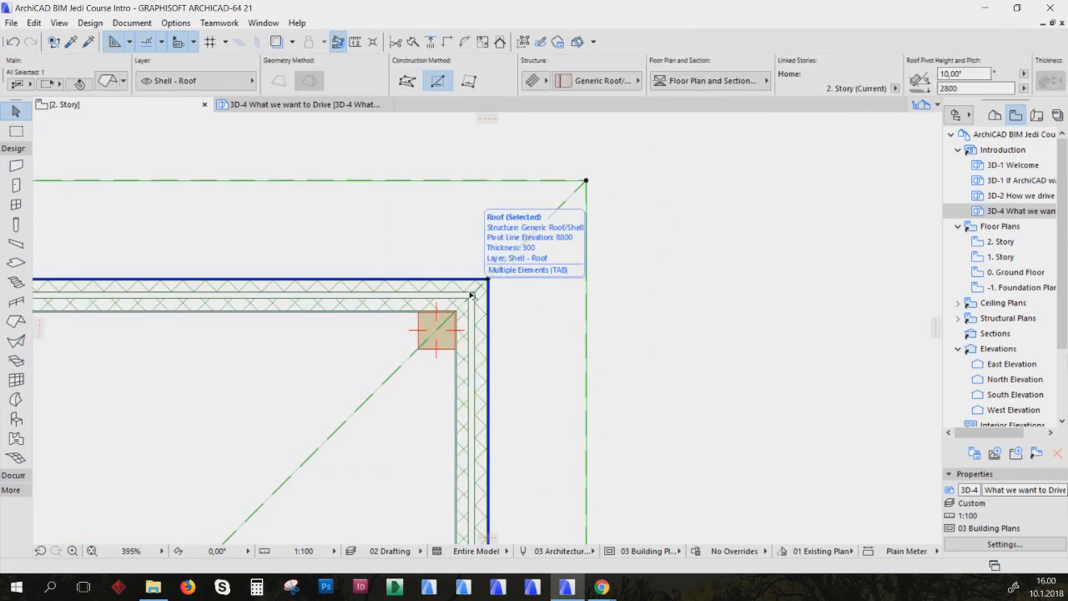
scroll(469, 296, down, 5)
click(349, 241)
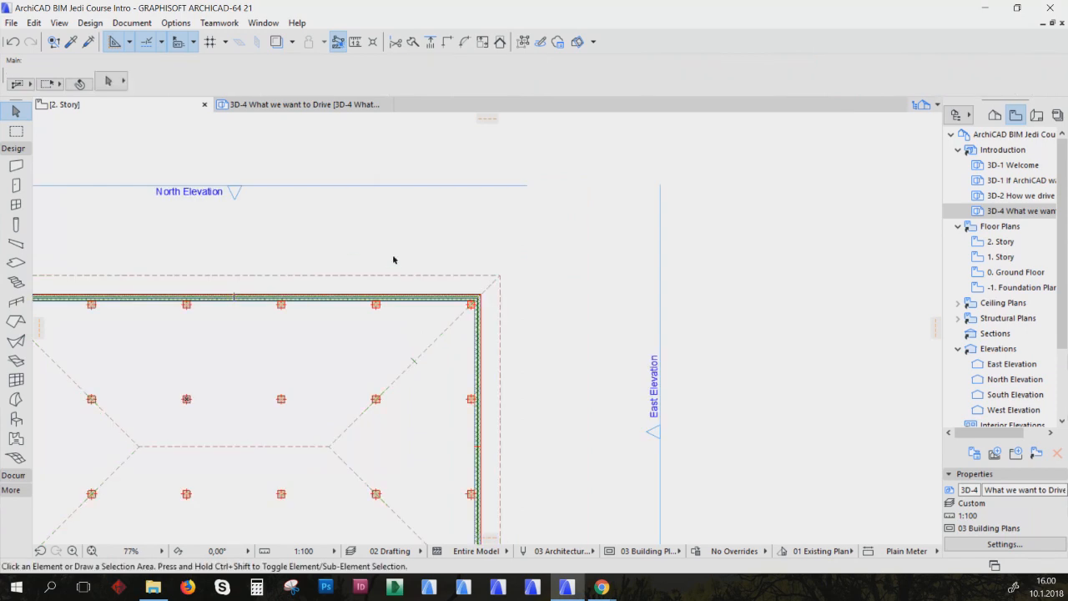
click(306, 223)
click(12, 42)
Select the northeast-corner elements together, assign them all to the Hidden layer, and undo that layer change
click(350, 238)
click(524, 417)
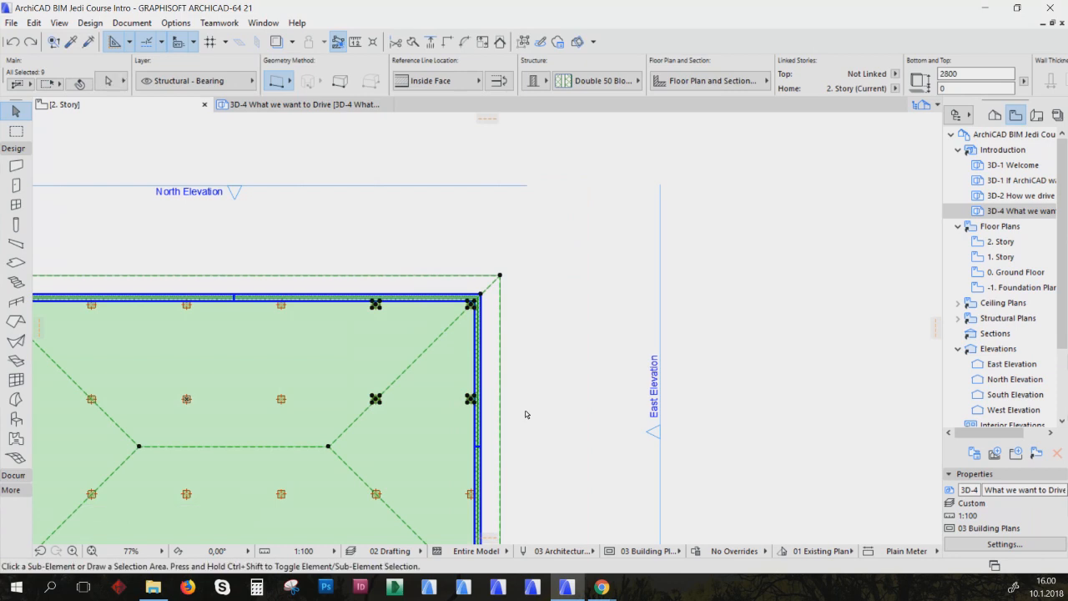
key(ctrl+t)
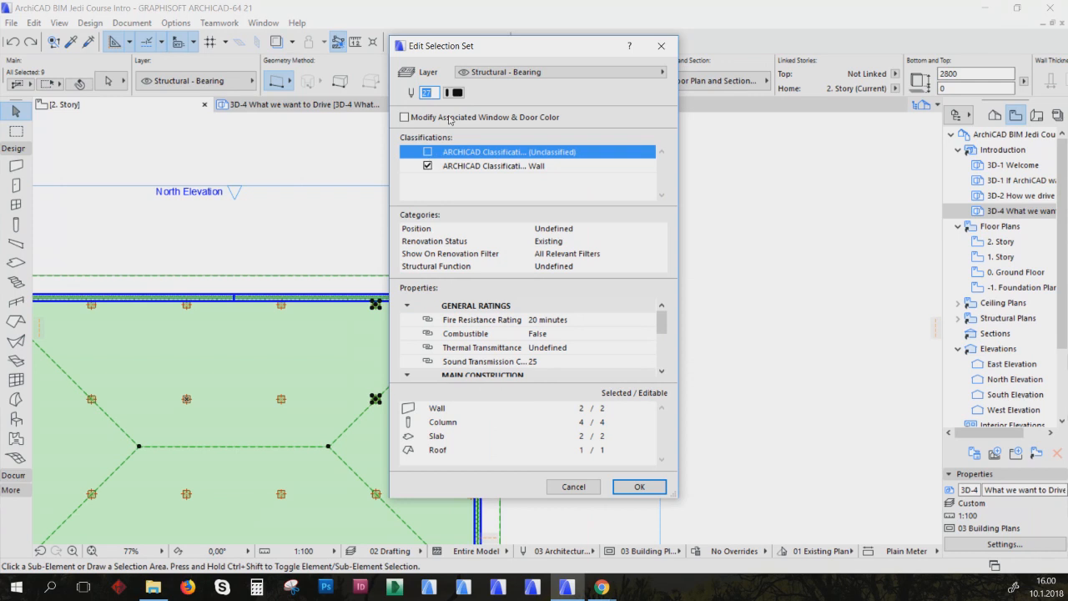
click(484, 75)
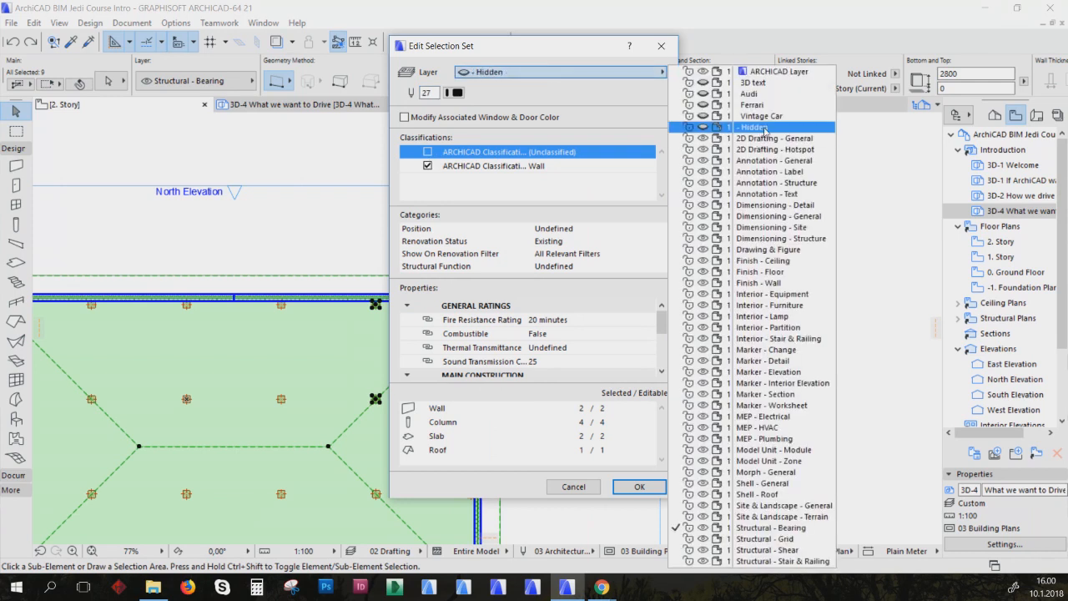
click(765, 128)
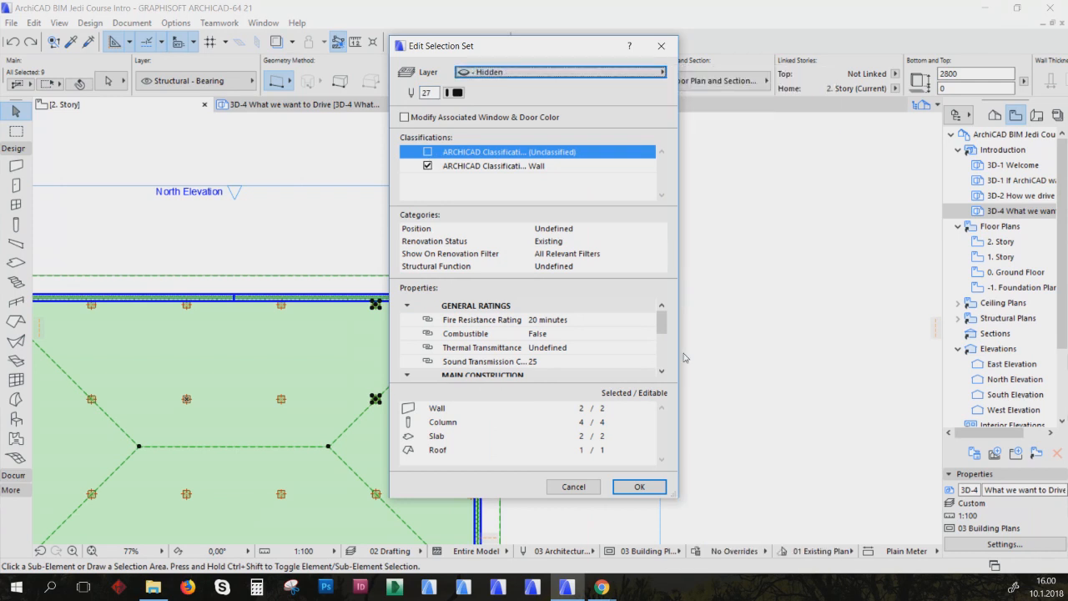
click(650, 486)
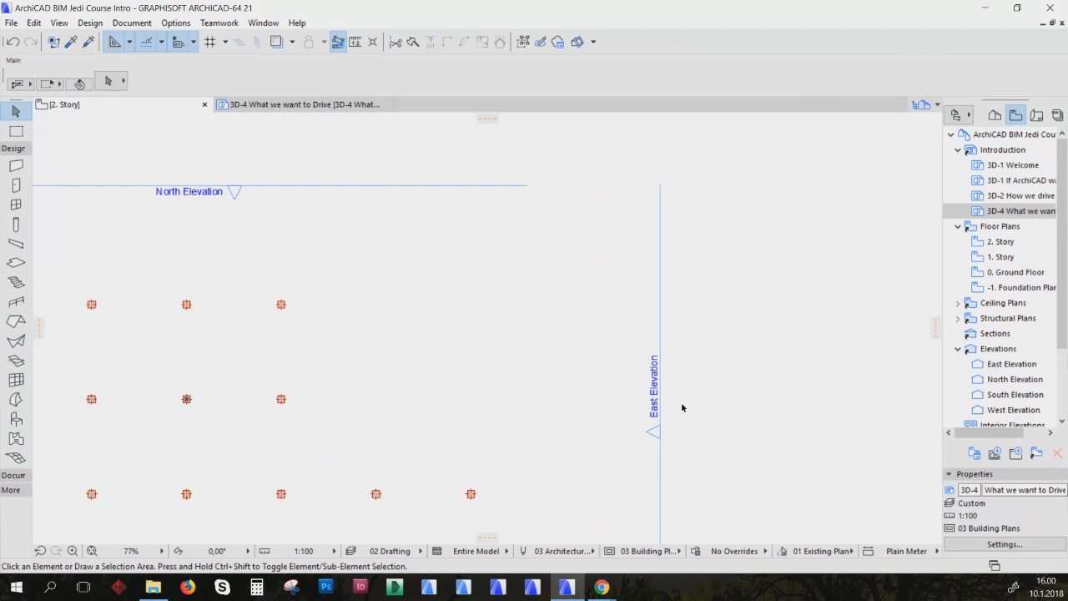
click(12, 44)
click(489, 261)
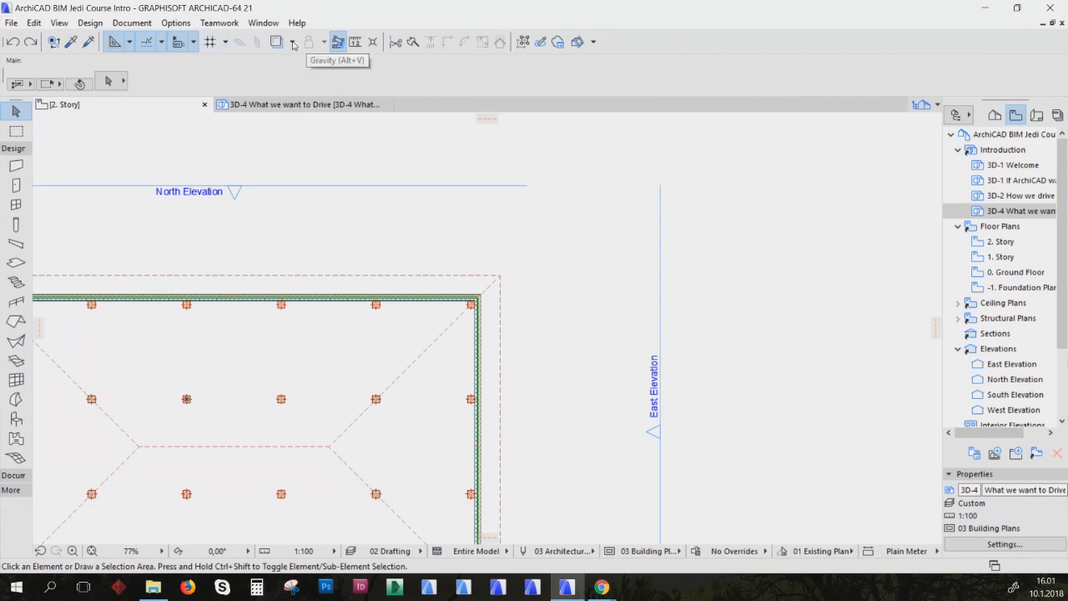
click(125, 24)
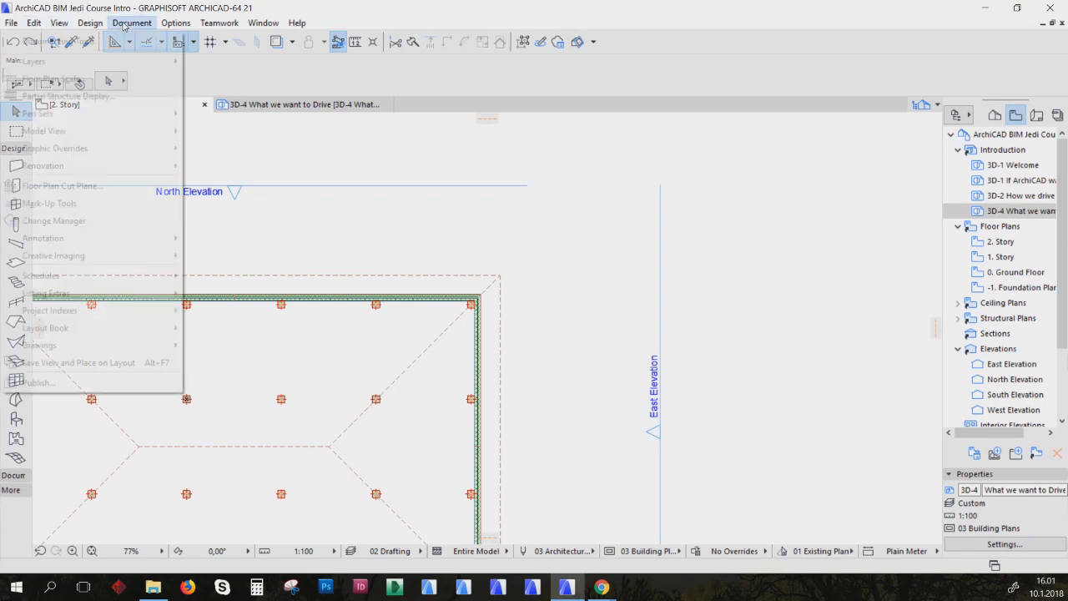
mouse_move(87, 26)
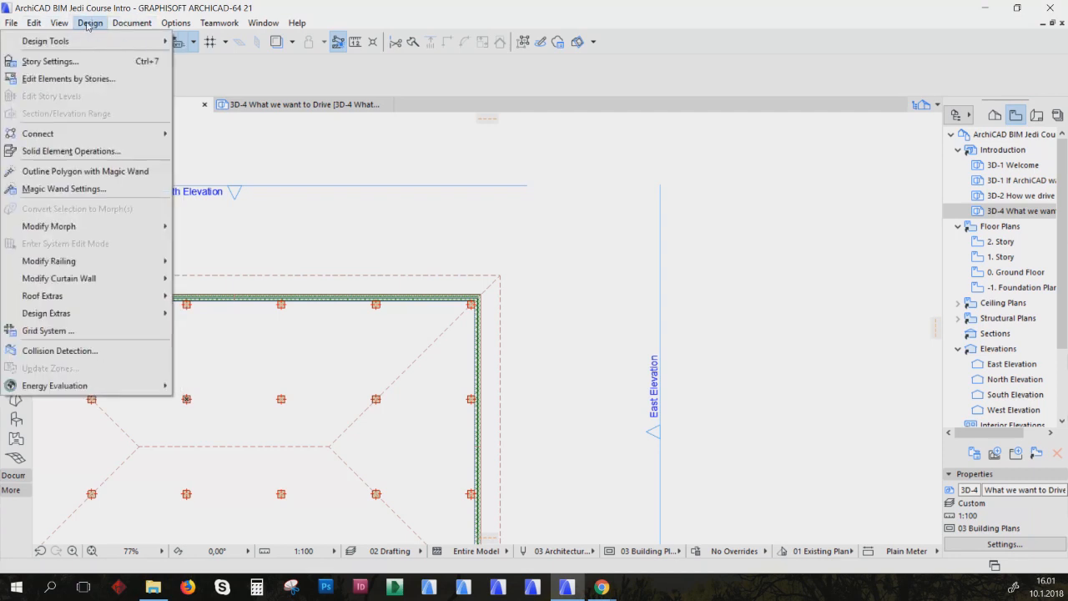
mouse_move(55, 26)
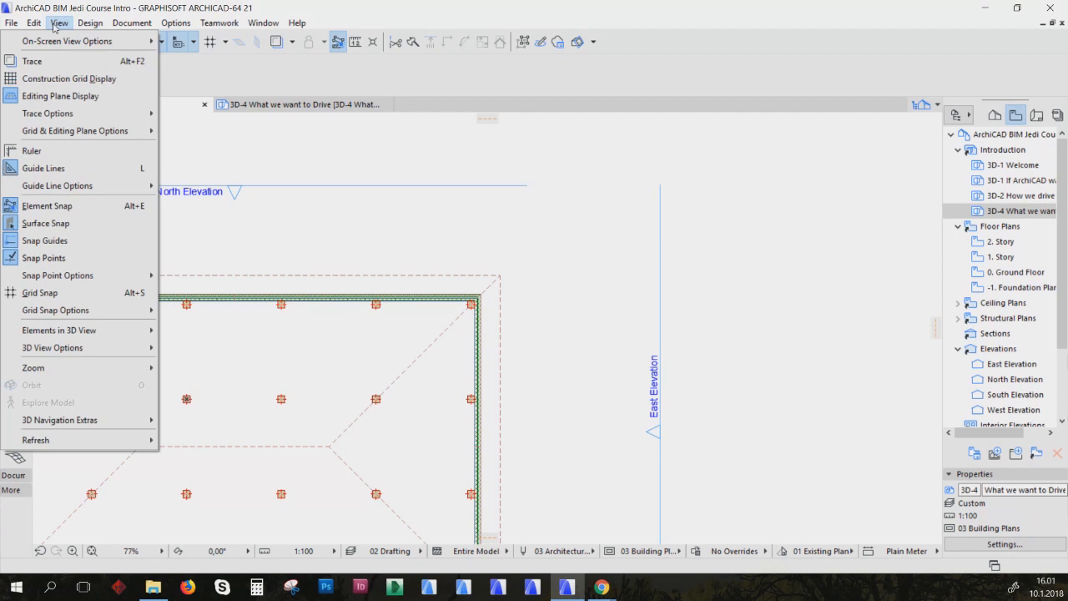
mouse_move(179, 25)
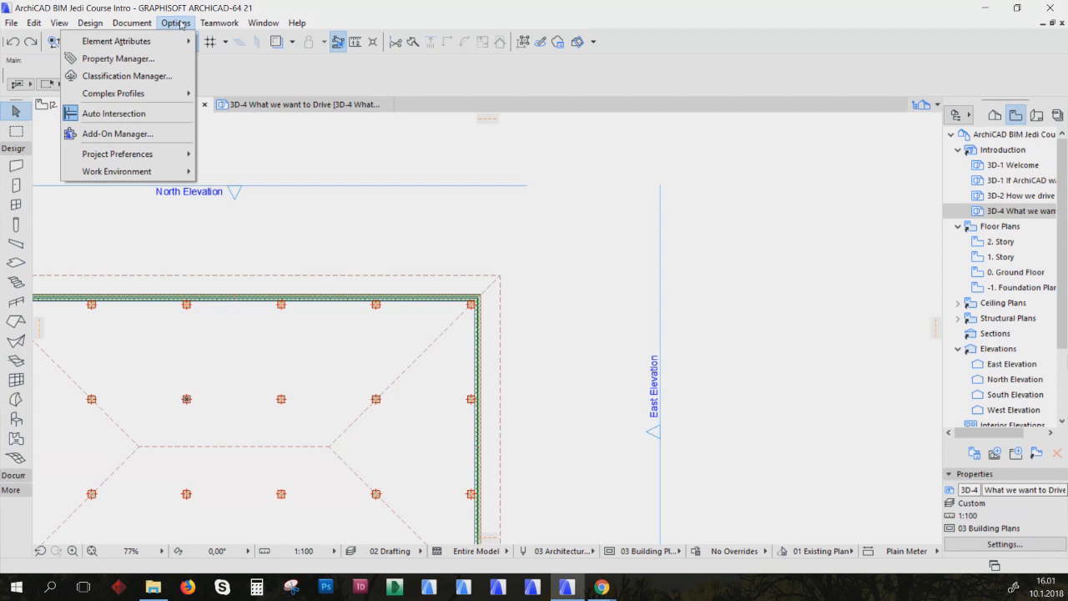
click(391, 191)
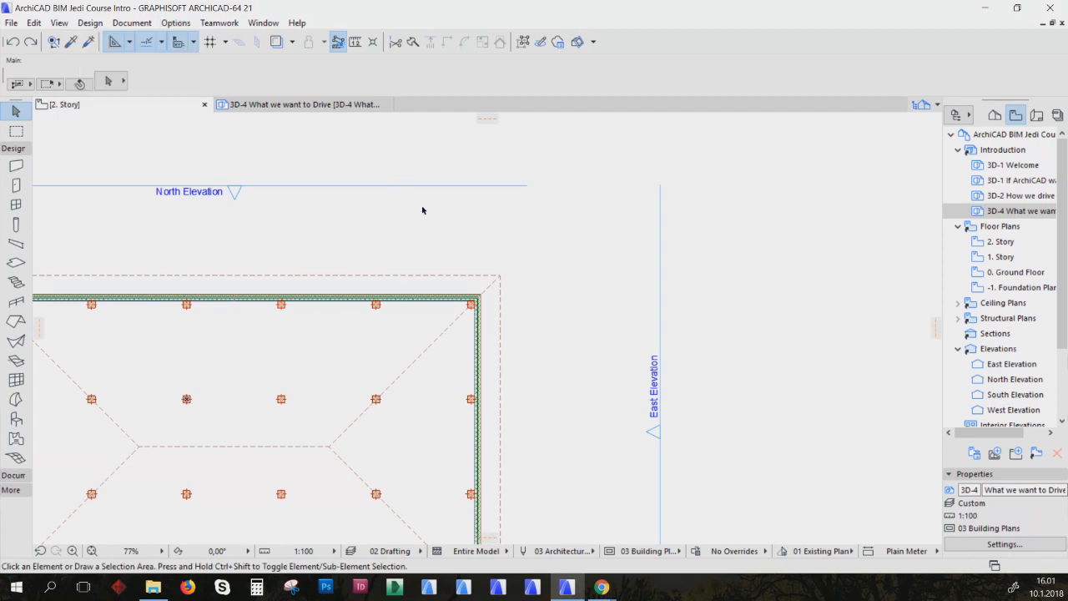
Select a single column along the north wall and examine its selection settings, leaving them without changes
scroll(545, 330, down, 4)
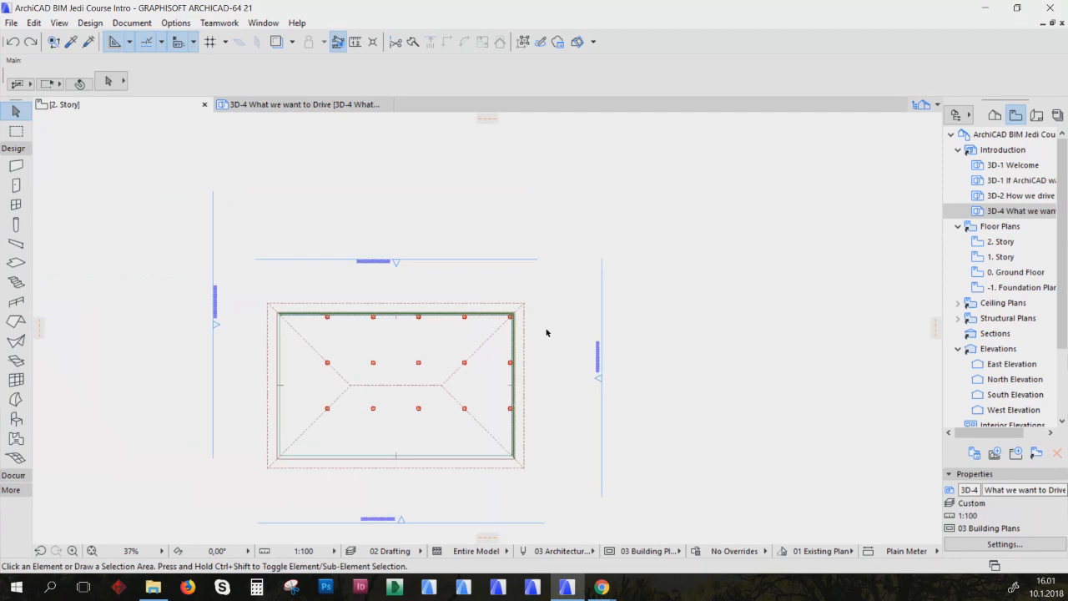
click(414, 347)
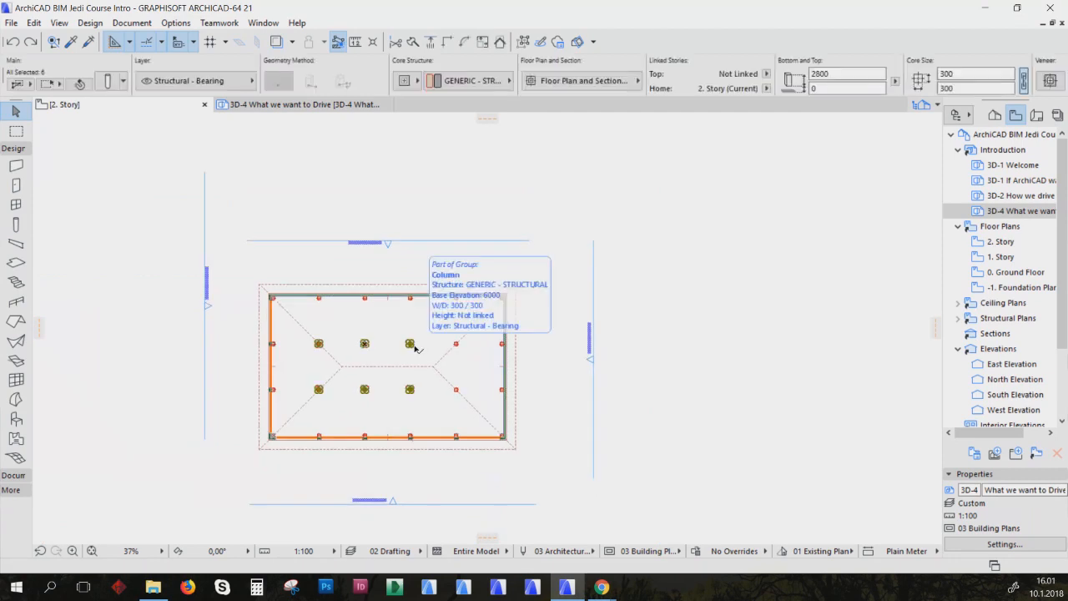
click(413, 301)
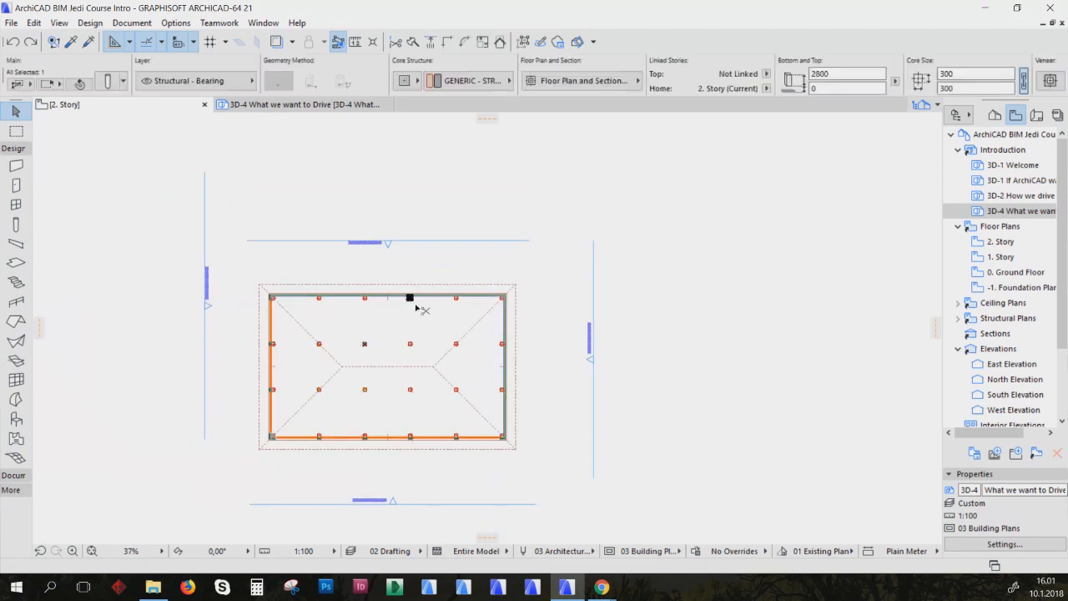
double_click(415, 307)
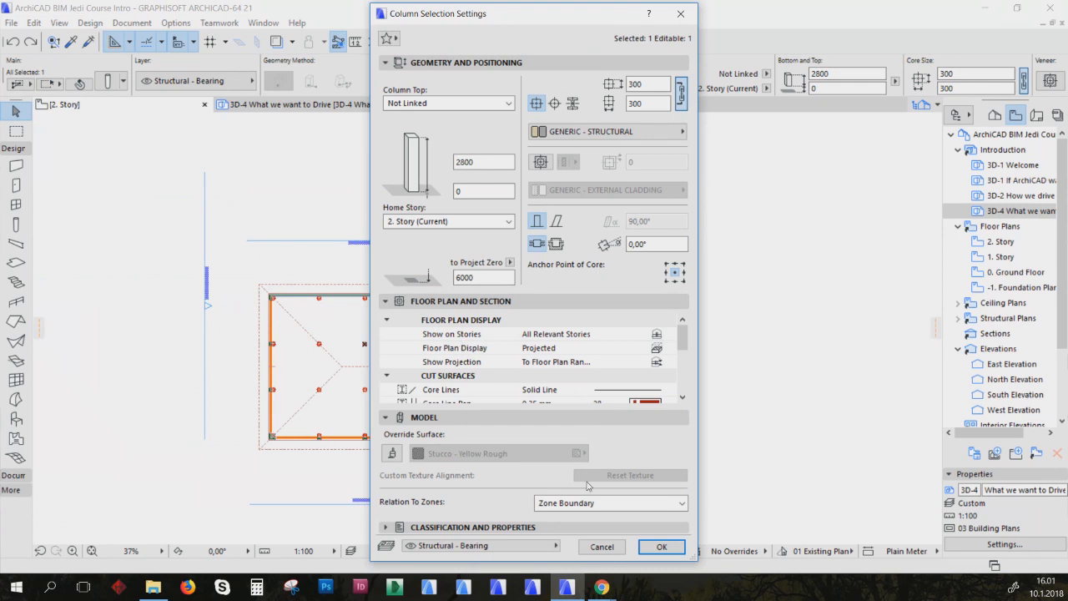
click(621, 549)
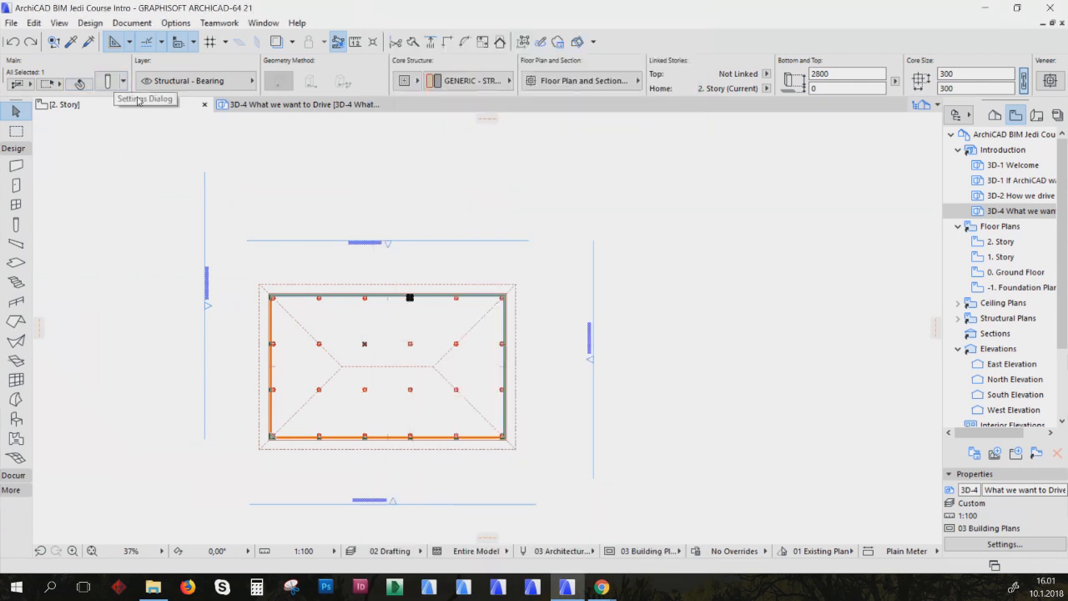
key(ctrl+t)
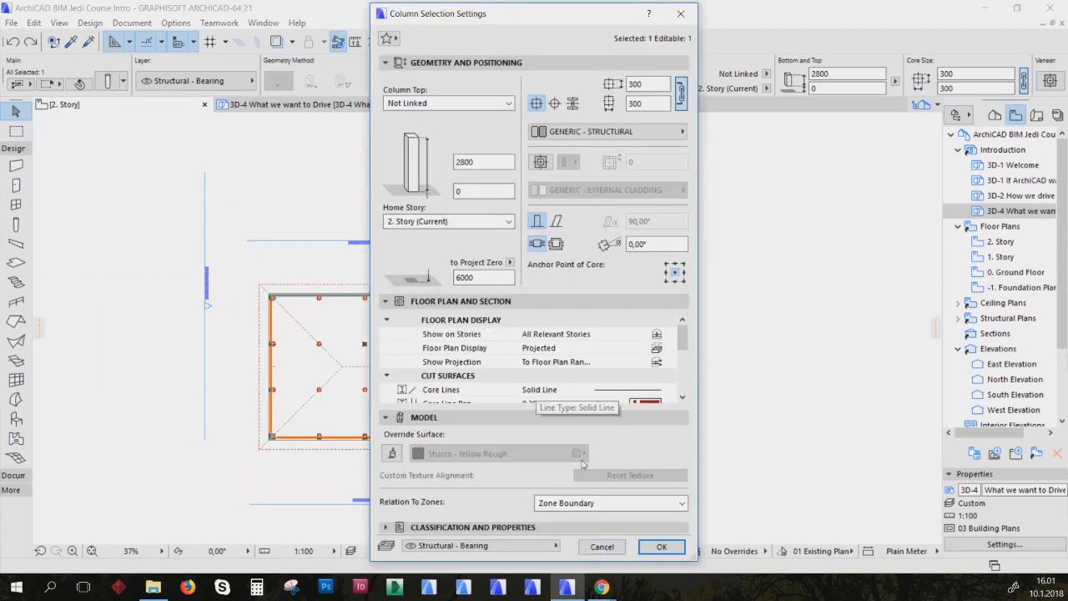
click(606, 548)
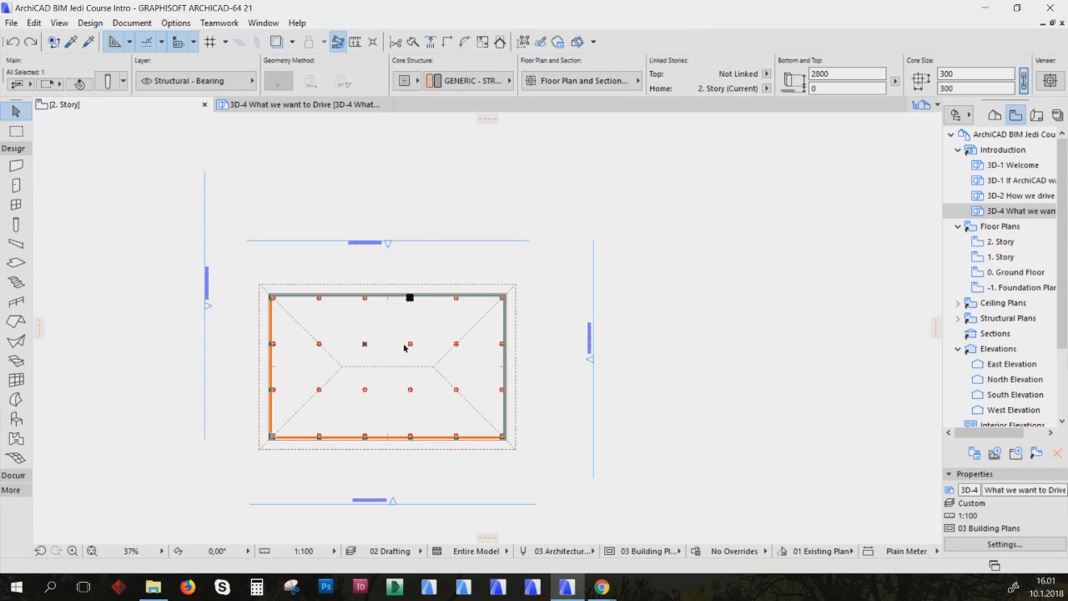
Activate the Column tool and select all columns on the 2nd story
click(15, 224)
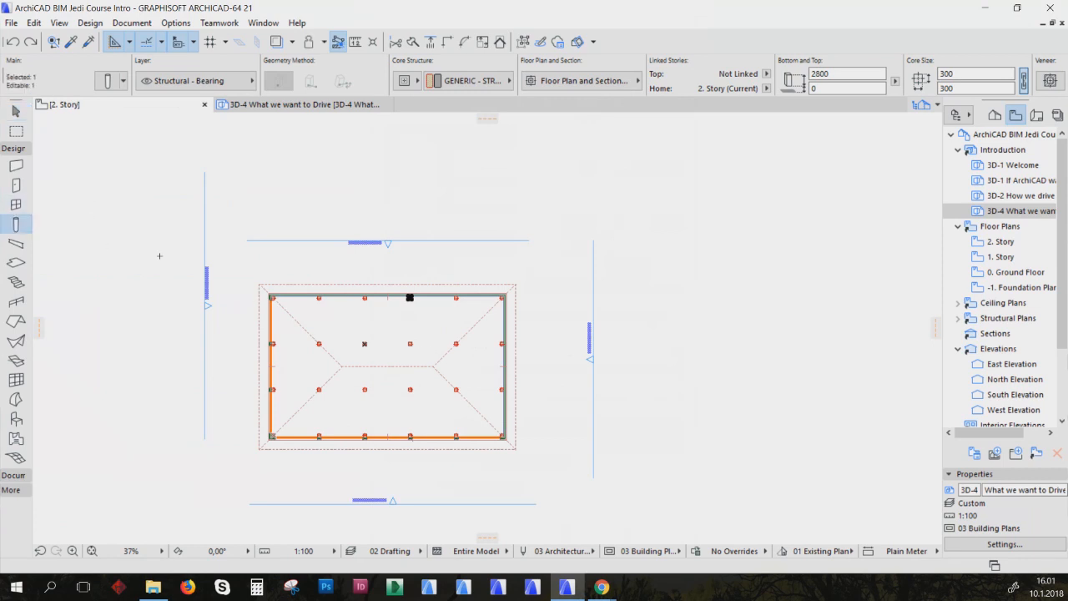
key(ctrl+a)
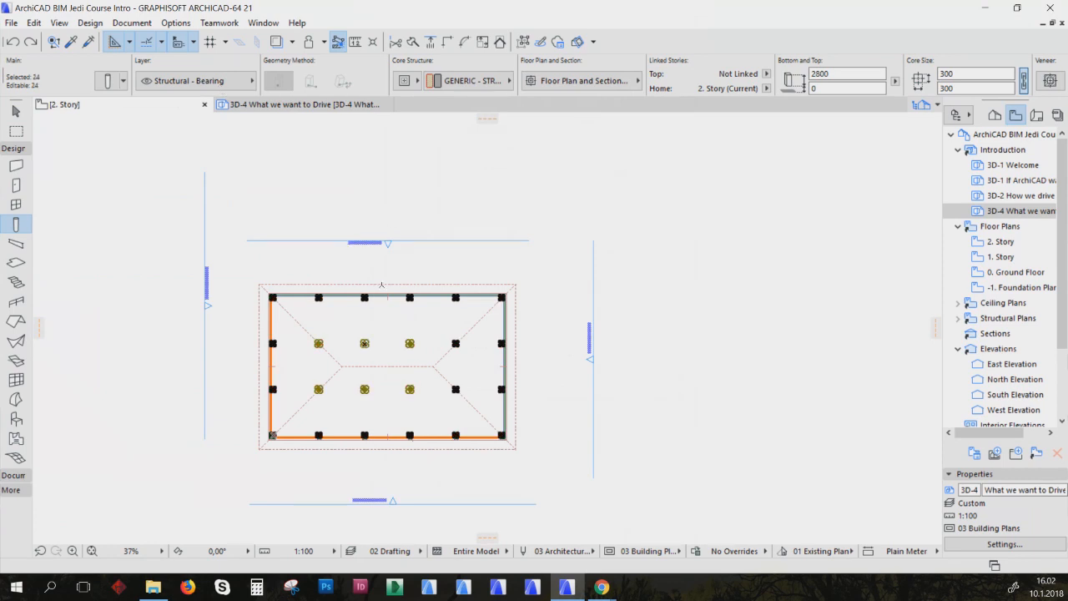
Examine the shared settings of all selected columns on the 2nd story, leave them without changes, and clear the selection
key(ctrl+t)
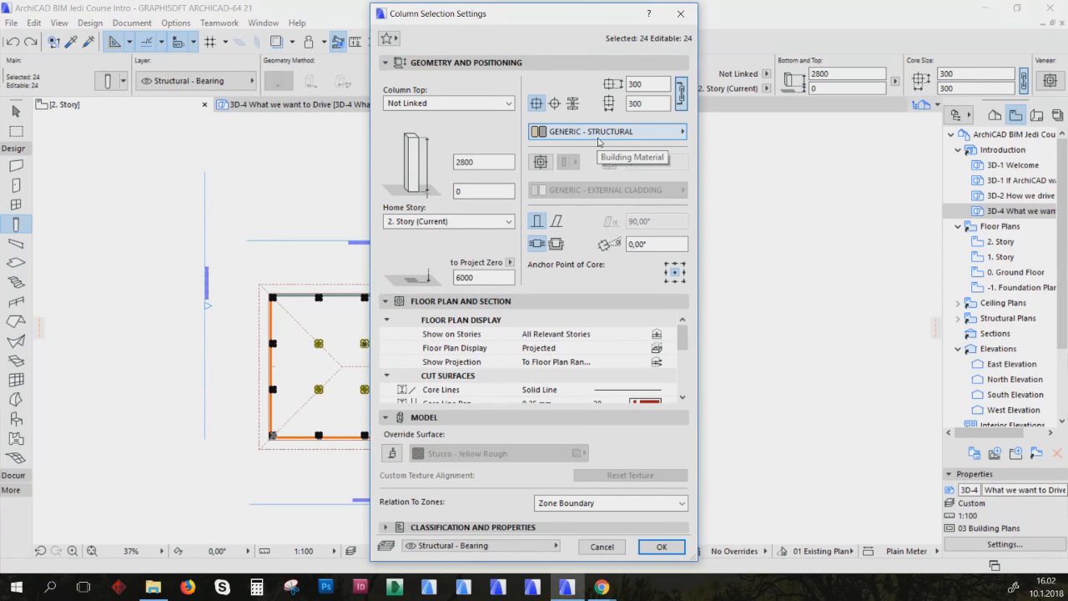
click(659, 546)
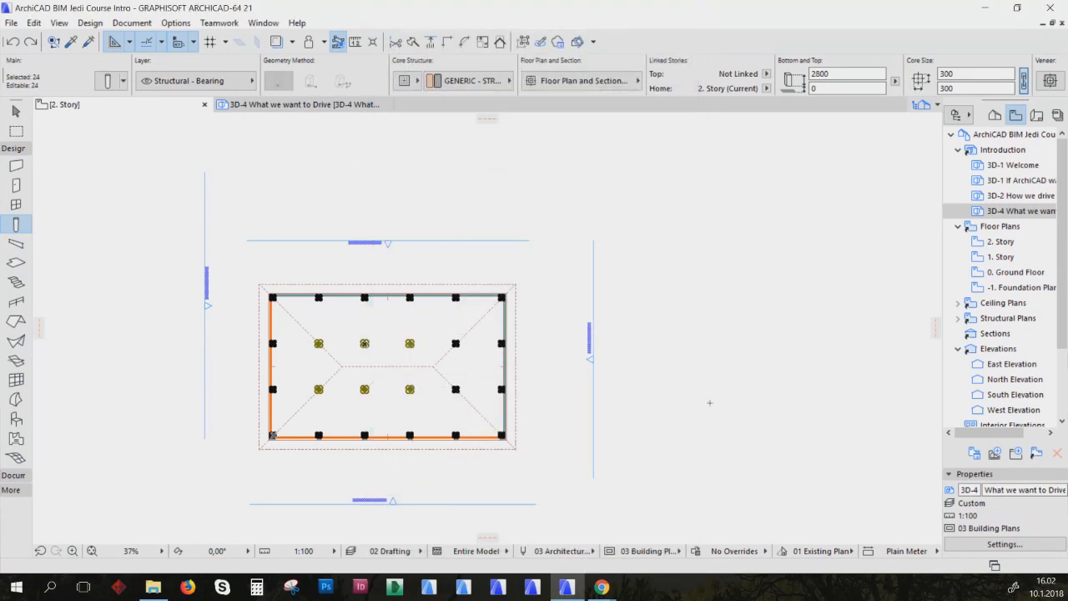
key(Escape)
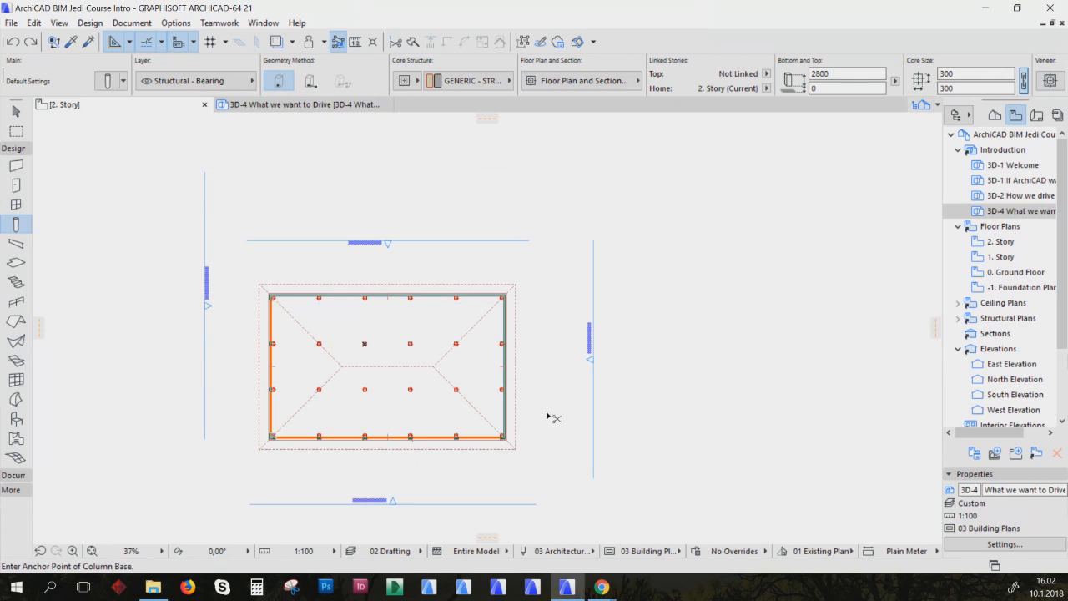
Dismiss the creation of a new story above, go down to the 1st story plan and return to the 2nd story
key(ctrl+Up)
click(598, 255)
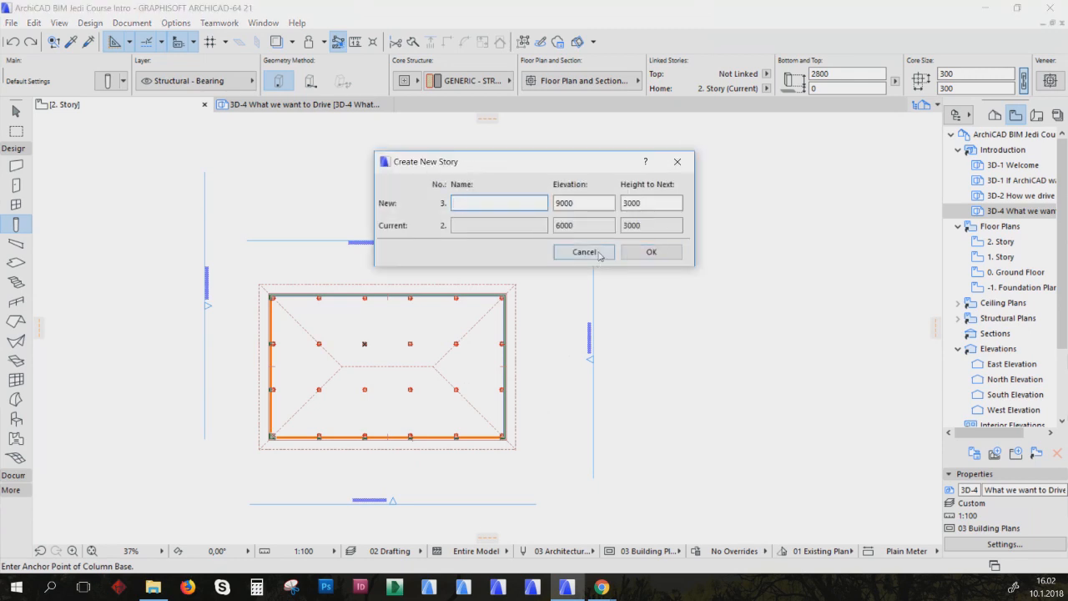
key(ctrl+Down)
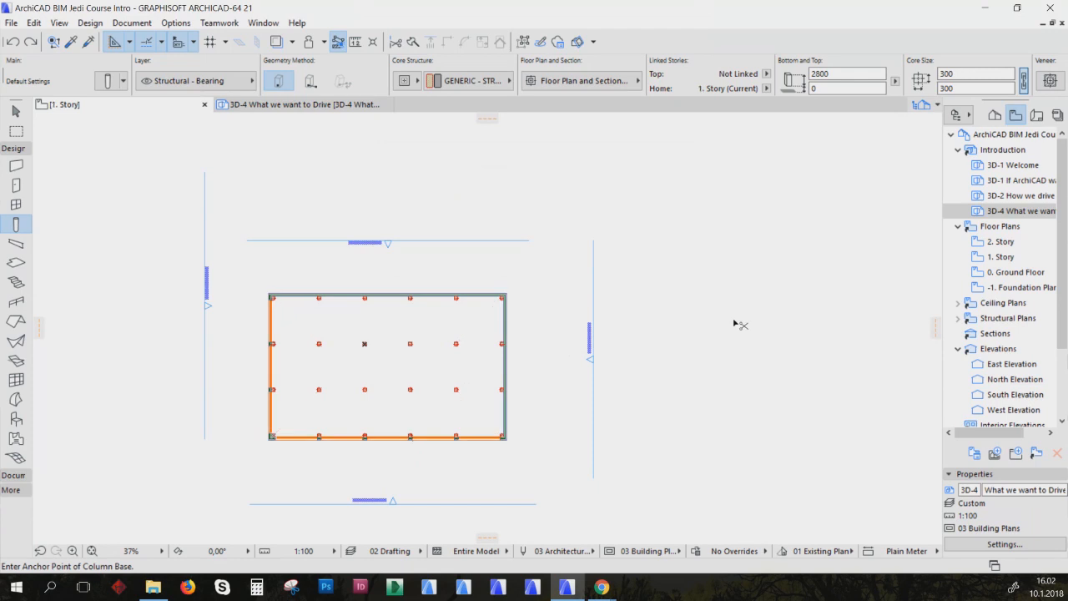
key(ctrl+Up)
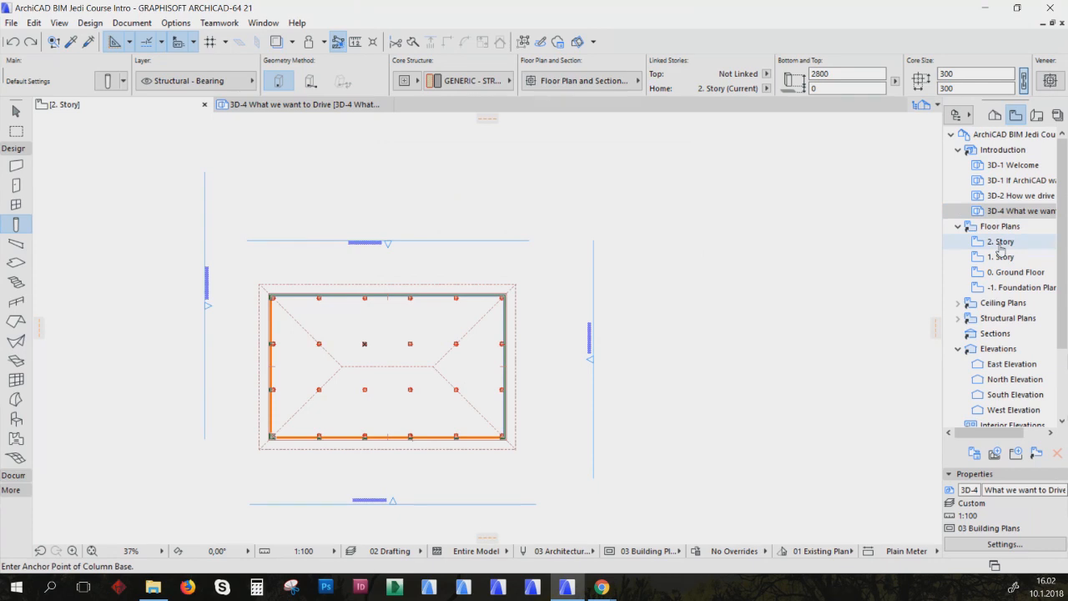
scroll(1005, 250, down, 3)
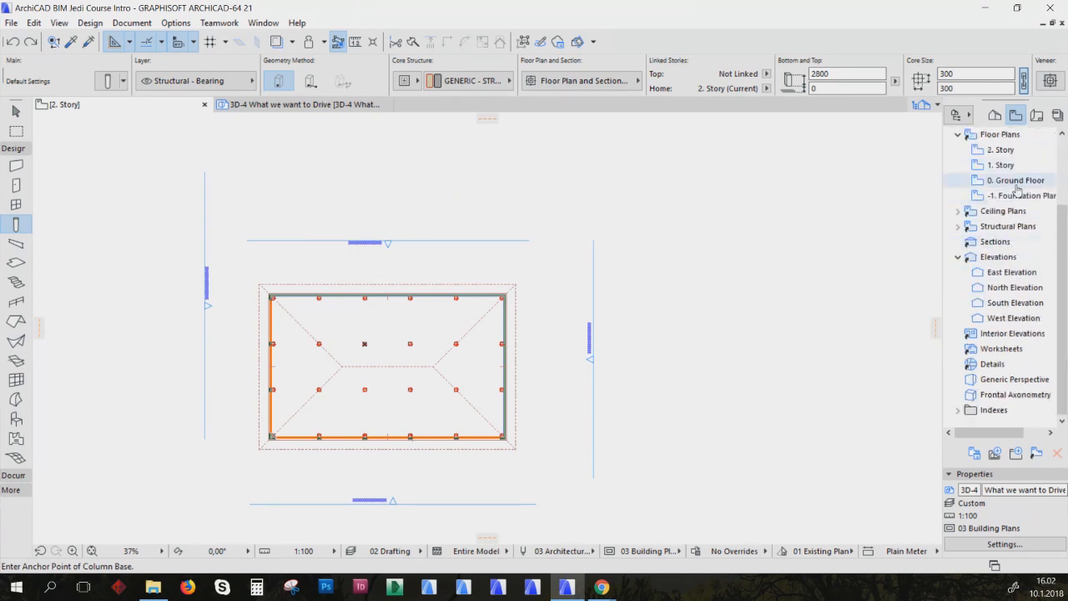
scroll(1041, 350, up, 3)
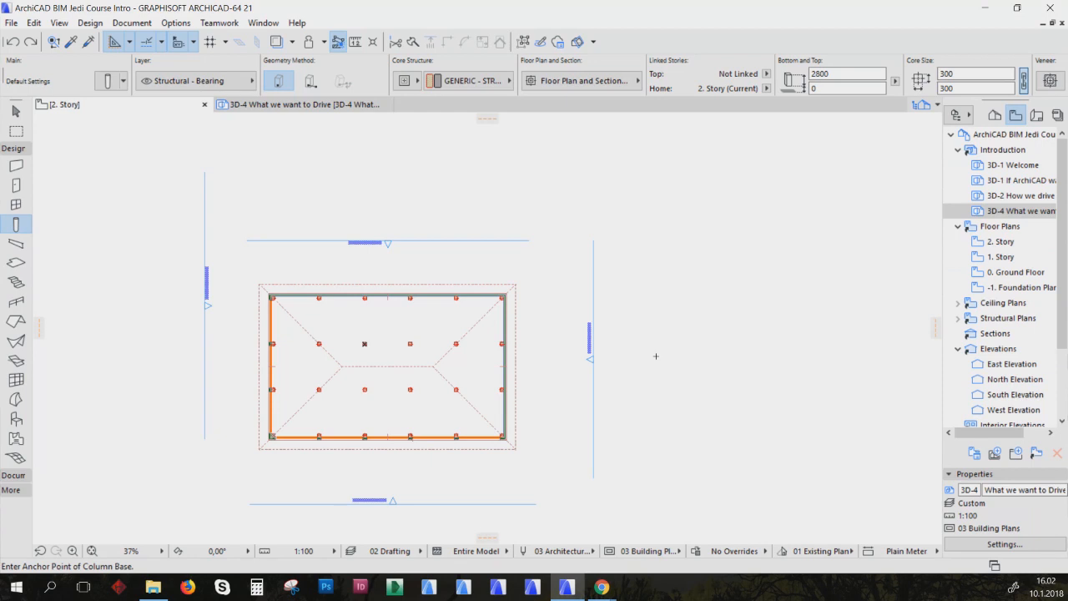
Open the A.01.1 Ground Floor layout from the layout book and center the sheet in view
click(1036, 115)
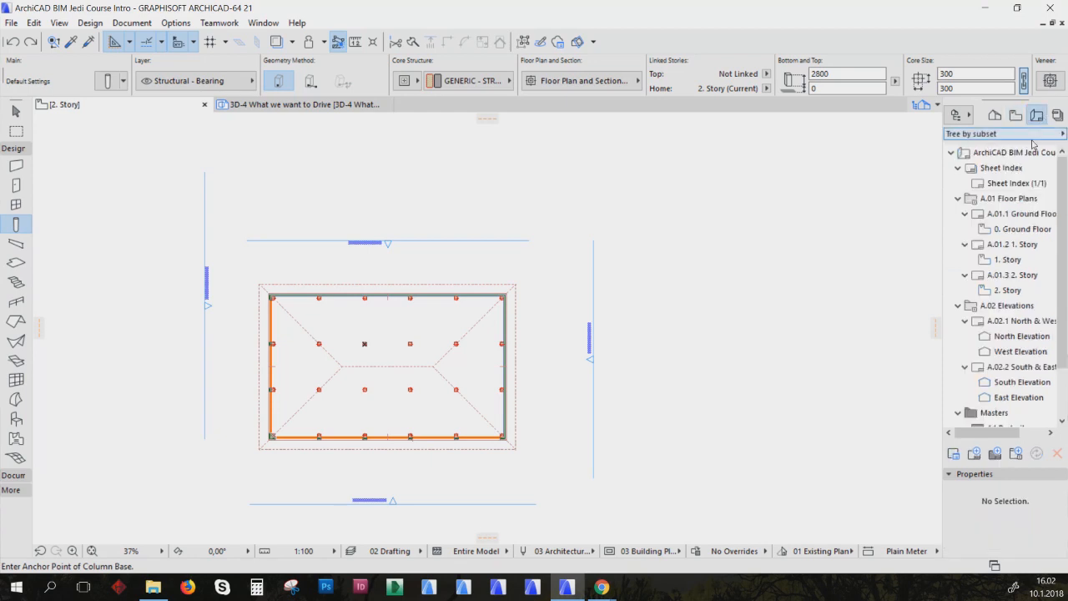
double_click(1003, 214)
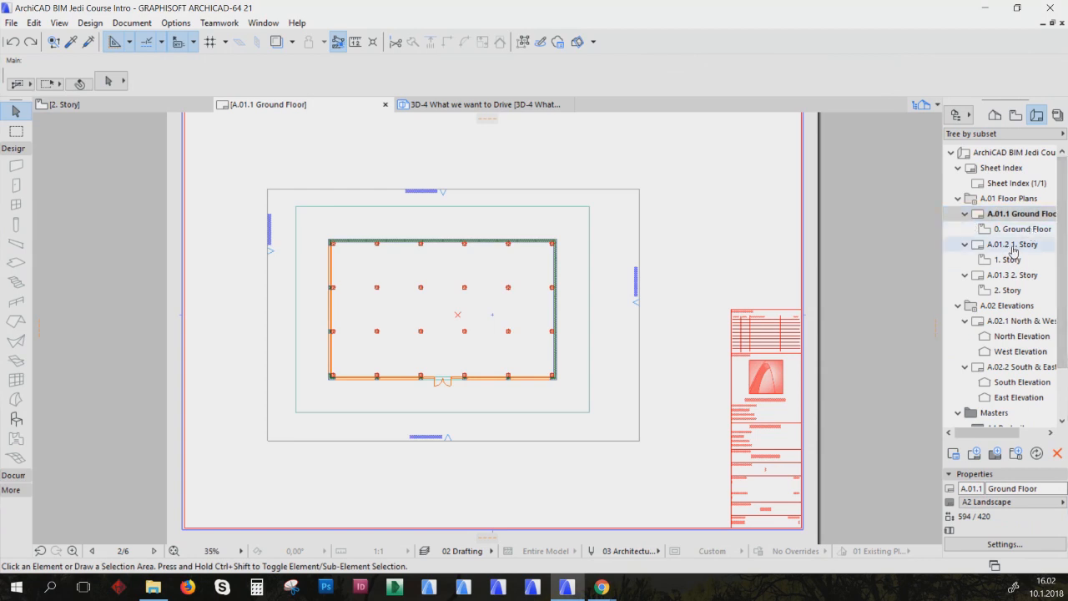
click(151, 551)
click(92, 551)
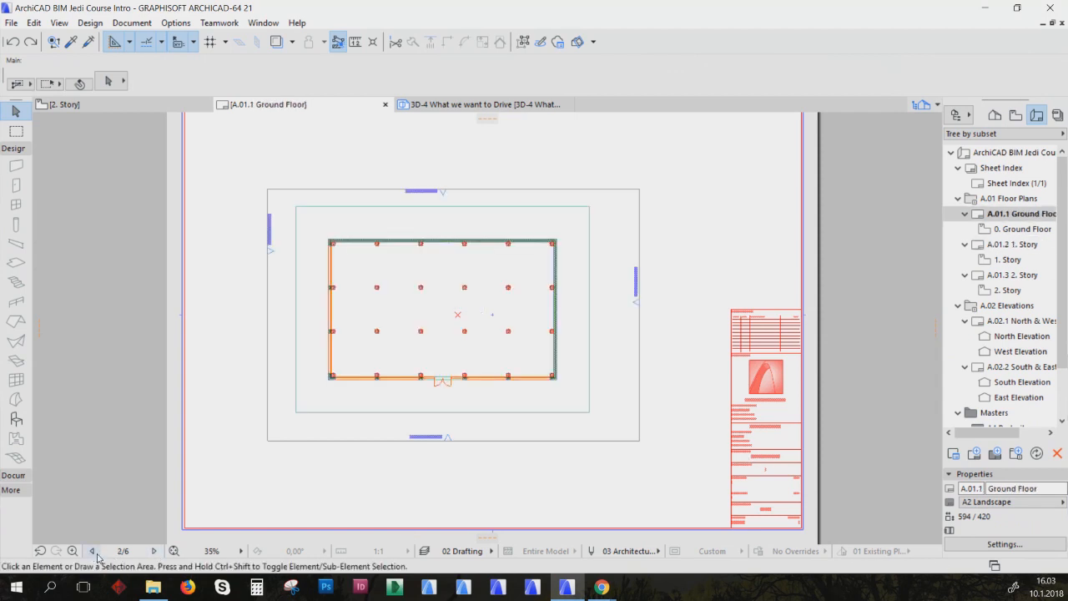
scroll(542, 438, right, 3)
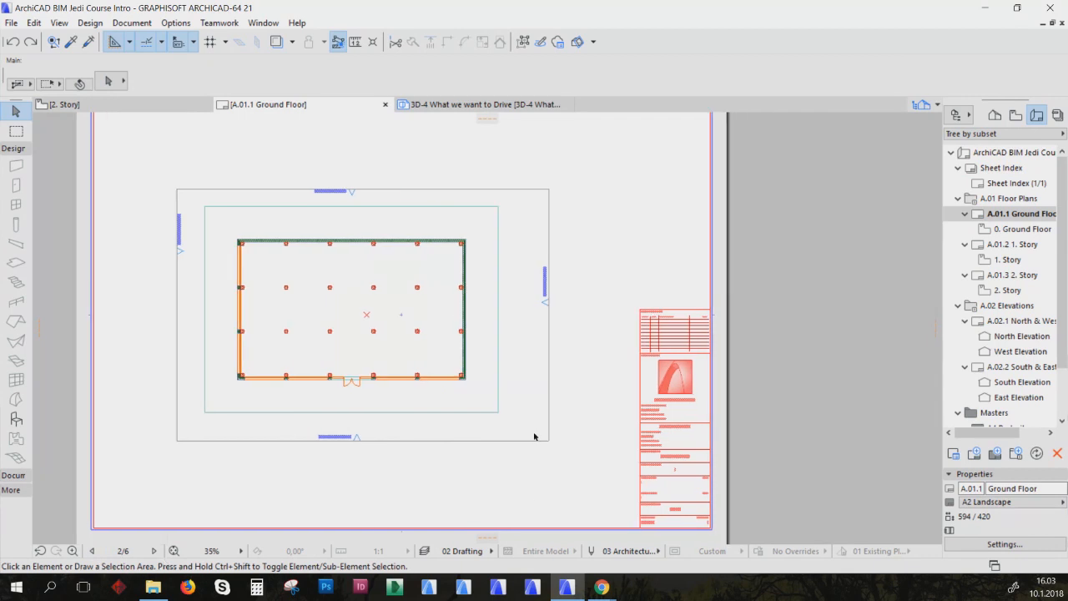
click(534, 435)
click(376, 476)
Step backward and forward through the layouts between the Sheet Index and A.01.3 2. Story, ending on A.01.3
key(alt+Right)
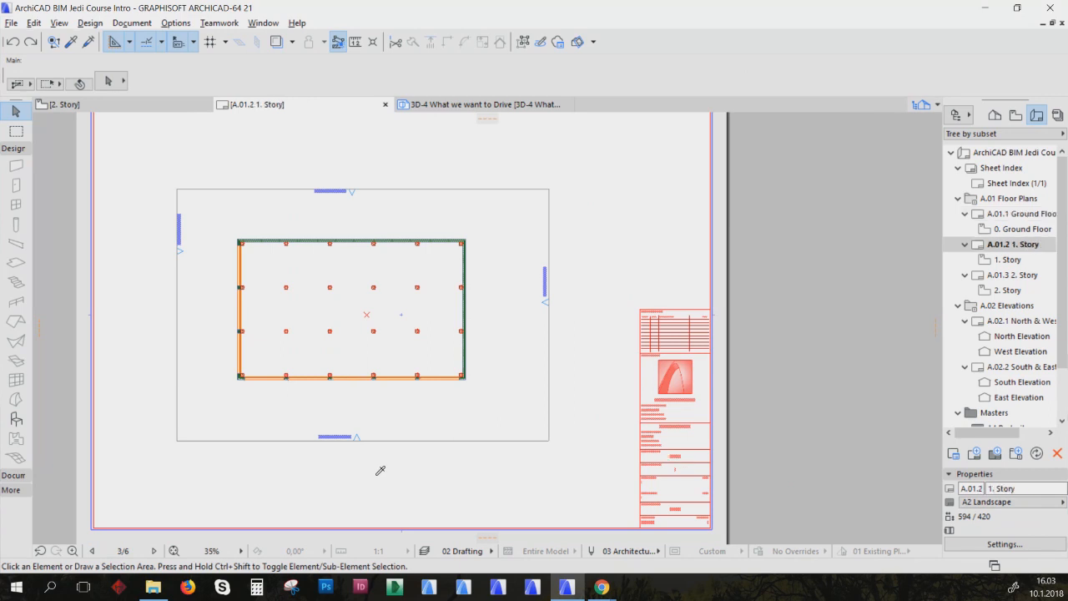
key(alt+Left)
key(alt+Left)
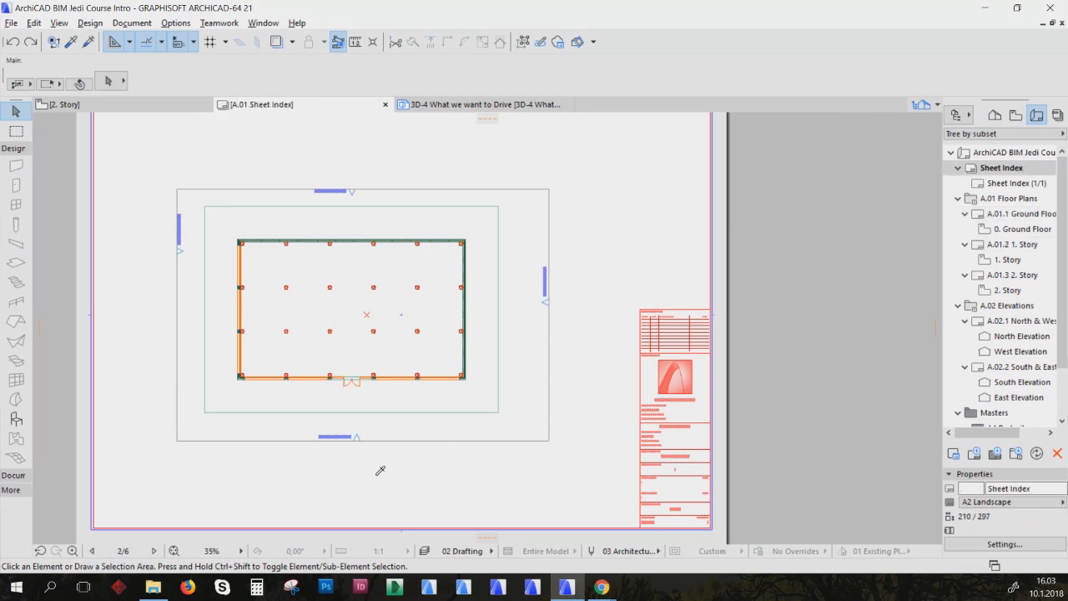
key(alt+Right)
key(alt+Right)
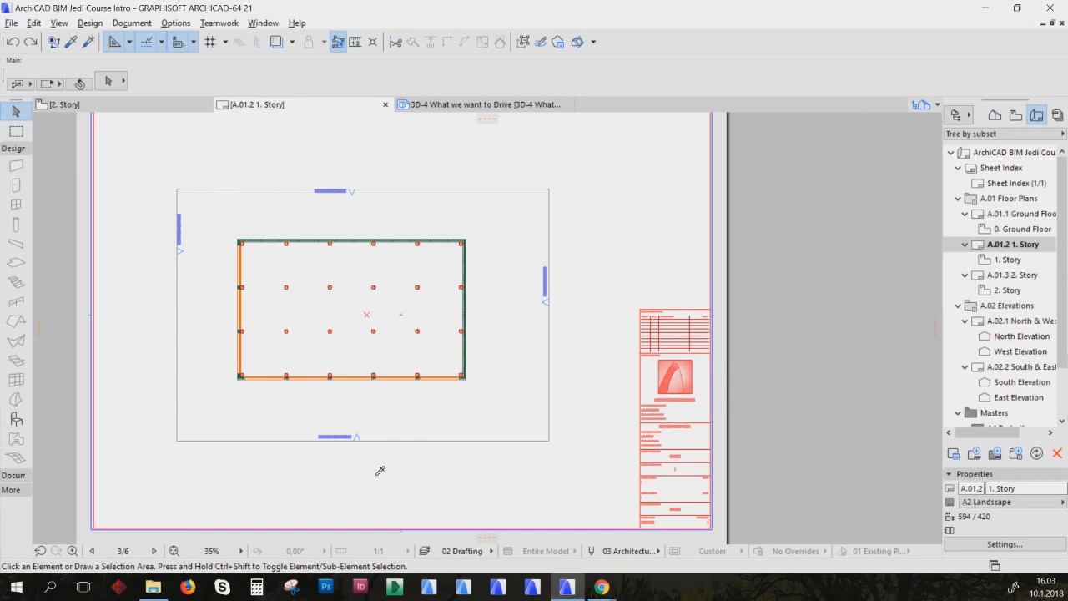
key(alt+Left)
key(alt+Right)
key(alt+Right)
key(alt+Left)
key(alt+Right)
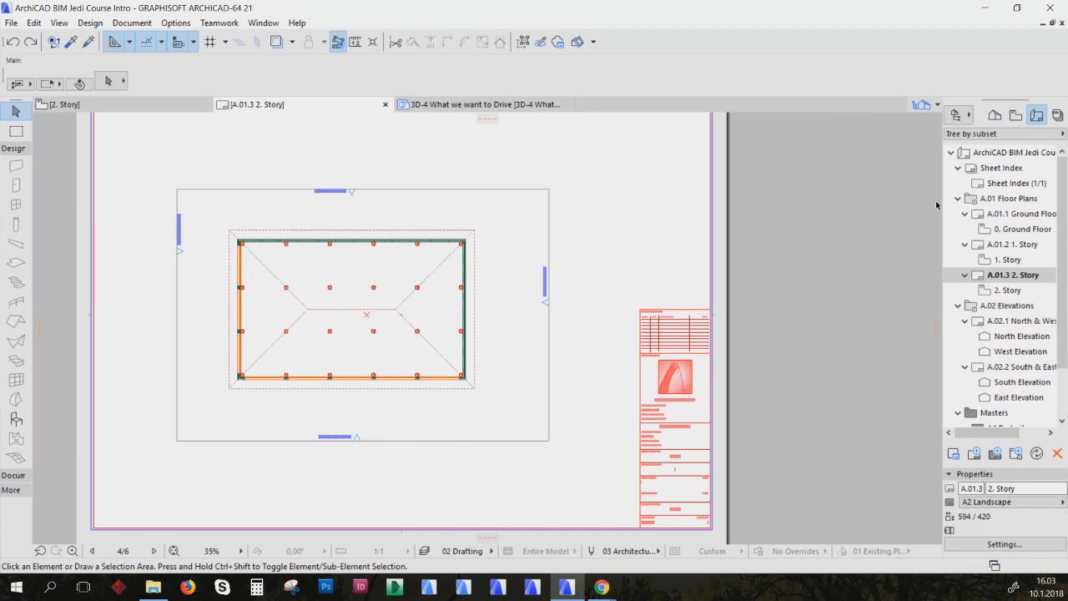
Return to the 2. Story floor plan, turn on grid snapping, and select the north and east elevation markers together
click(1016, 116)
click(157, 101)
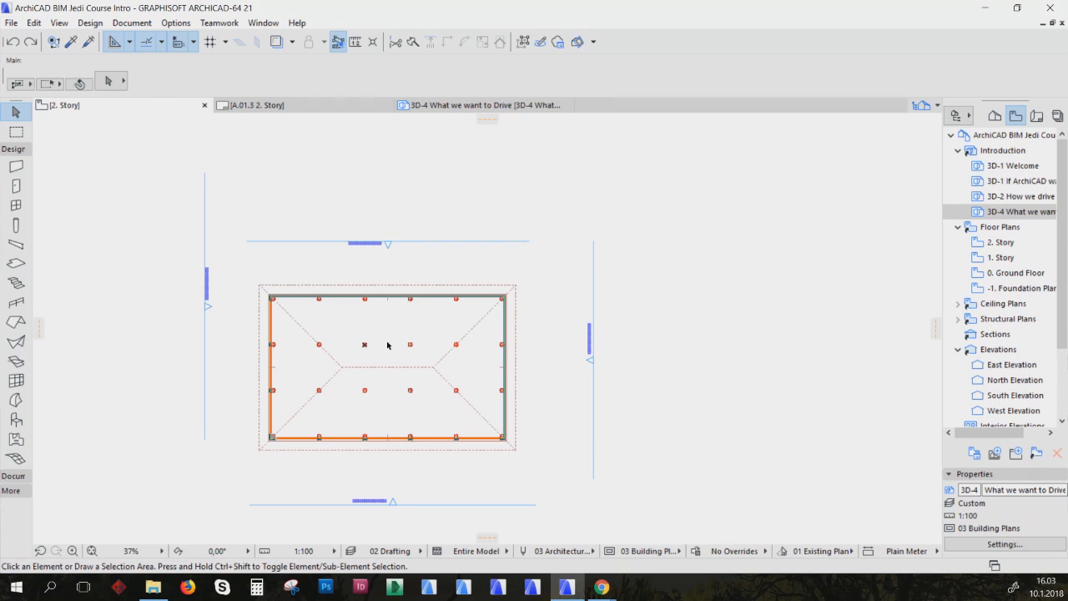
key(alt+s)
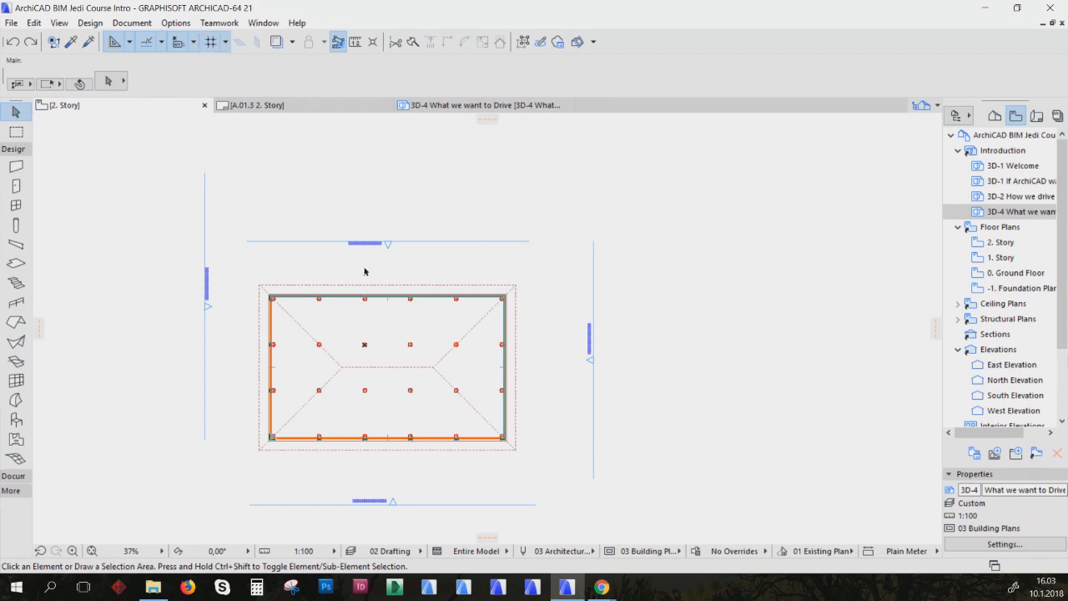
drag(391, 263, 470, 262)
drag(507, 214, 597, 266)
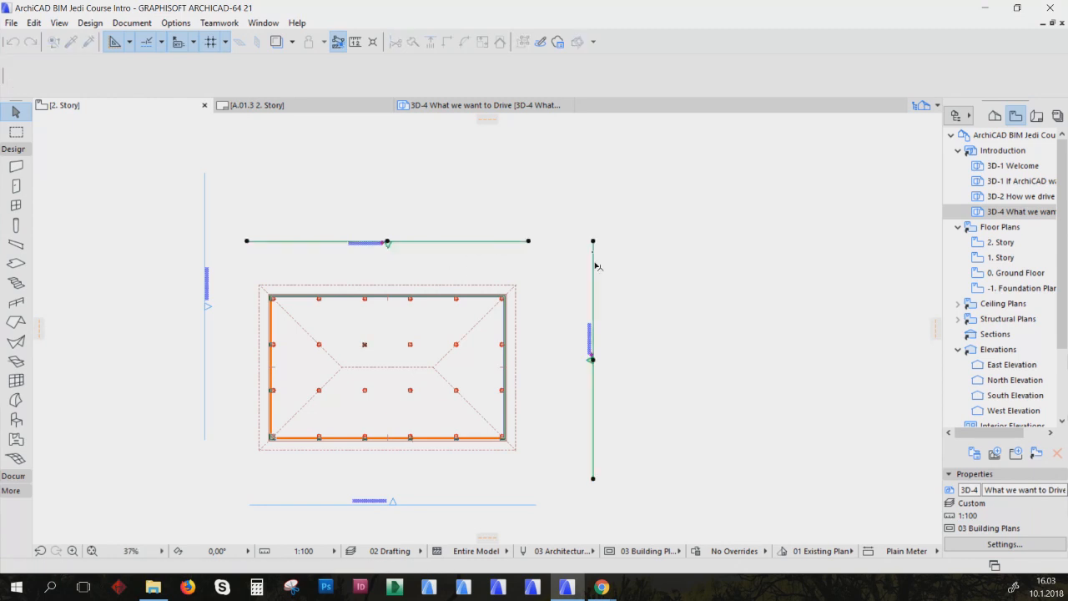
Clear the selection, toggle grid snapping, select the North Elevation marker with a selection rectangle, and deselect it
click(408, 179)
drag(501, 206, 435, 186)
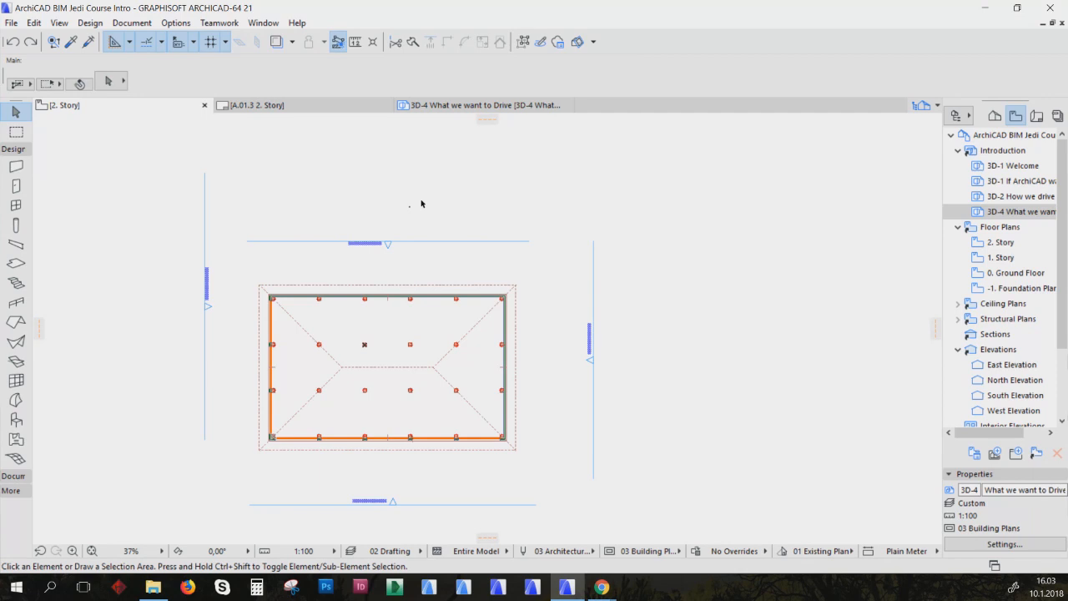
key(s)
mouse_move(358, 185)
mouse_down()
mouse_move(434, 215)
mouse_move(352, 174)
mouse_move(441, 263)
mouse_move(465, 264)
mouse_up()
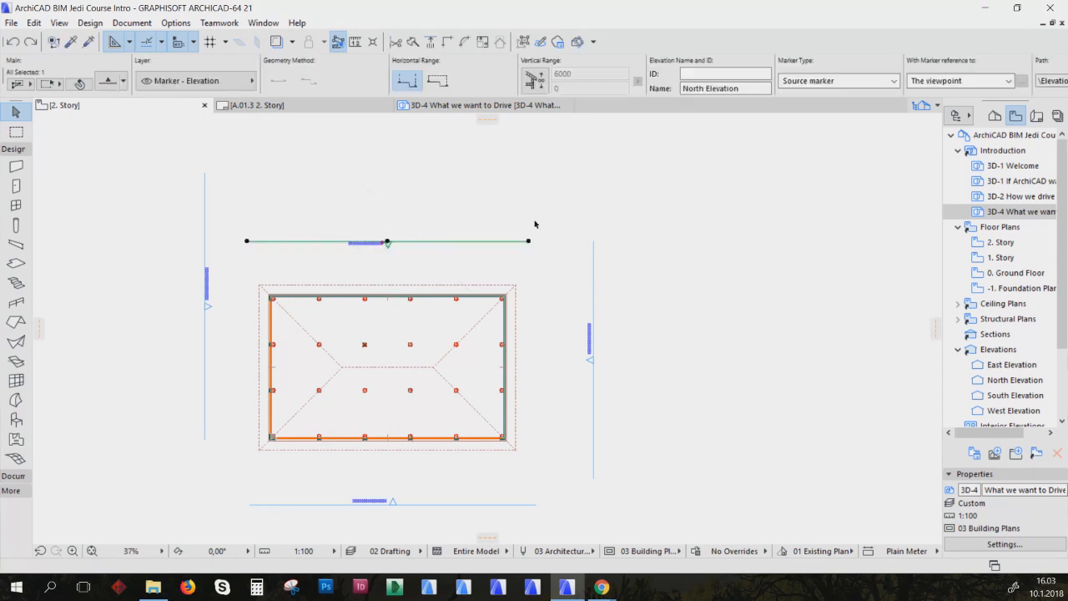
click(380, 200)
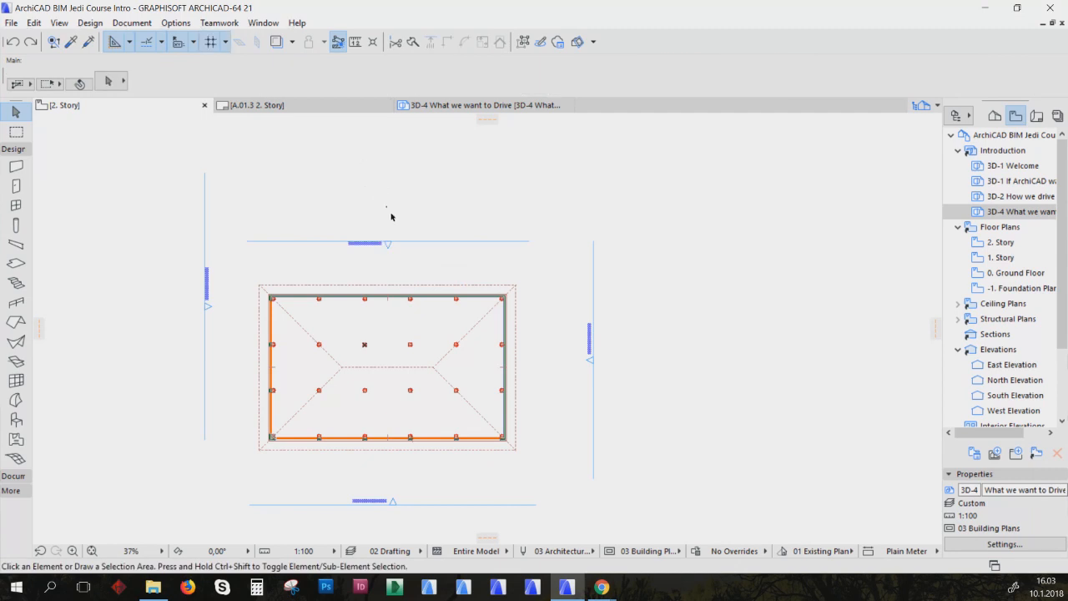
Try to place a snap guide circle from a started selection rectangle north of the building
click(501, 184)
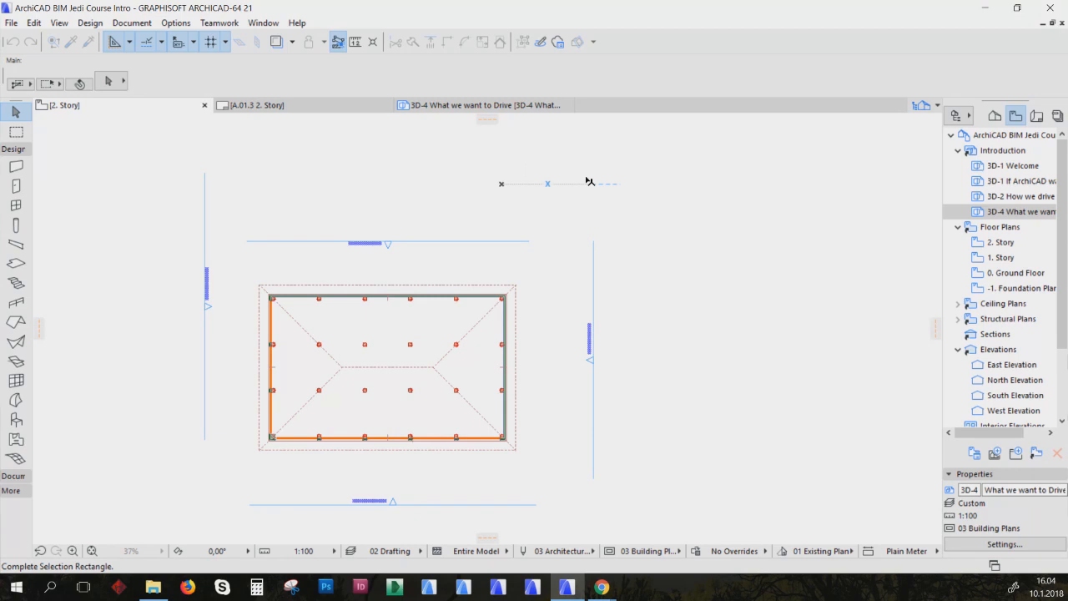
right_click(493, 189)
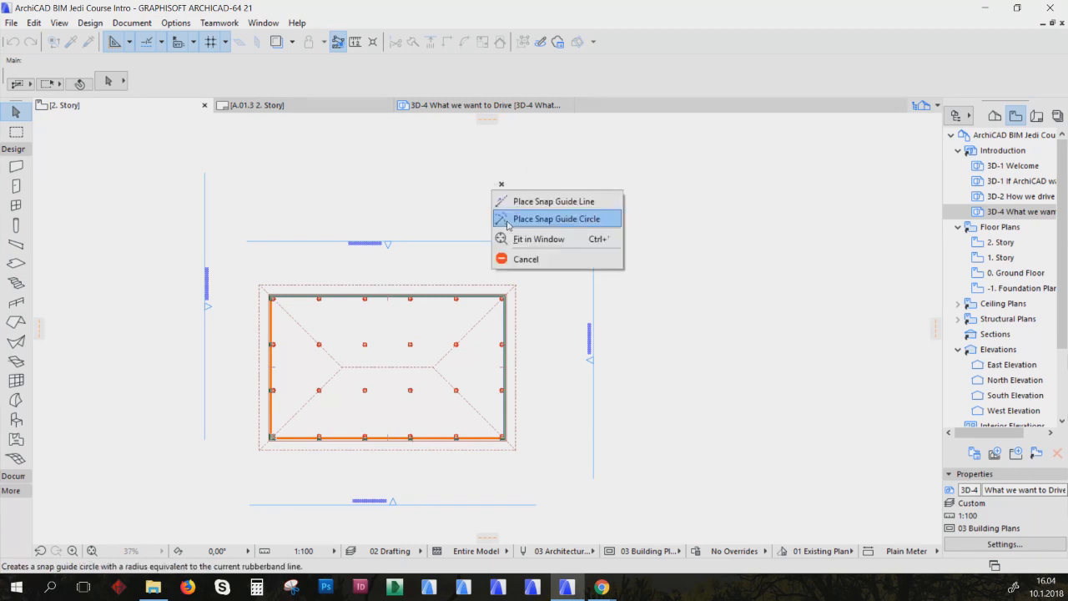
click(508, 220)
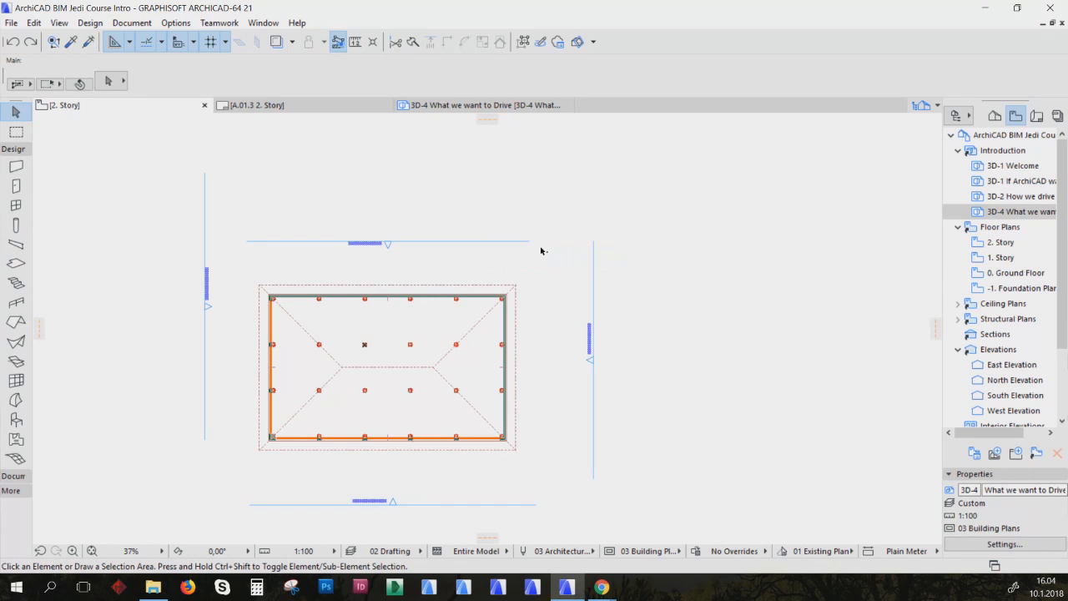
View the whole building in the 3D window from several distances and angles, and return to the 2. Story floor plan
key(F3)
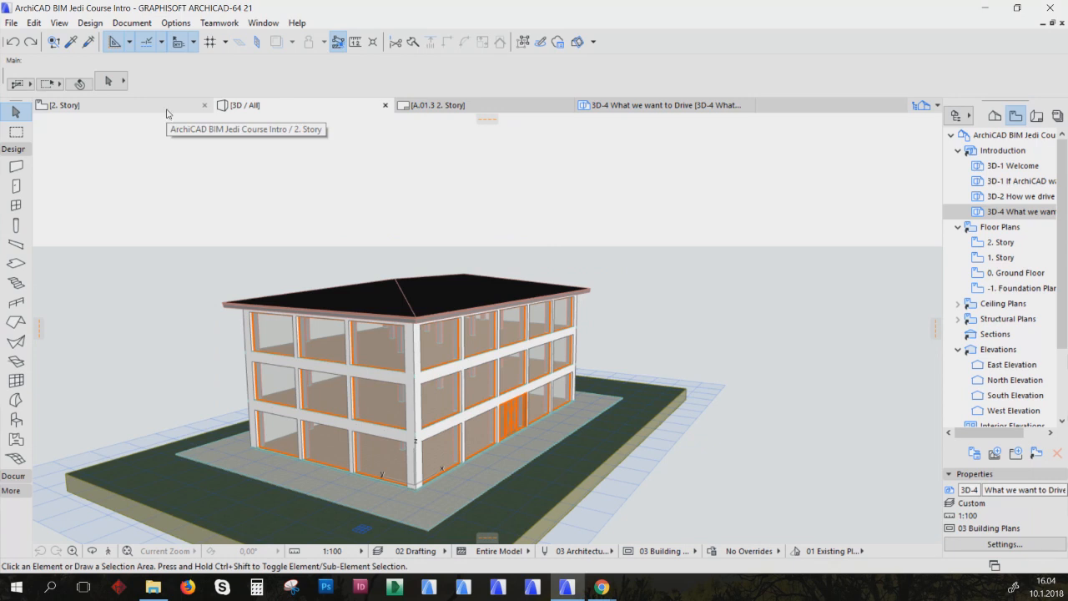
click(142, 111)
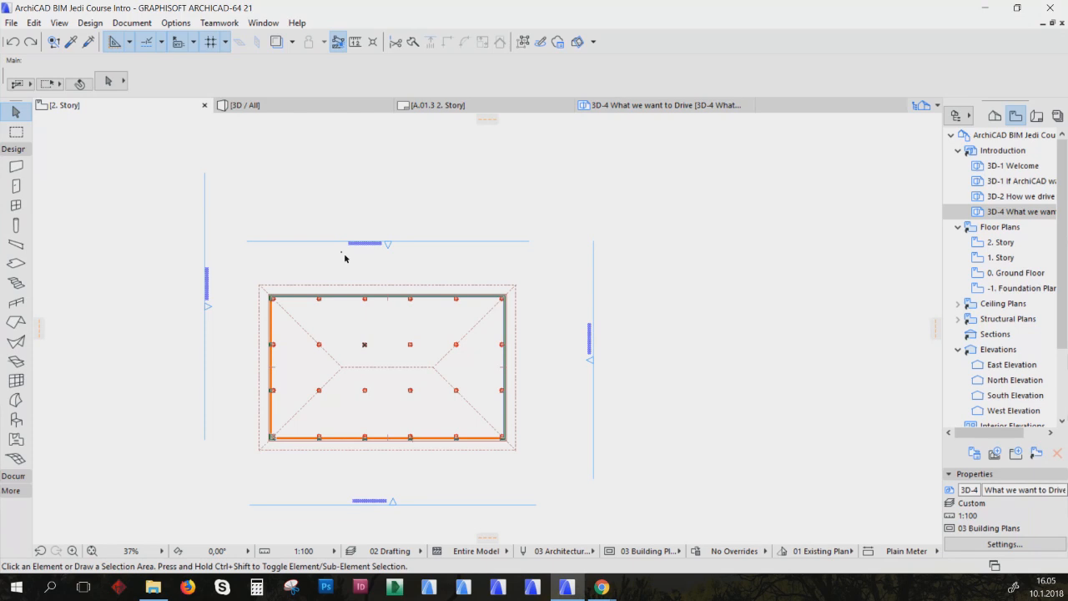
mouse_move(345, 242)
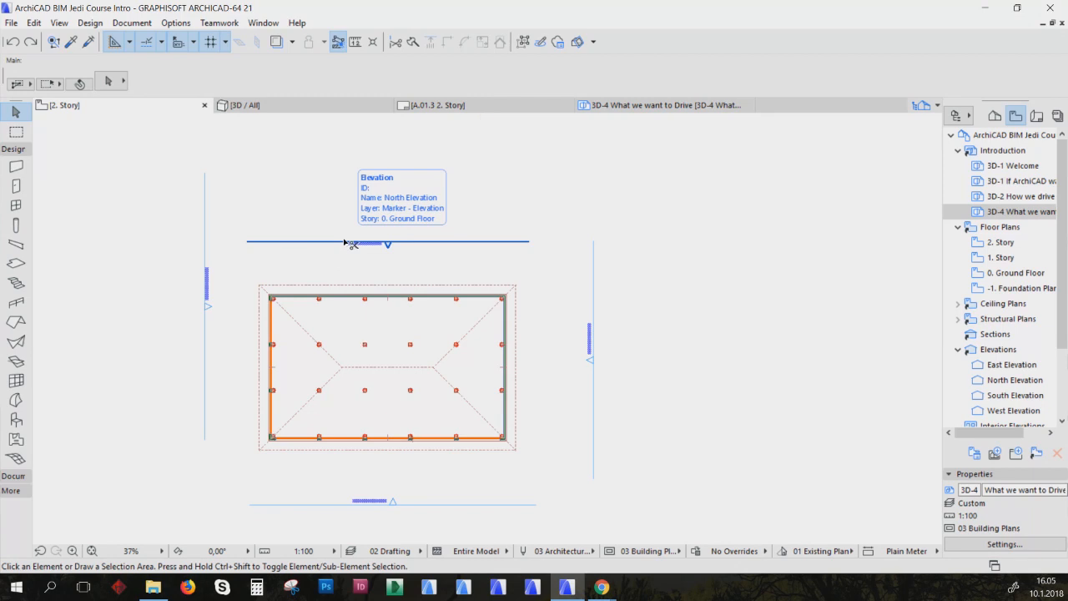
key(F3)
scroll(443, 310, down, 4)
middle_drag(507, 260, 435, 350)
scroll(434, 344, up, 2)
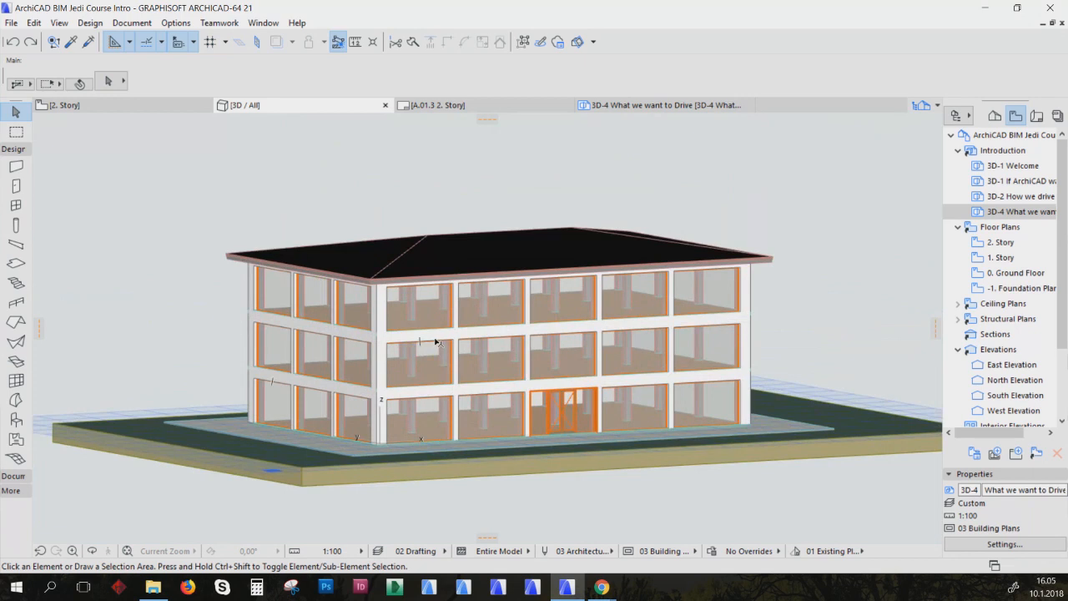
mouse_move(437, 342)
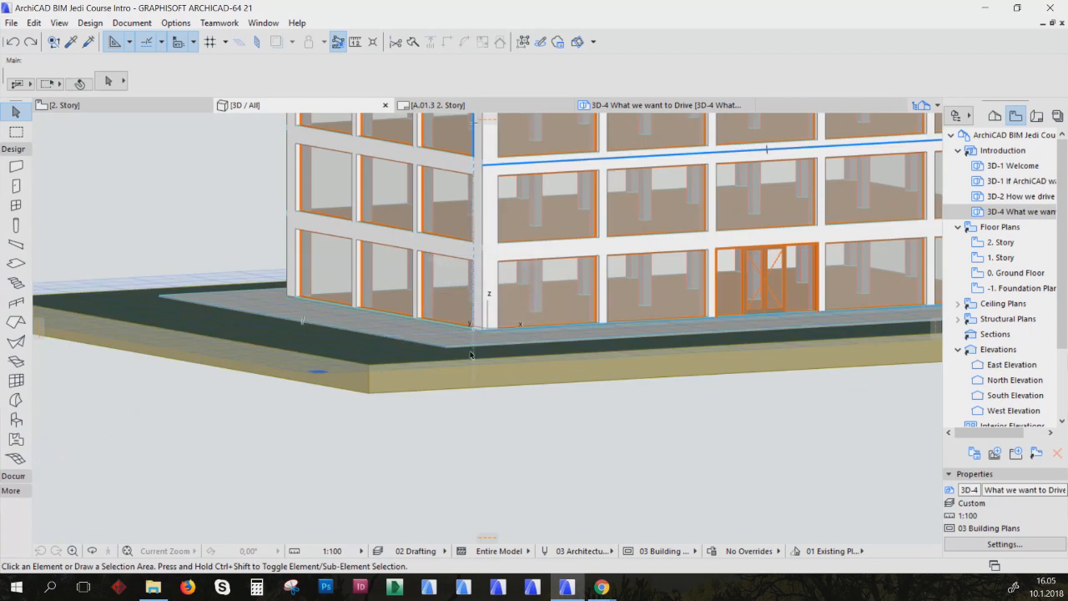
scroll(487, 360, down, 3)
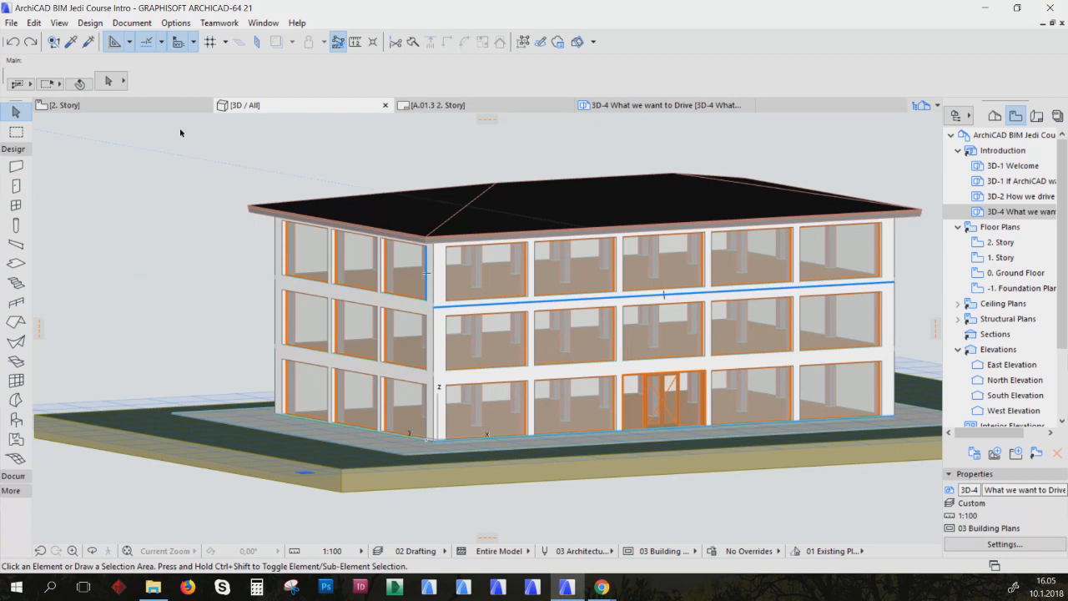
click(125, 105)
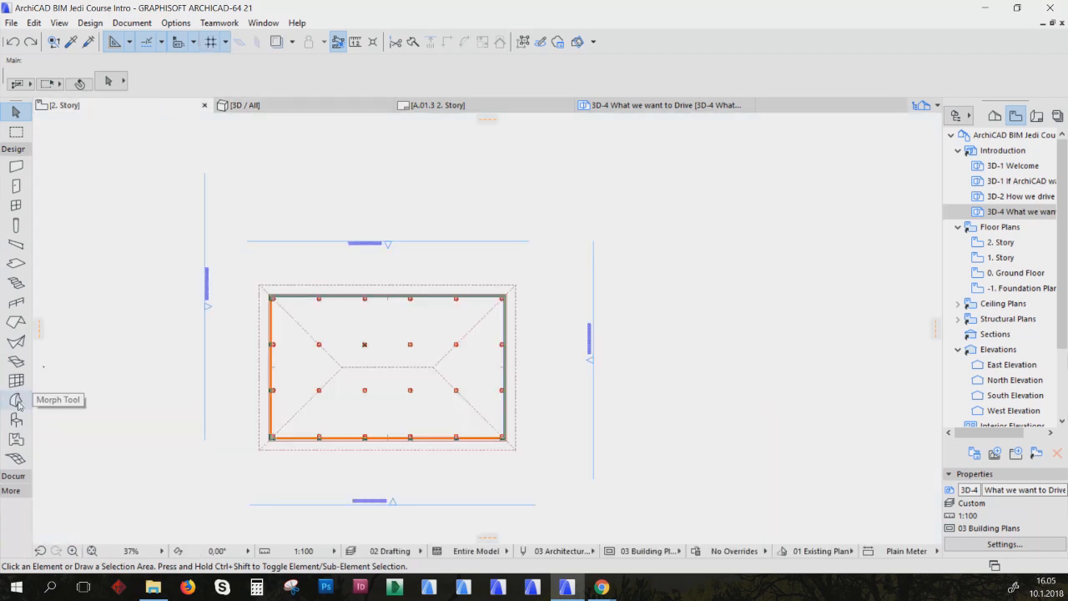
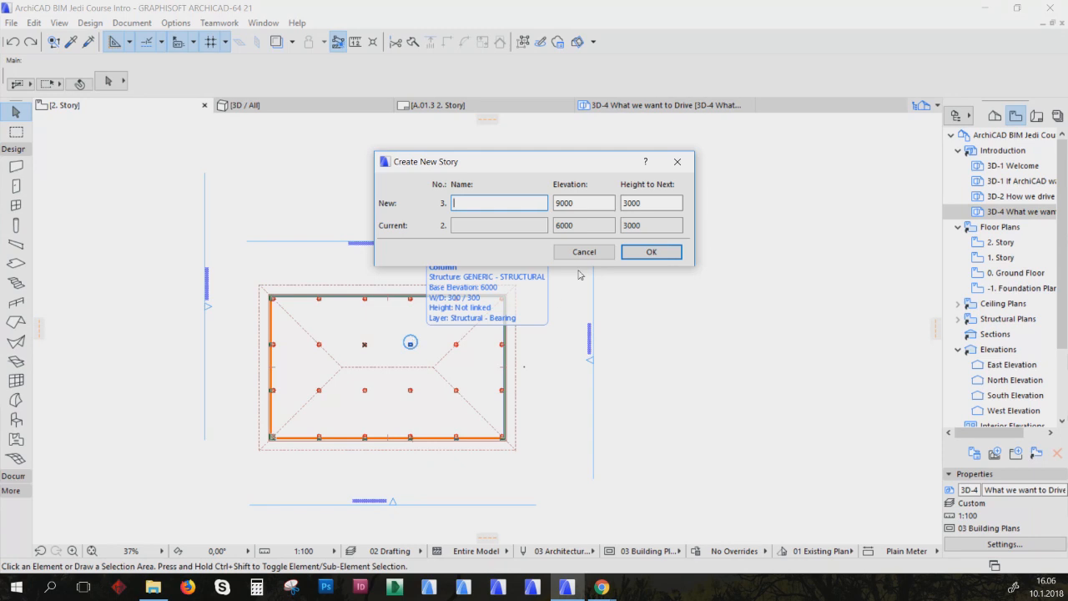
Dismiss the new story dialog, activate the Column tool, and set its core size to 600 × 600
click(581, 251)
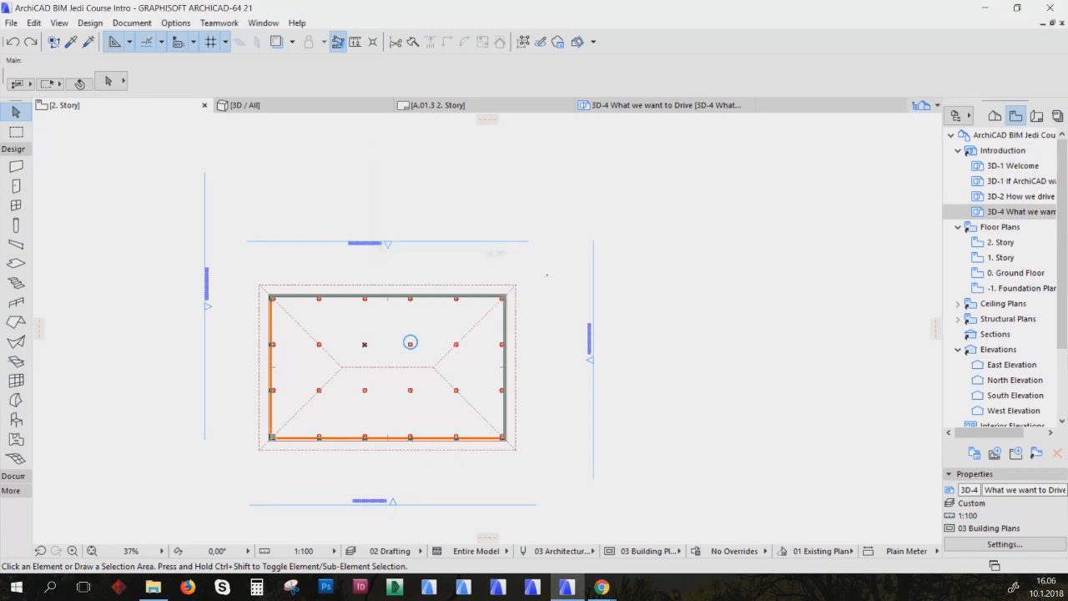
click(16, 226)
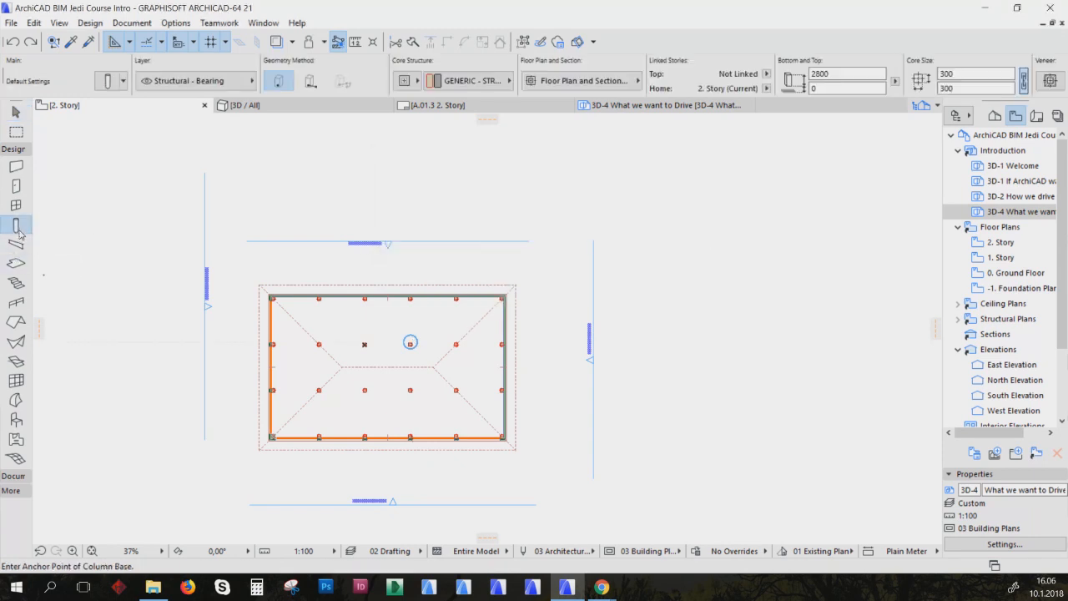
scroll(380, 363, up, 3)
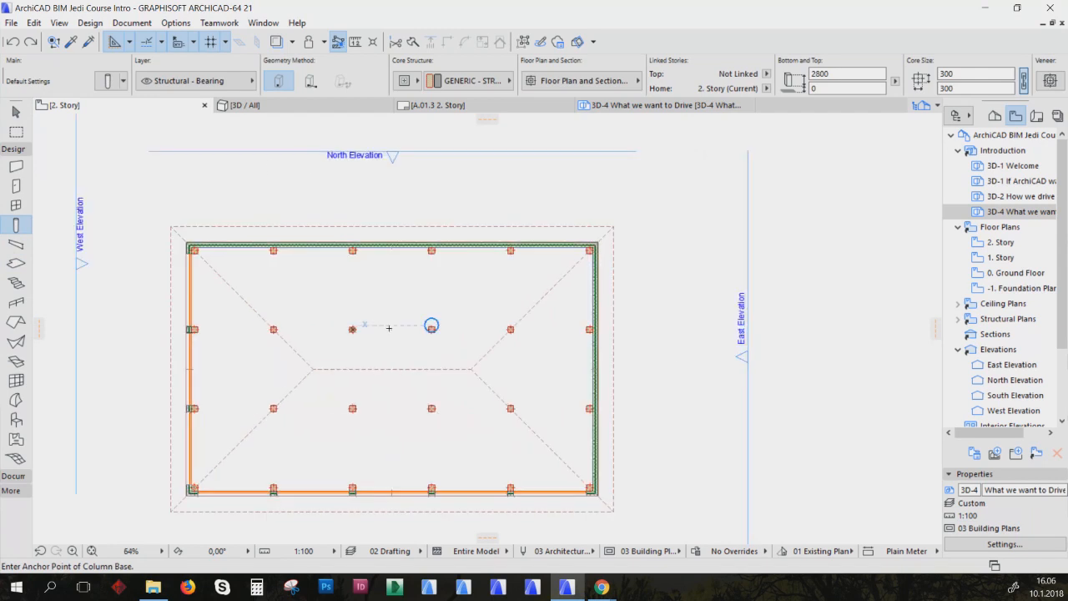
click(968, 74)
text(600)
key(Return)
Turn on gravity with Gravitate to Roof and place a column north of the roof ridge, midway between the two central column lines
key(alt+g)
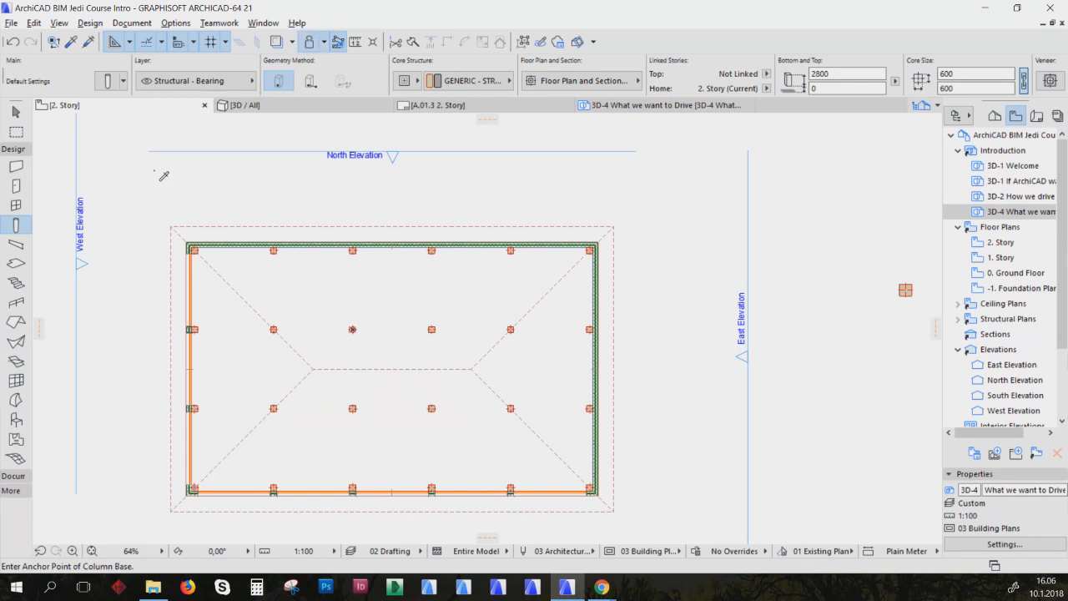
click(324, 44)
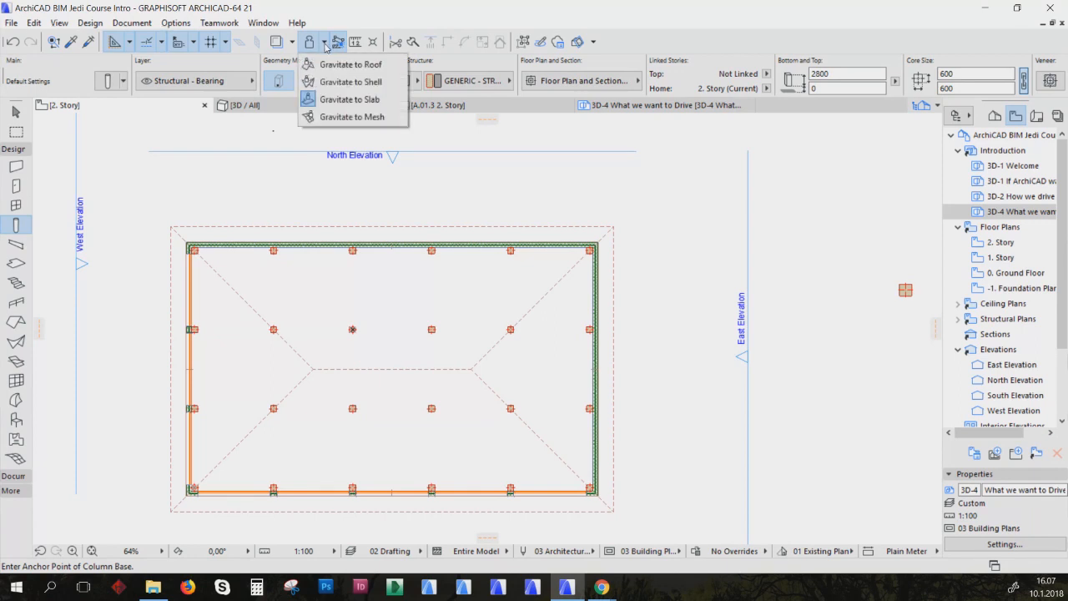
click(317, 65)
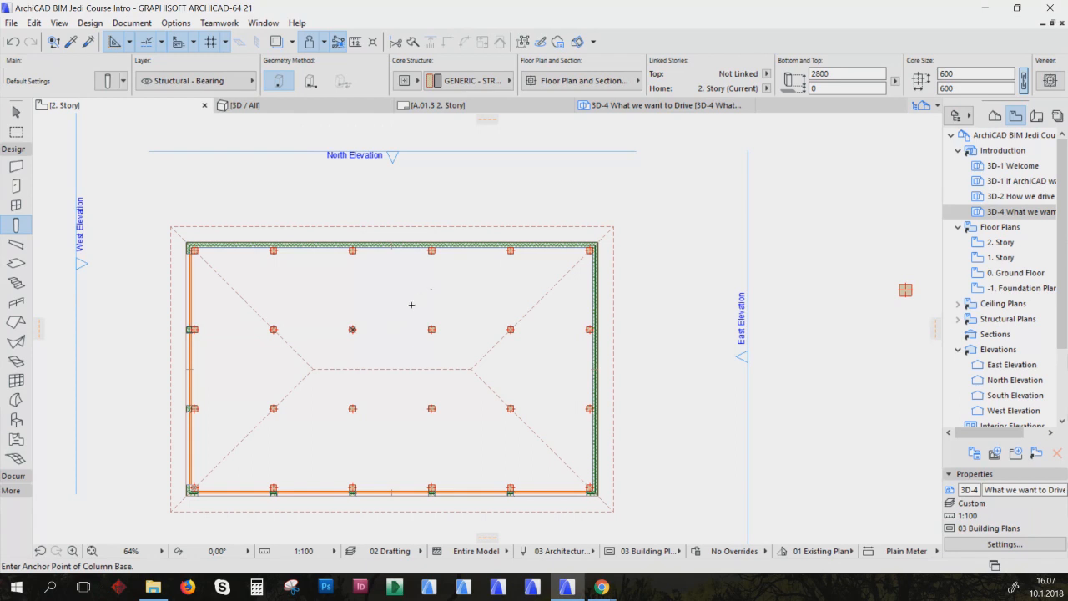
click(392, 290)
View the building in the 3D window and select the new column standing on the roof
key(F3)
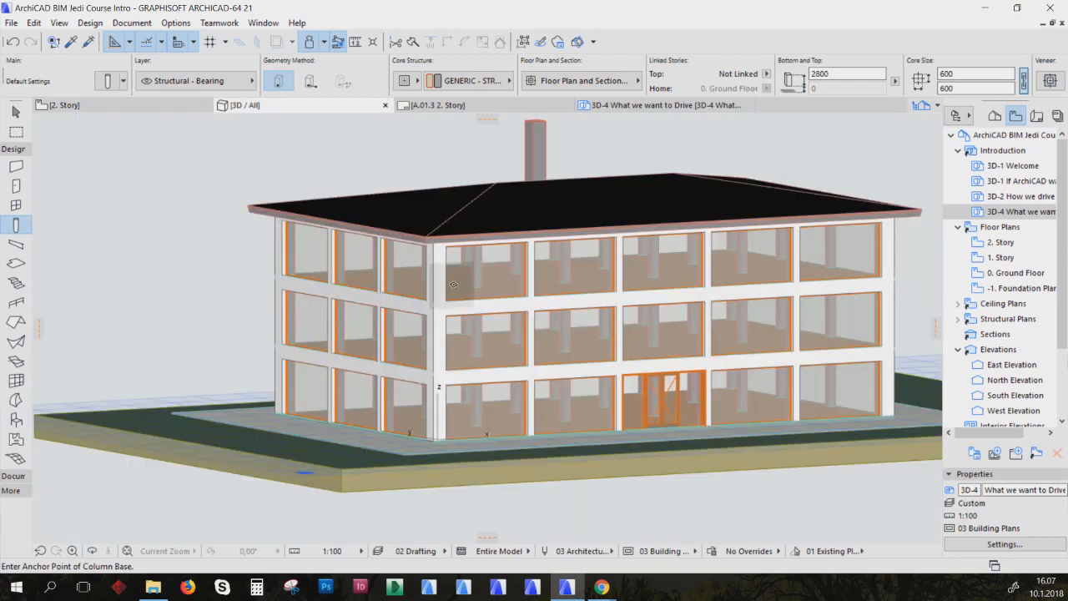
shift+middle_drag(390, 268, 488, 193)
scroll(489, 194, up, 2)
scroll(489, 194, up, 2)
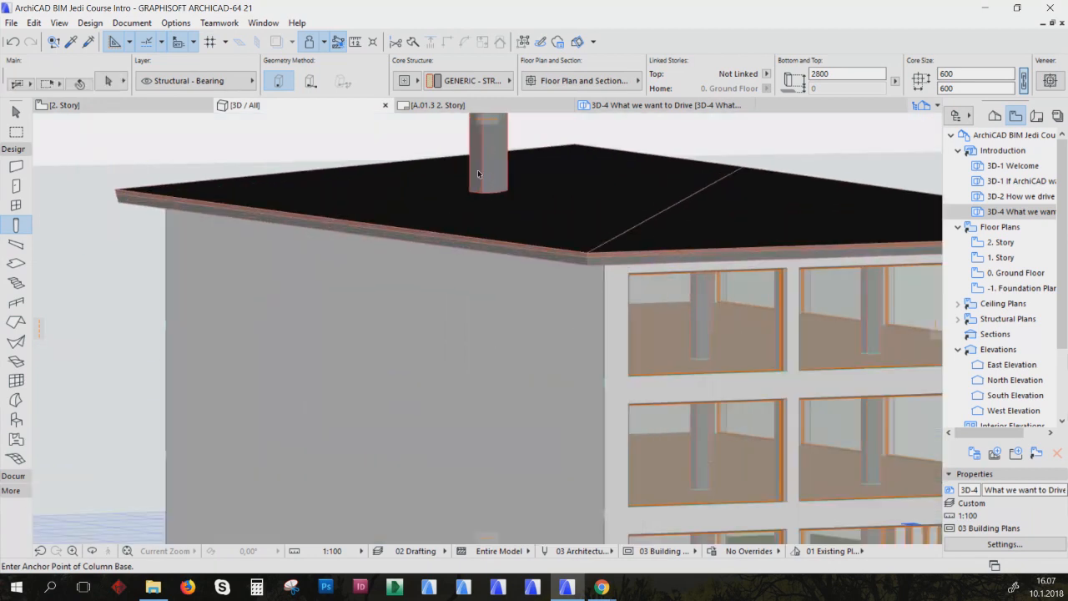
shift+click(492, 179)
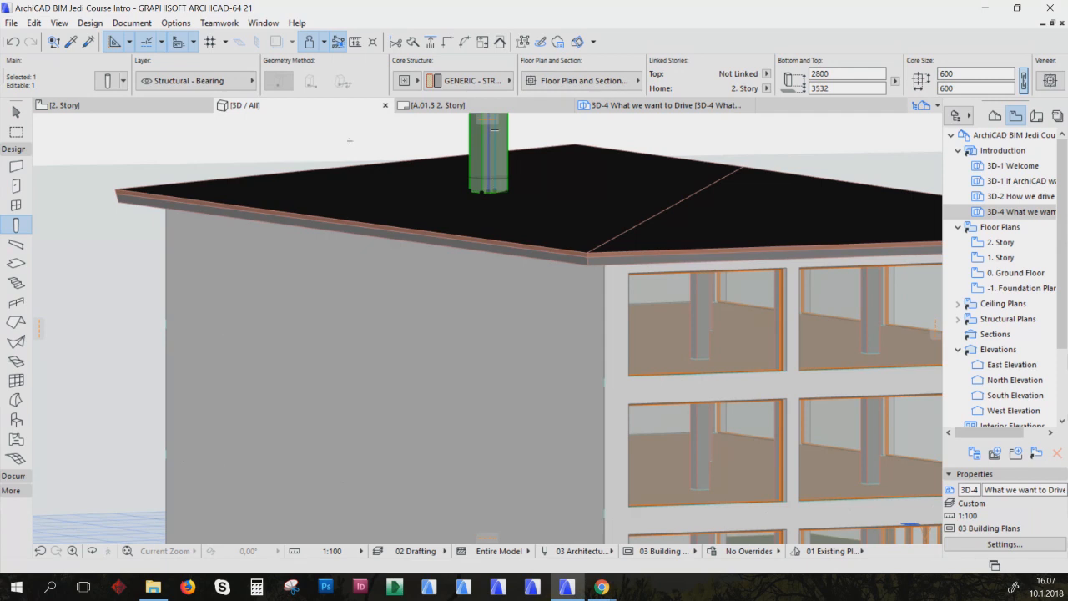
Try a 45° pitch on the selected roof, inspect how it meets the column, and undo the pitch change
click(15, 111)
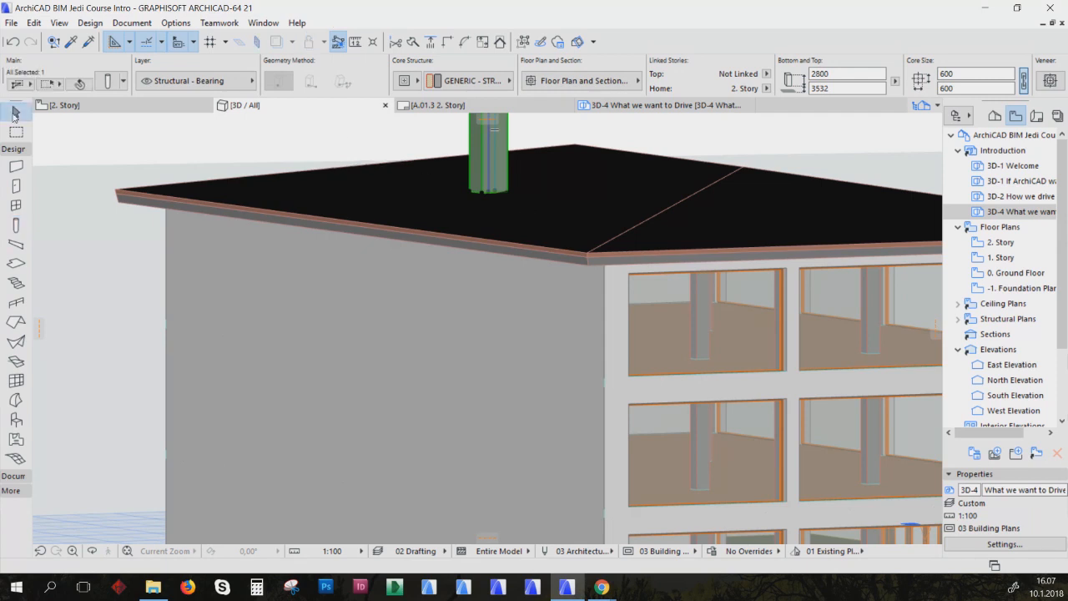
click(714, 163)
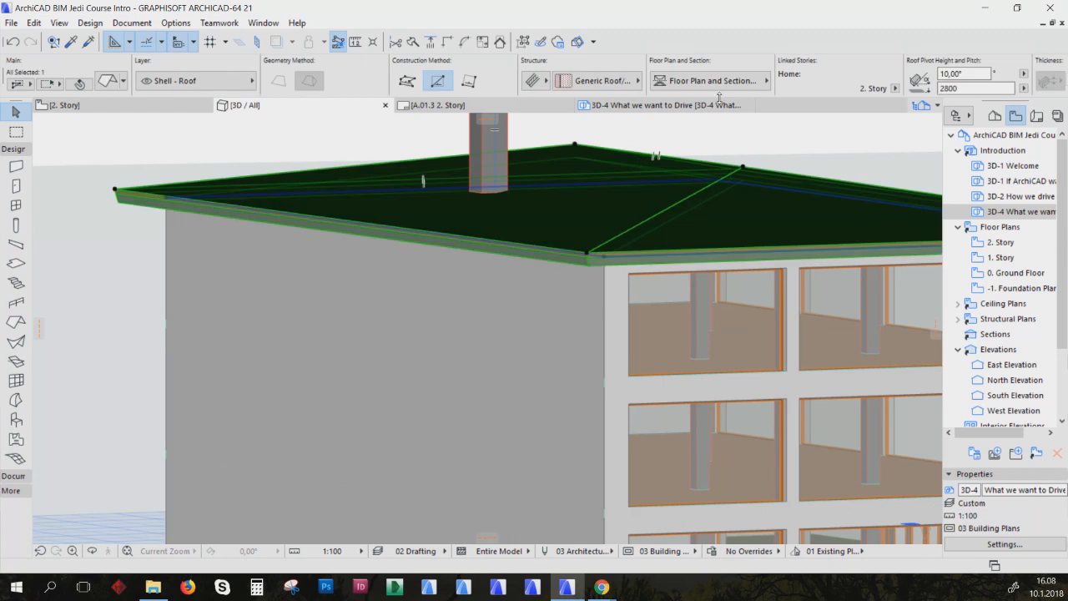
click(963, 74)
text(45)
key(Return)
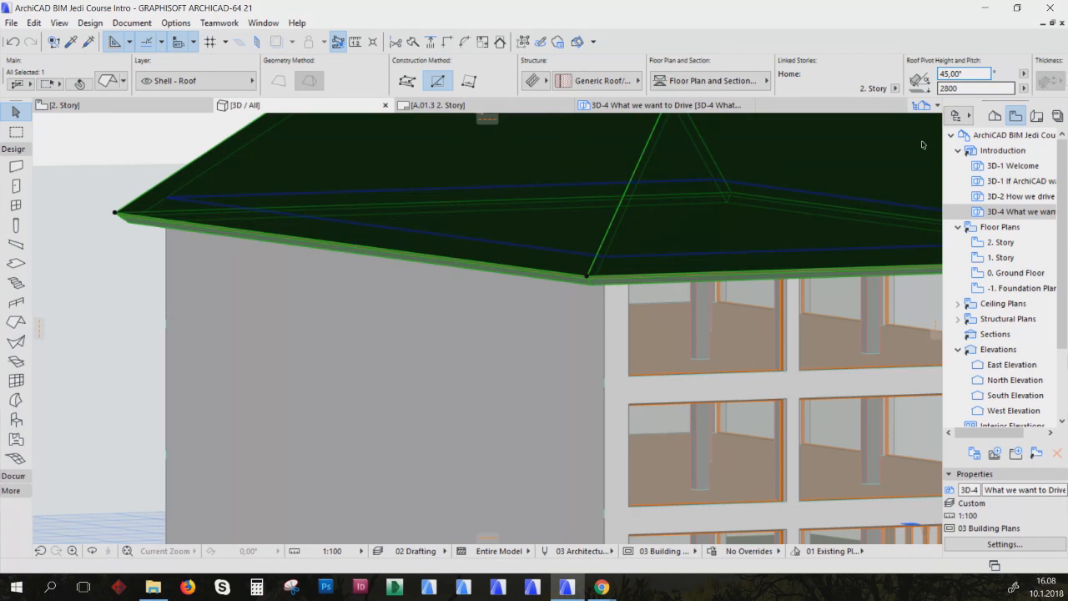
scroll(792, 313, down, 3)
middle_drag(708, 233, 674, 289)
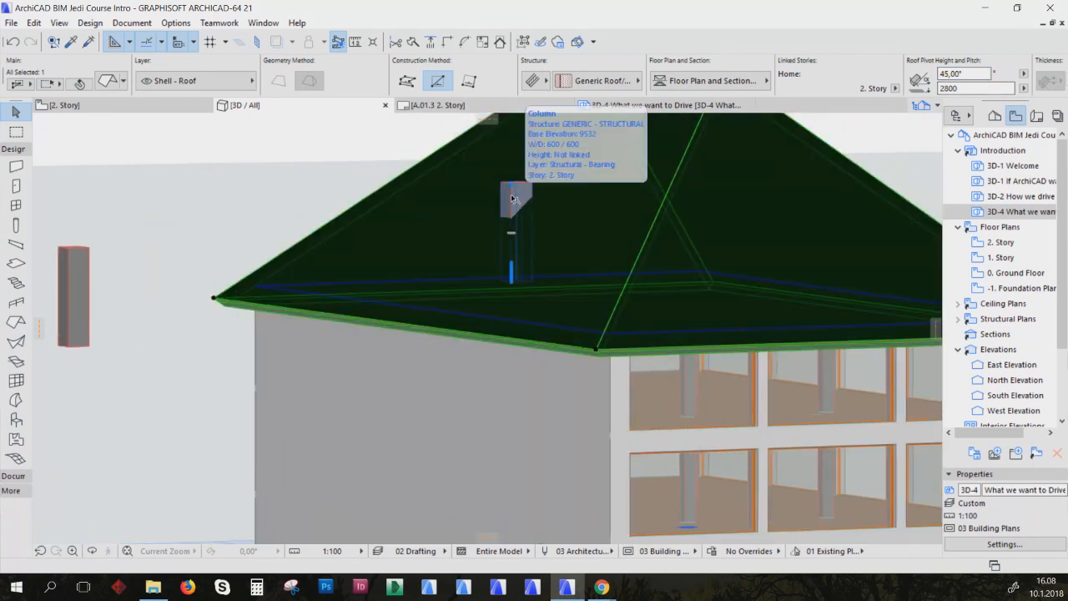
click(12, 42)
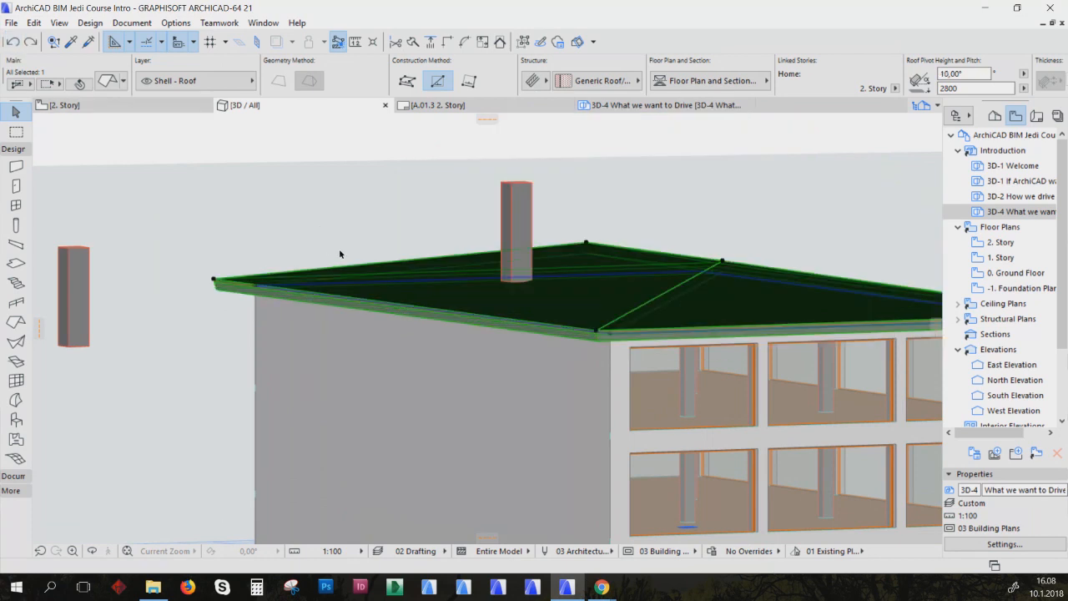
Select the column on the roof and show the Coordinates palette
click(519, 187)
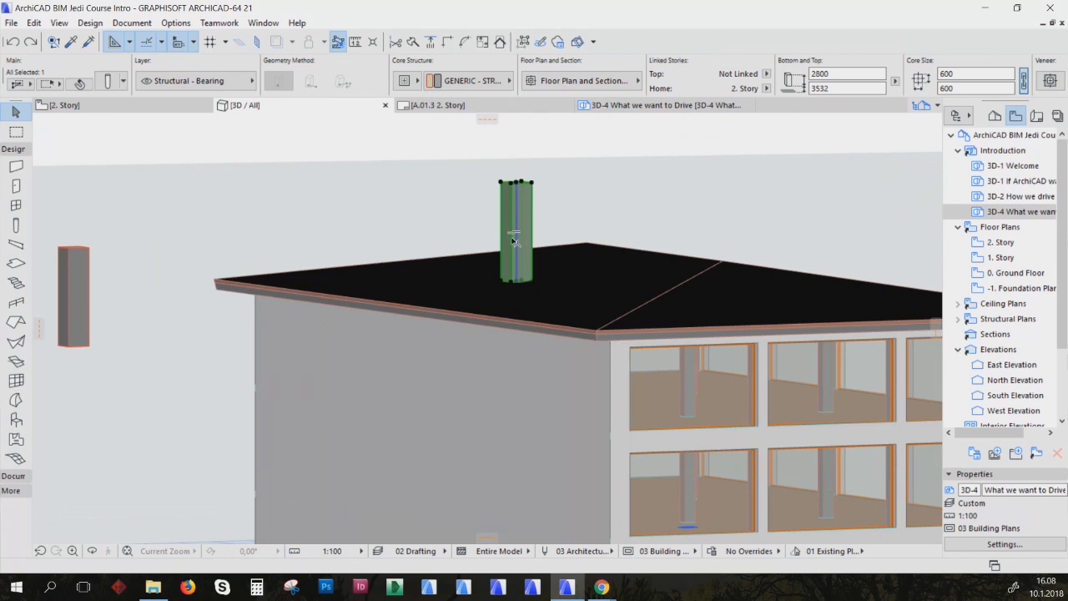
click(277, 25)
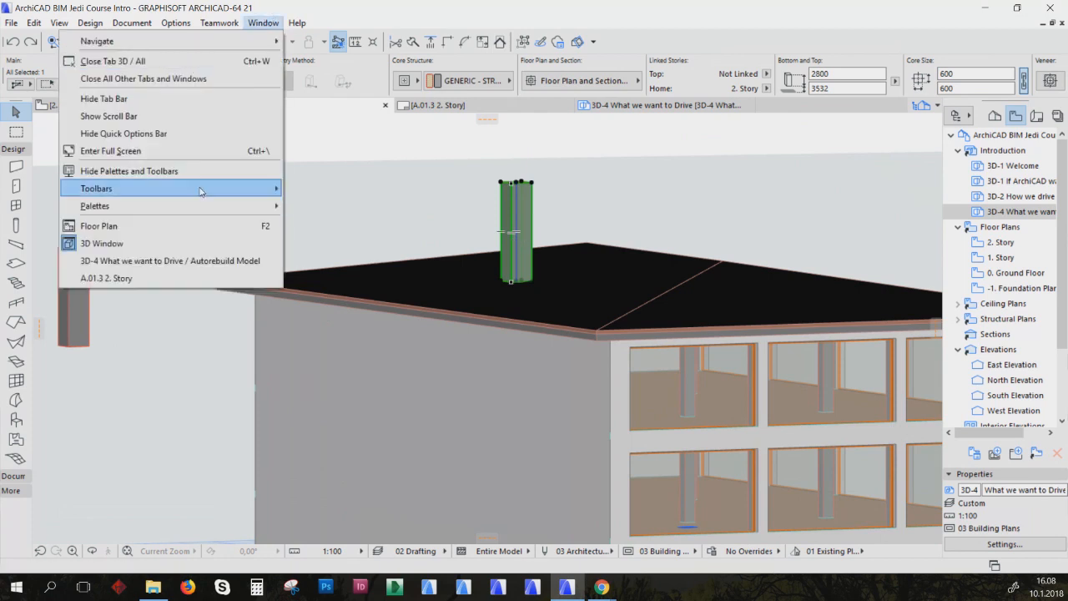
mouse_move(200, 188)
key(Right)
key(Down)
key(Down)
mouse_move(167, 205)
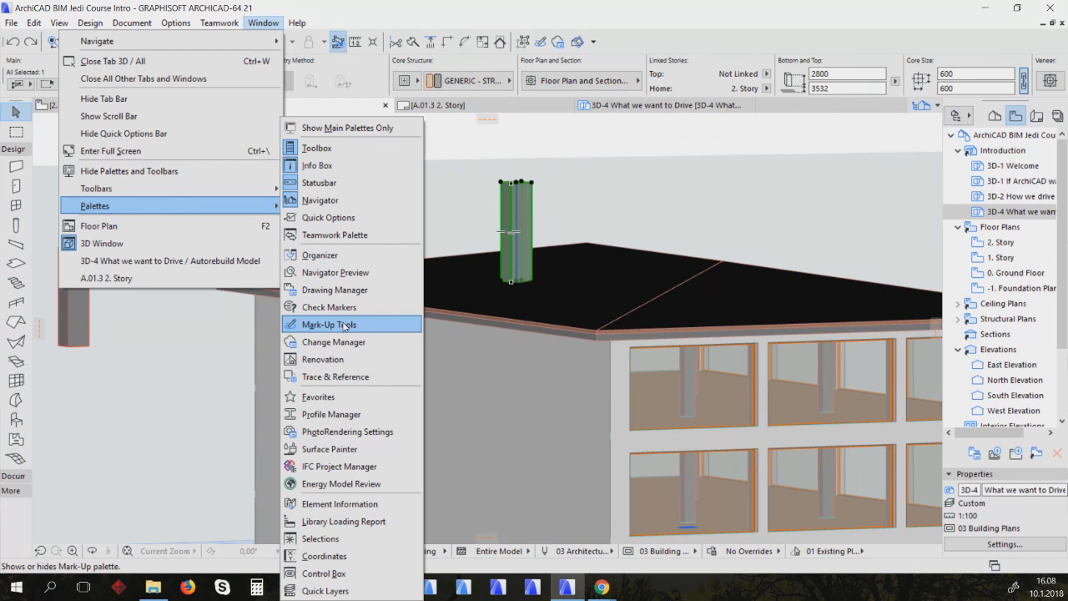
click(324, 556)
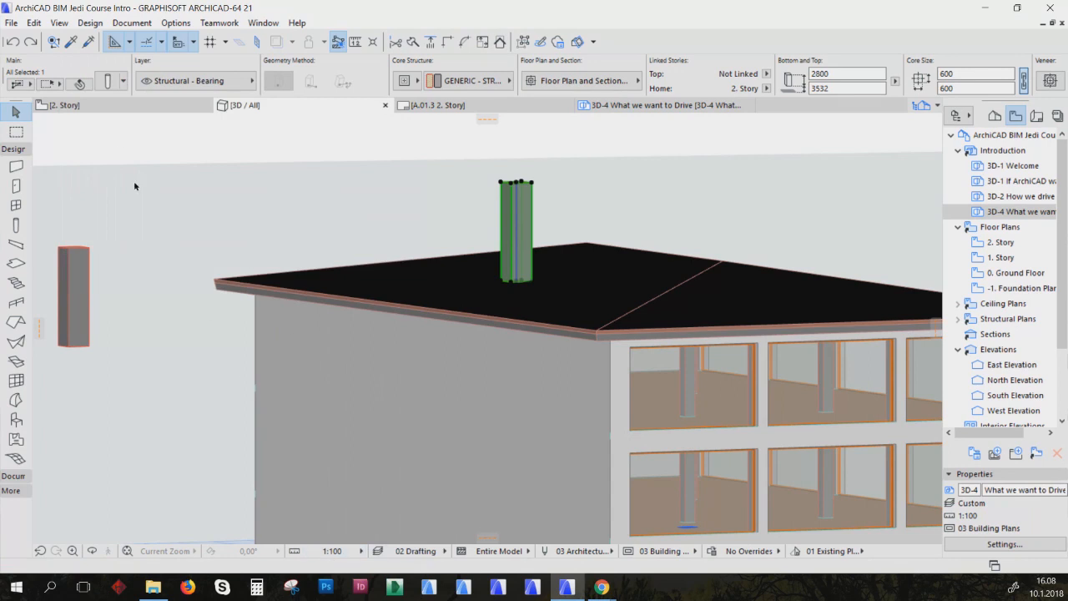
Return to the 2. Story floor plan and dock the Coordinates palette along the edge of the drawing area
click(84, 105)
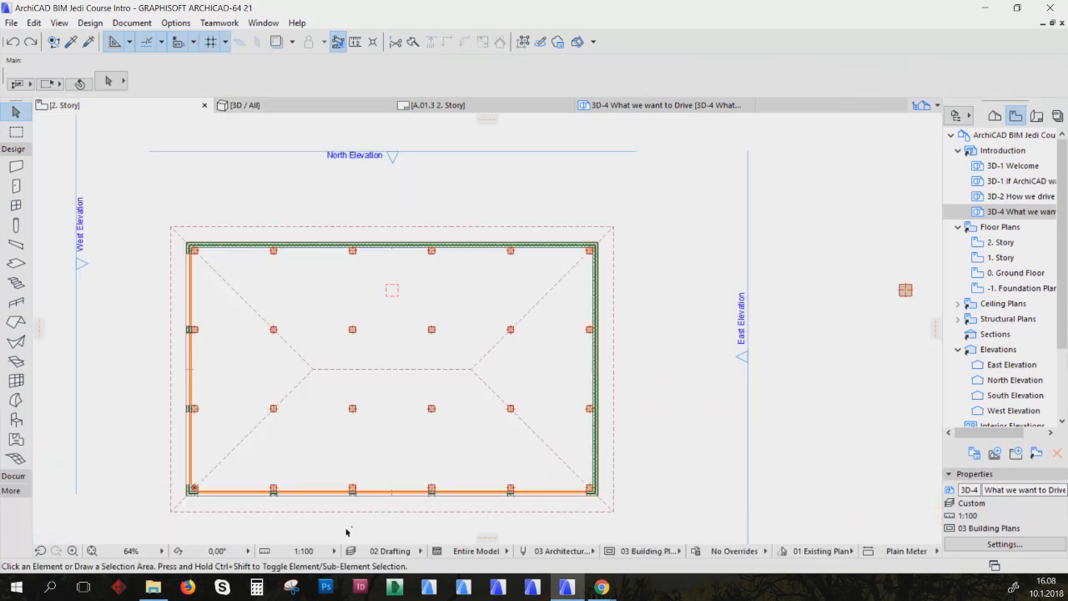
click(264, 23)
mouse_move(278, 203)
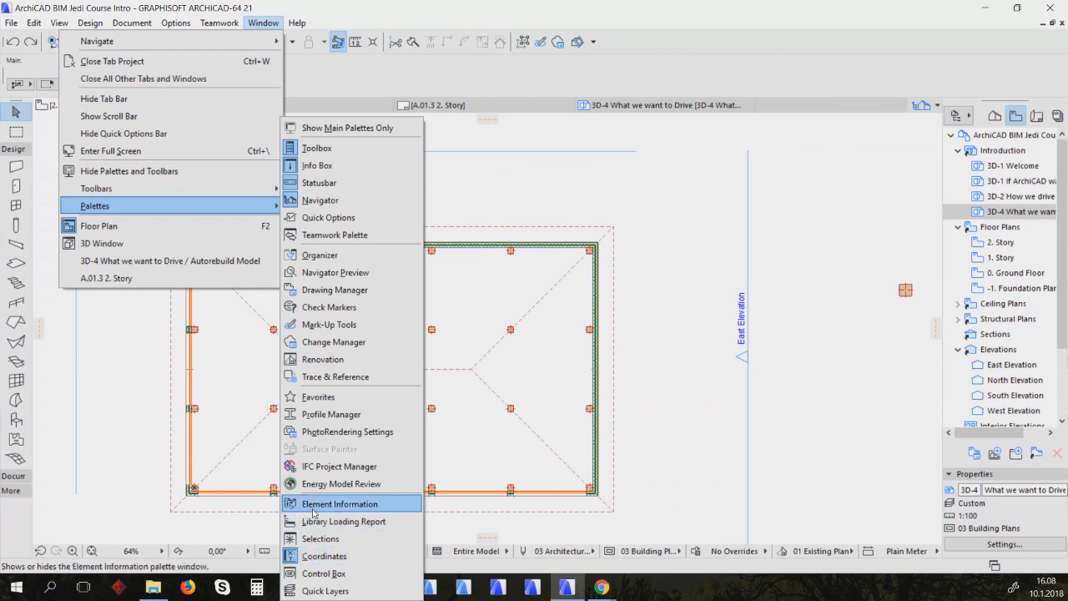
click(164, 474)
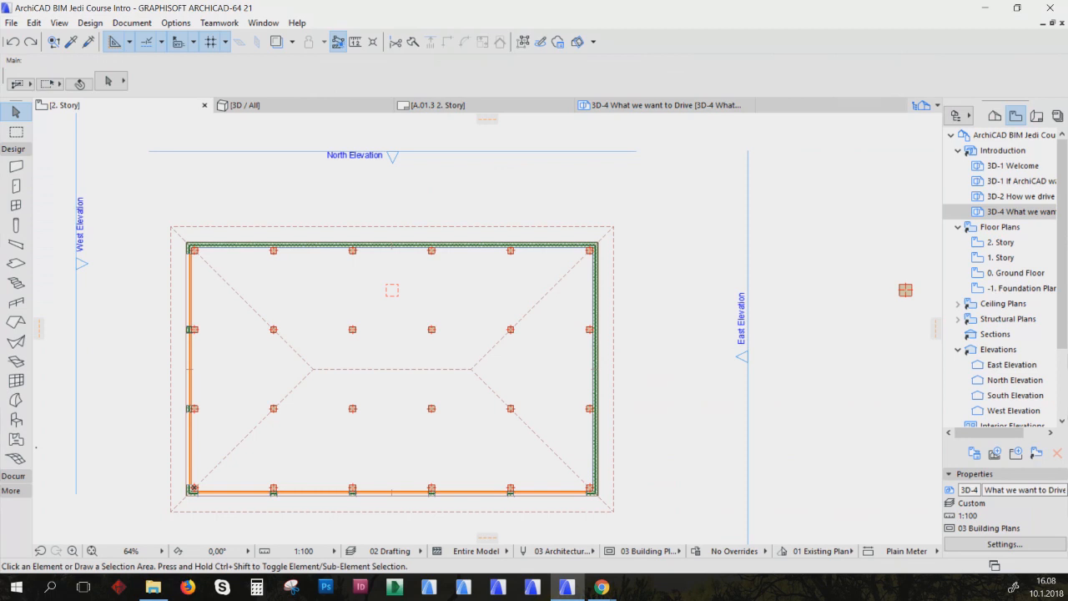
drag(0, 335, 20, 586)
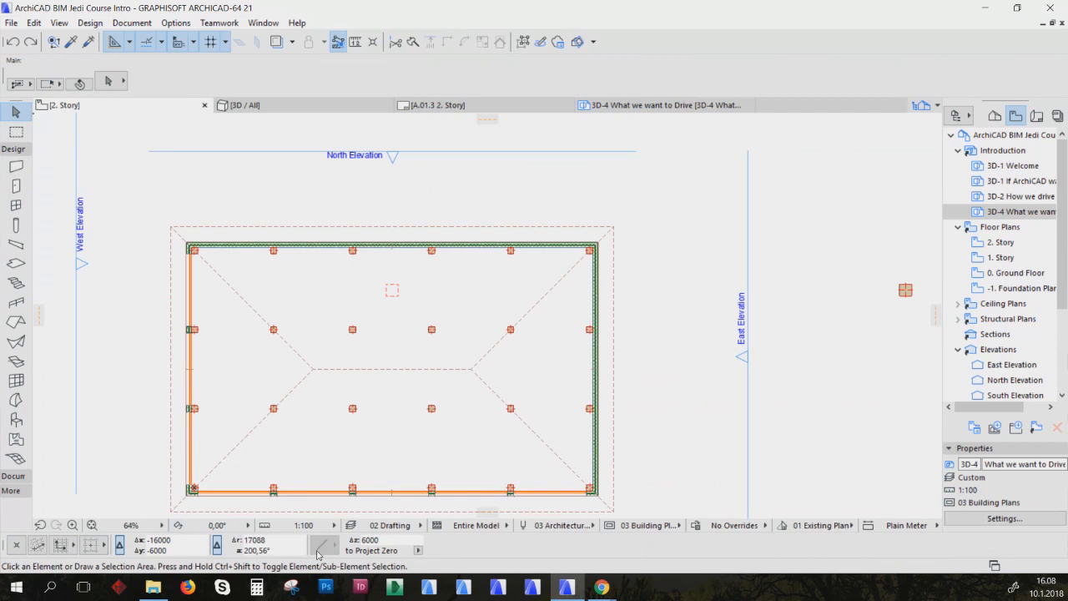
Toggle the display of the Control Box palette
click(261, 24)
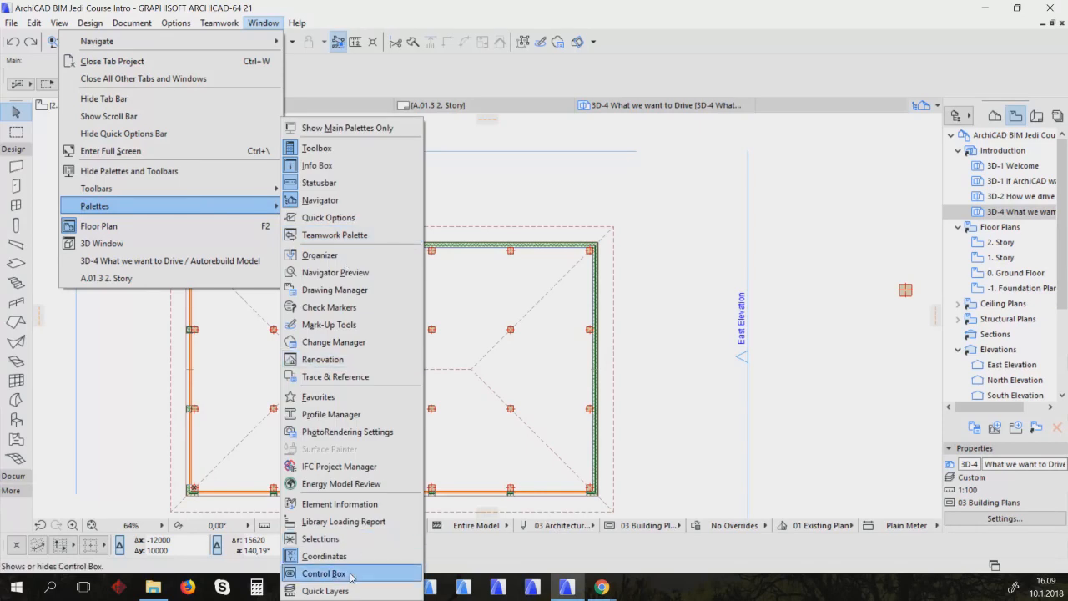
click(352, 574)
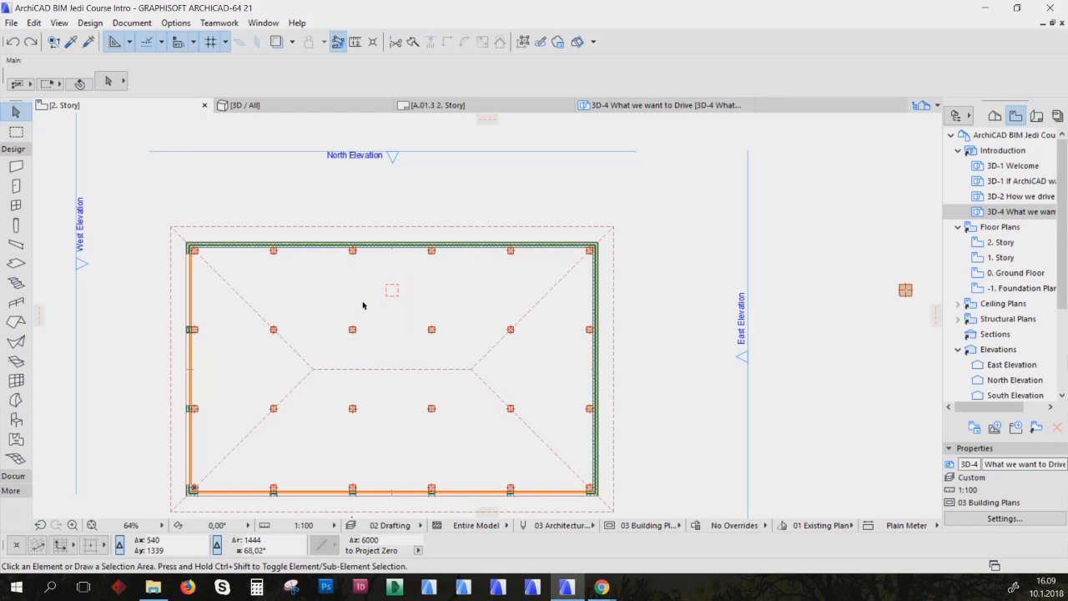
click(313, 225)
click(294, 209)
Activate the Column tool, turn on gravity from the Coordinates palette, and review the elevation reference options
click(15, 224)
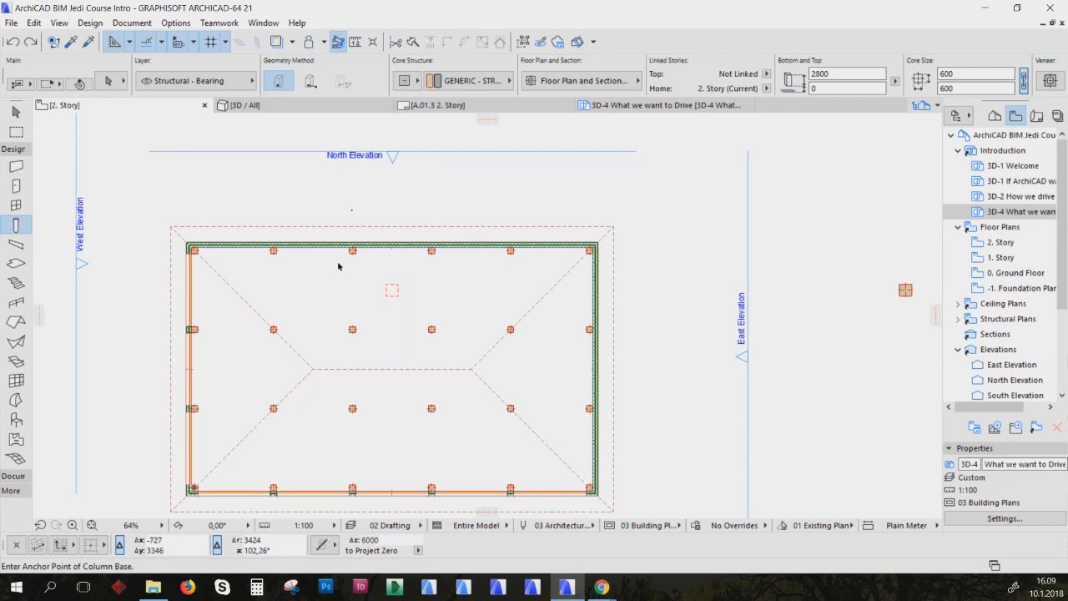
click(329, 551)
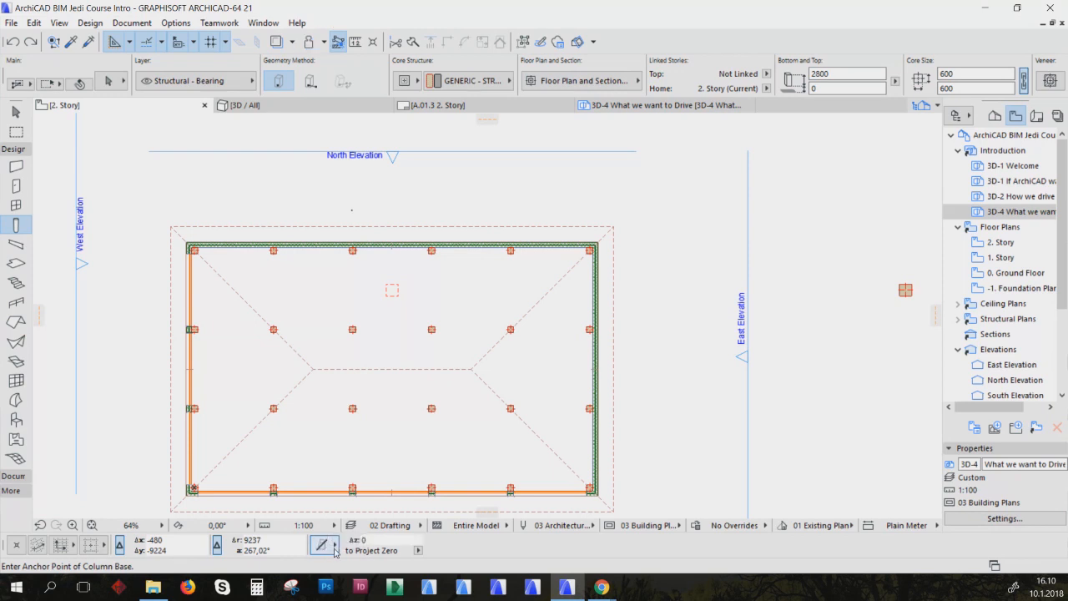
click(334, 549)
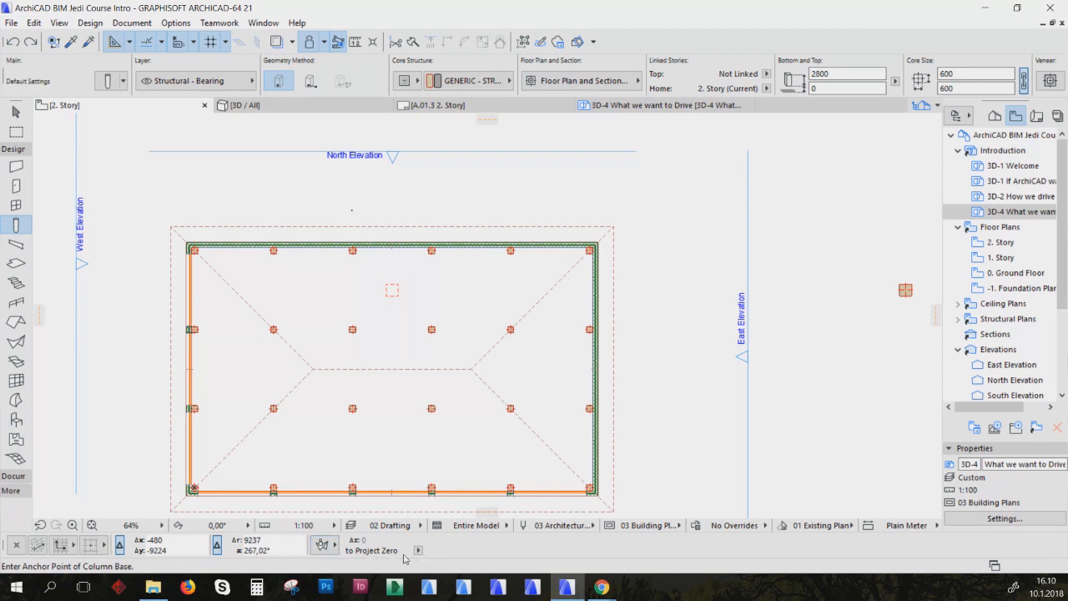
click(417, 550)
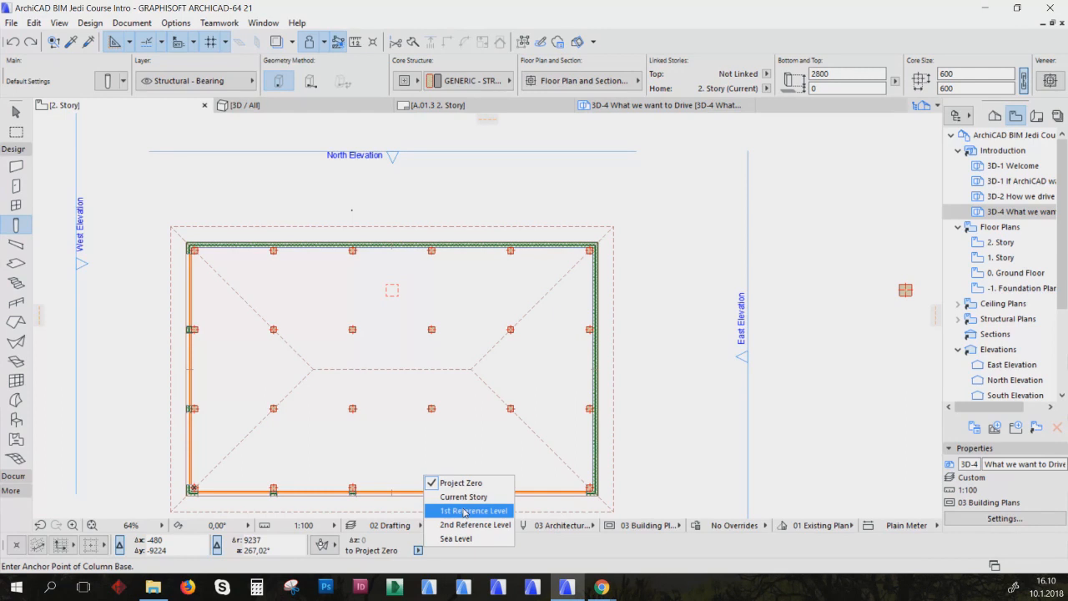
click(332, 547)
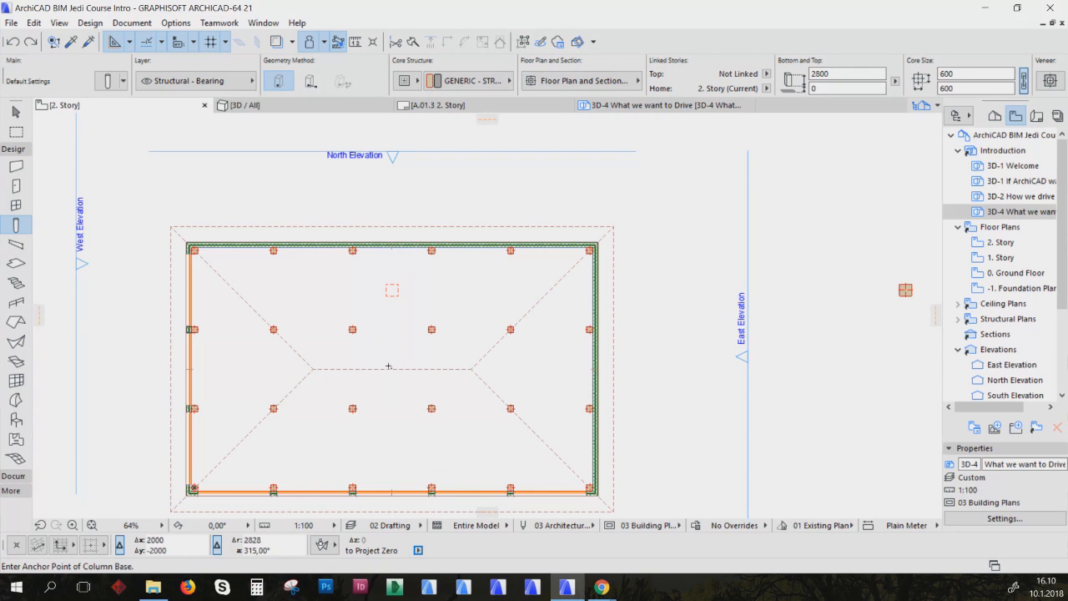
Switch gravity to Gravitate to Roof and place a column south of the ridge, midway between two existing columns, leaving it deselected
click(336, 547)
click(378, 534)
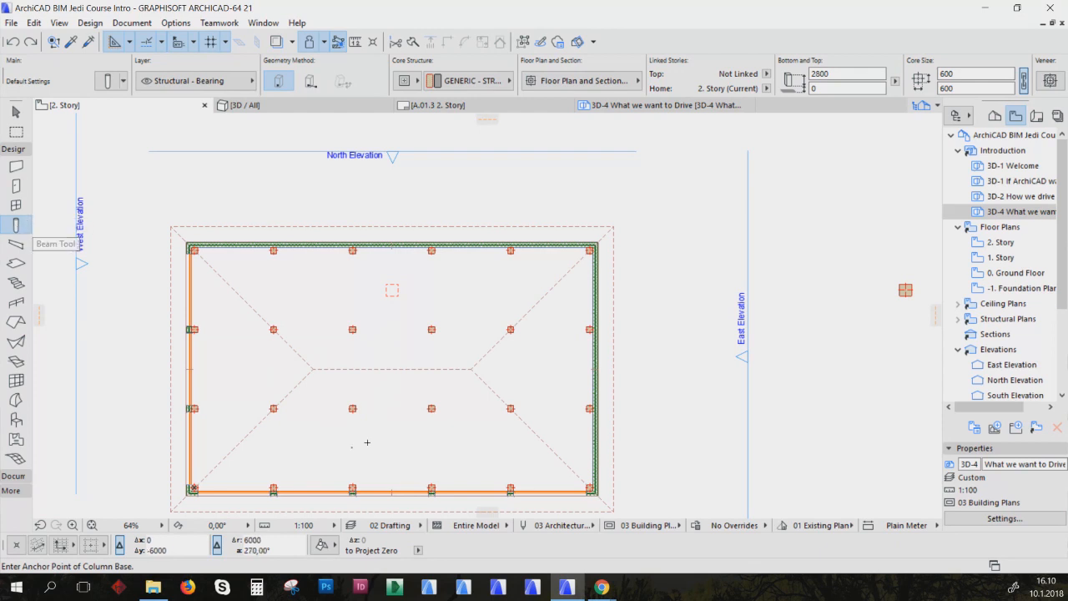
click(392, 408)
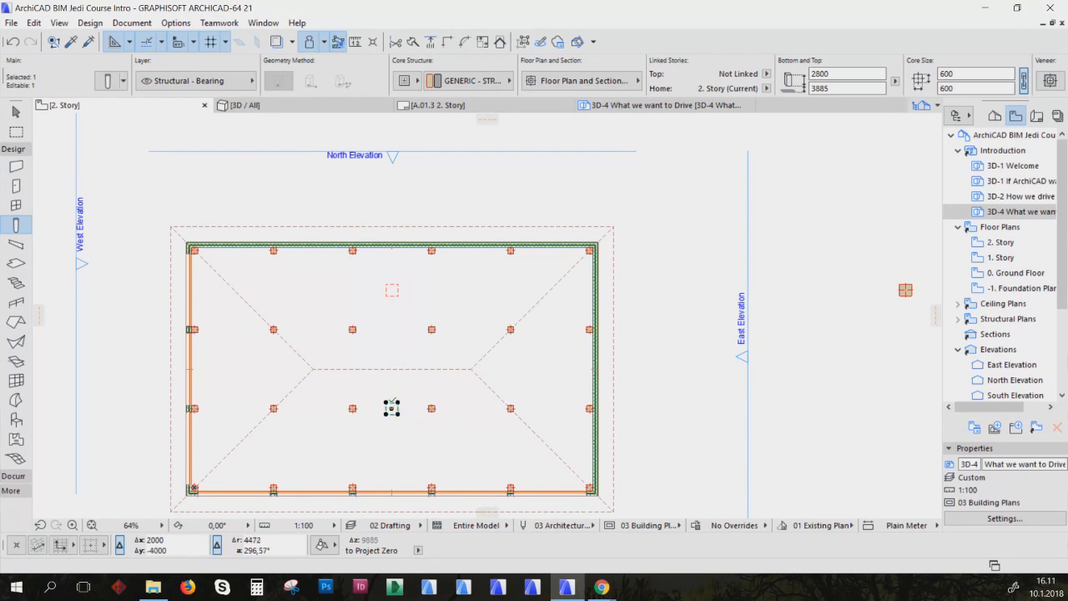
key(Escape)
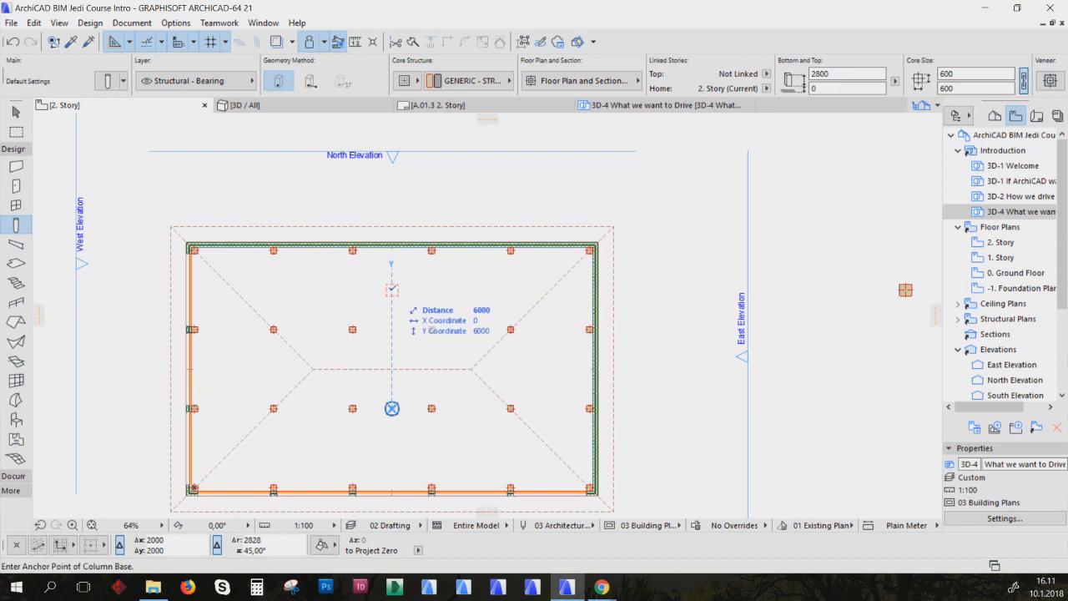
Select the column north of the ridge, followed by the one south of it, to compare their base elevations
shift+click(391, 288)
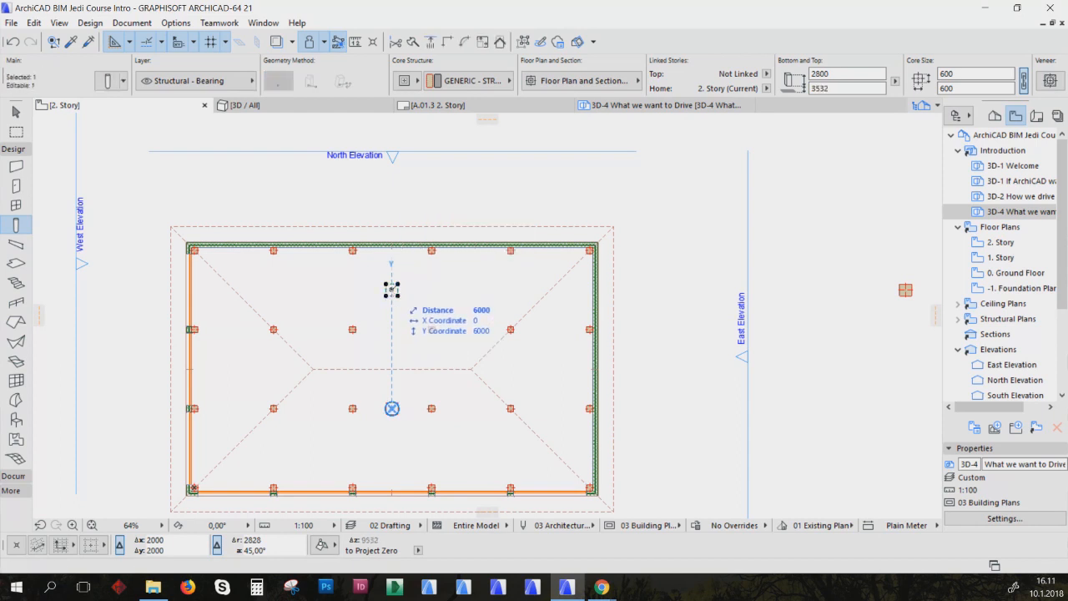
click(392, 408)
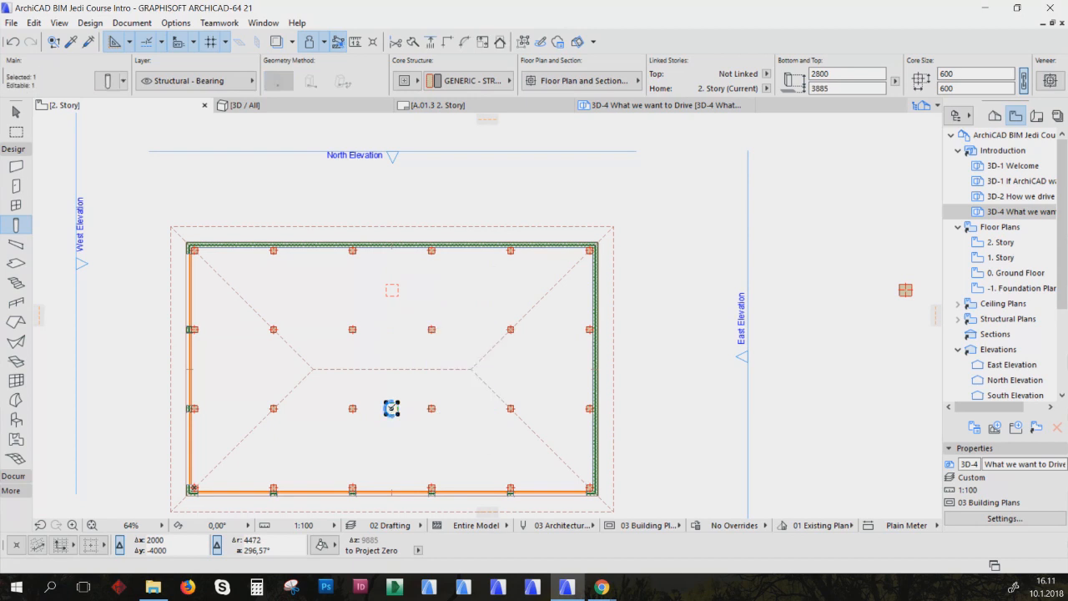
click(392, 408)
right_click(409, 391)
click(446, 515)
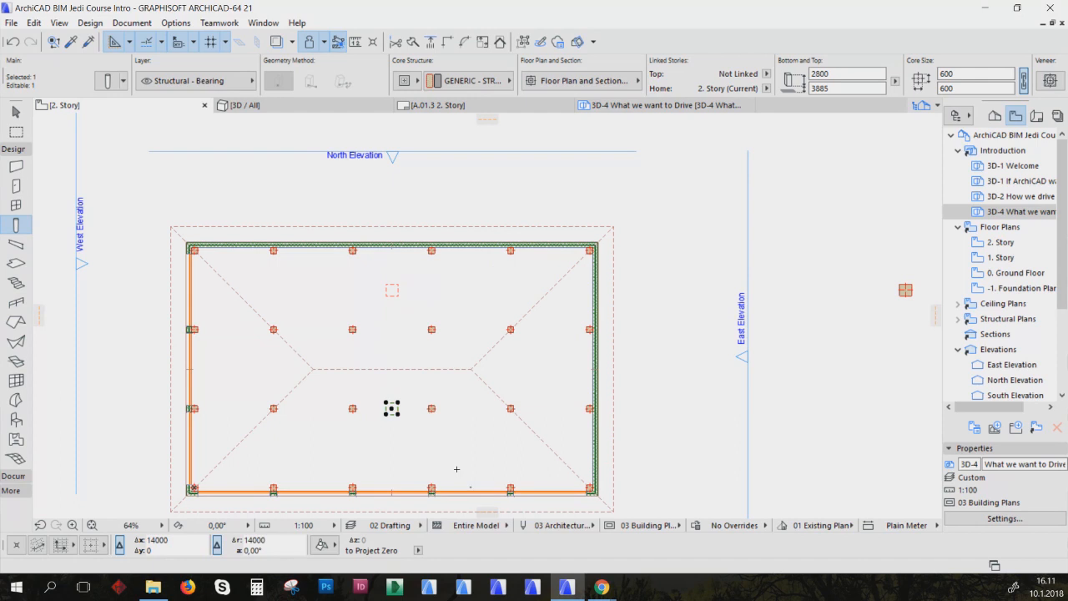
Deselect the column south of the ridge and measure from the second-row column that is third from the west wall
key(Delete)
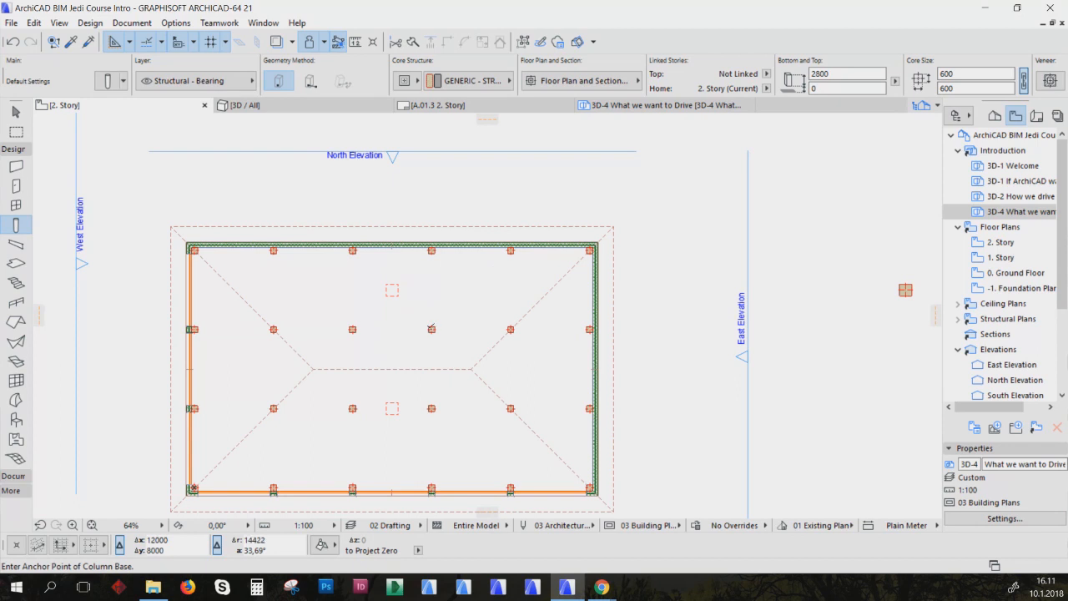
click(432, 329)
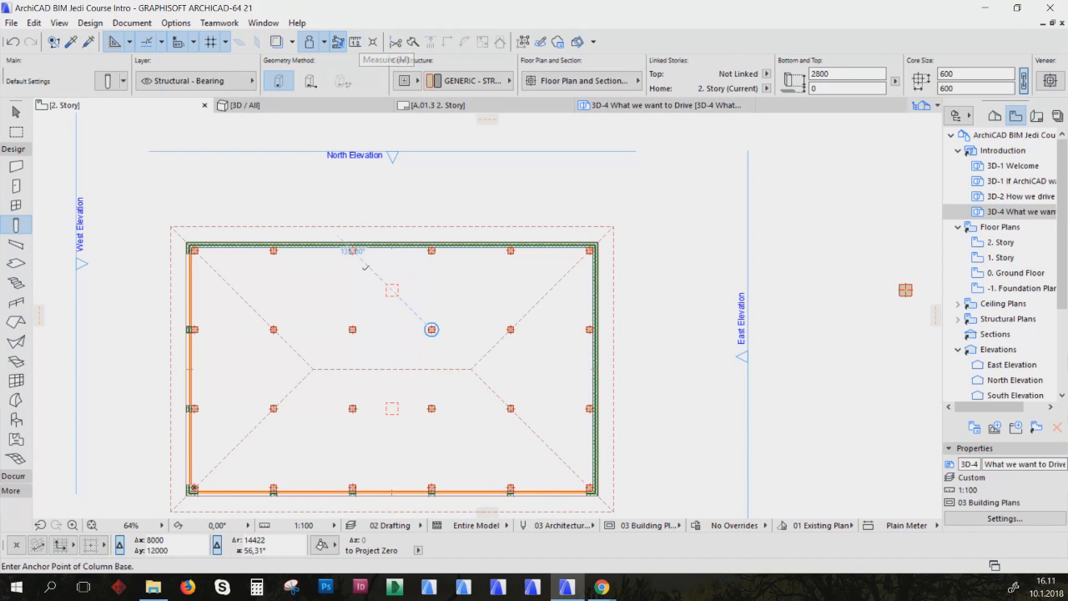
key(m)
click(351, 328)
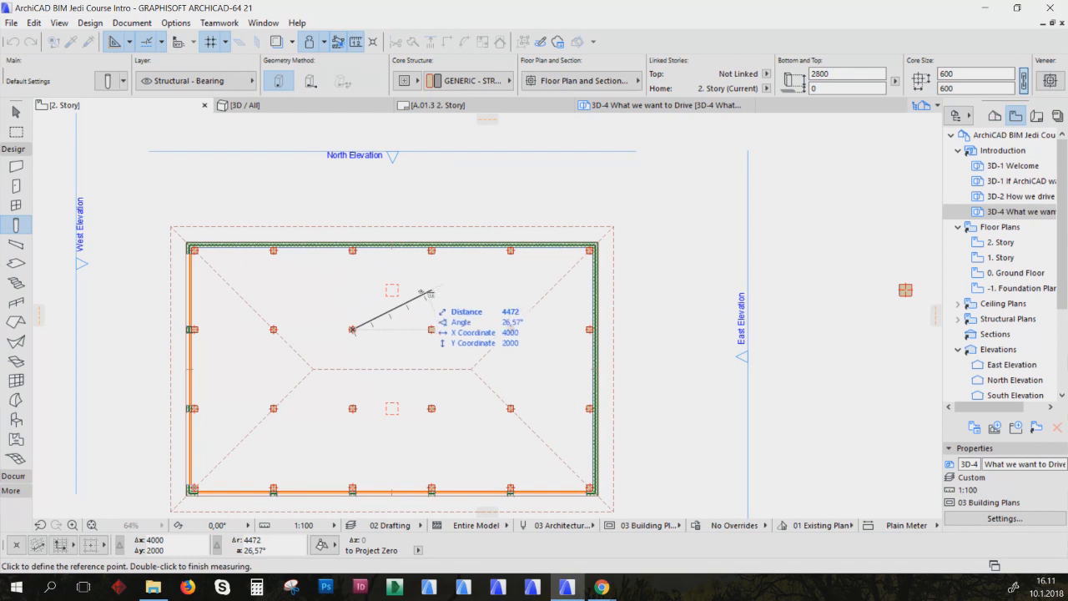
key(Escape)
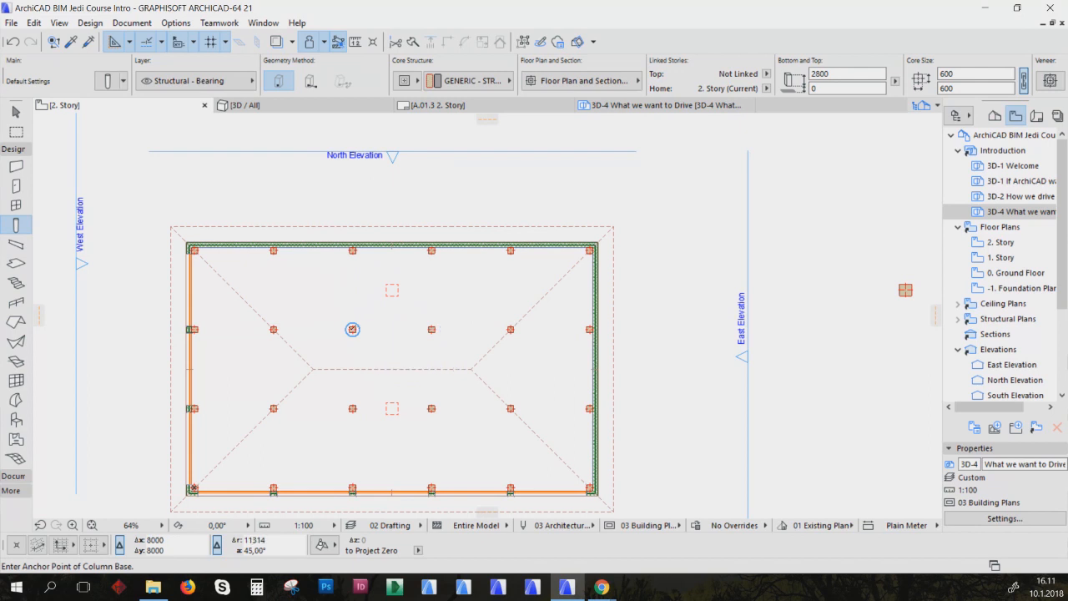
Set snap points on the second-row and third-row columns around the ridge's west end to bring up guide lines between them
click(352, 329)
scroll(191, 408, up, 3)
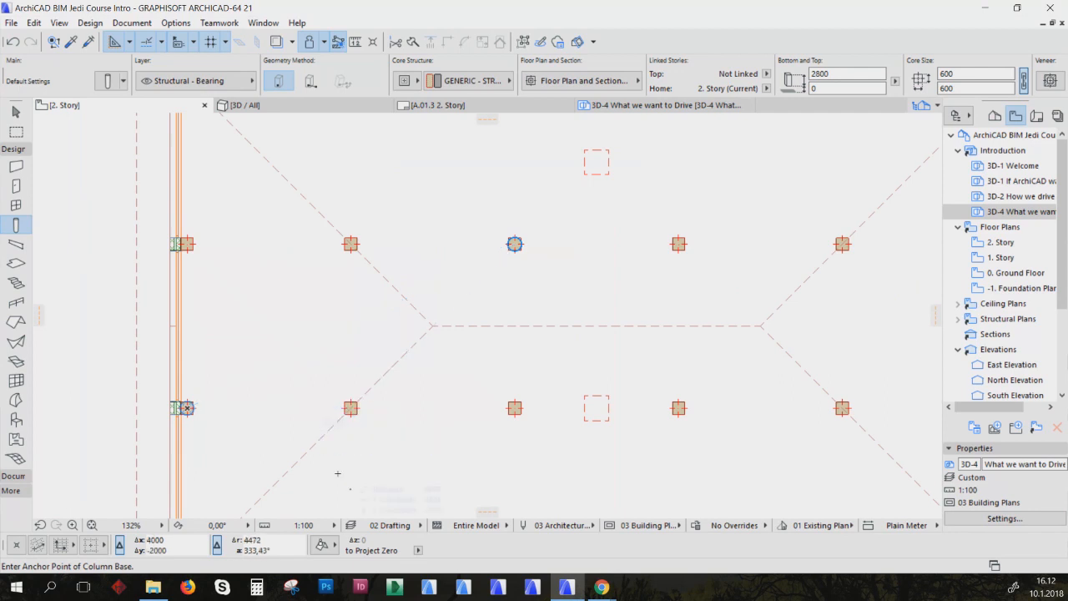
click(350, 407)
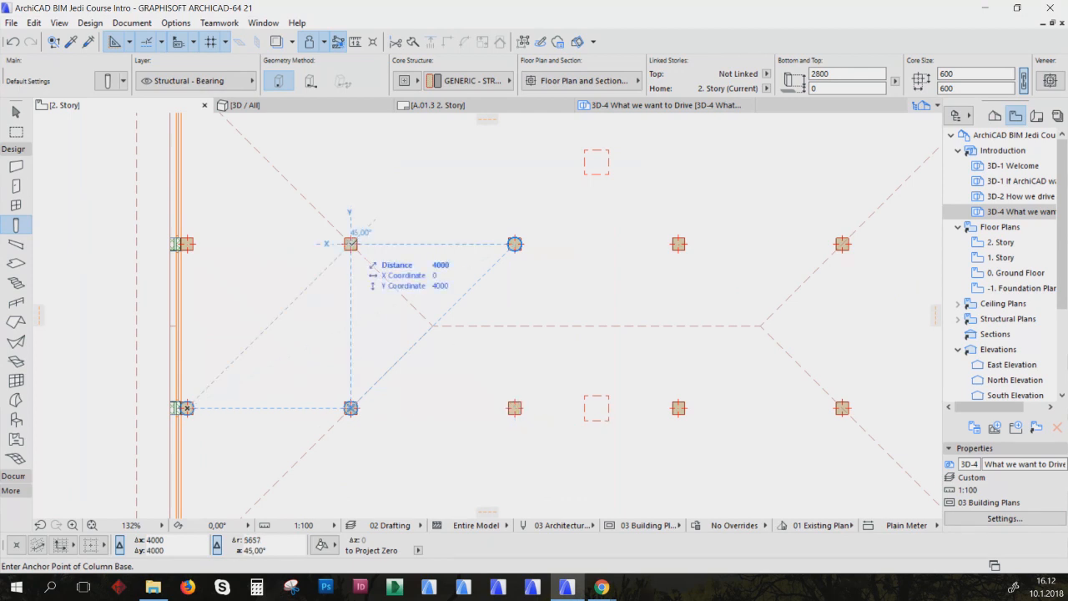
click(350, 244)
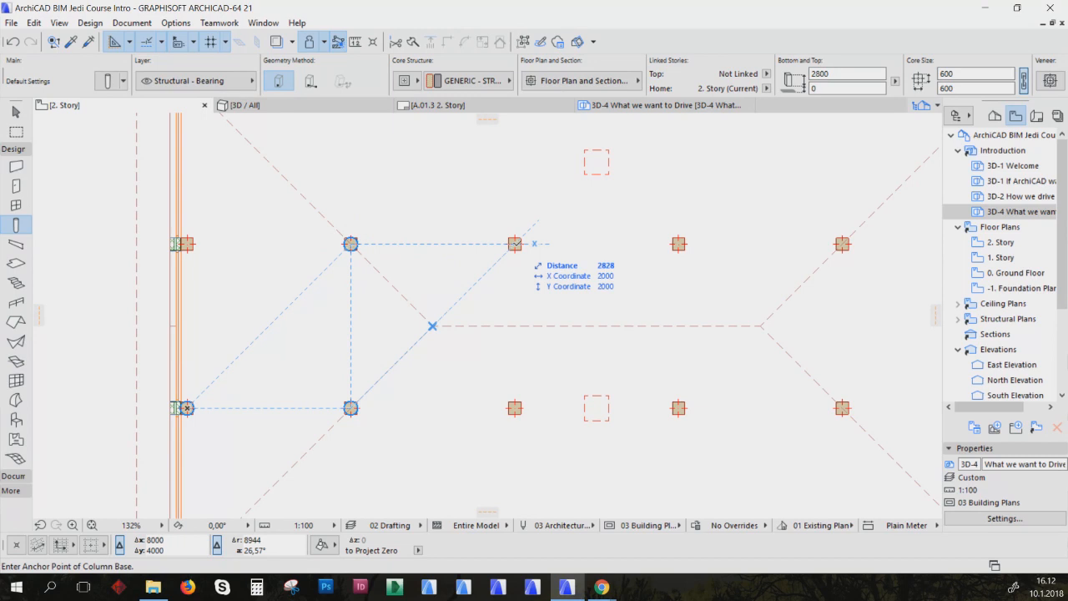
click(262, 23)
mouse_move(242, 205)
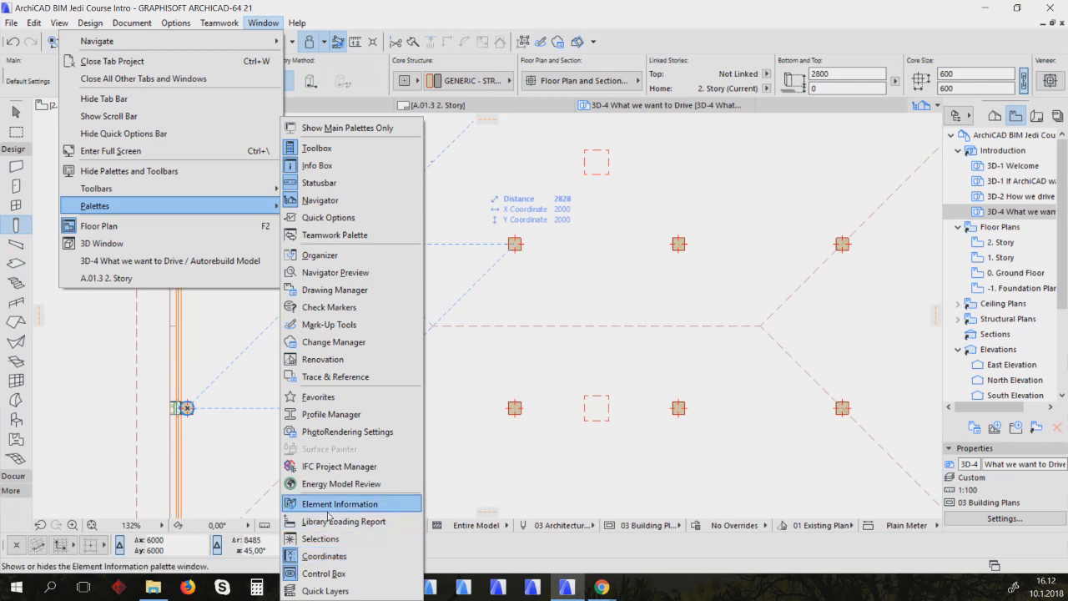
click(485, 437)
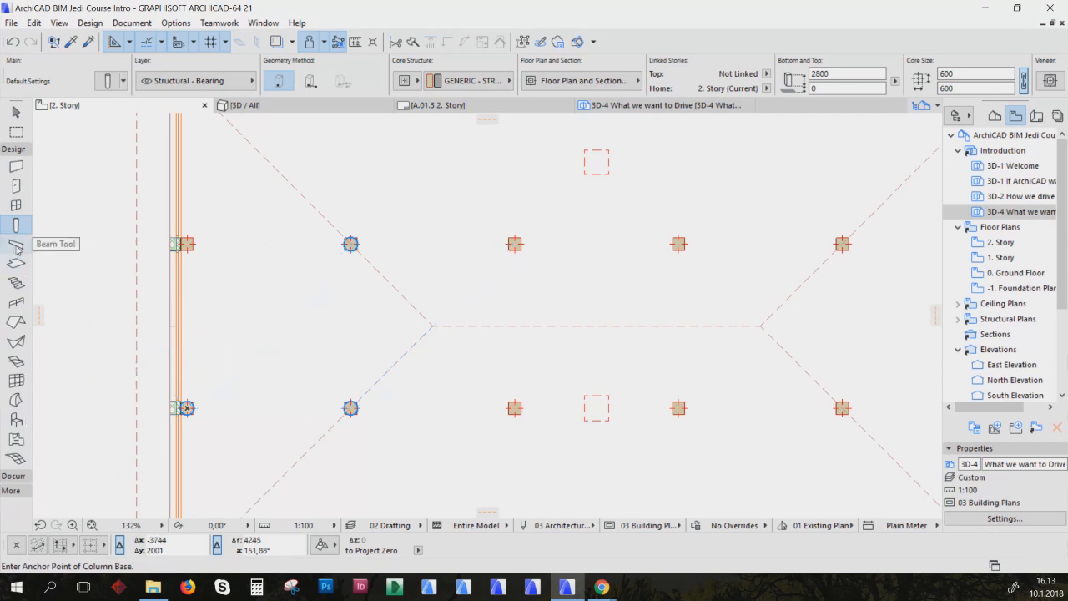
Draw a horizontal wall with an X distance of 5000 outward from the east wall's outer face, and delete that wall again
click(15, 166)
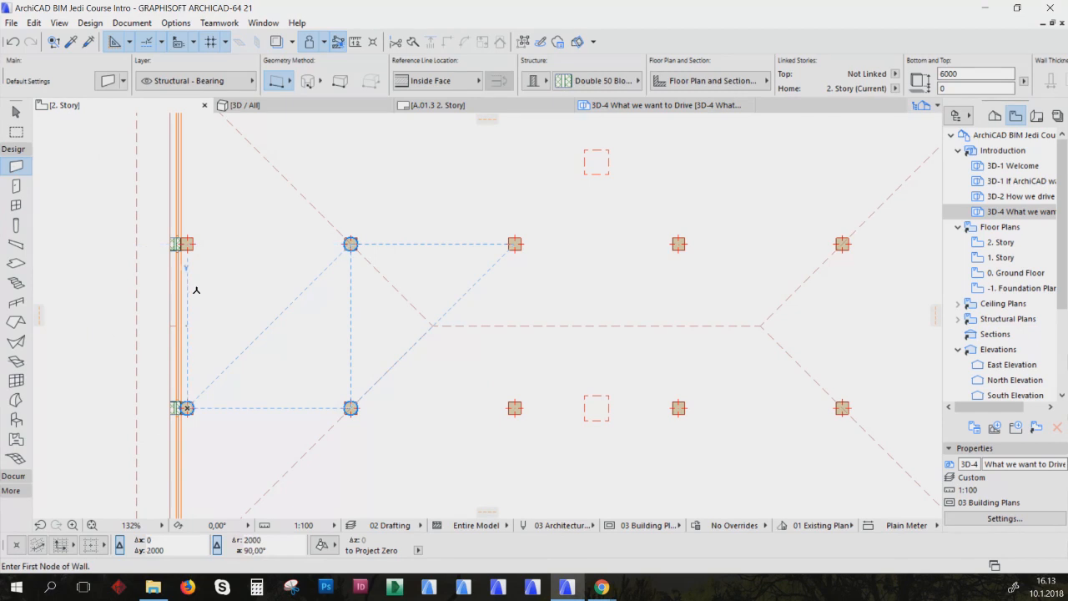
scroll(209, 294, down, 3)
middle_drag(239, 302, 196, 362)
scroll(598, 287, up, 3)
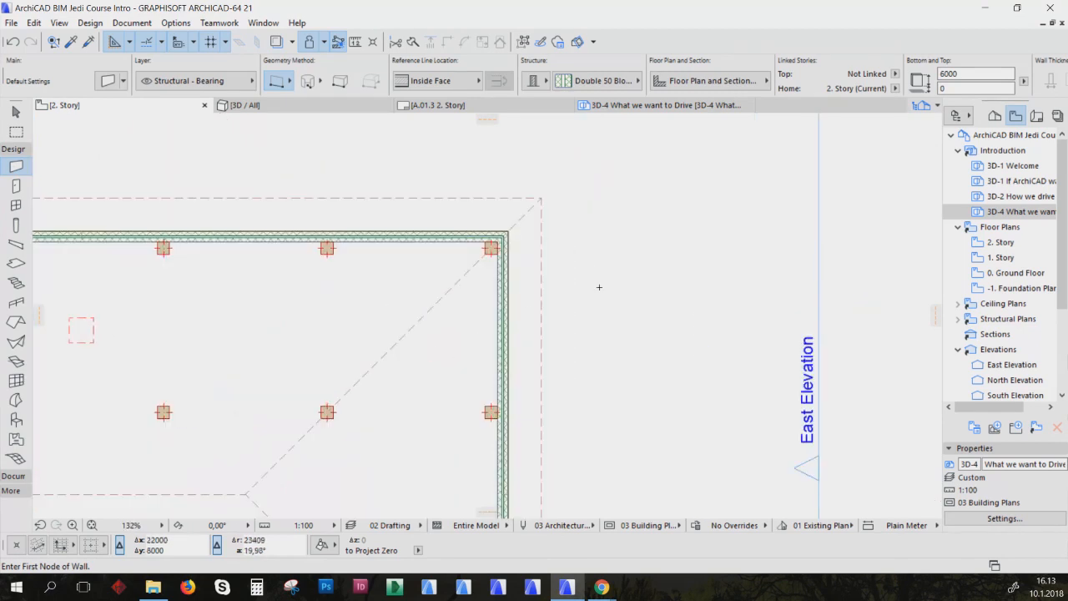
click(507, 325)
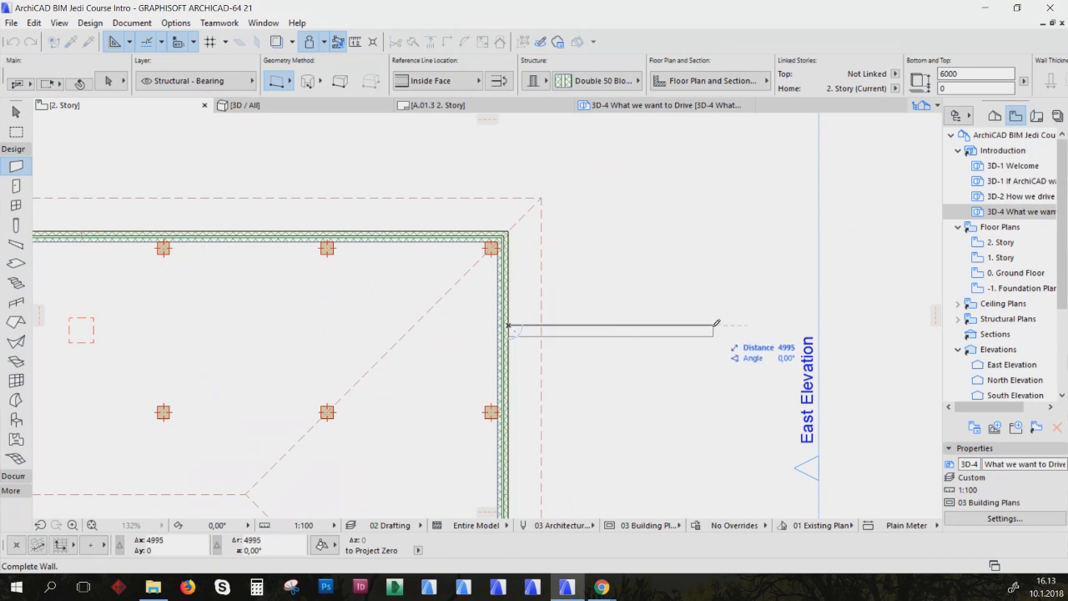
key(x)
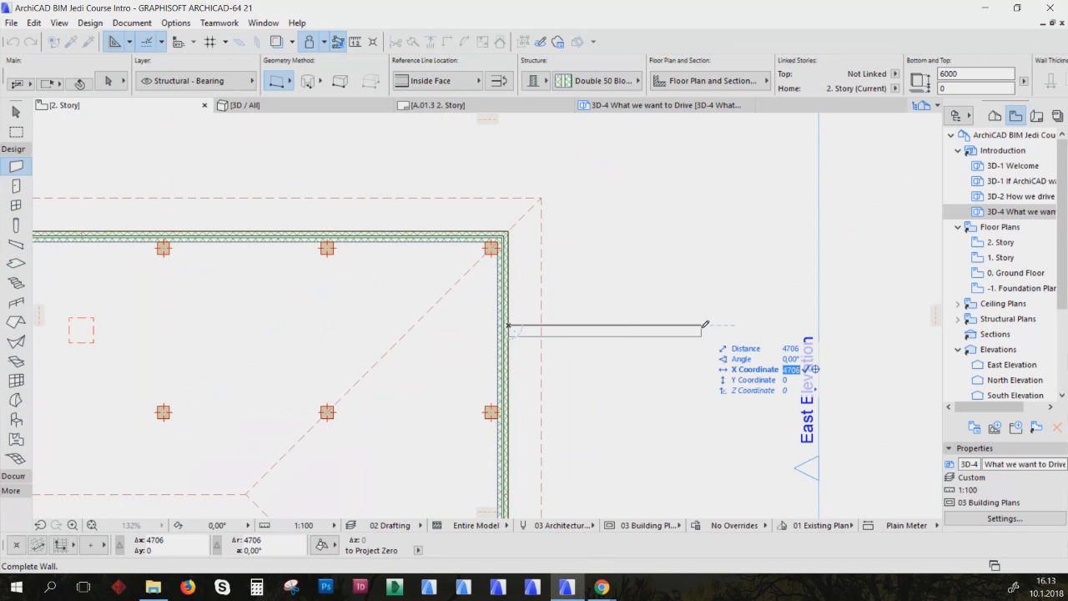
text(5000)
key(Return)
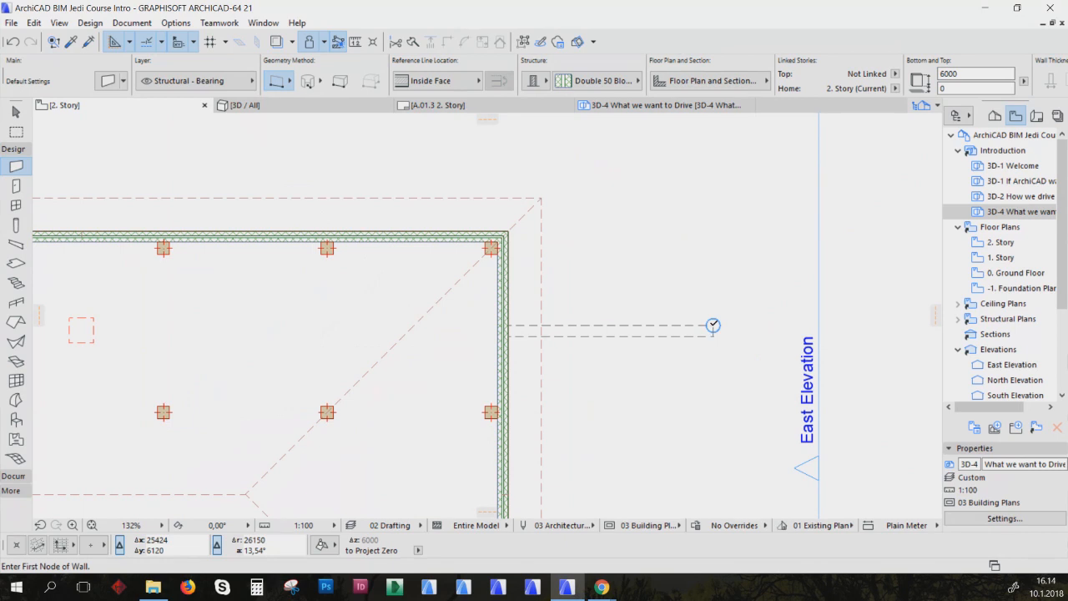
shift+click(713, 324)
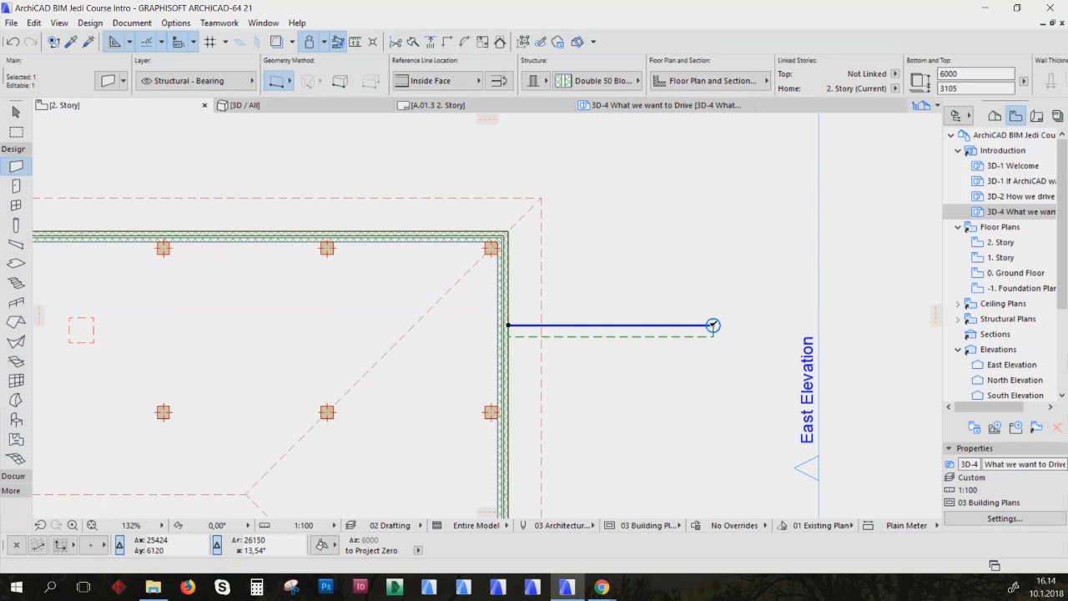
key(Delete)
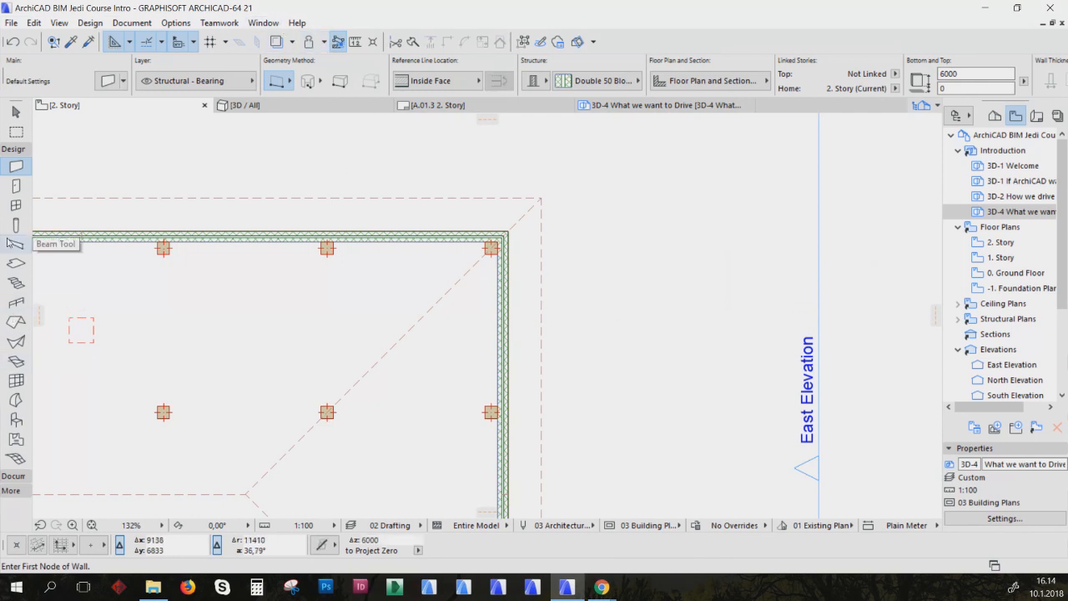
With gravity off, draw a slanted wall from the east wall's outer face to X 3000 and Y 4000
click(508, 320)
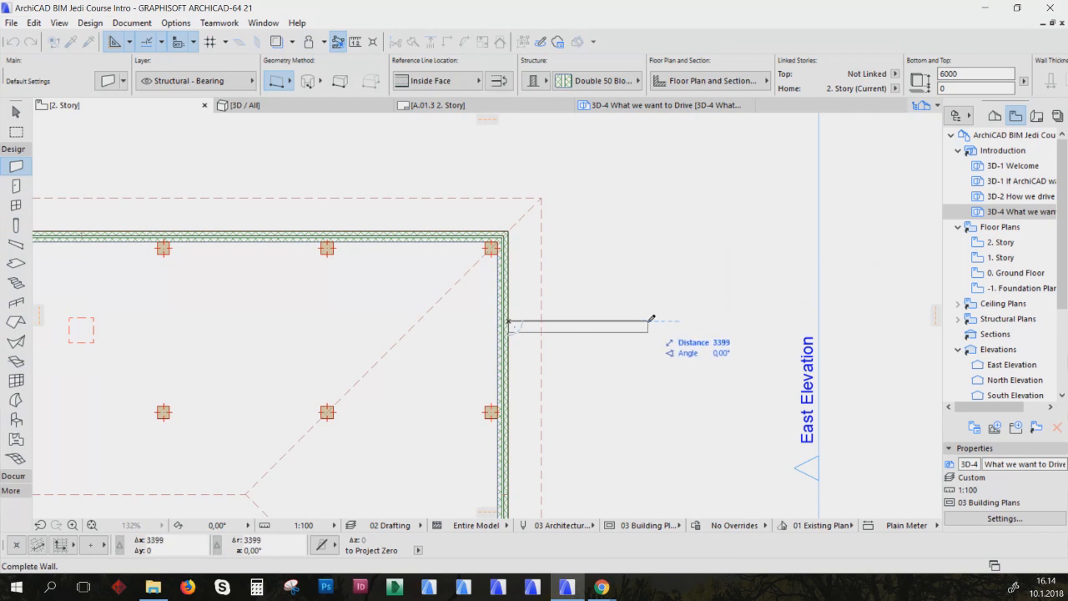
text(x3)
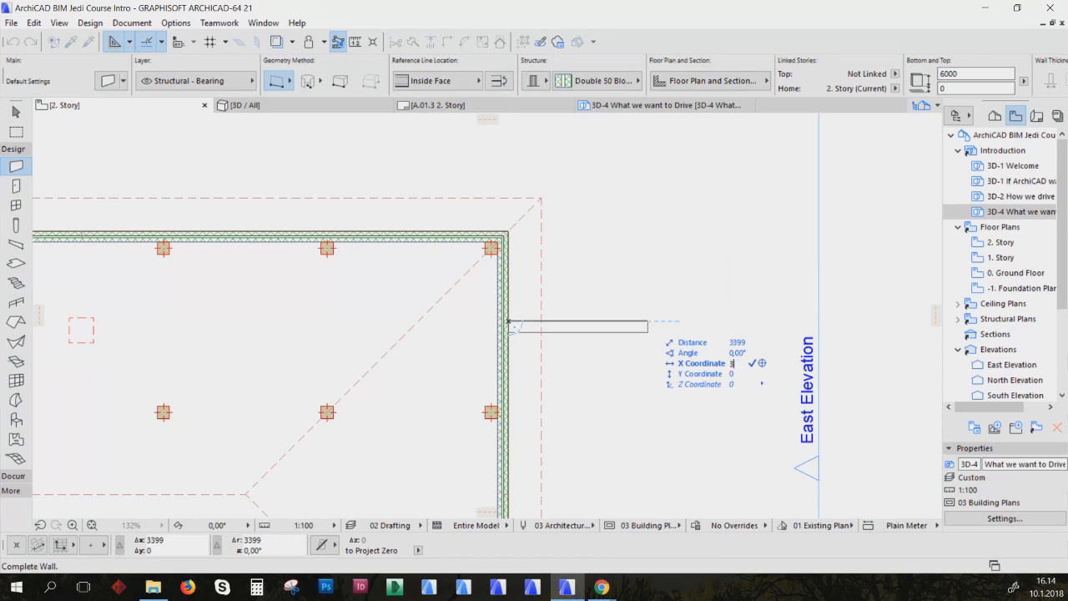
text(000)
key(Tab)
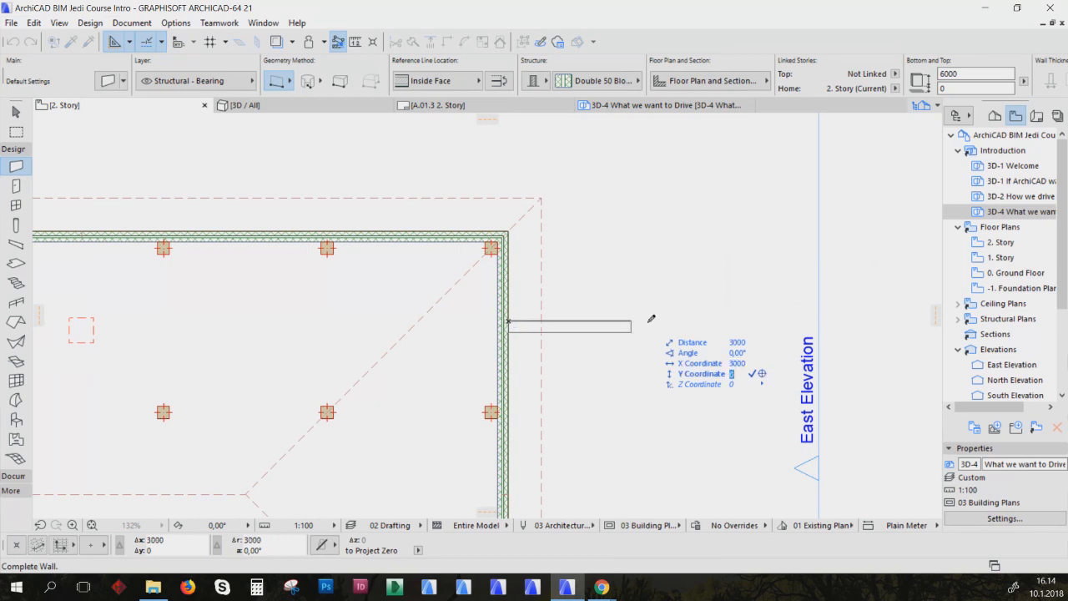
text(4000)
key(Return)
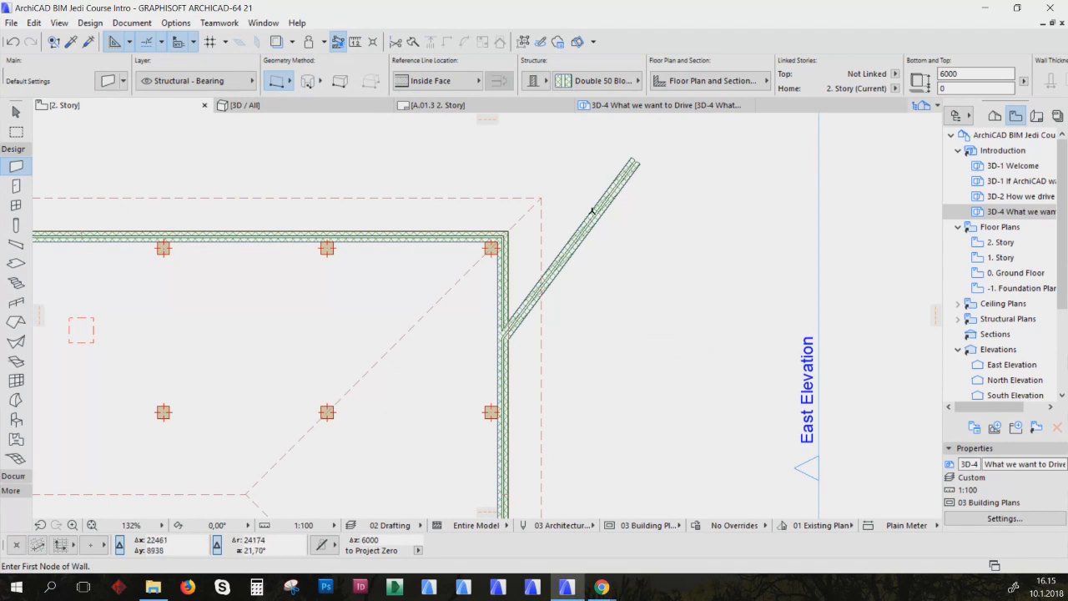
Draw a horizontal wall north of the building, ending at an X offset of 1000 beyond the slanted wall's outer end
click(428, 164)
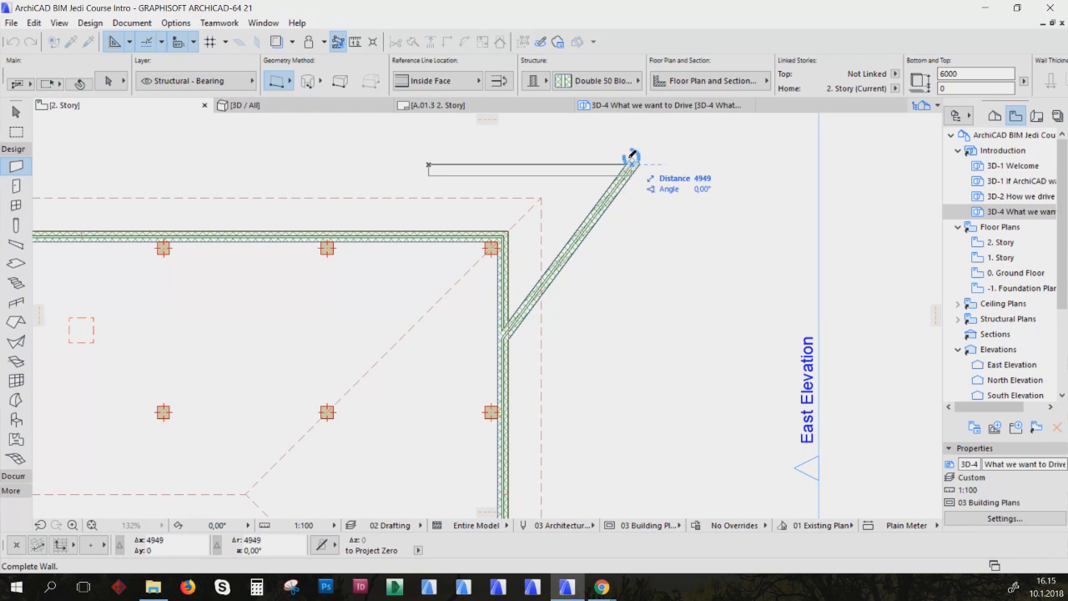
text(x)
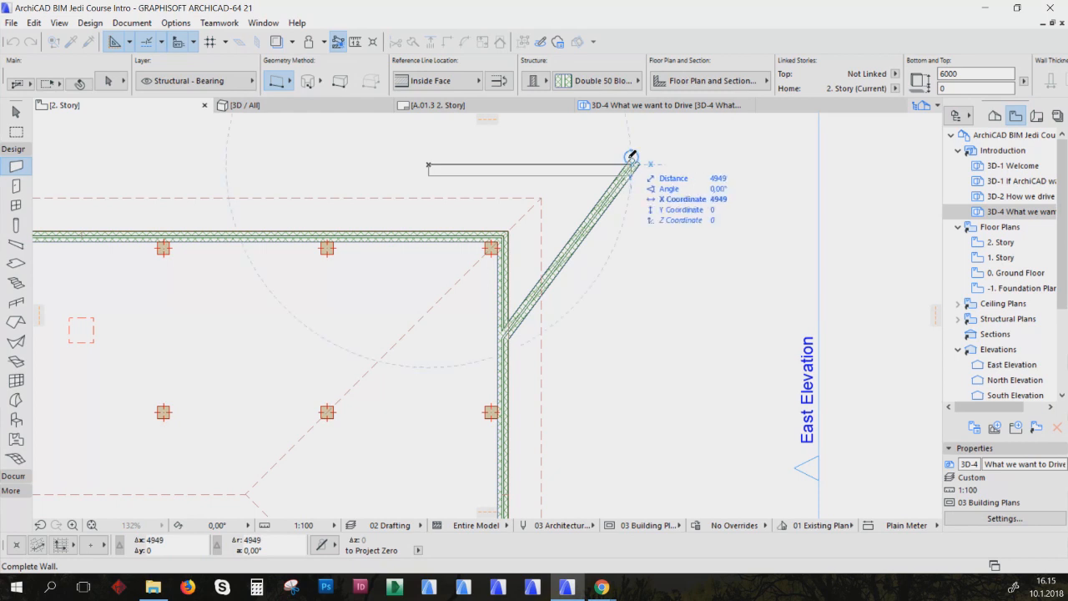
text(1000)
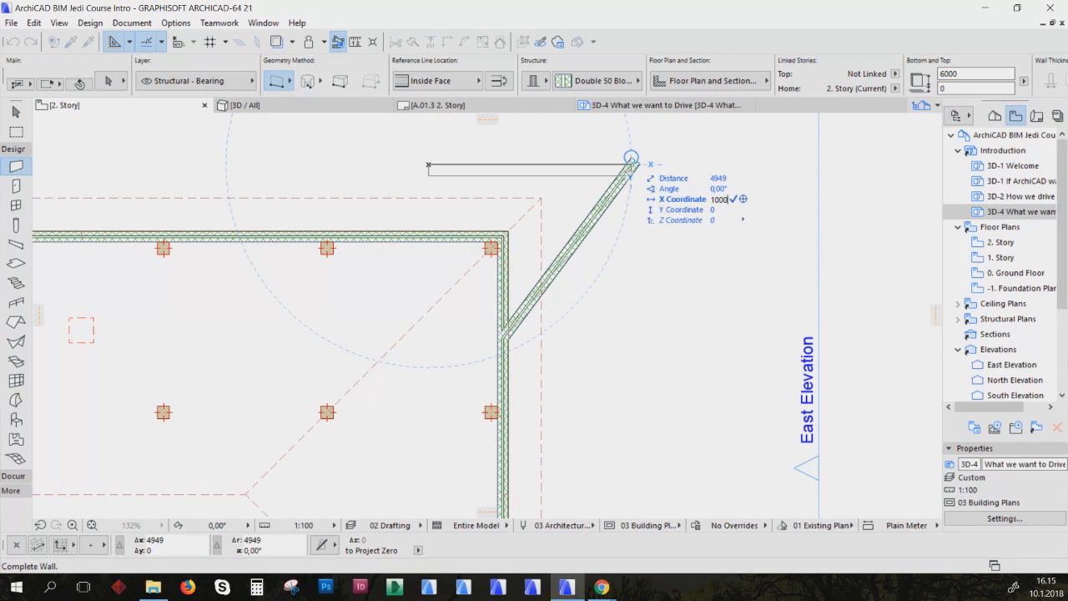
key(Return)
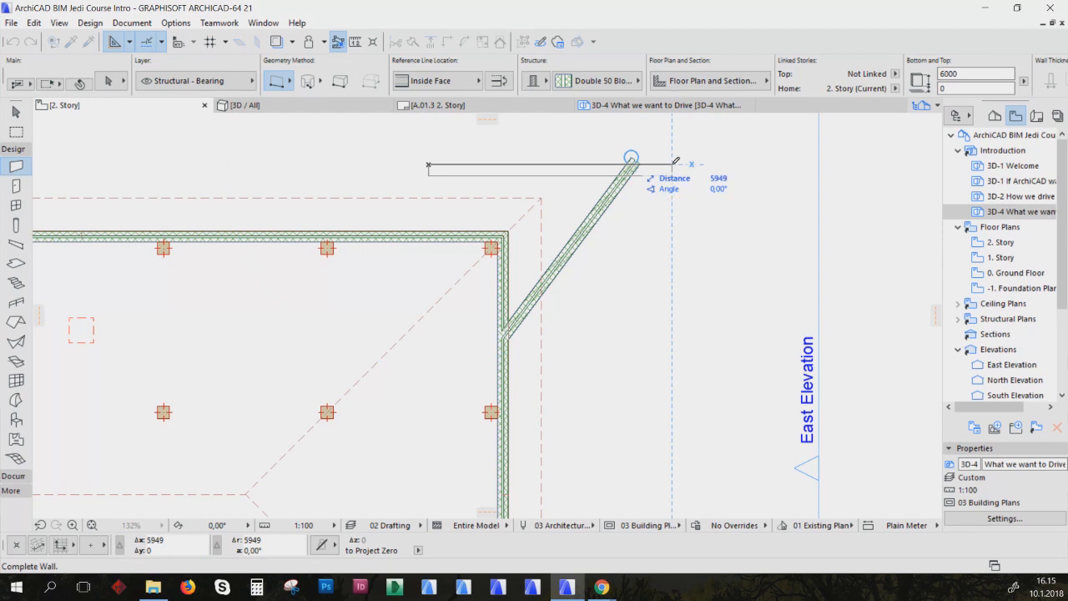
click(674, 163)
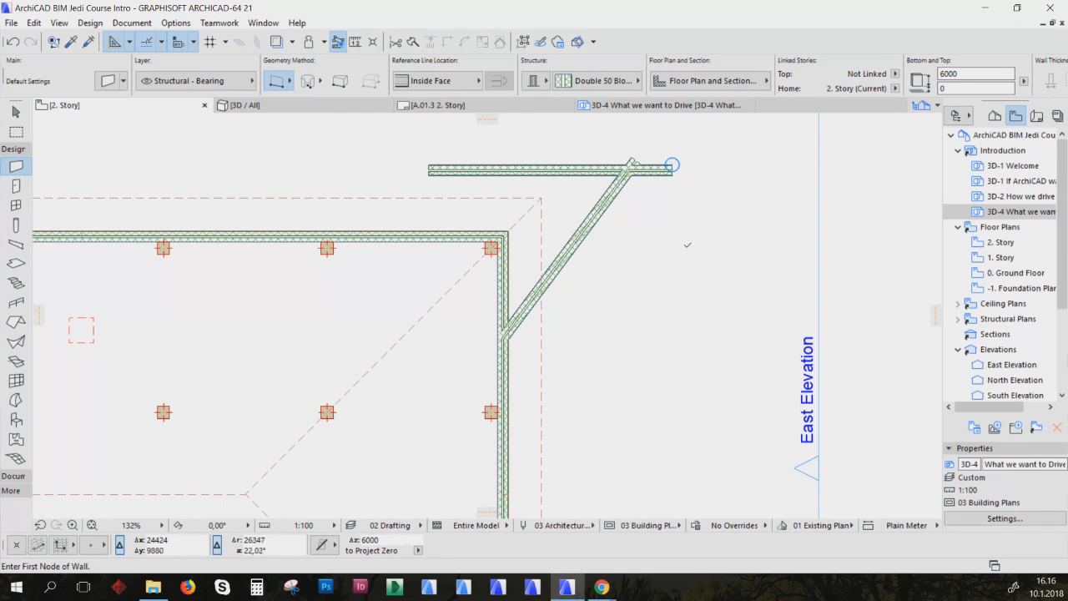
Draw a marquee around the building's northwest corner and inspect only that part across all stories in 3D
scroll(671, 165, down, 5)
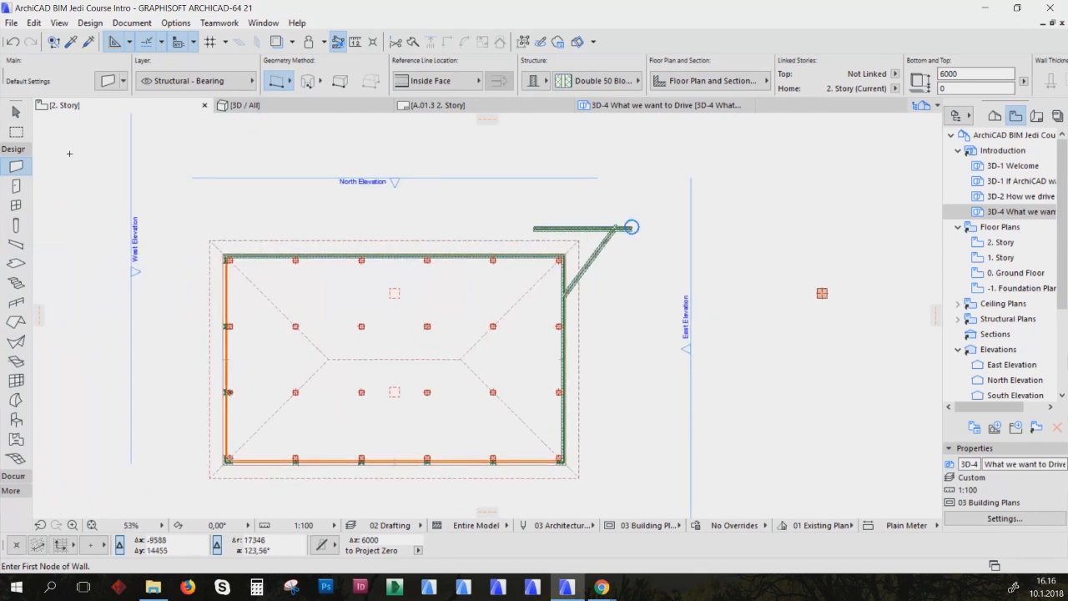
click(16, 132)
click(197, 212)
click(334, 335)
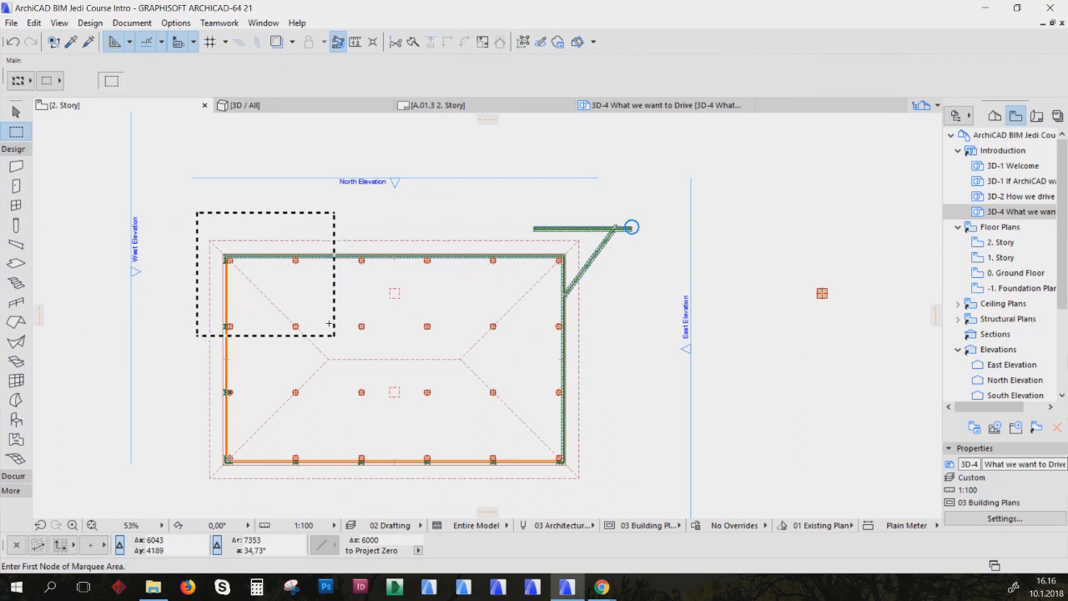
key(F5)
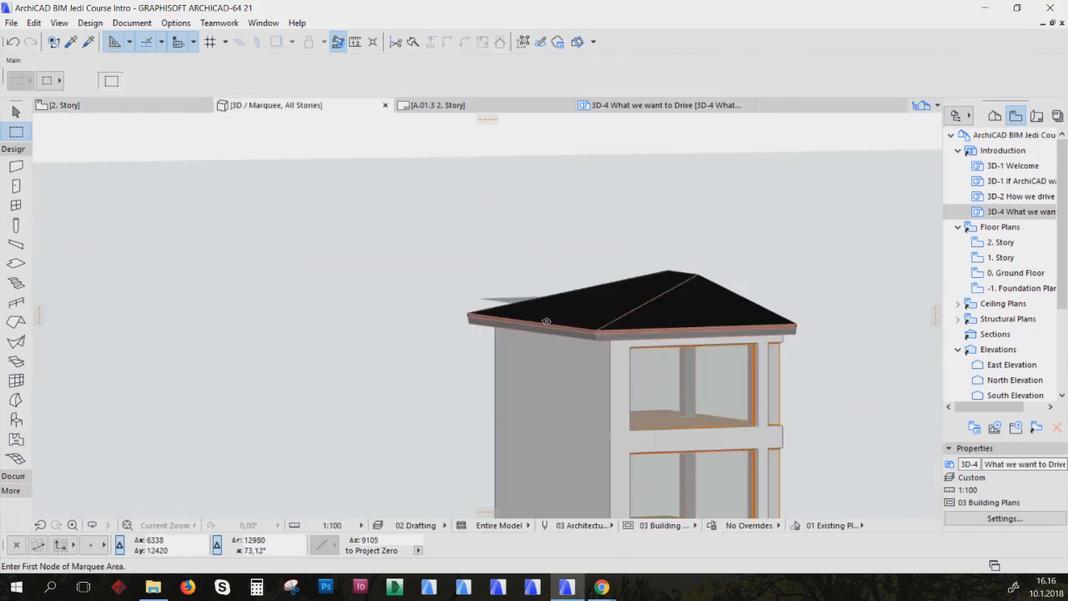
scroll(617, 380, down, 3)
middle_drag(618, 380, 526, 334)
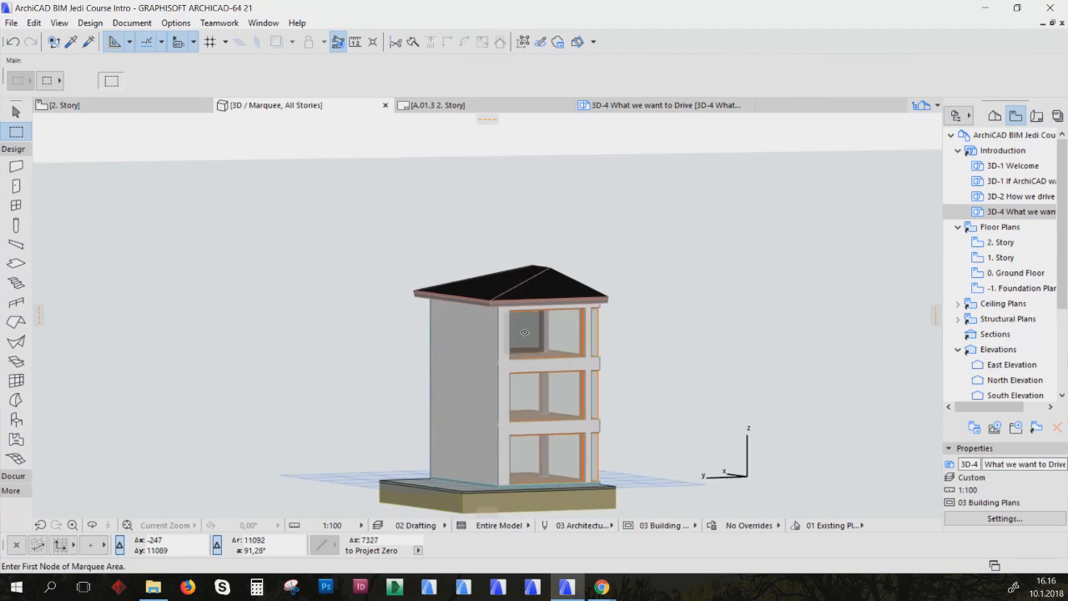
middle_drag(568, 354, 646, 370)
Clear the marquee on the 2. Story plan and show the elements caught by a selection rectangle over the northwest corner in 3D
click(161, 109)
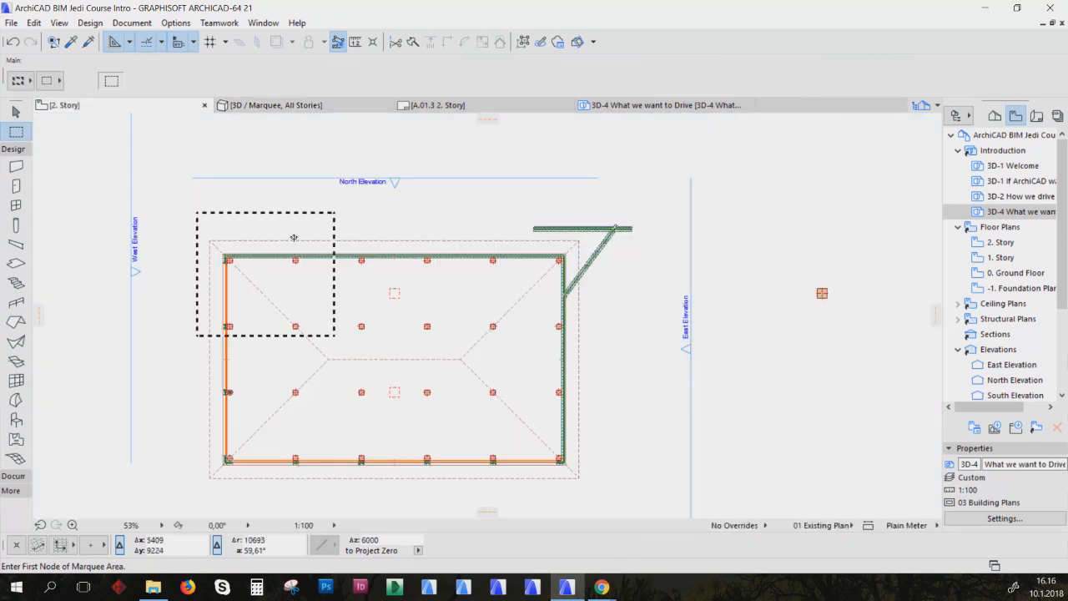
key(Escape)
click(15, 111)
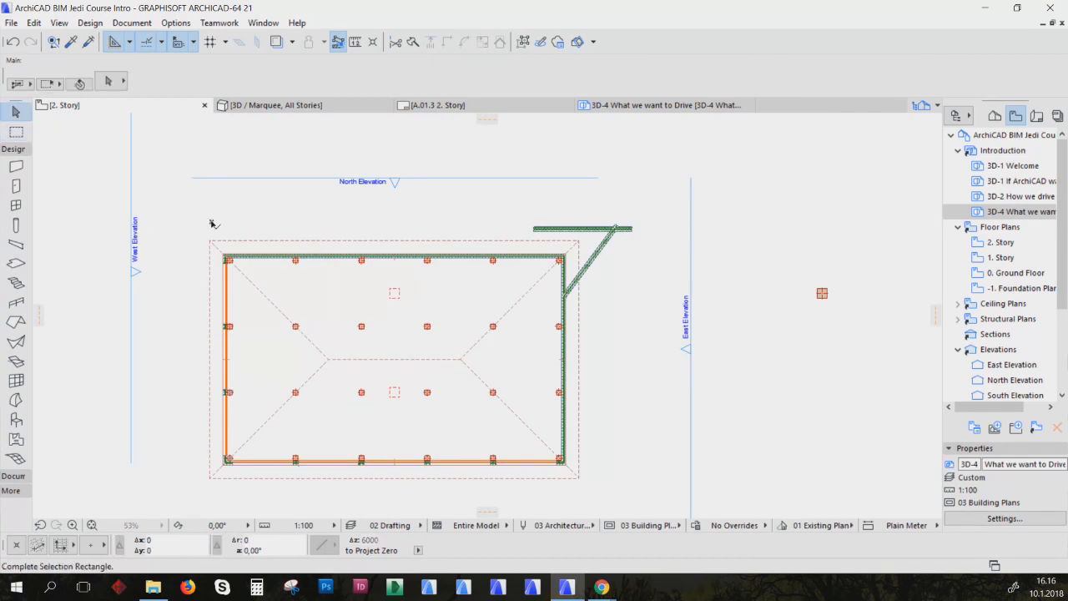
click(355, 334)
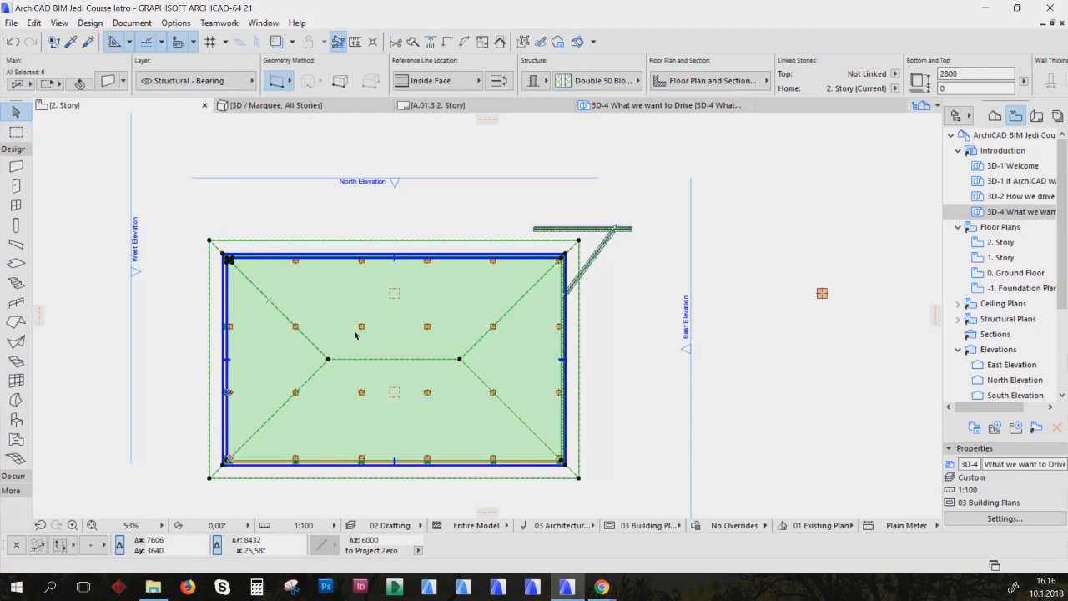
key(F5)
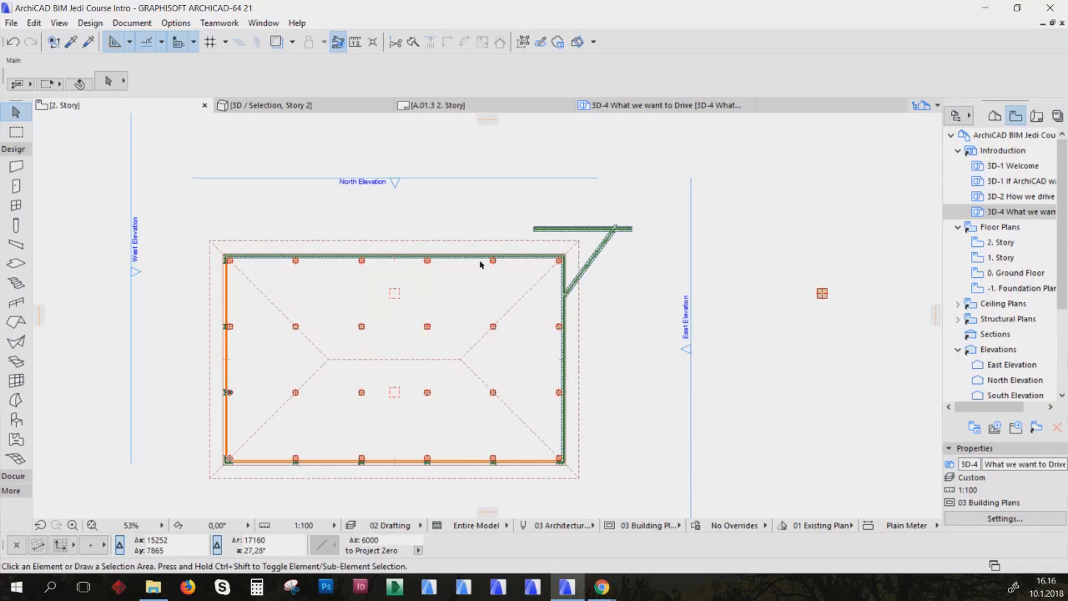
Try a perspective projection with the camera southeast of the building and the target inside it, and check the 3D view
key(ctrl+shift)
key(ctrl+shift+F3)
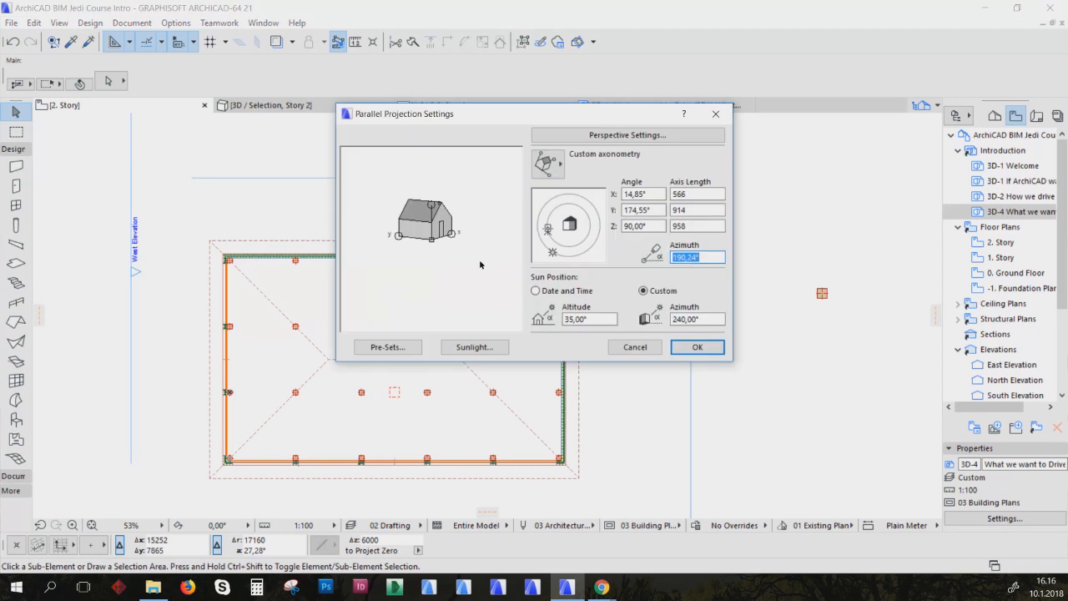
click(632, 137)
click(632, 137)
click(631, 135)
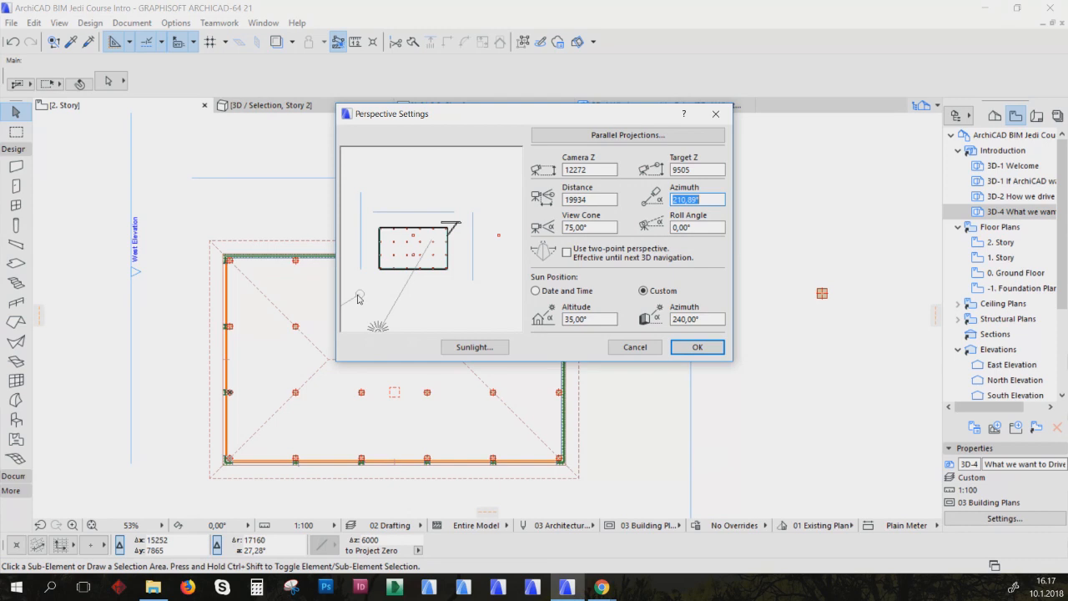
drag(367, 296, 413, 250)
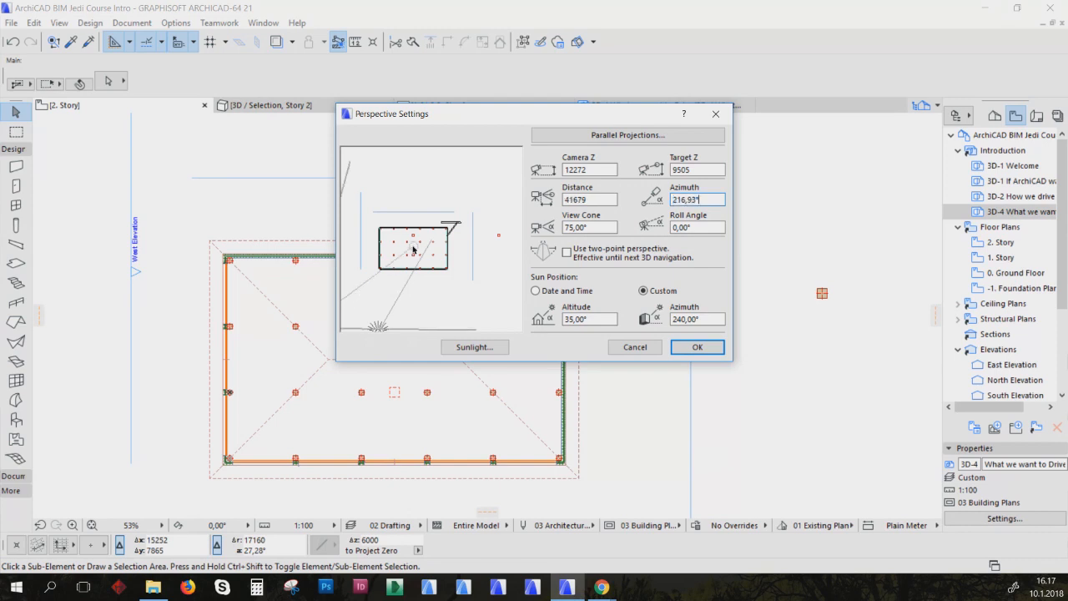
drag(418, 247, 486, 281)
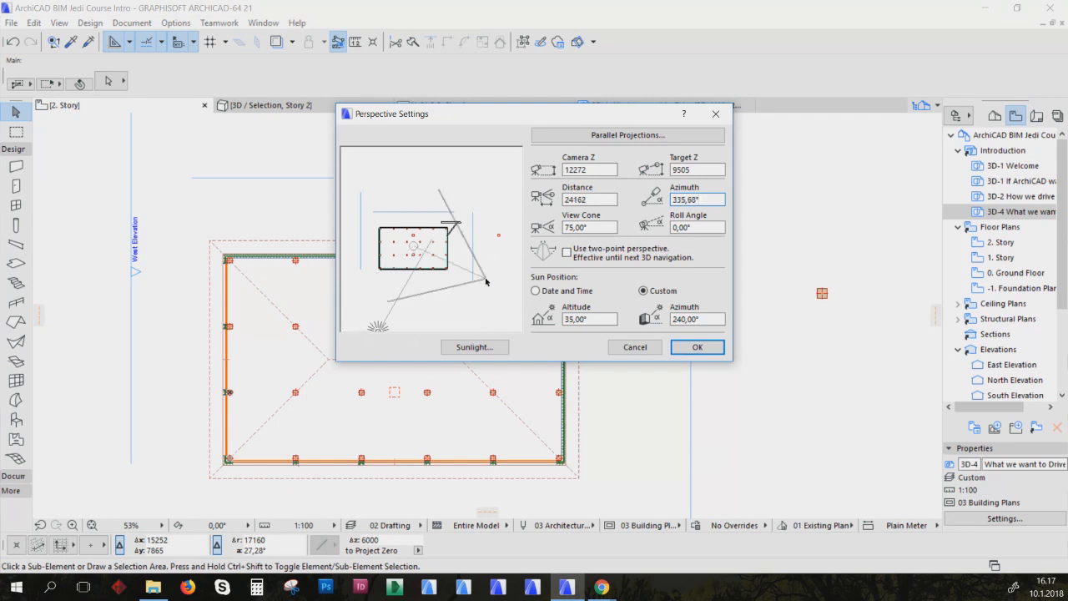
drag(487, 280, 461, 304)
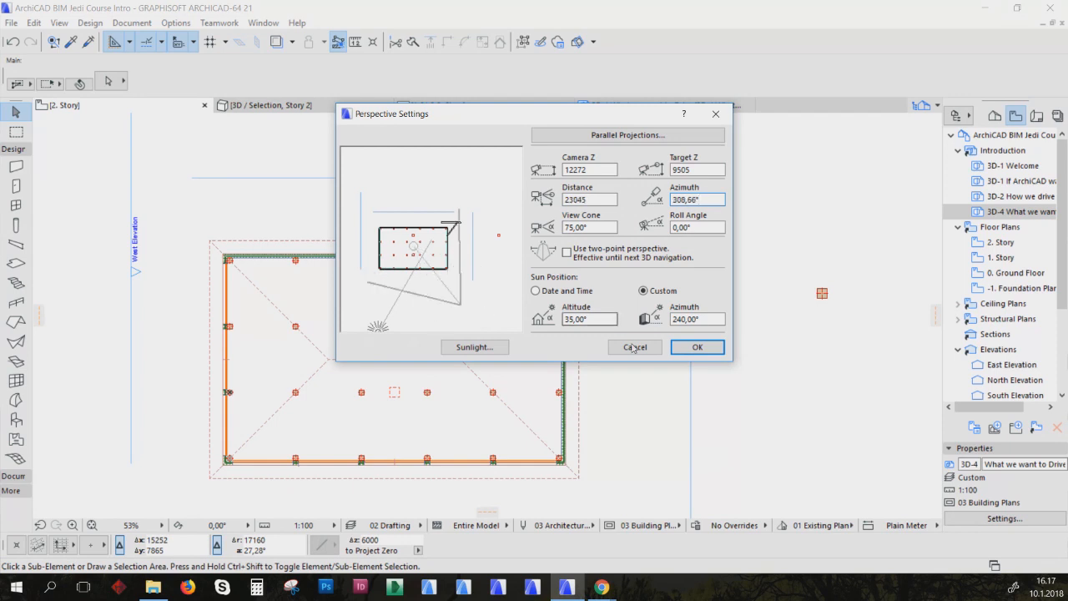
click(685, 348)
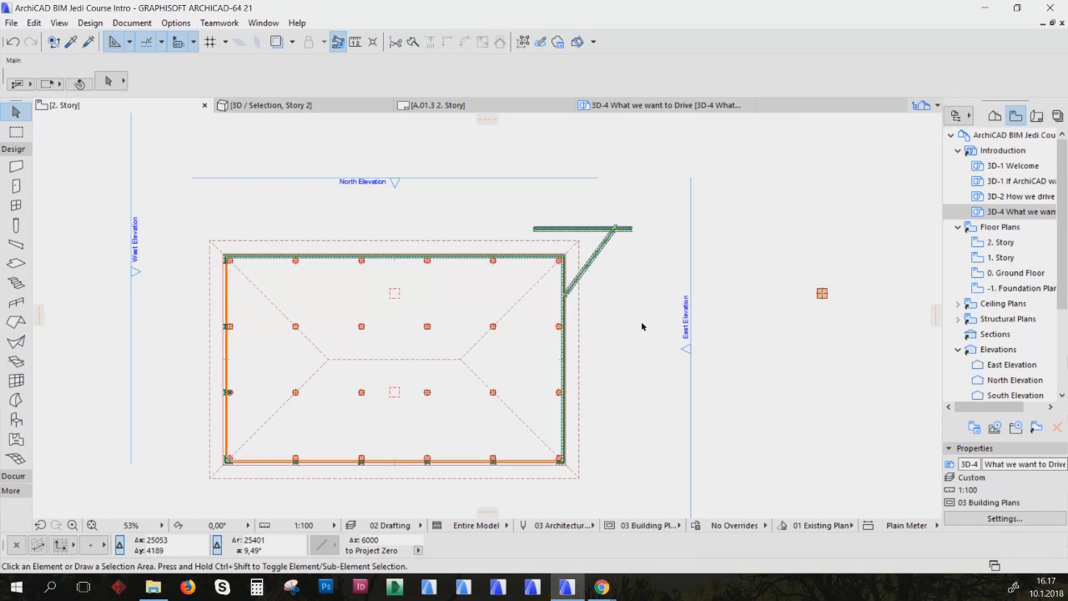
key(F3)
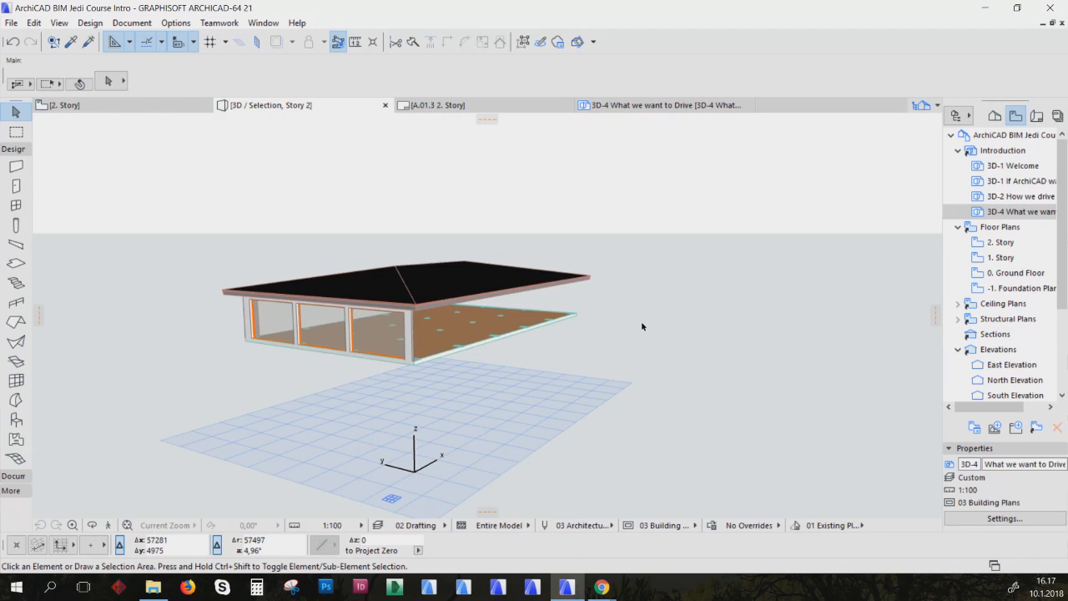
Return to the 2. Story plan and review the project's story settings
click(167, 105)
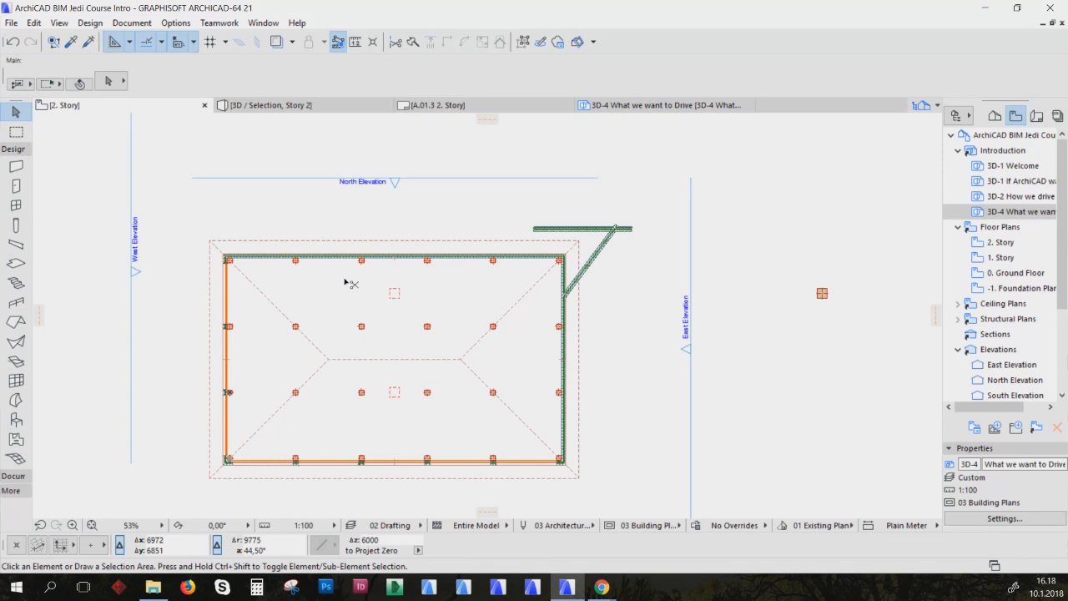
key(ctrl+7)
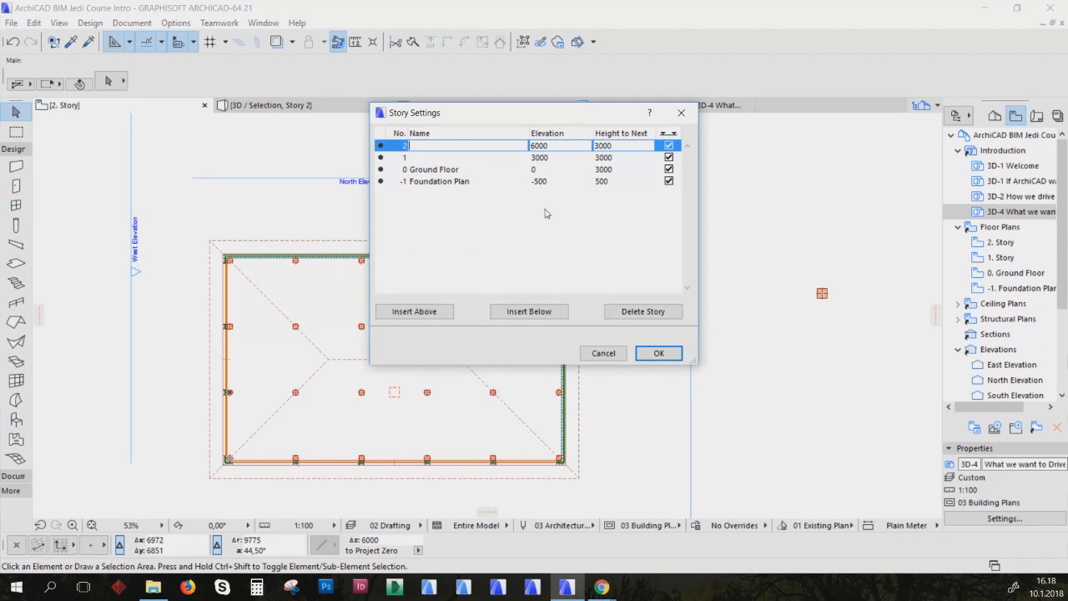
click(658, 353)
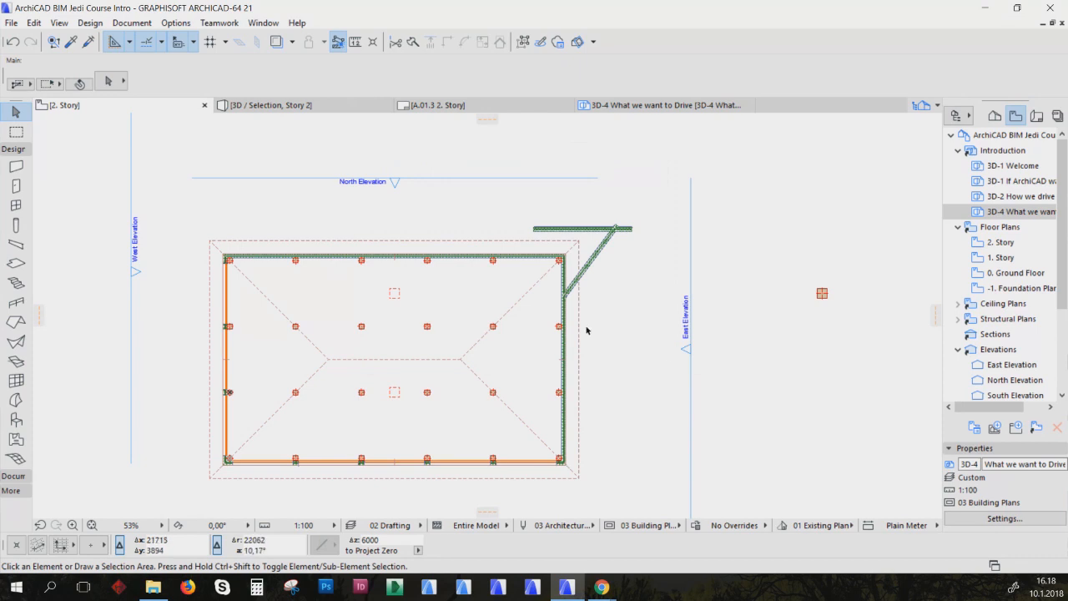
Draw a rectangular single-plane roof with a 45° pitch west of the building, rising eastward from a vertical pivot line along its west edge
click(15, 321)
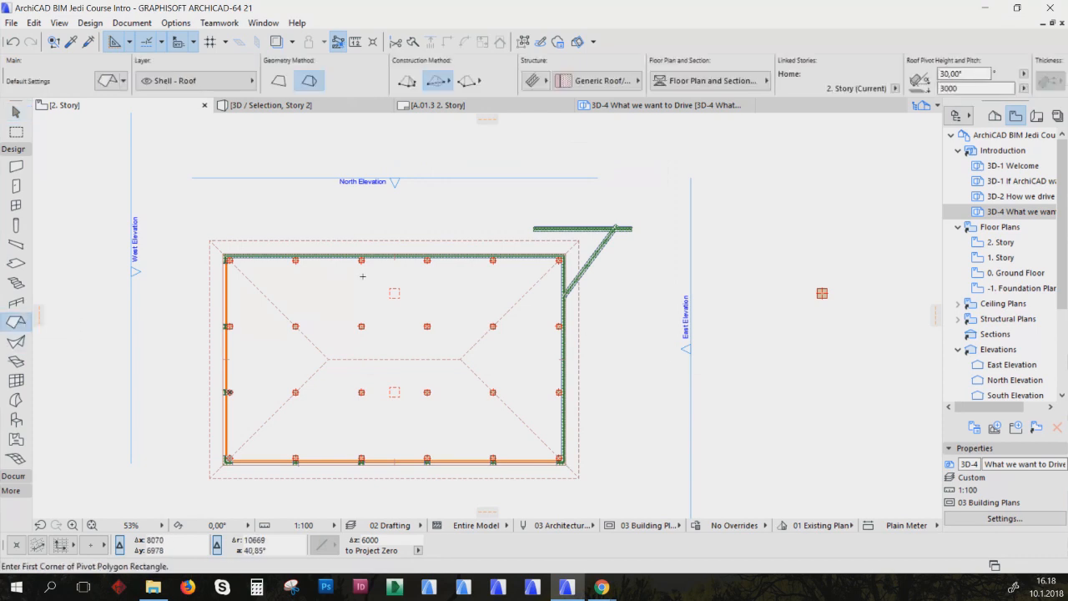
scroll(363, 277, down, 3)
click(280, 81)
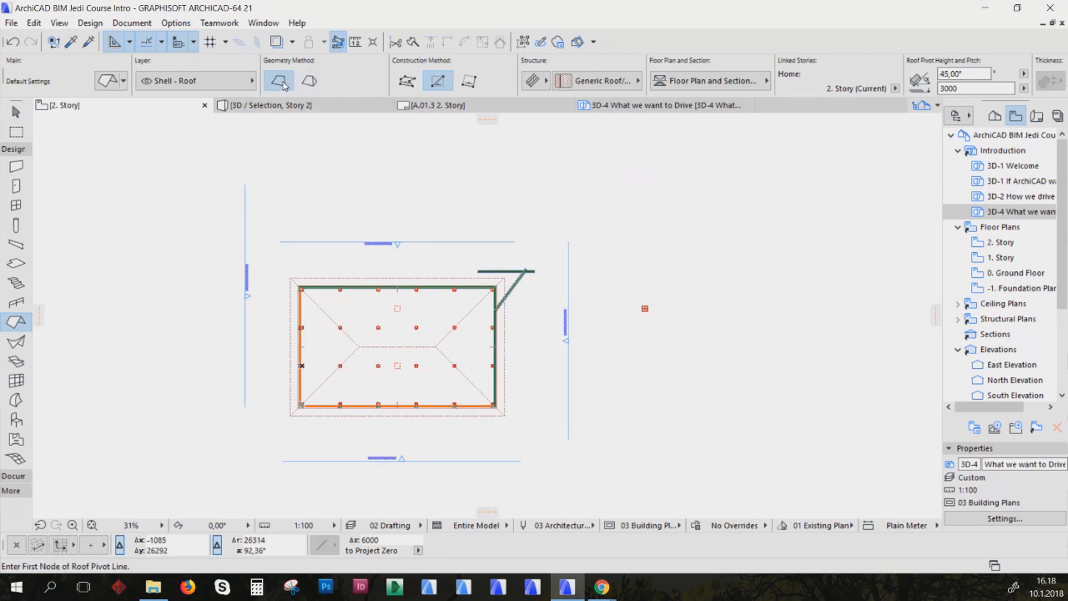
click(92, 211)
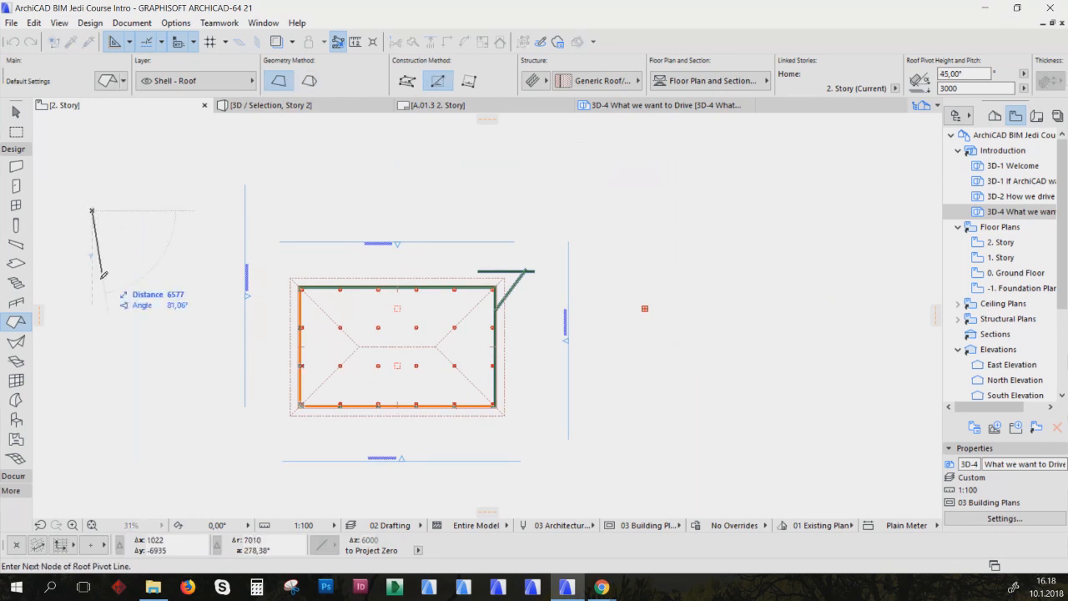
click(92, 312)
click(156, 306)
click(92, 210)
click(176, 315)
Draw a wall diagonally across the new roof, from its southwest corner to its northeast corner
click(16, 166)
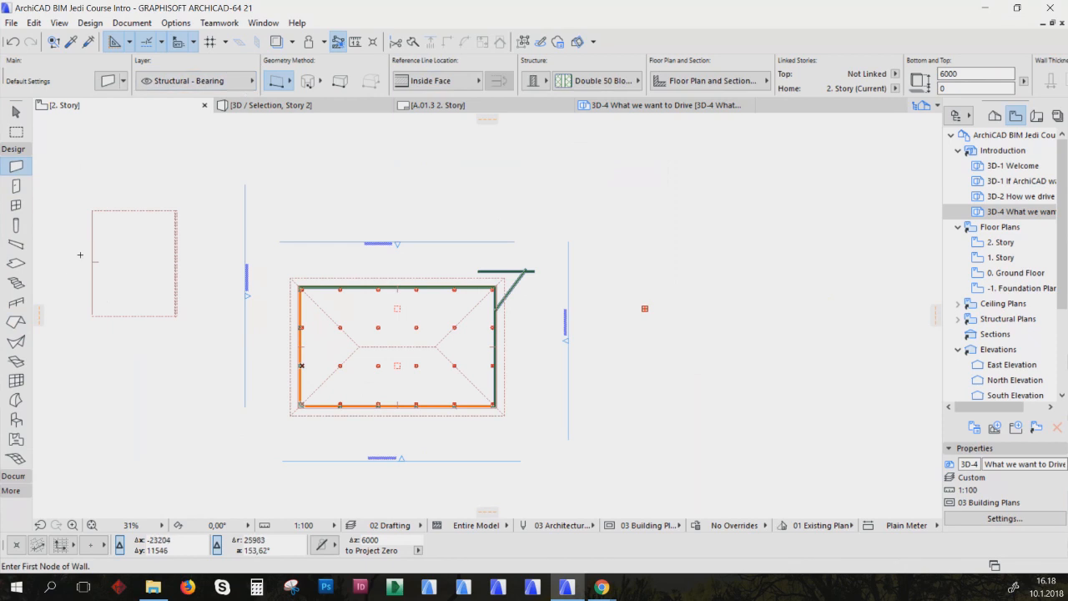
click(79, 315)
click(174, 207)
Select the new roof and diagonal wall and show only them in 3D, fitted to the window
click(15, 111)
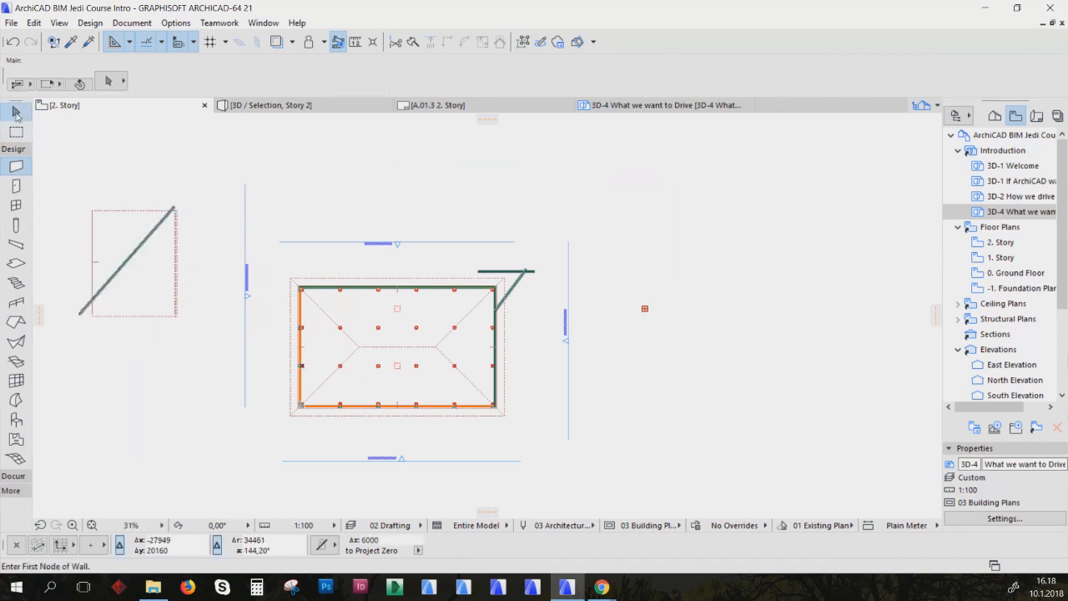
click(65, 170)
click(189, 321)
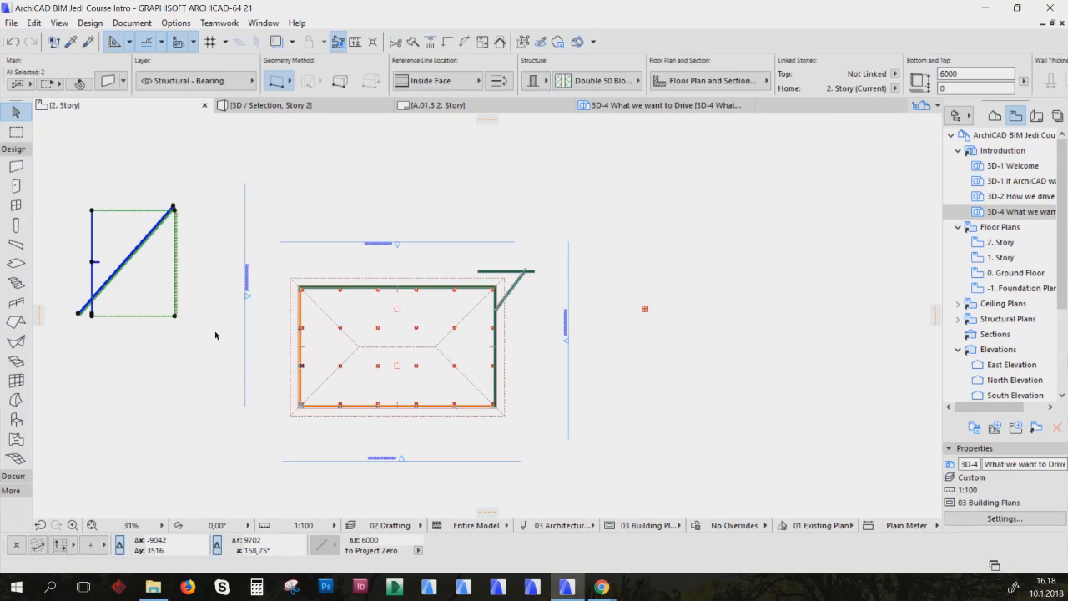
key(F5)
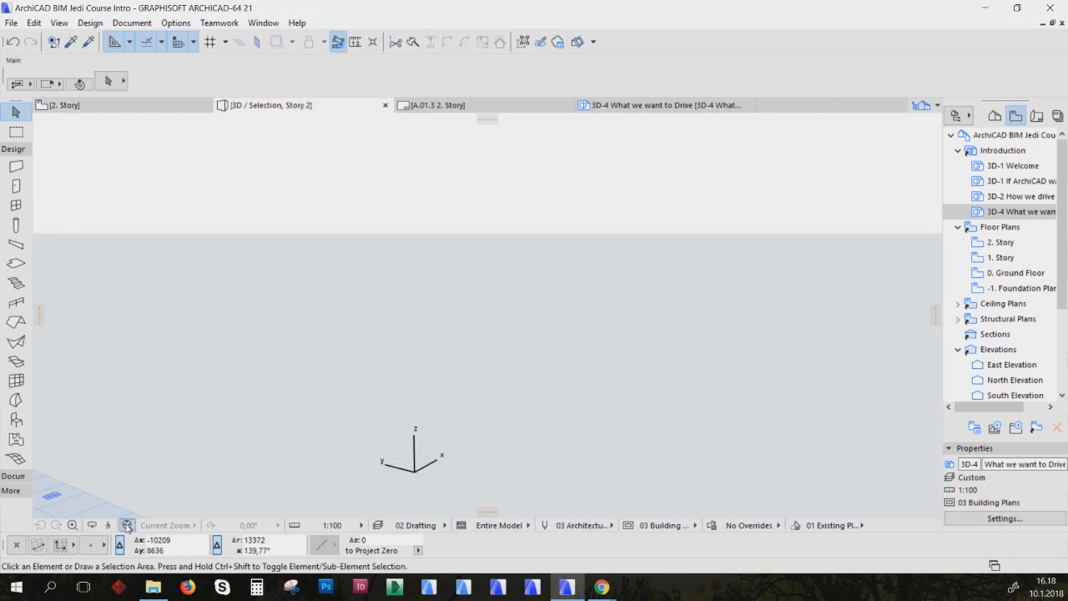
click(126, 525)
middle_drag(368, 375, 325, 383)
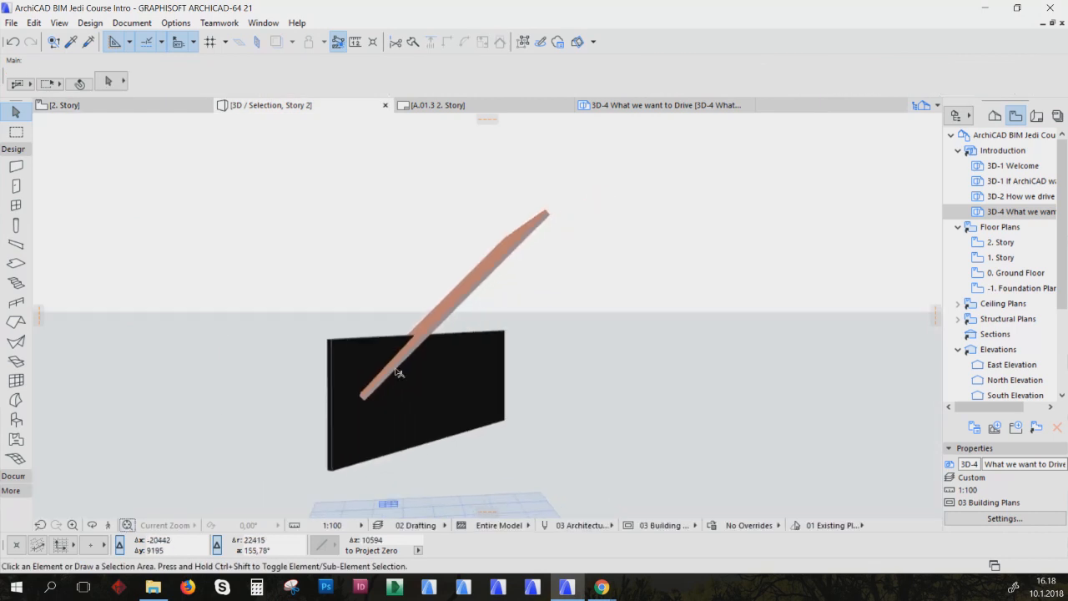
Stretch the top of the diagonal wall upward to a height of about 14541 so it passes through the roof
click(492, 337)
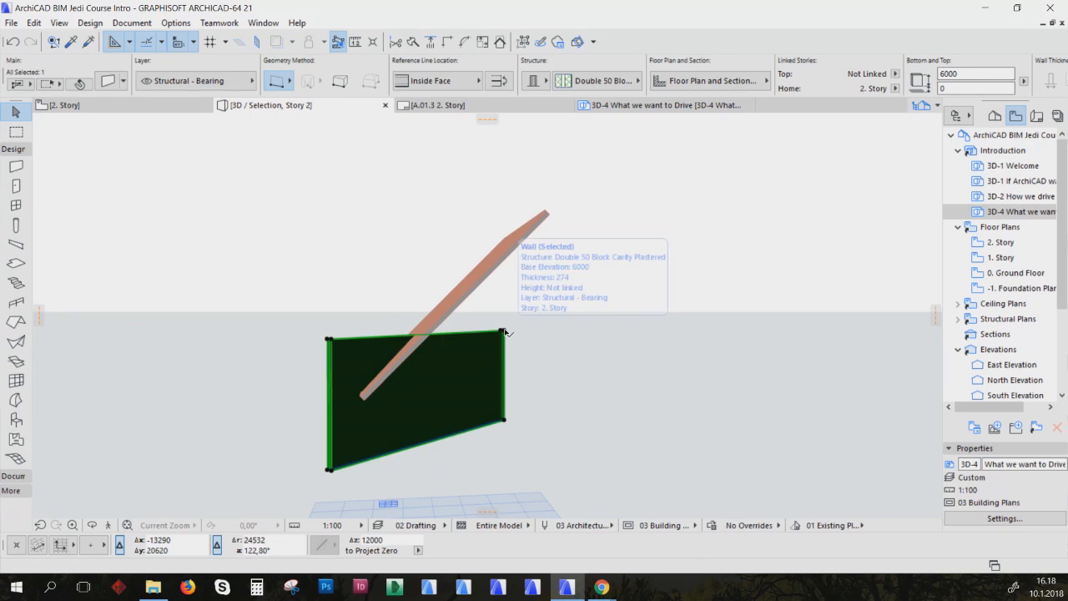
click(503, 332)
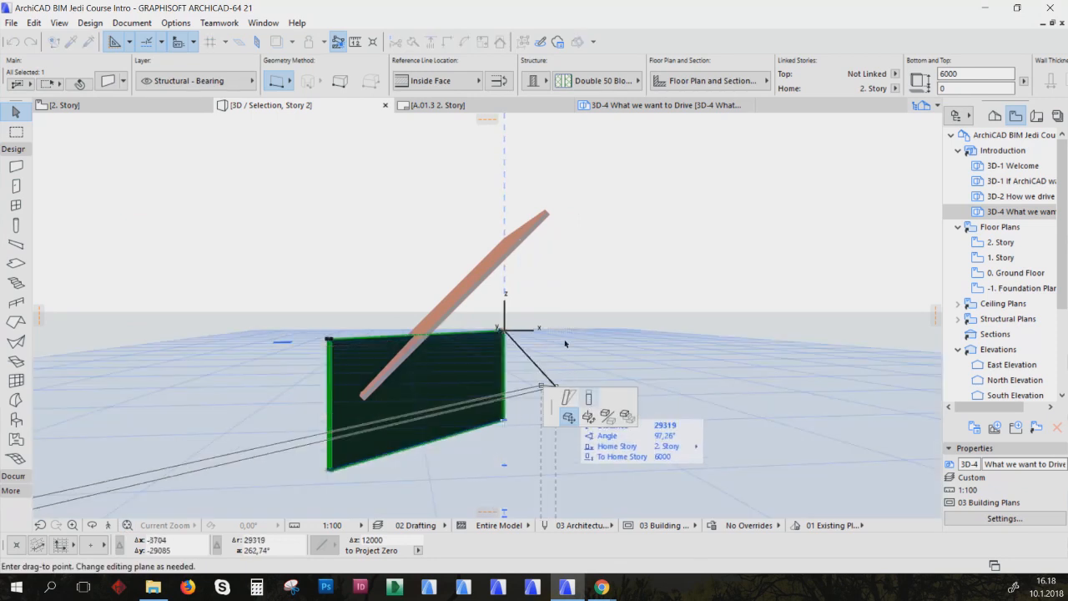
click(504, 201)
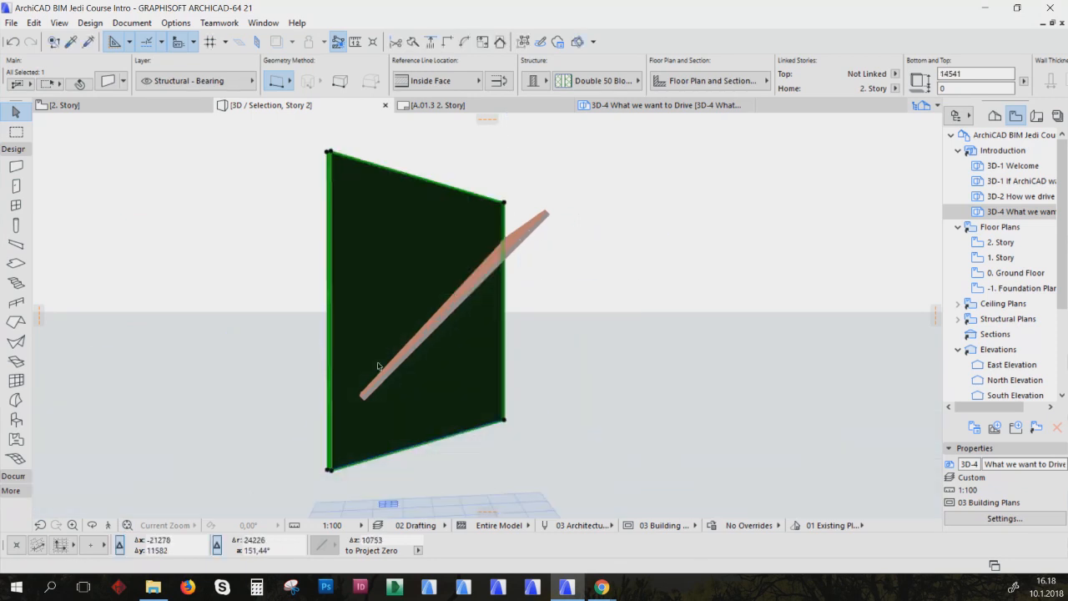
click(331, 469)
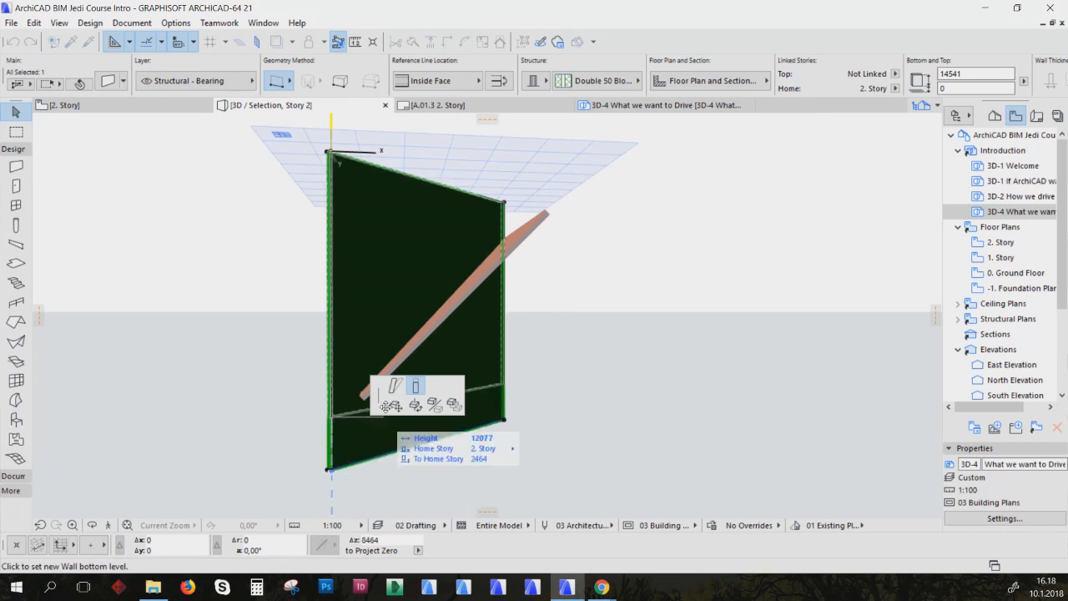
right_click(351, 468)
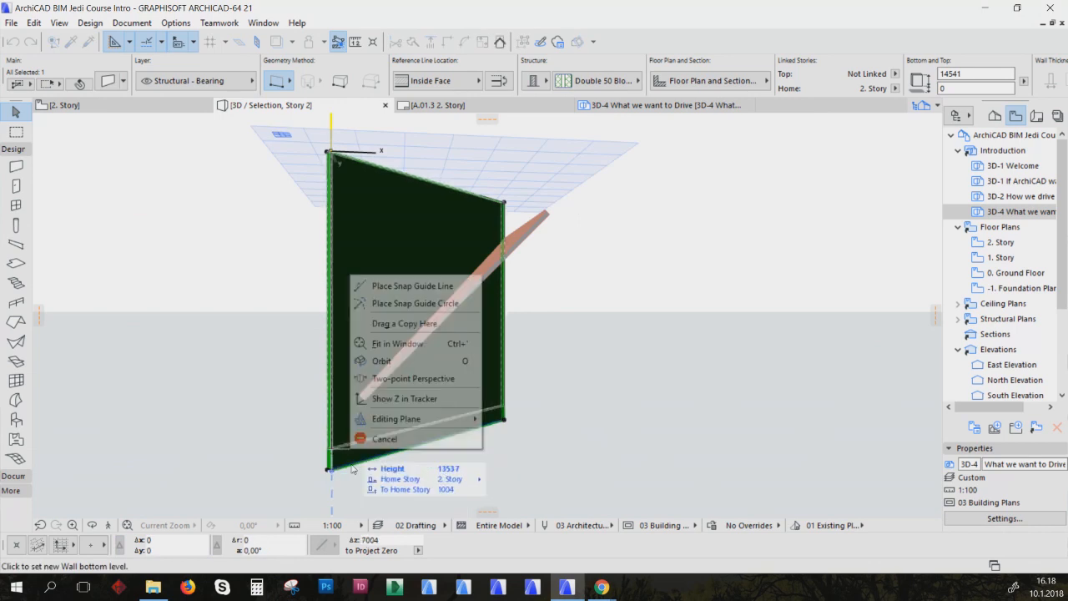
click(383, 439)
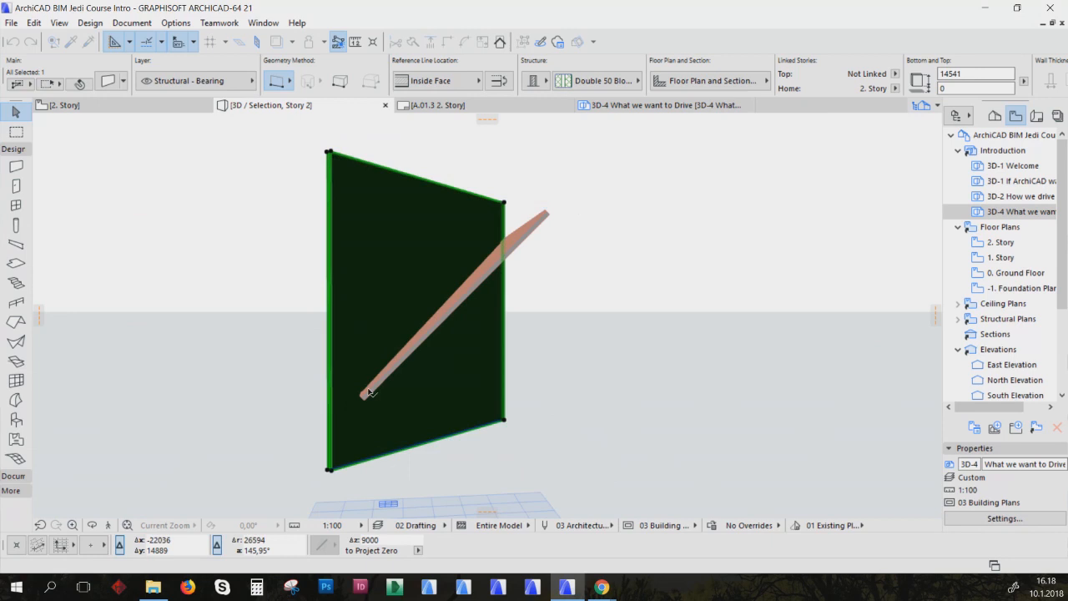
Select the sloped roof and offset its lower edge outward past the wall's lower end, along the roof plane
click(369, 392)
shift+middle_drag(353, 409, 391, 419)
click(395, 419)
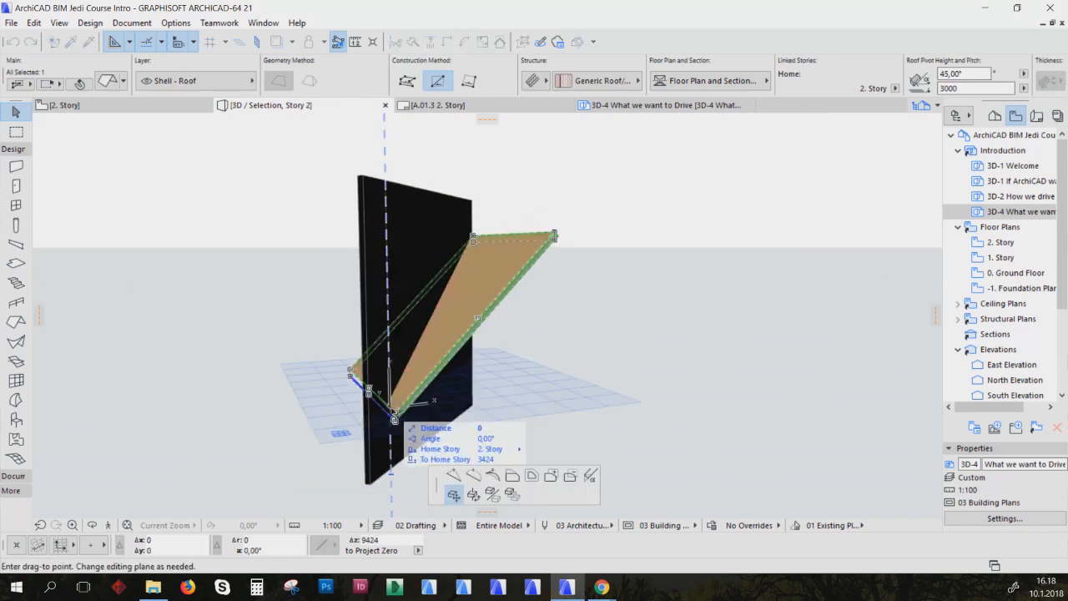
click(511, 476)
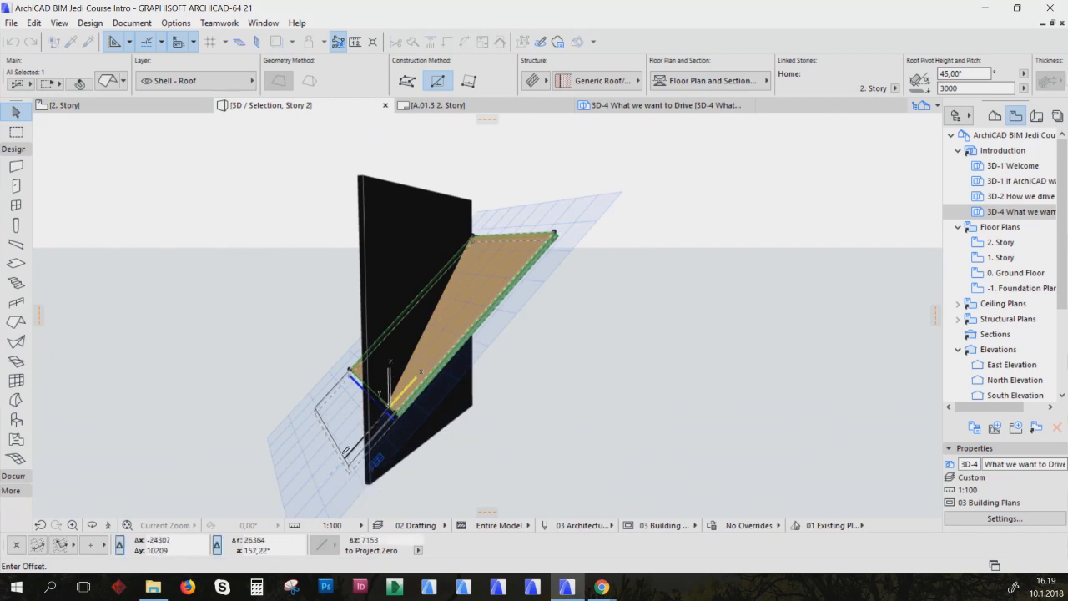
click(345, 450)
Crop the top of the diagonal wall to the single-plane roof and inspect the result in 3D
key(Escape)
shift+middle_drag(458, 416, 500, 406)
click(504, 405)
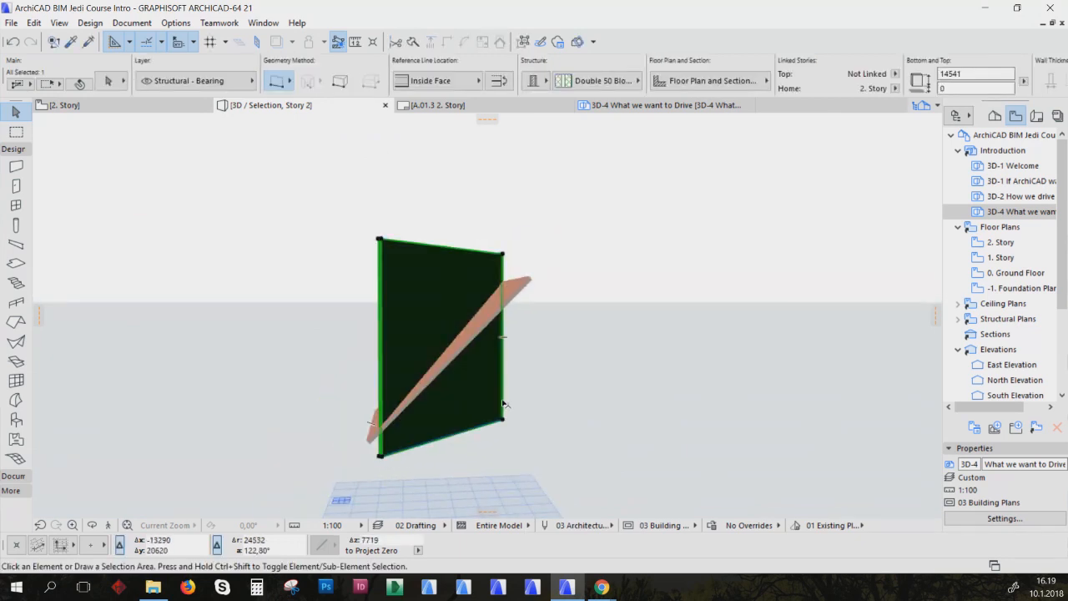
ctrl+click(504, 404)
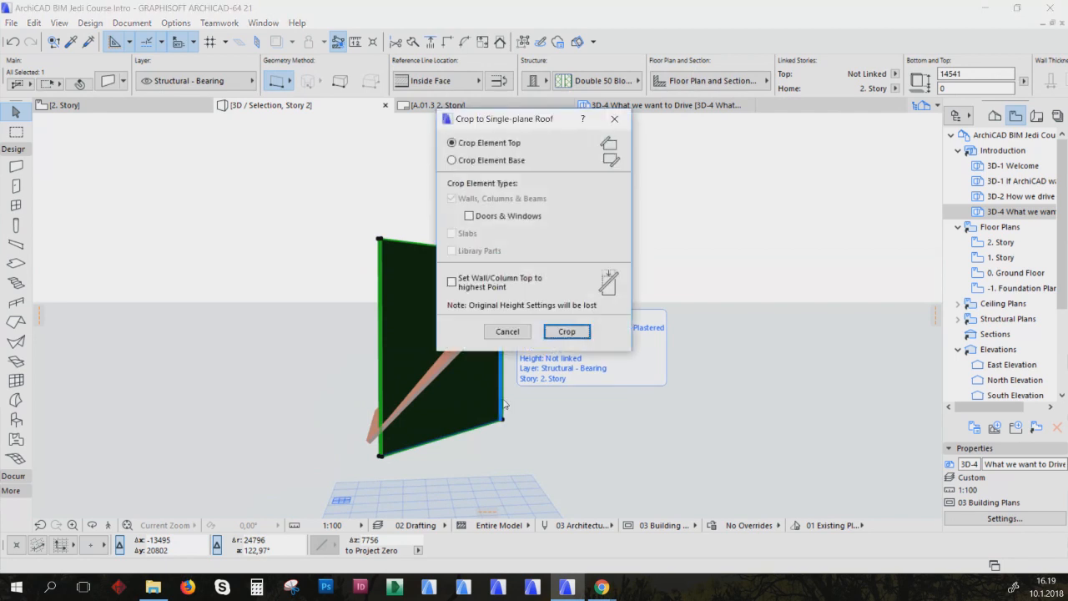
click(578, 332)
shift+middle_drag(507, 296, 631, 331)
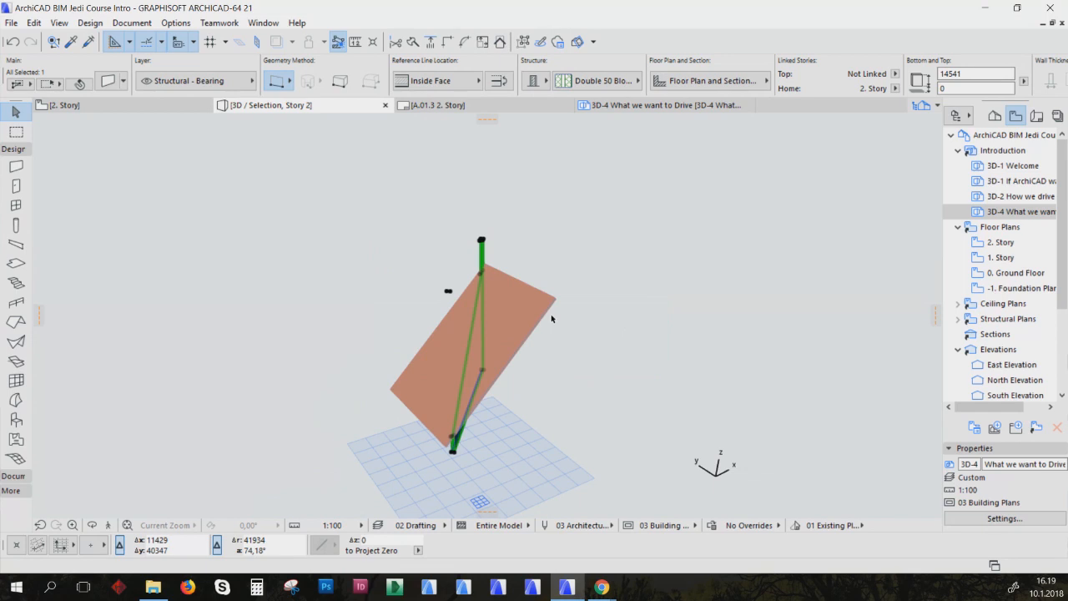
click(586, 254)
scroll(586, 281, down, 1)
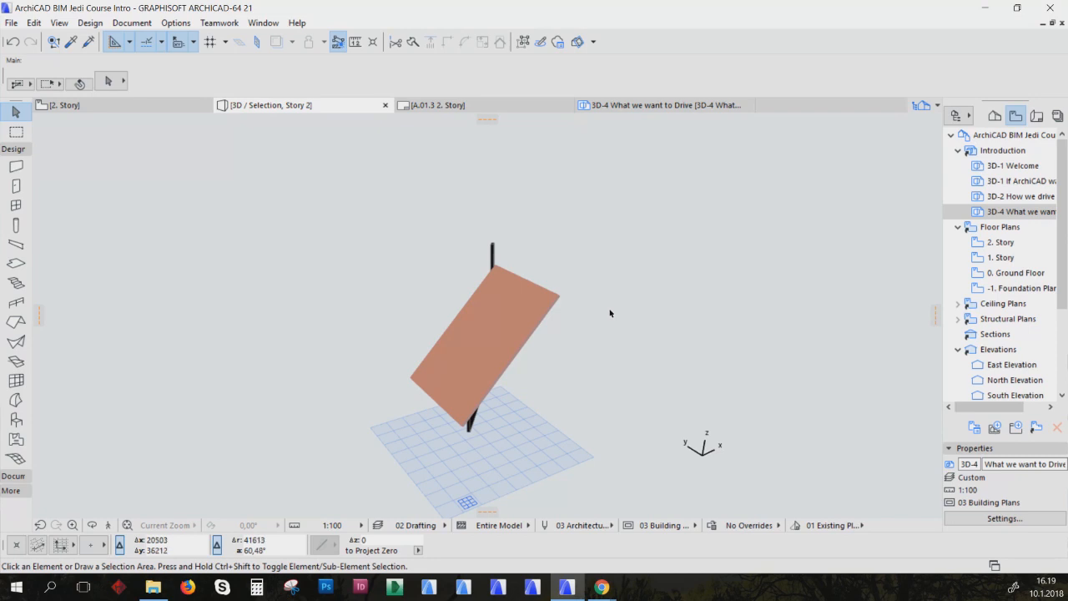
On the 2. Story plan, draw a single-plane roof pitched at 10° with a horizontal pivot line crossing the diagonal wall and covering its lower part
click(66, 105)
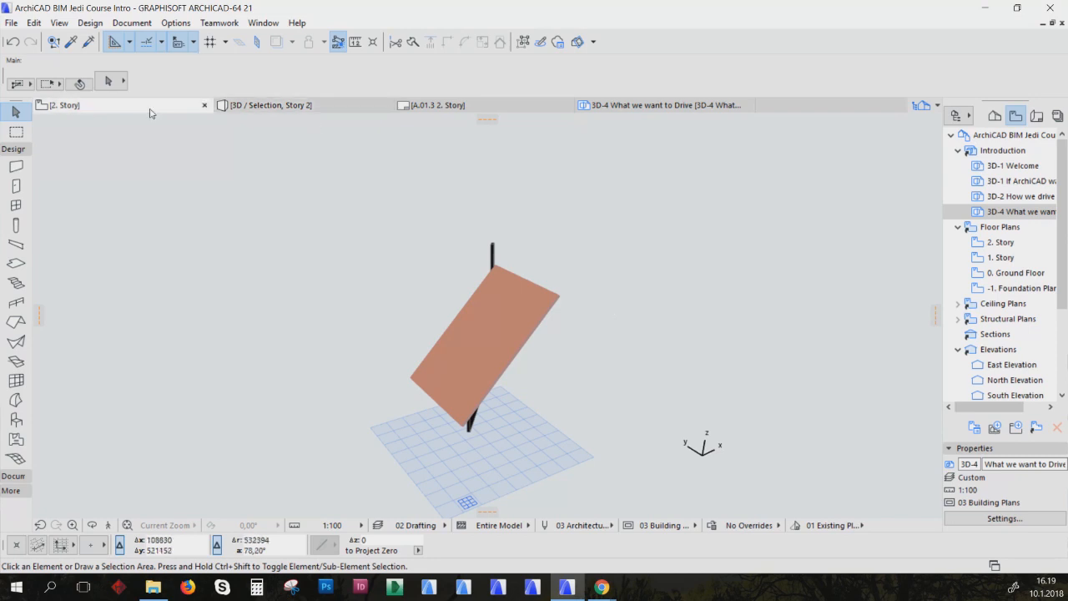
click(112, 193)
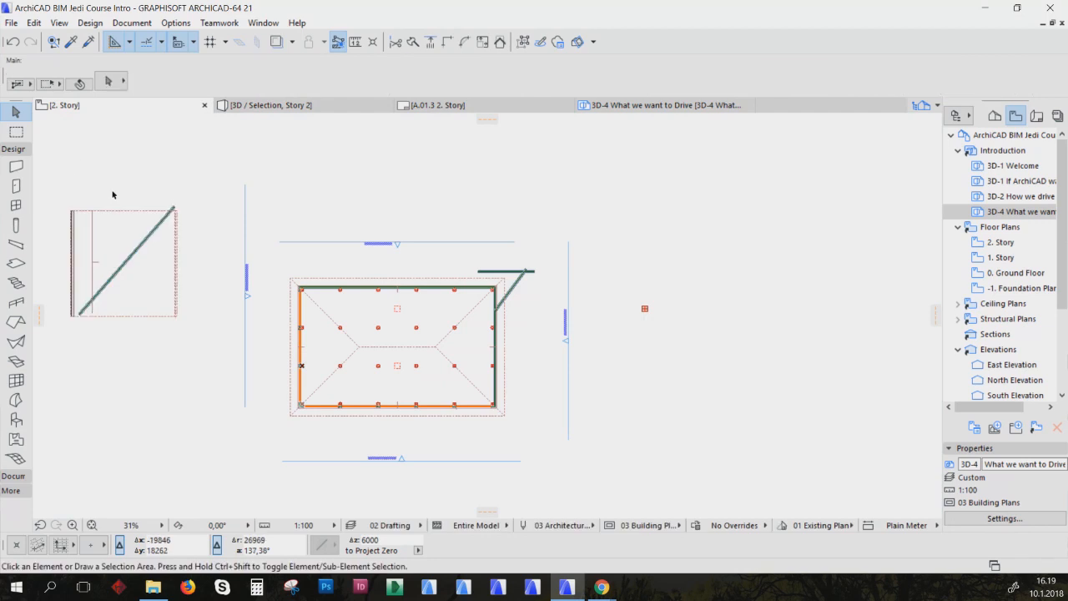
click(14, 325)
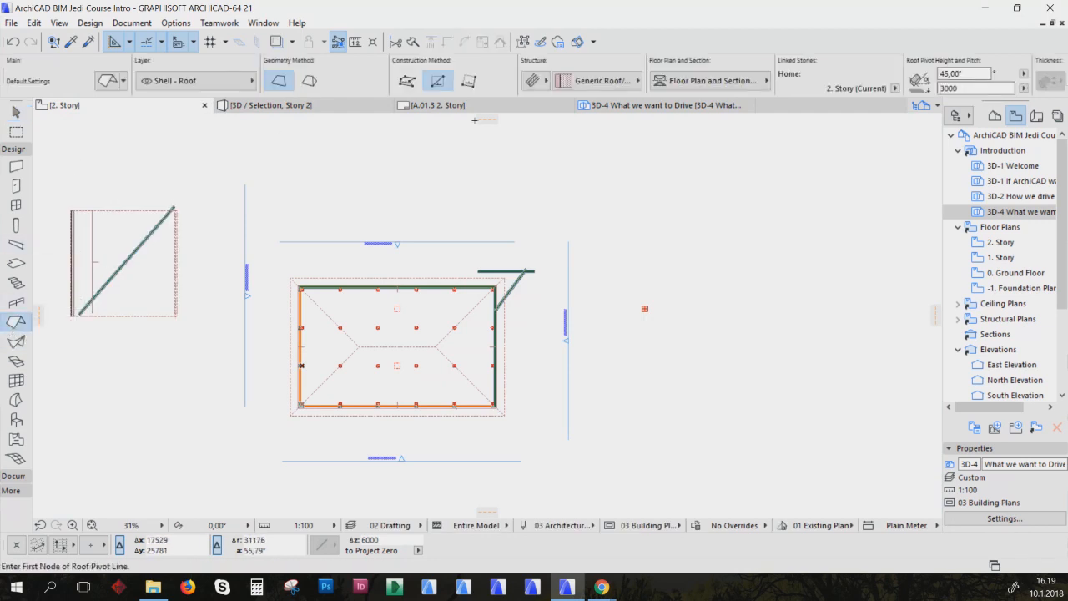
click(970, 73)
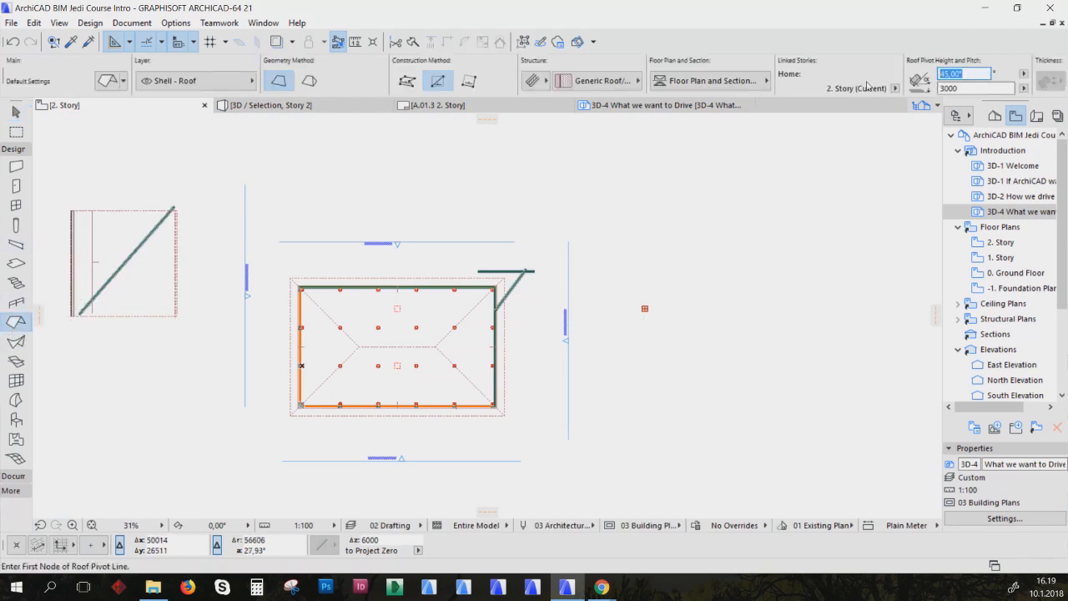
text(10)
click(40, 231)
click(194, 231)
click(192, 275)
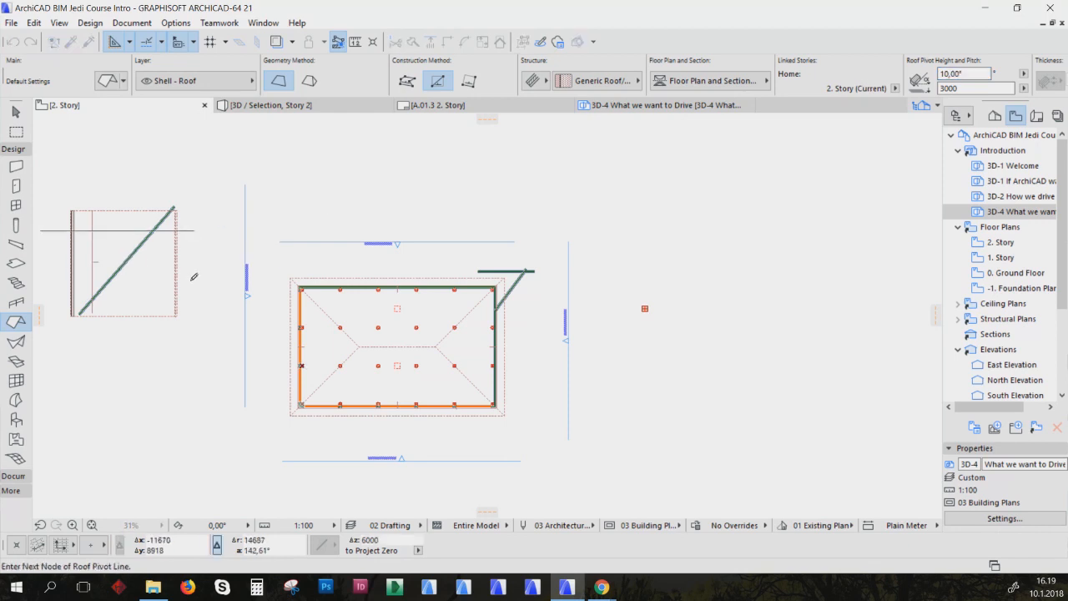
click(53, 229)
click(215, 331)
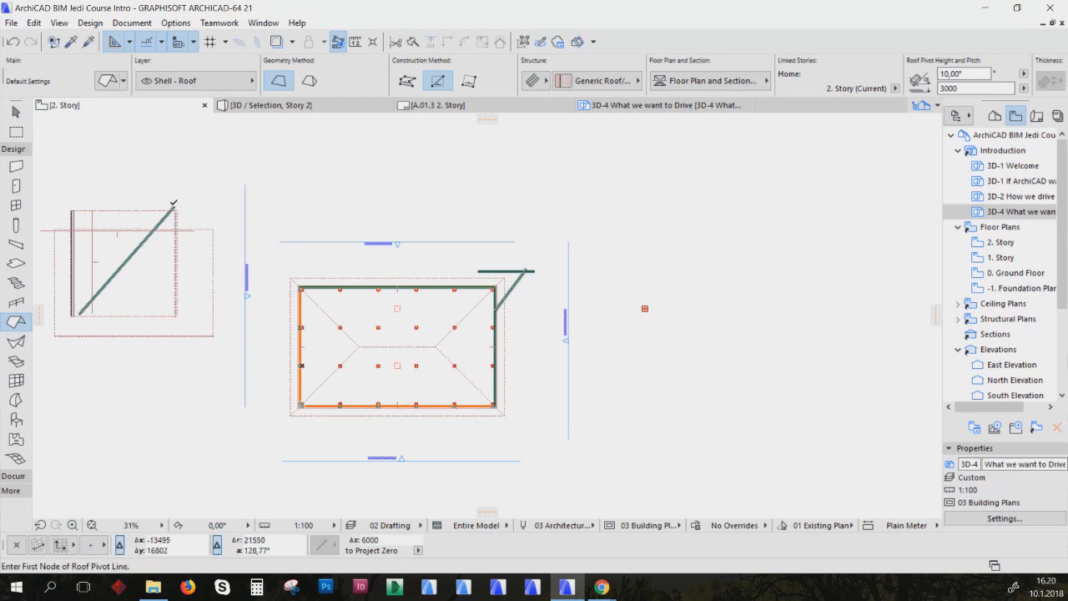
Review the diagonal wall's floor plan, section and model settings, and leave them without changes
shift+click(174, 202)
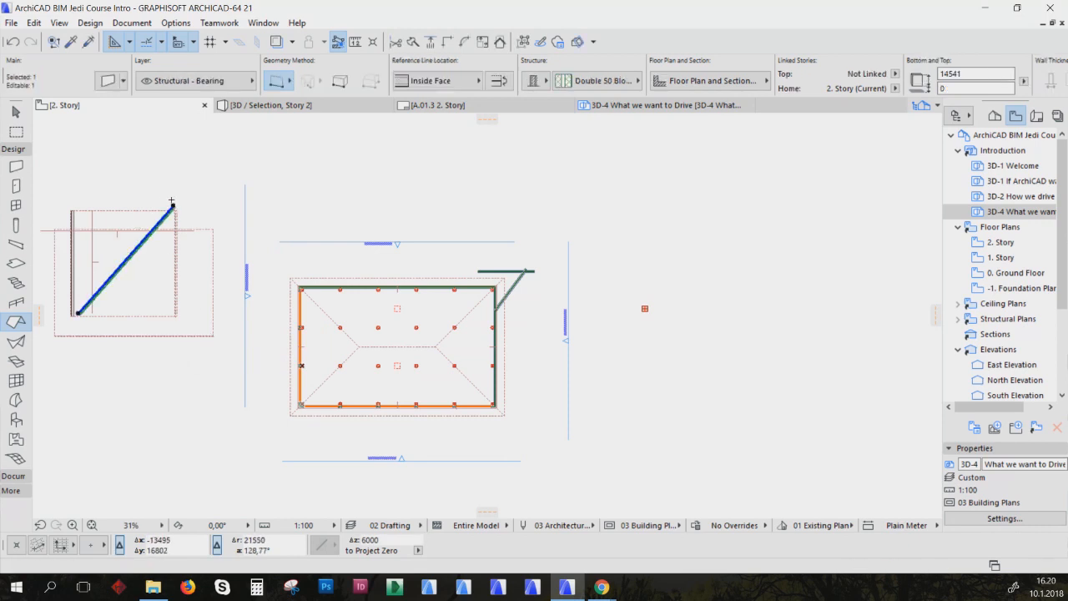
click(107, 81)
scroll(684, 396, down, 2)
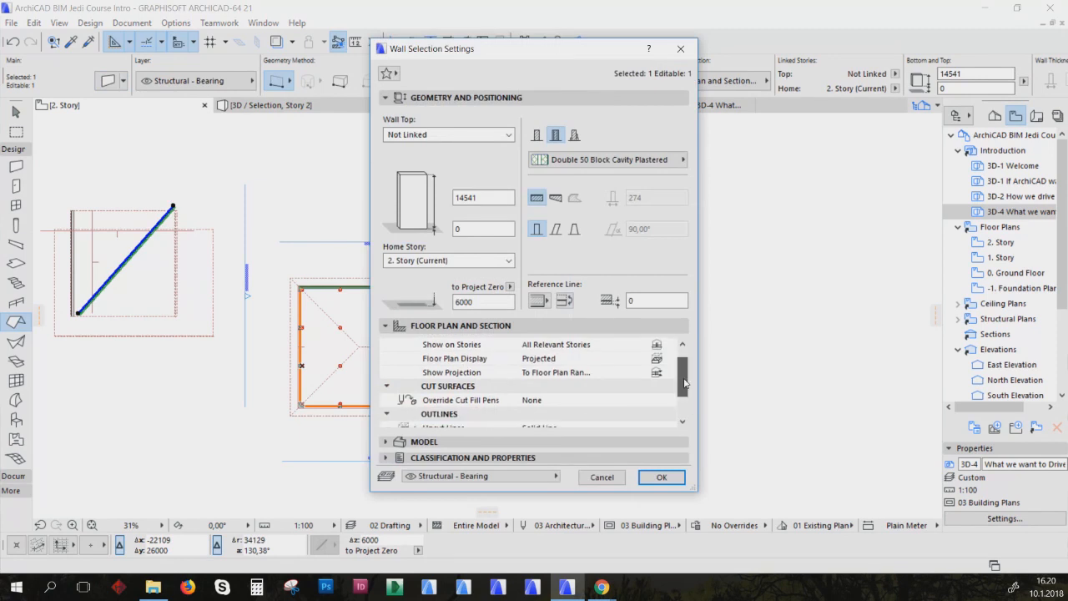
scroll(684, 396, up, 2)
click(574, 444)
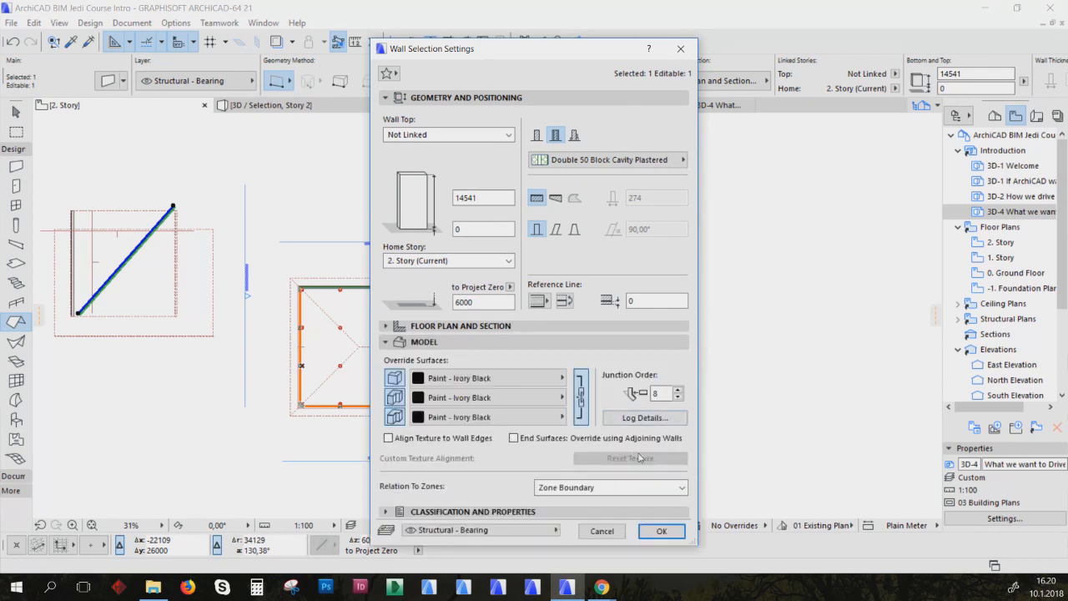
click(602, 531)
Clear all connections of the diagonal wall and deselect it
right_click(130, 254)
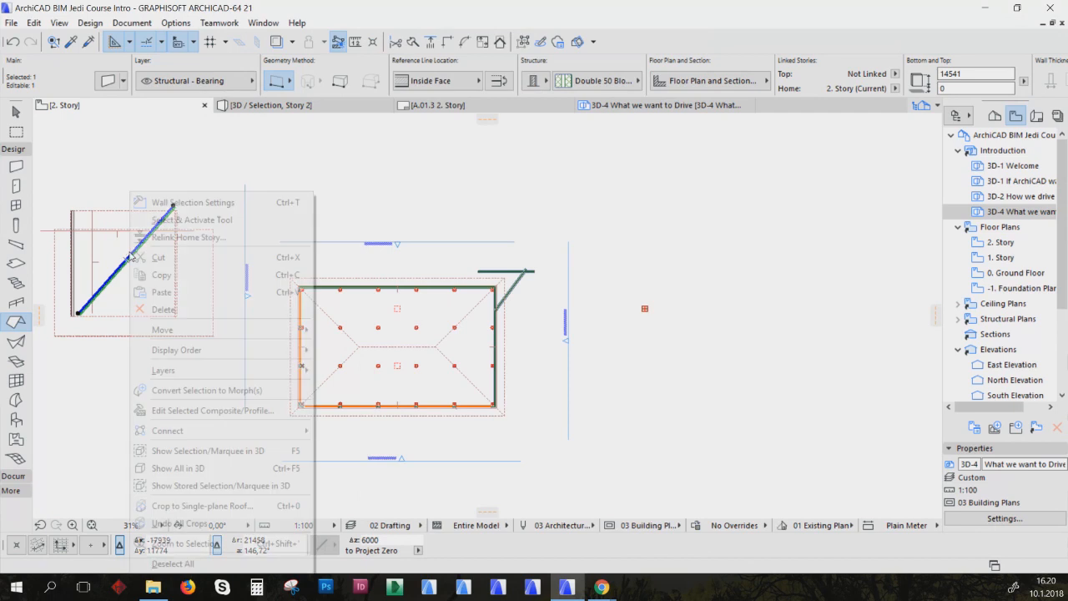
mouse_move(296, 430)
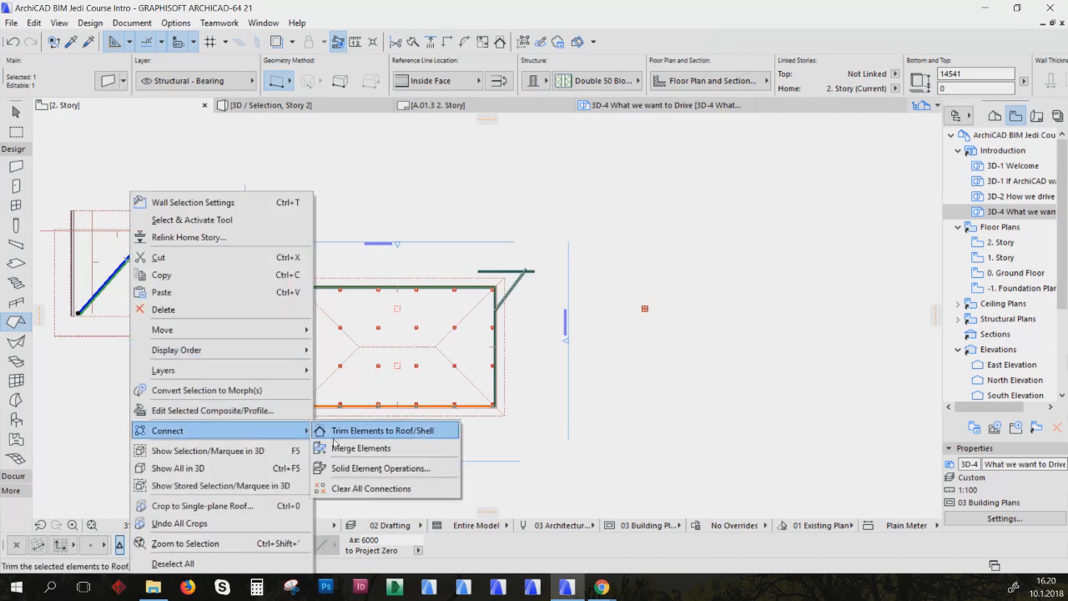
click(384, 487)
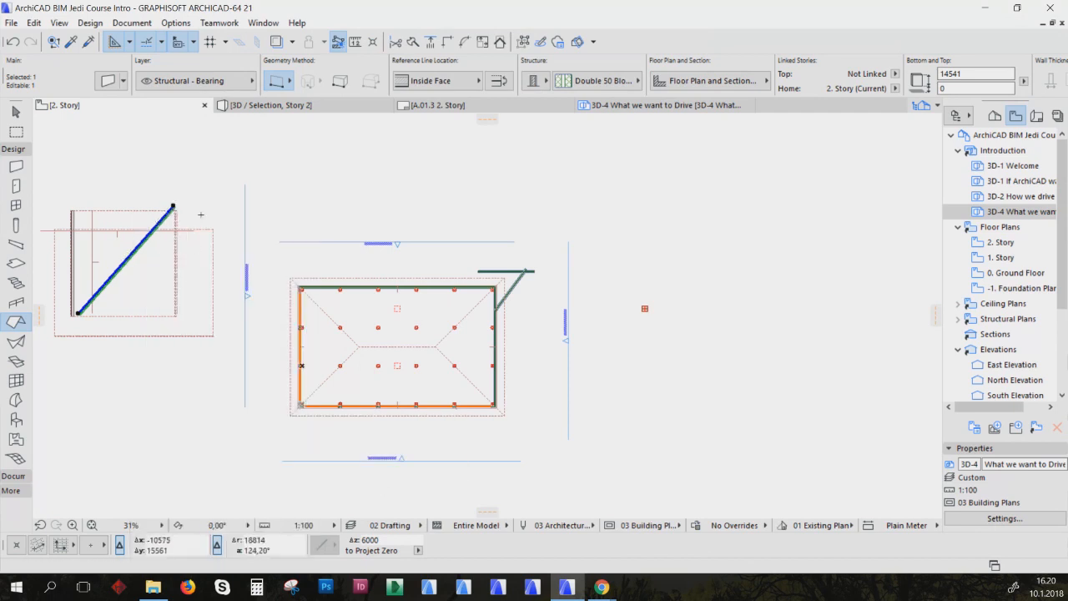
key(Escape)
Select both roofs and the diagonal wall, show only them in 3D, and view where the wall passes through the roofs
click(15, 111)
drag(80, 184, 208, 363)
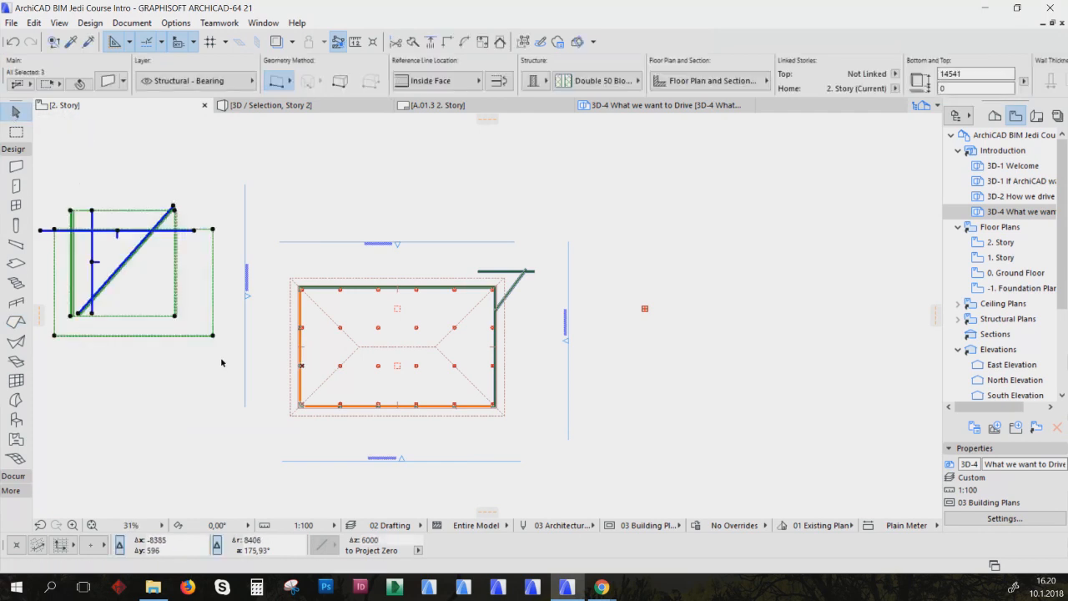
key(F5)
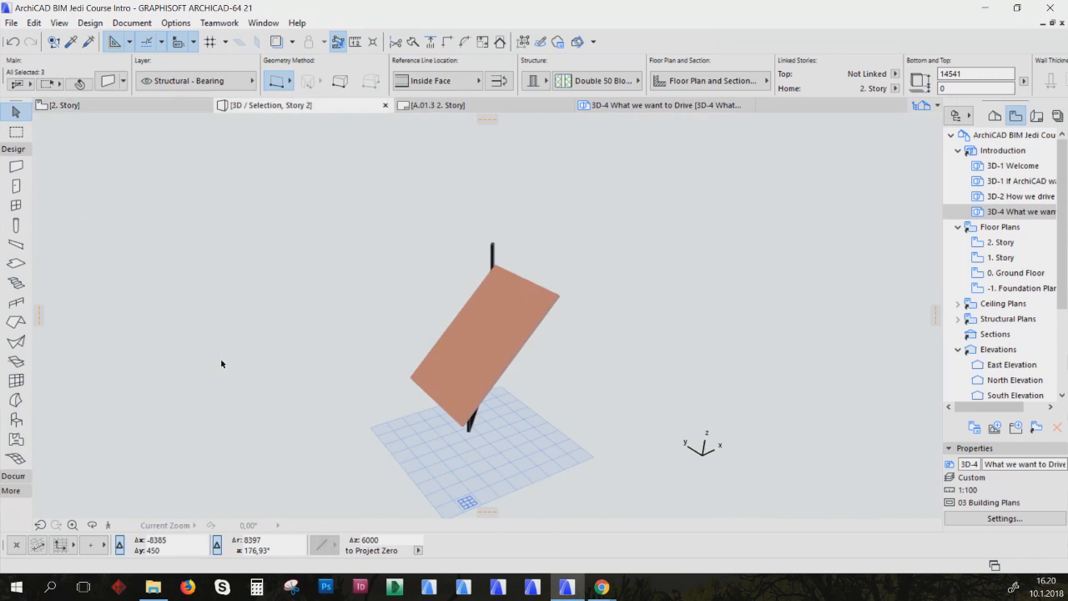
scroll(594, 438, down, 1)
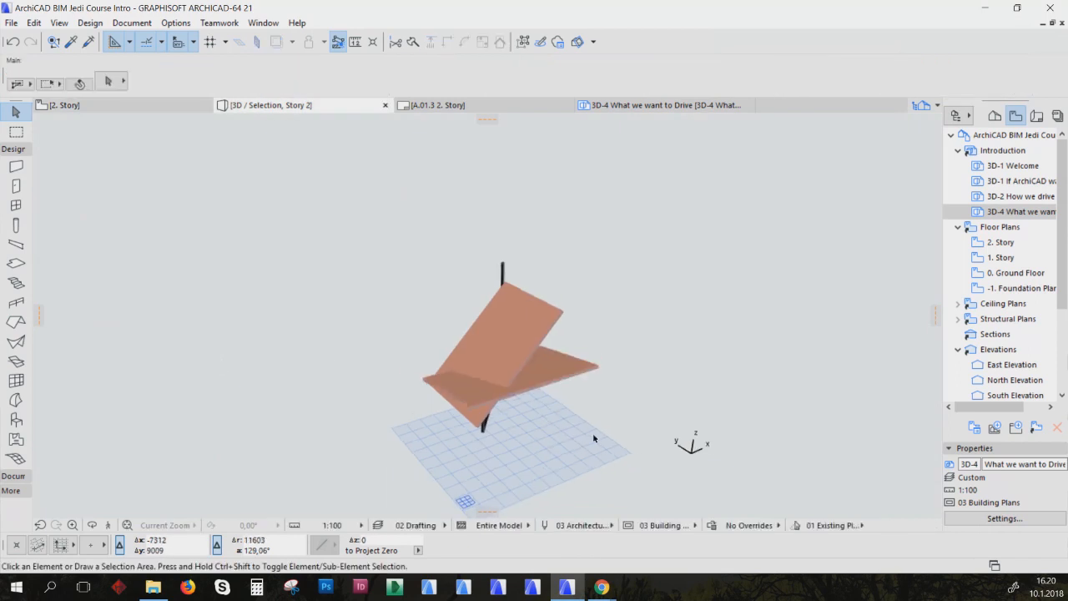
shift+middle_drag(593, 436, 495, 412)
shift+middle_drag(531, 346, 465, 361)
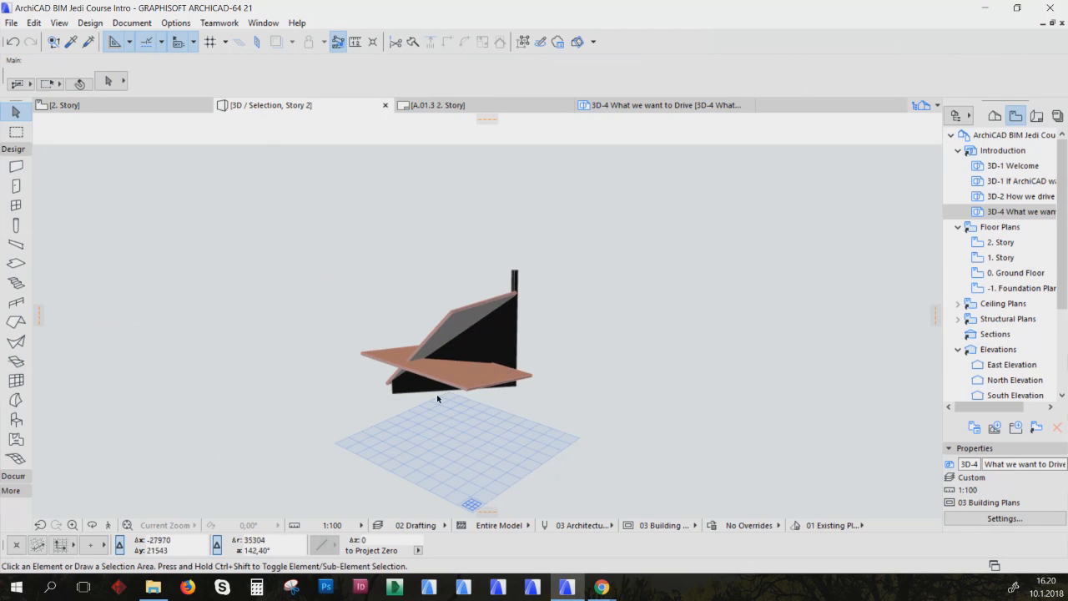
Offset the 10° roof's edge along its pivot line outward by about 12433 mm, past the diagonal wall's tall end
click(507, 367)
click(516, 372)
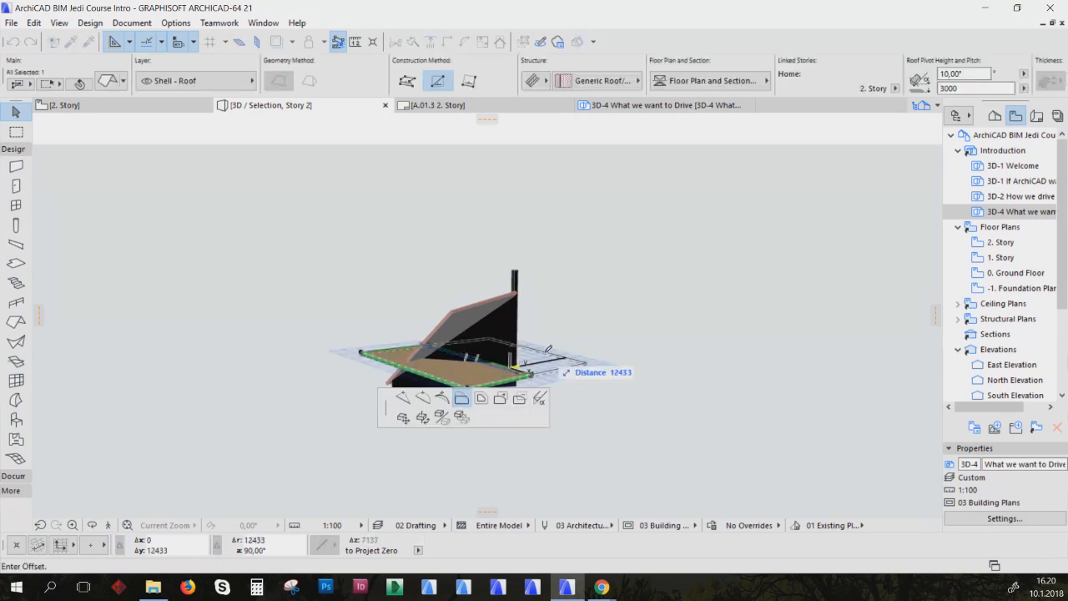
click(547, 353)
click(560, 328)
scroll(494, 359, up, 2)
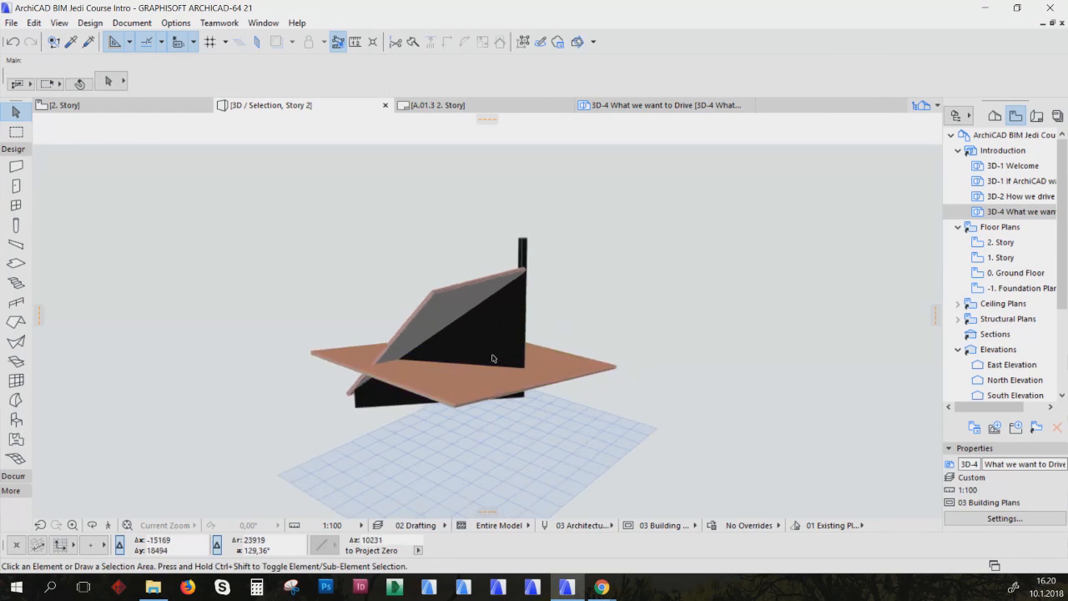
Crop the top of the diagonal wall to the 10° single-plane roof and inspect the result from below and above
click(524, 320)
shift+click(567, 377)
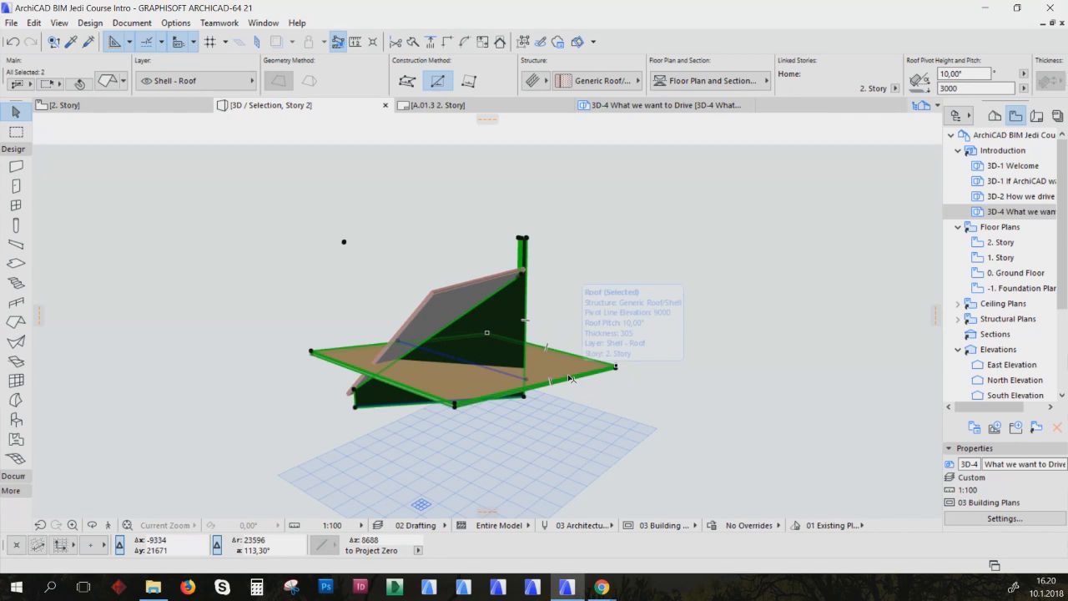
key(ctrl+0)
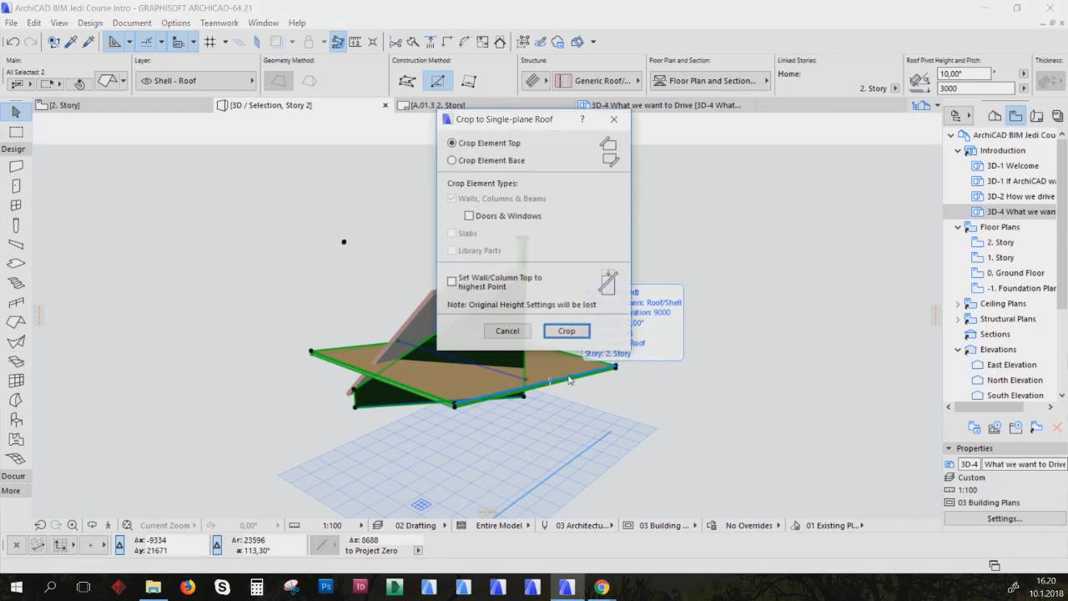
click(453, 161)
click(454, 143)
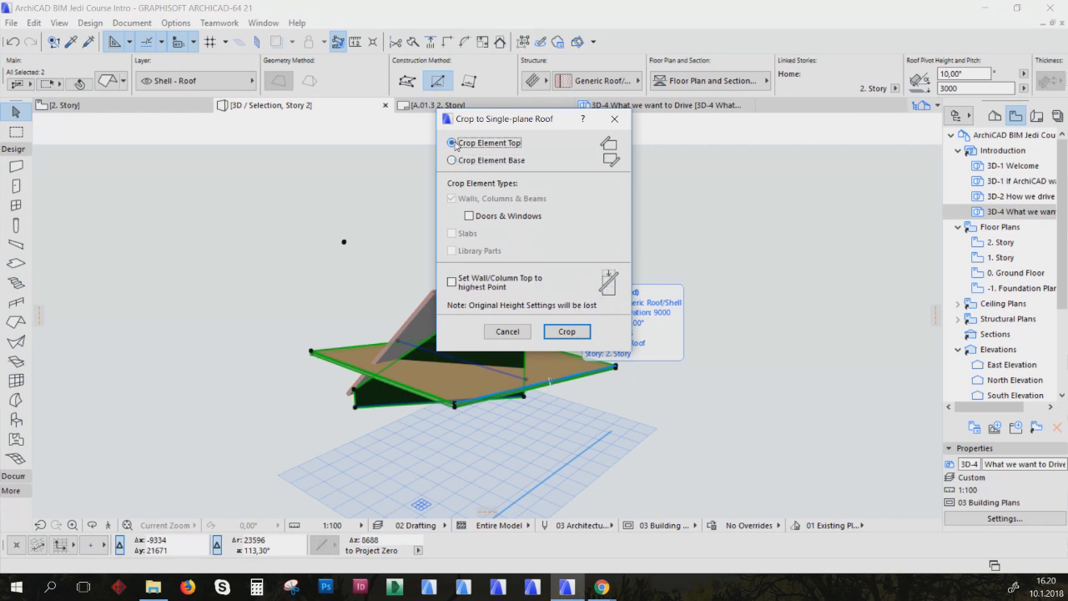
click(569, 331)
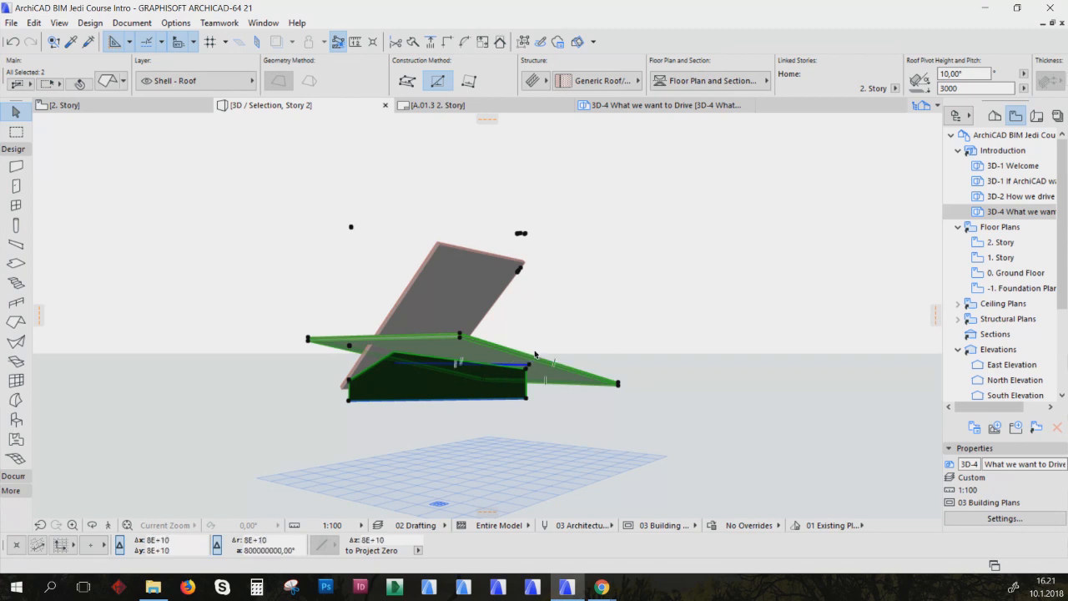
middle_drag(527, 368, 538, 393)
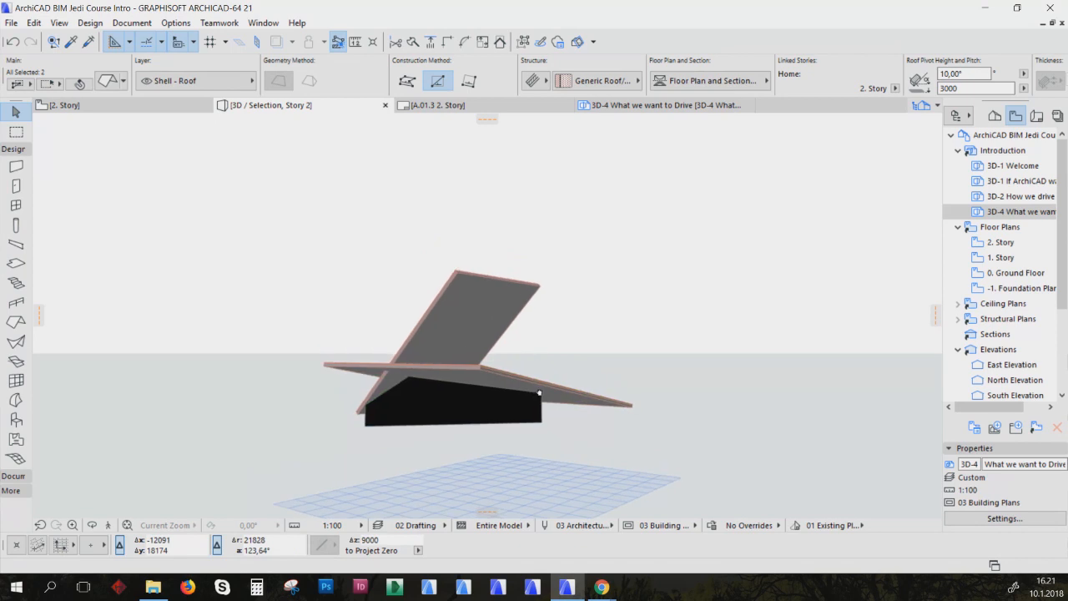
shift+middle_drag(539, 392, 559, 434)
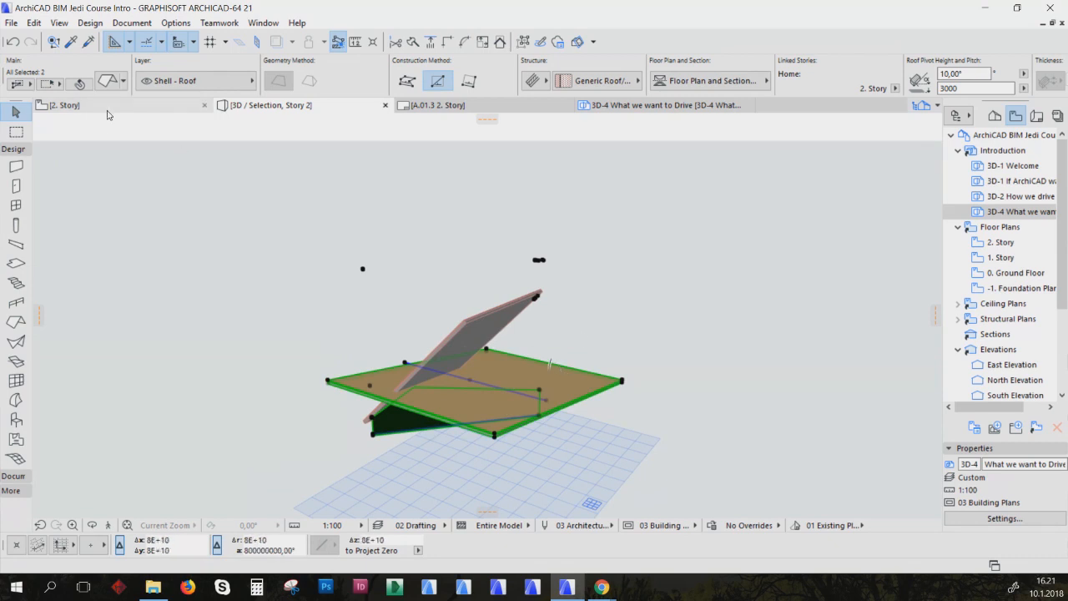
Compare the 2. Story floor plan, the 3D selection and the A.01.3 layout, ending on the floor plan
click(66, 106)
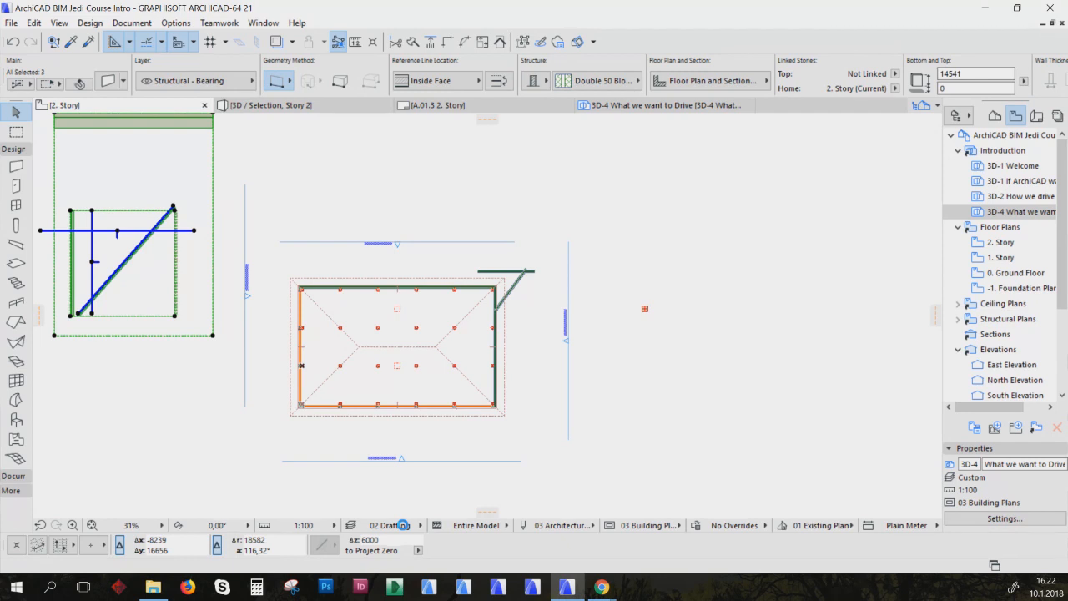
click(350, 440)
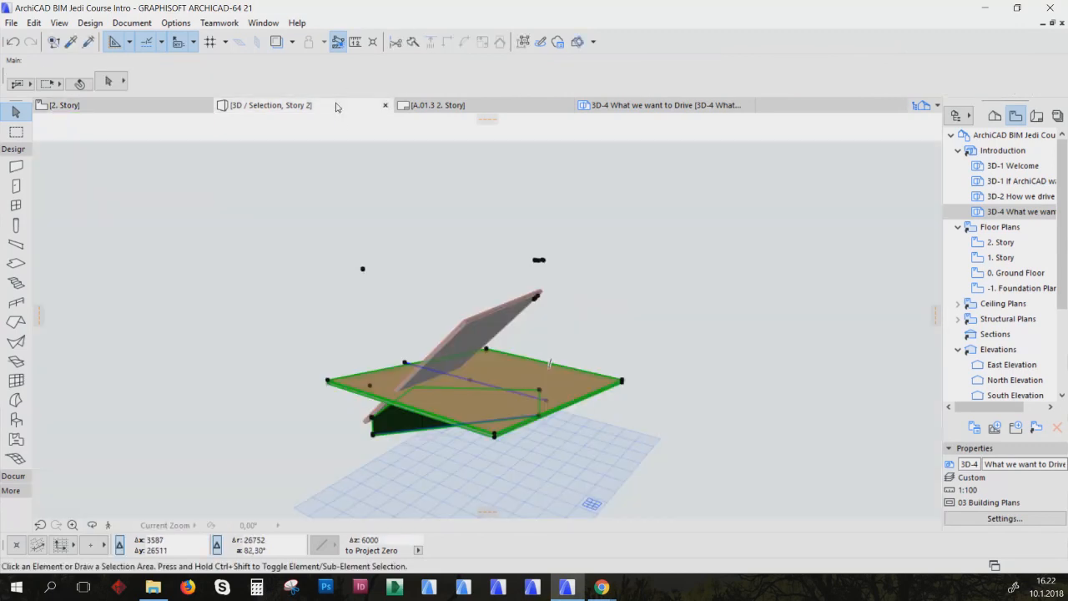
click(336, 105)
click(455, 107)
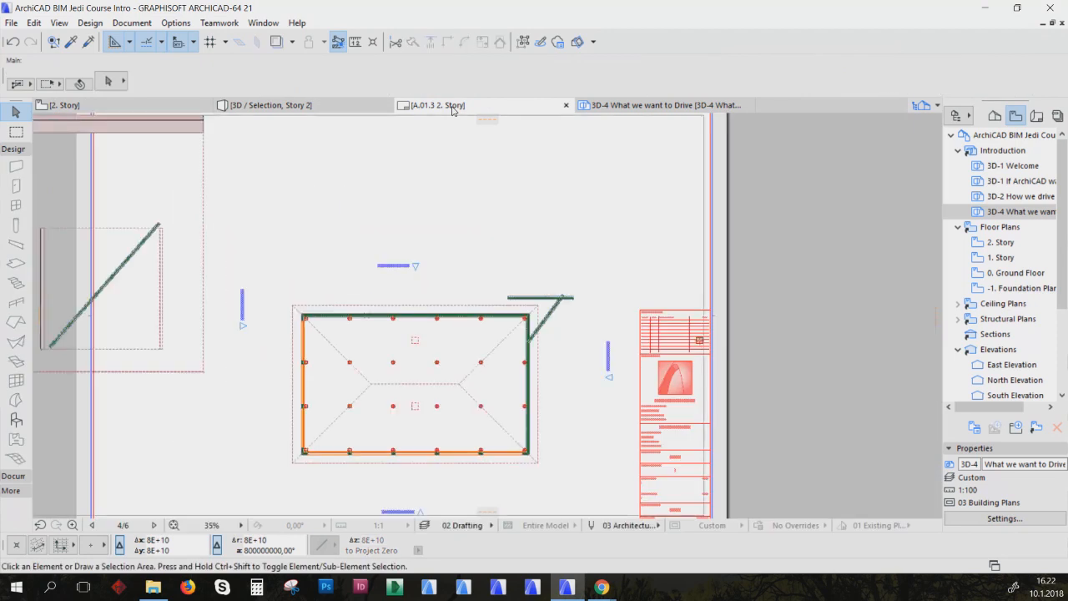
key(F2)
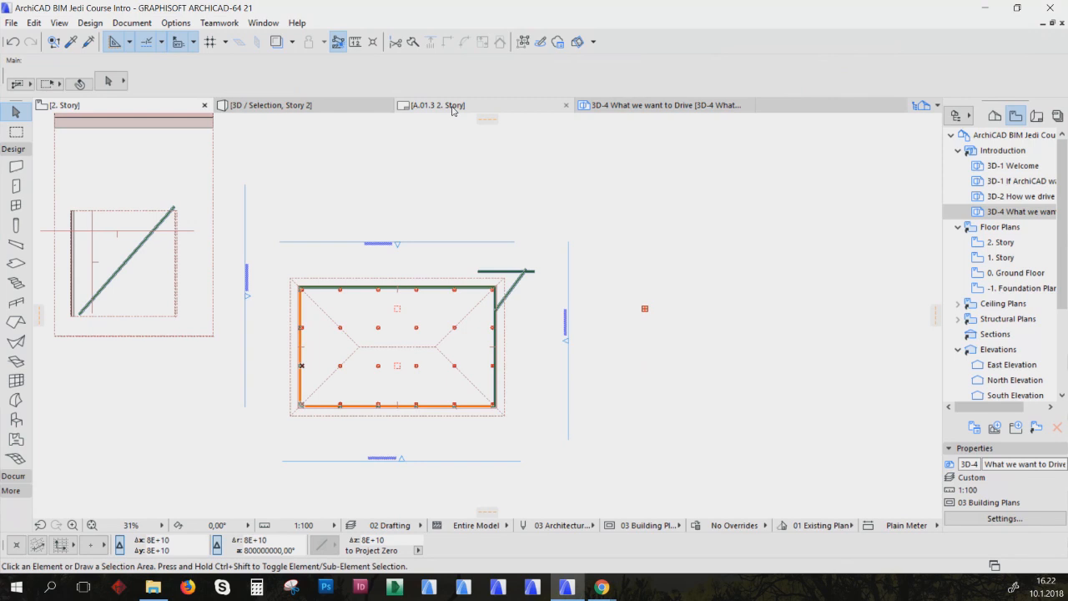
click(451, 106)
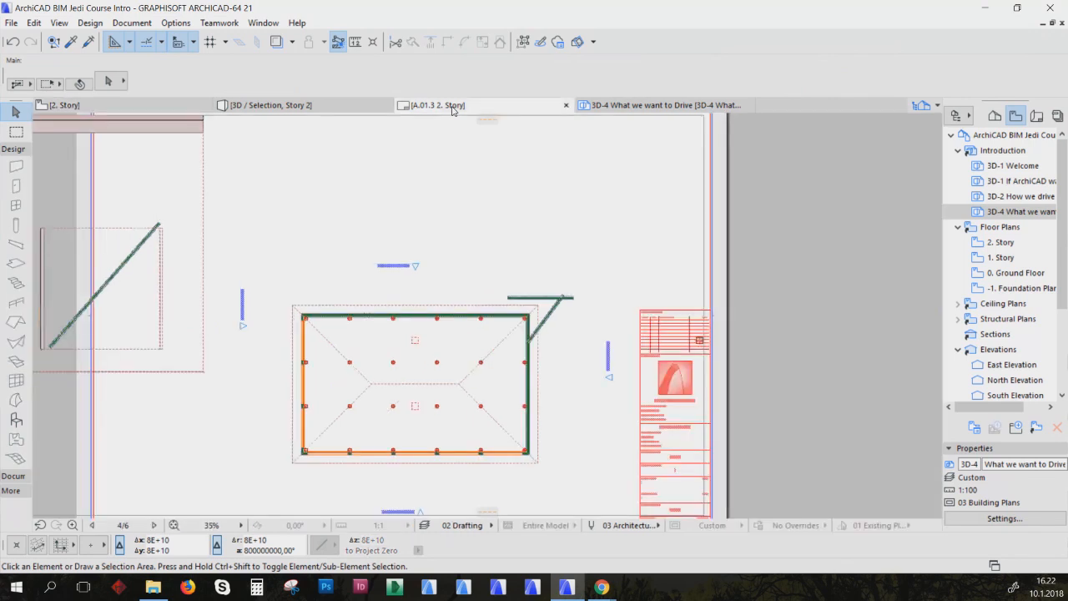
click(190, 109)
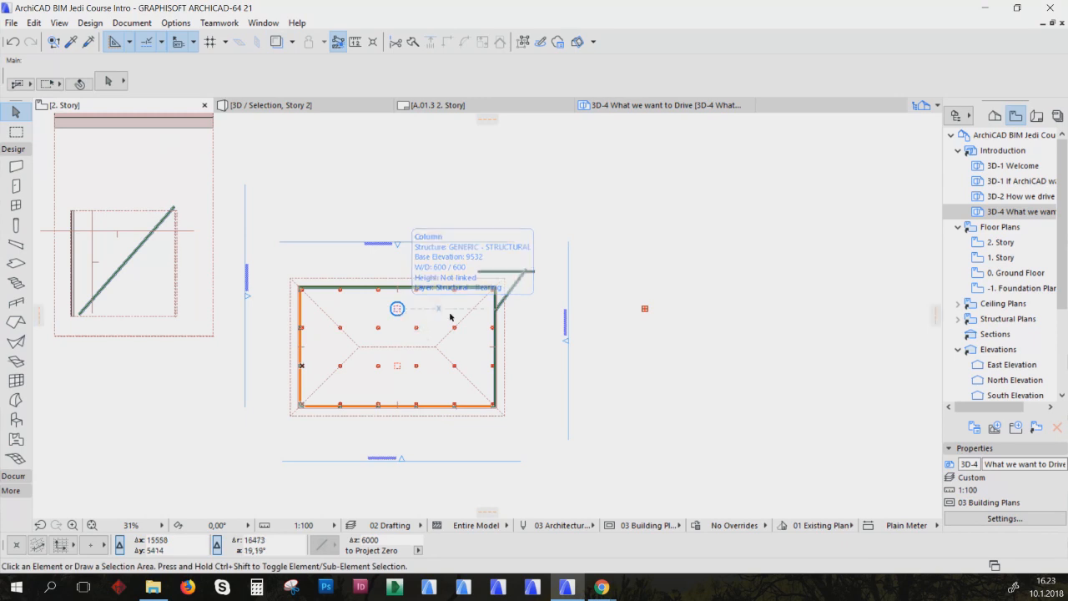
Assign a different composite with a red-hatched outer skin to the freestanding horizontal wall beyond the building's north-east corner
scroll(443, 294, up, 4)
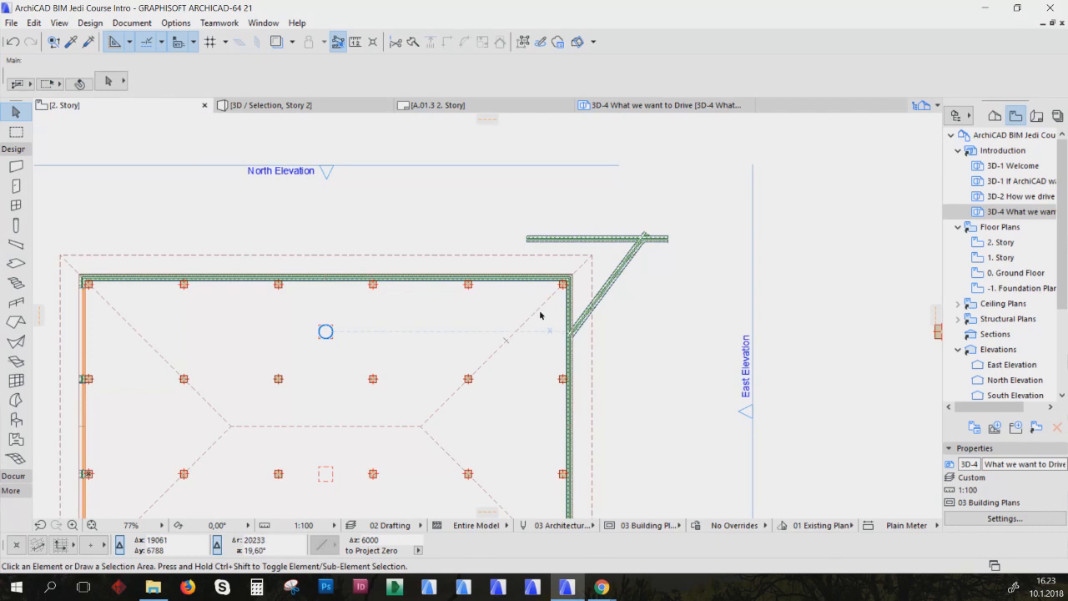
alt+click(611, 235)
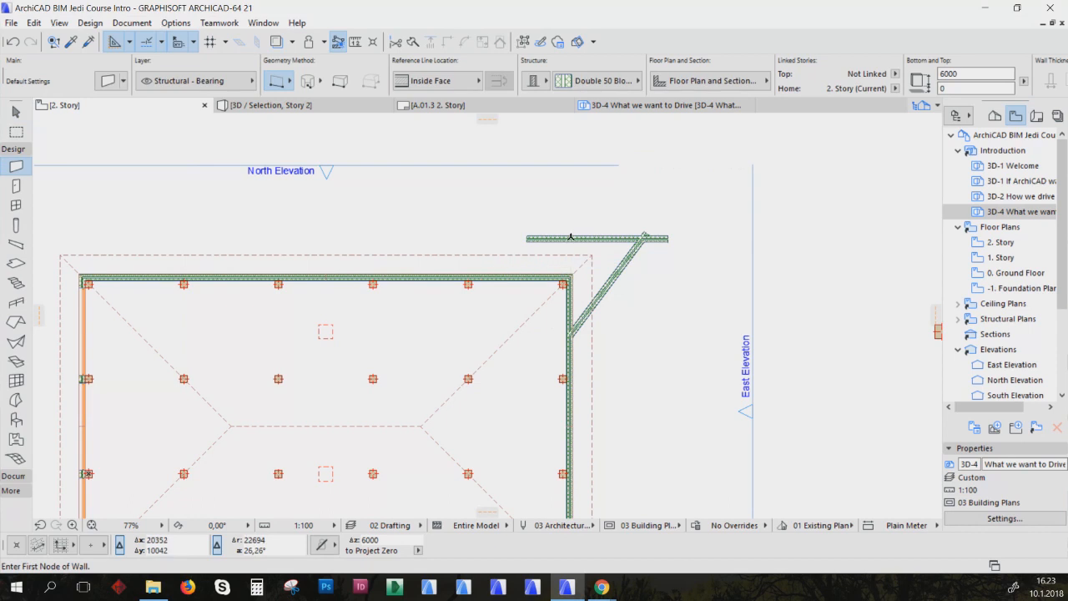
shift+click(574, 240)
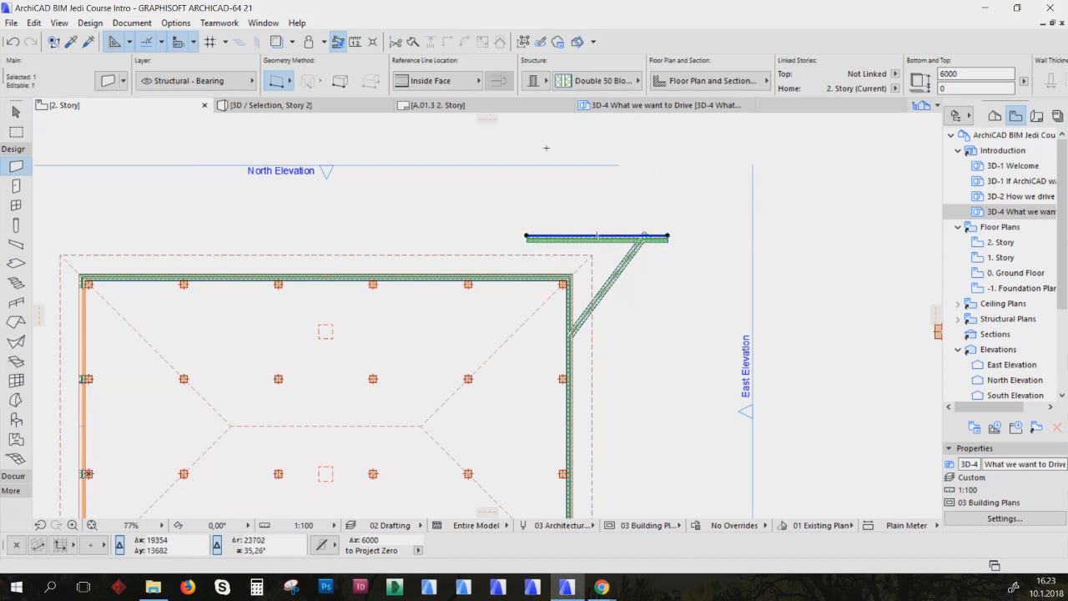
click(600, 81)
click(672, 154)
key(Escape)
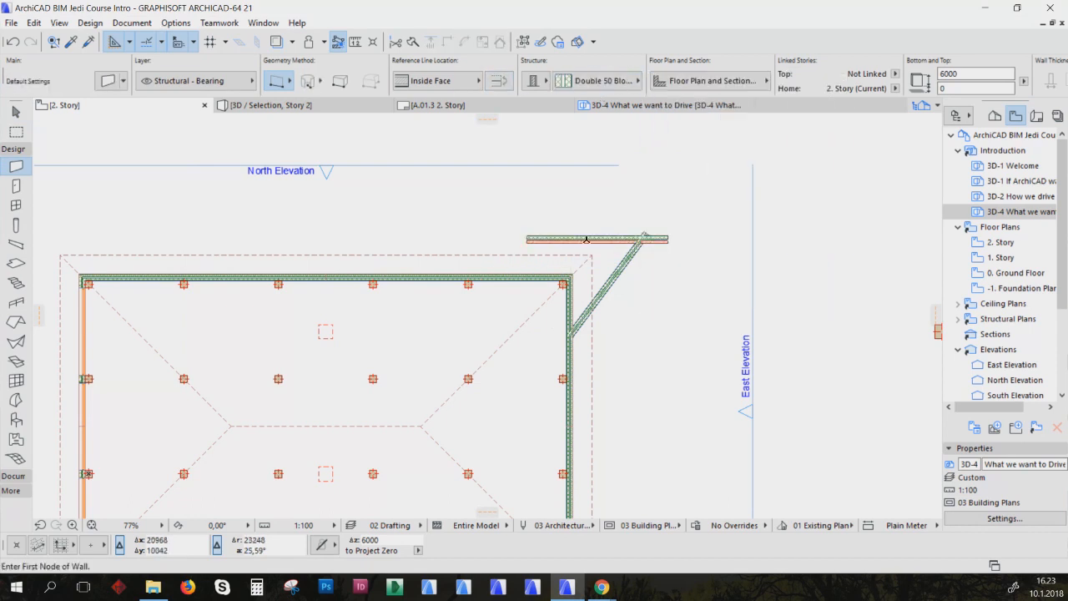
scroll(589, 242, up, 4)
scroll(589, 242, up, 1)
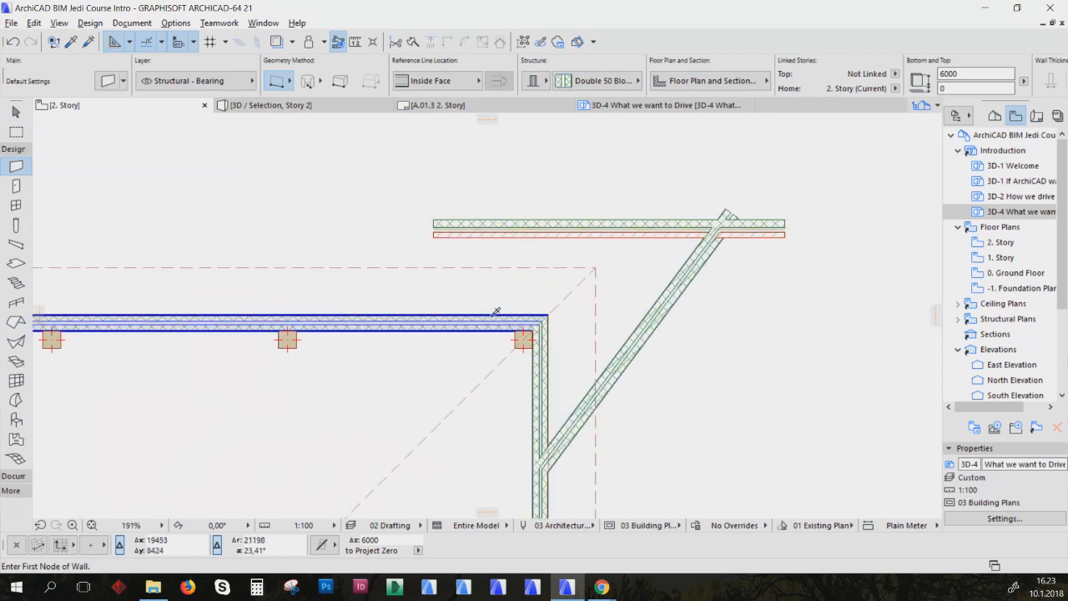
Transfer the building wall's Double 50 Block composite settings to the freestanding horizontal wall beyond the north-east corner
mouse_move(538, 216)
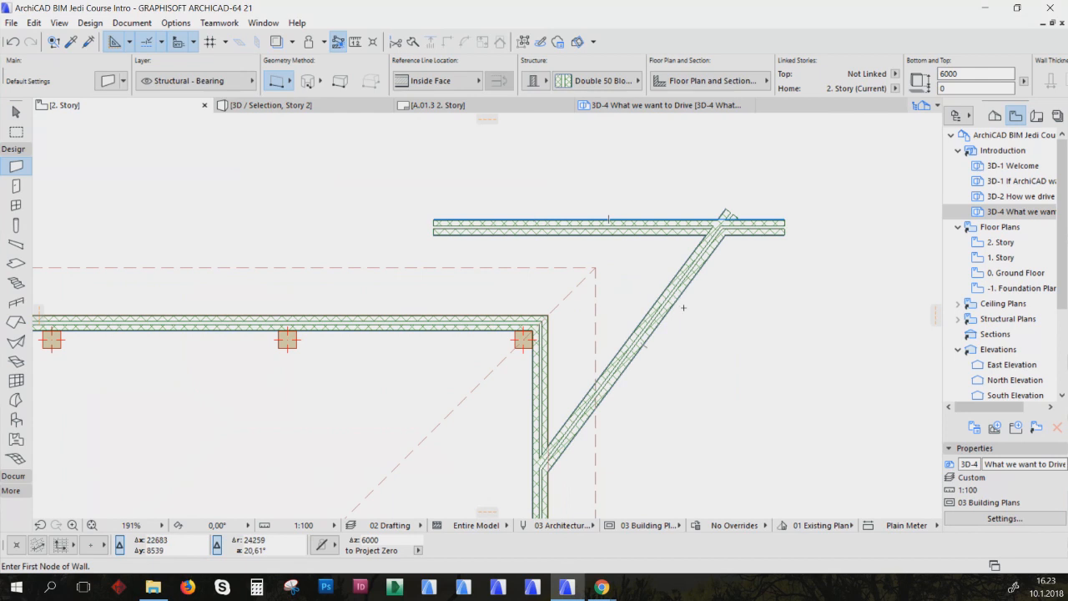
scroll(694, 329, down, 2)
scroll(694, 329, down, 3)
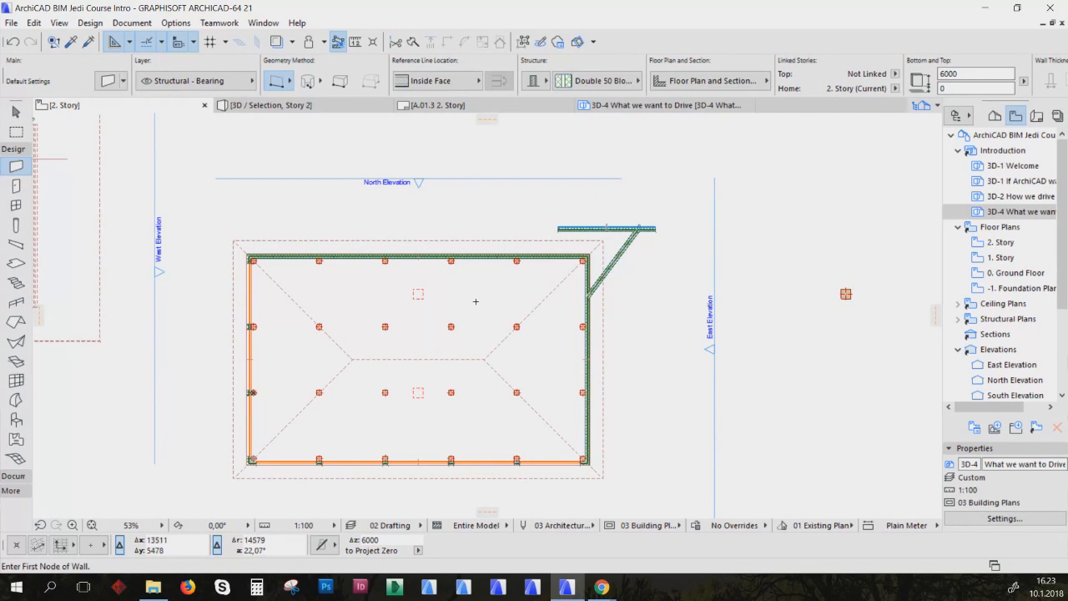
Draw a rectangular 100 mm concrete slab in the empty area north of the building on the 2. Story plan
scroll(475, 301, down, 2)
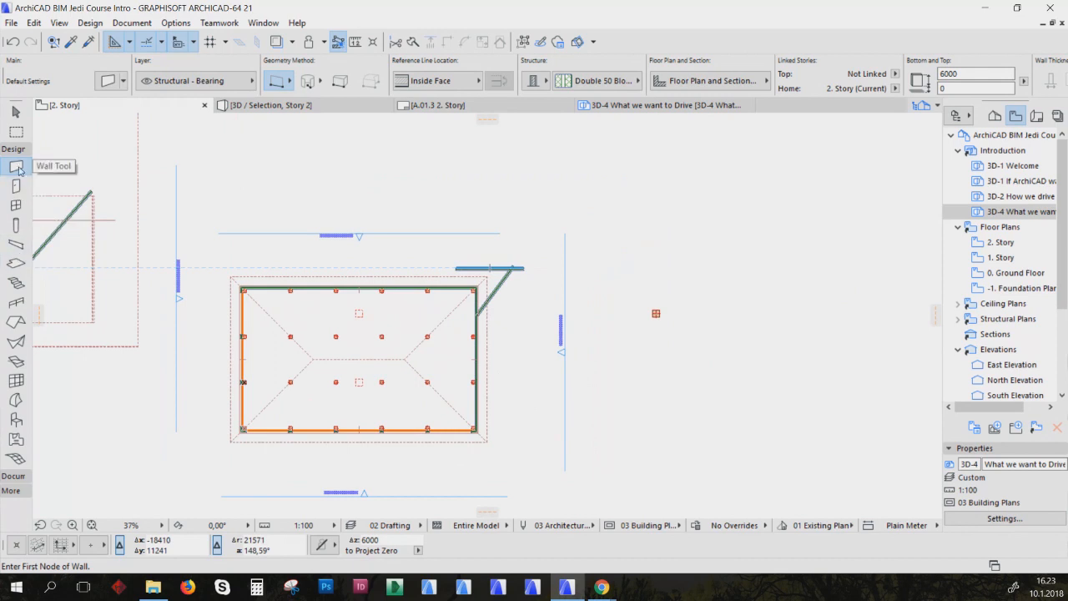
scroll(375, 375, down, 3)
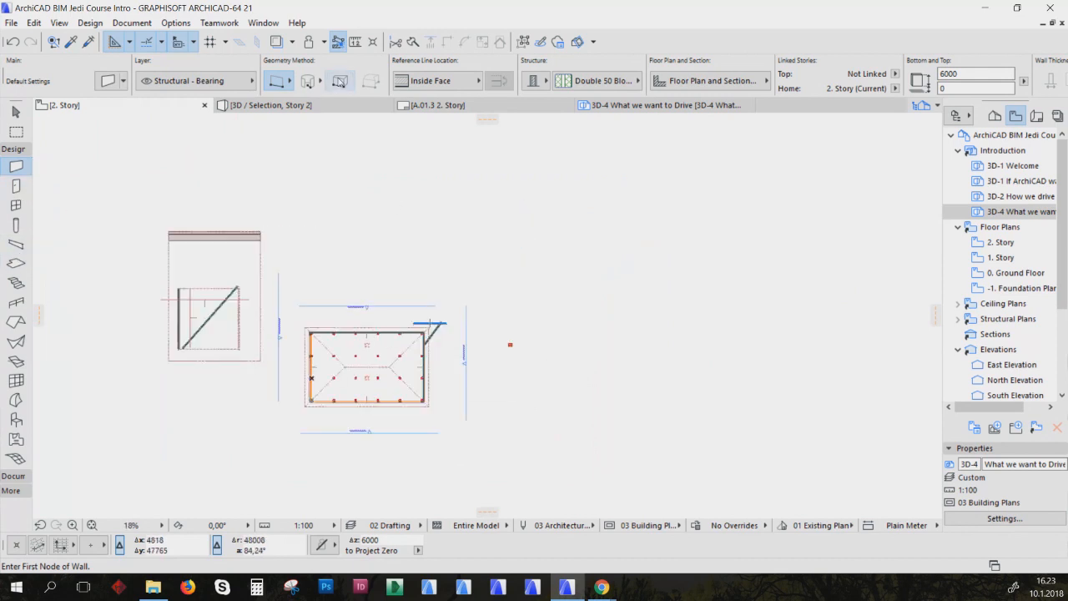
click(340, 81)
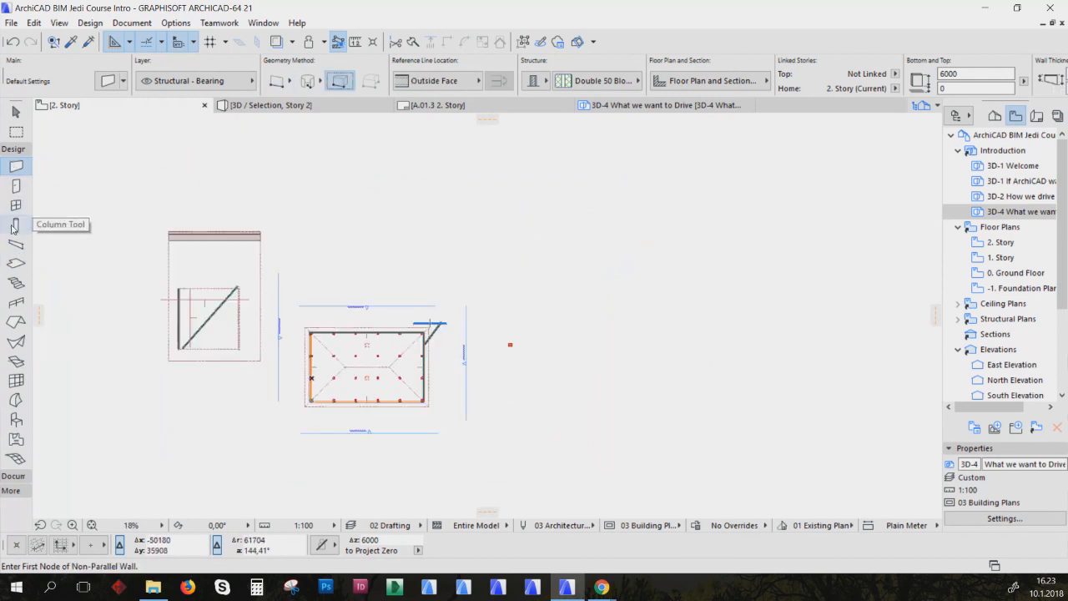
click(15, 263)
click(388, 181)
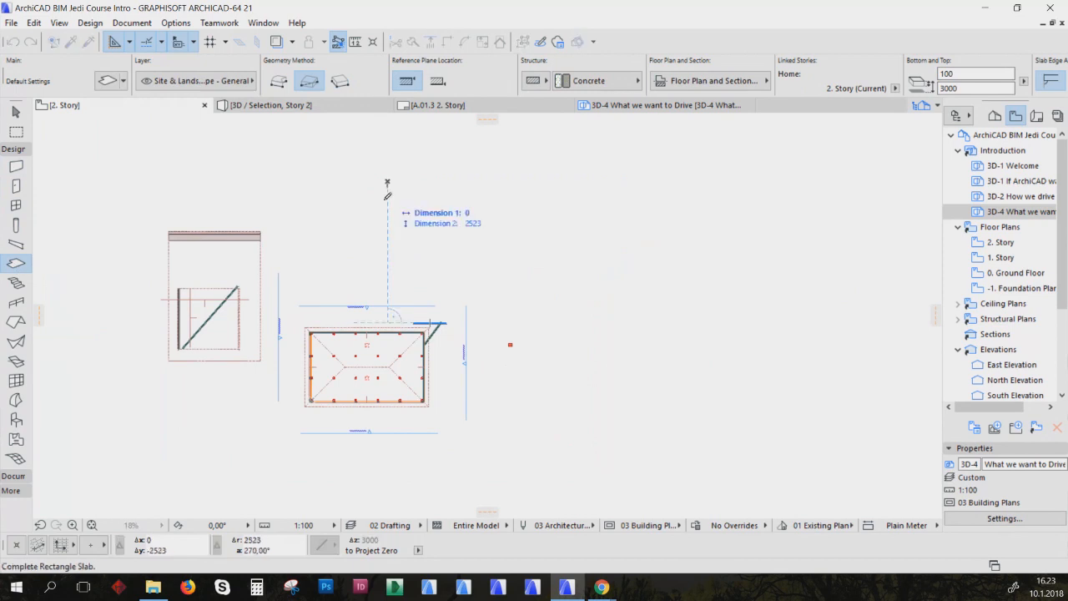
click(519, 240)
Trace the new slab's outline with 6000 mm high Double 50 Block walls using the Magic Wand, with the reference line on the outside face
click(12, 169)
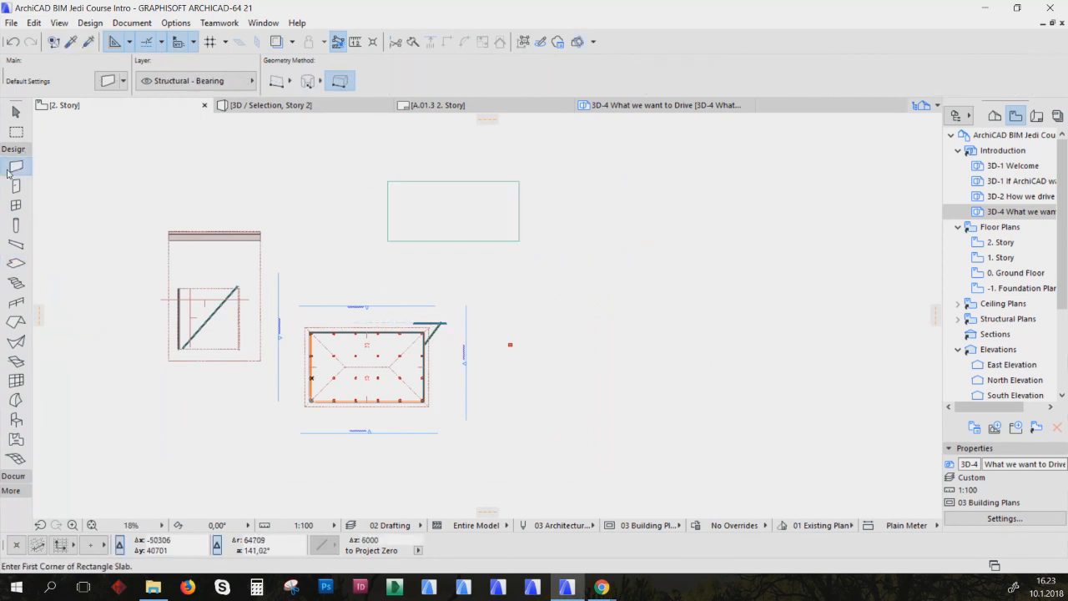
scroll(478, 214, down, 1)
scroll(457, 239, up, 4)
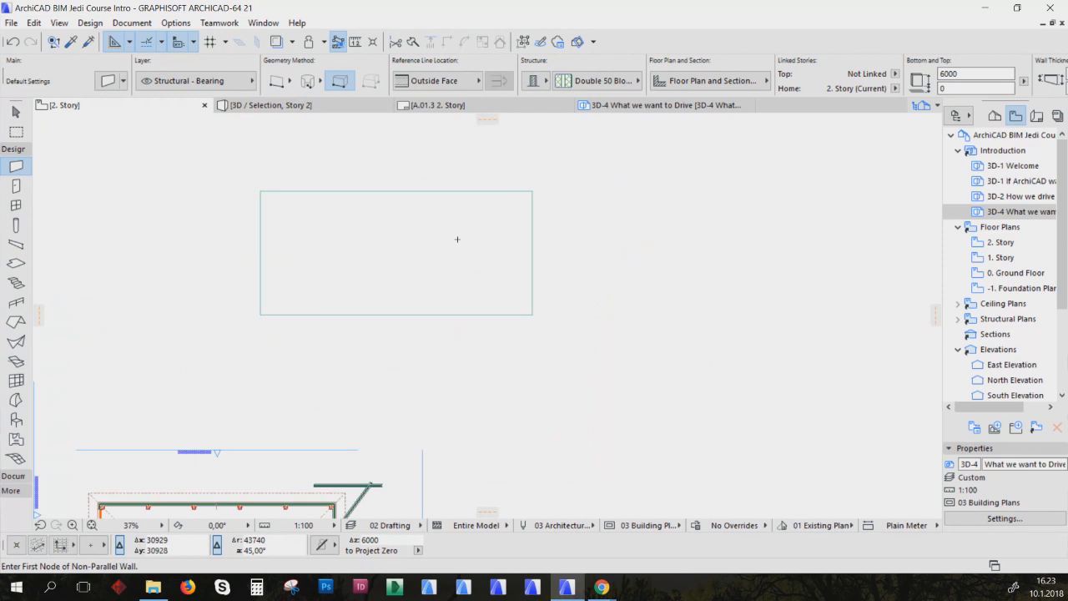
key(space)
click(383, 240)
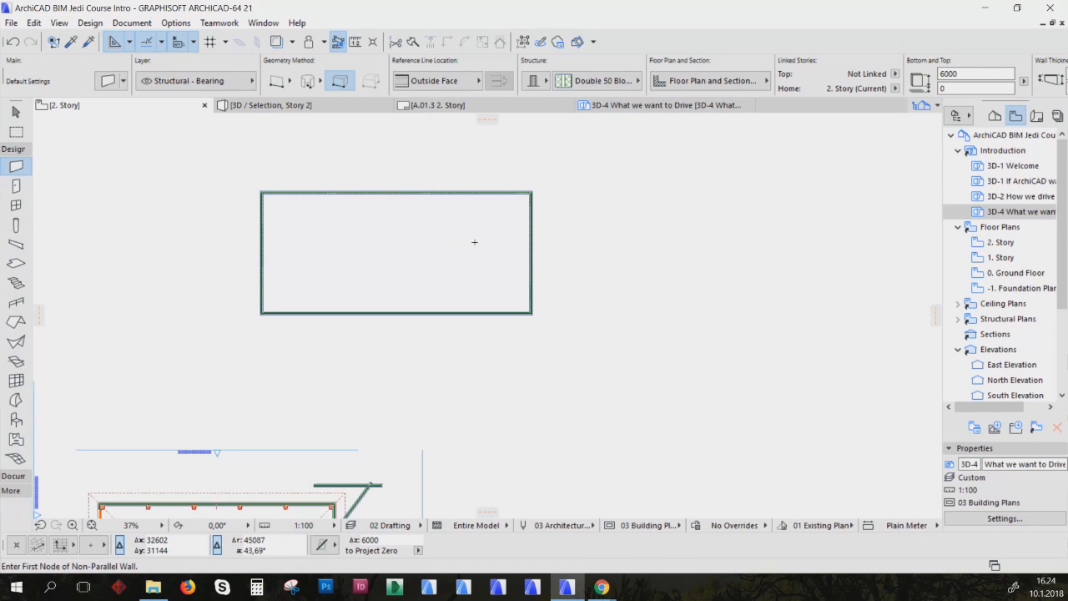
Look at the keyboard shortcut settings of the Work Environment and close them without changes
click(175, 22)
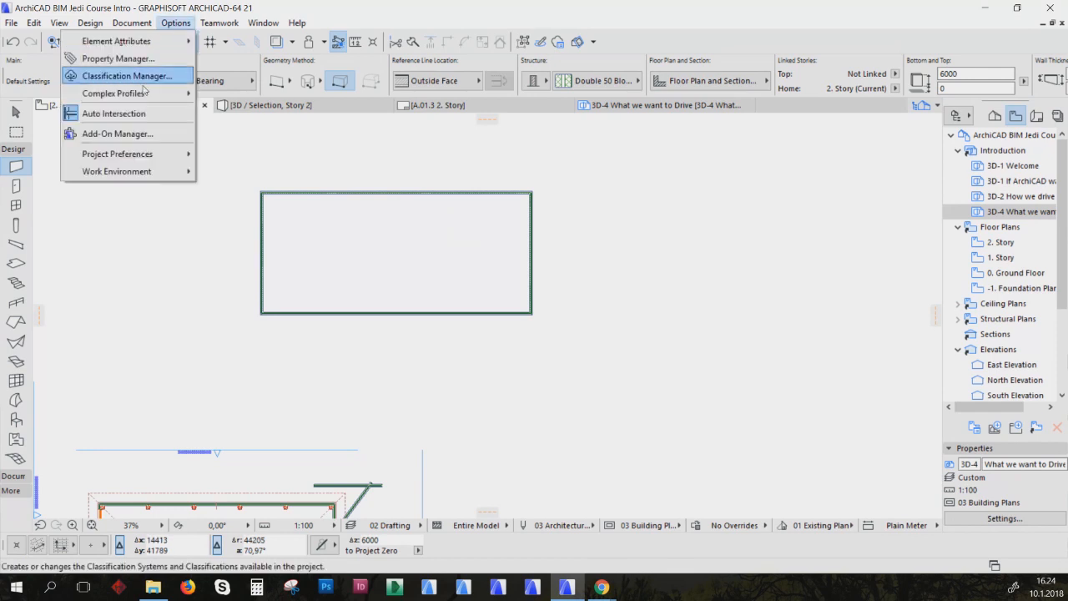
mouse_move(140, 171)
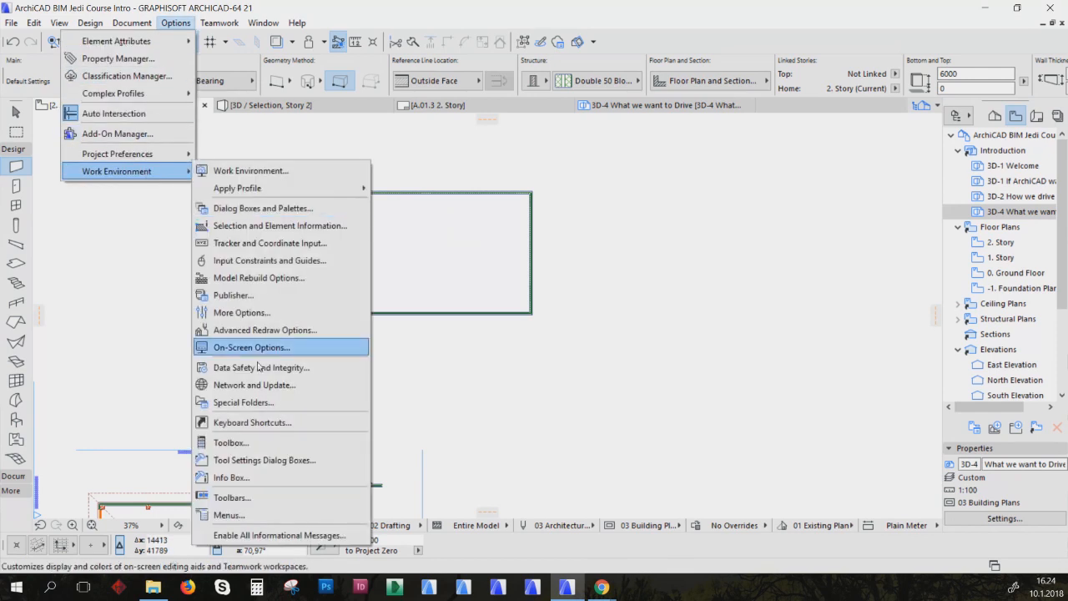
click(288, 423)
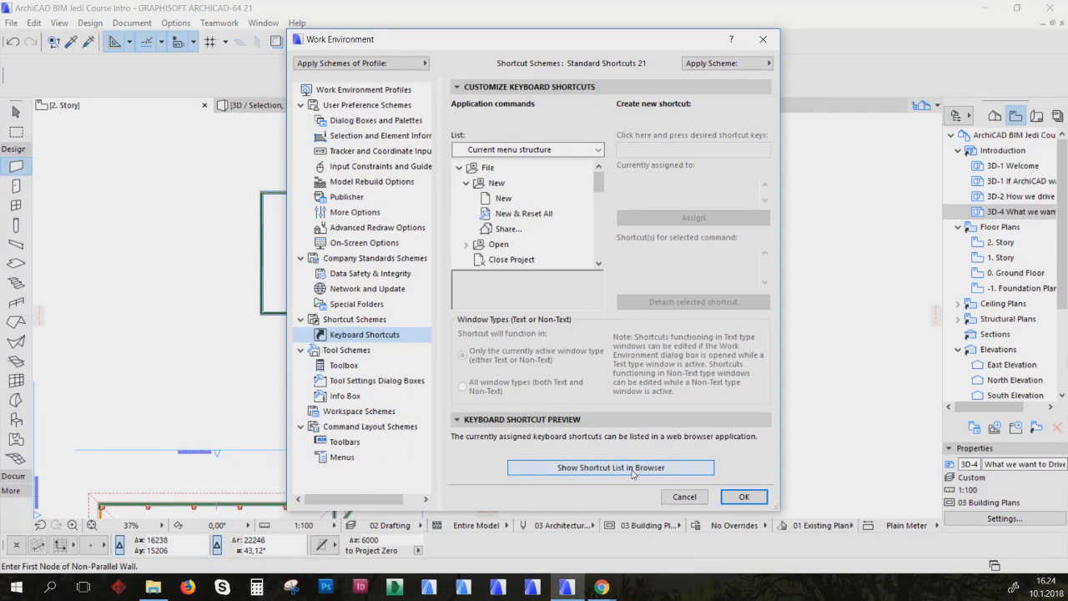
click(697, 499)
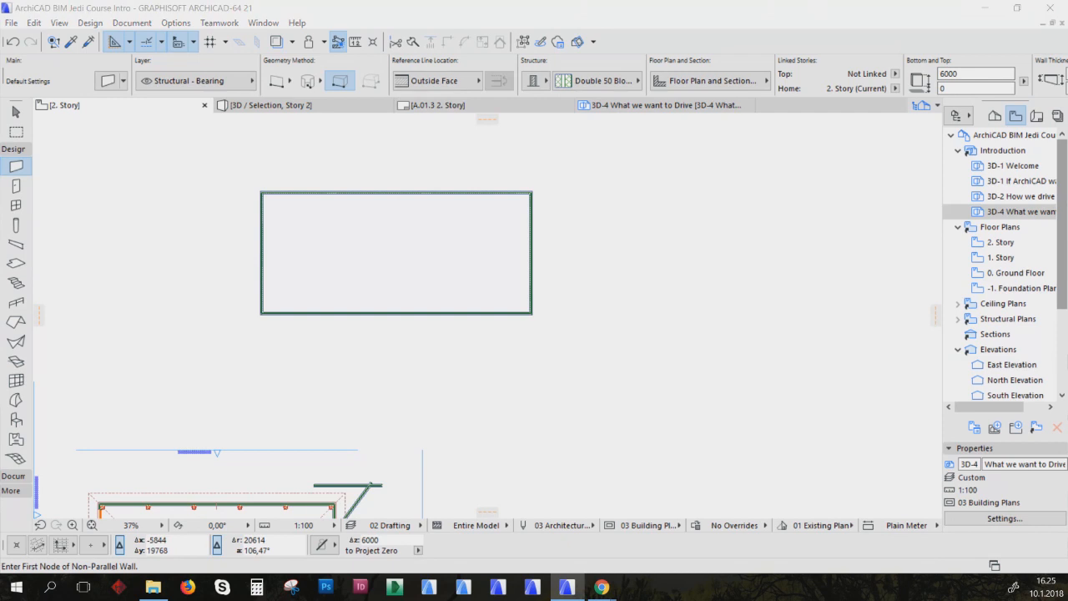
Switch to the AnyMeeting page in Chrome, start ending the meeting and enter the AW2 ARKKITEHDIT YouTube page's address as the guests' redirect URL
key(alt+Tab)
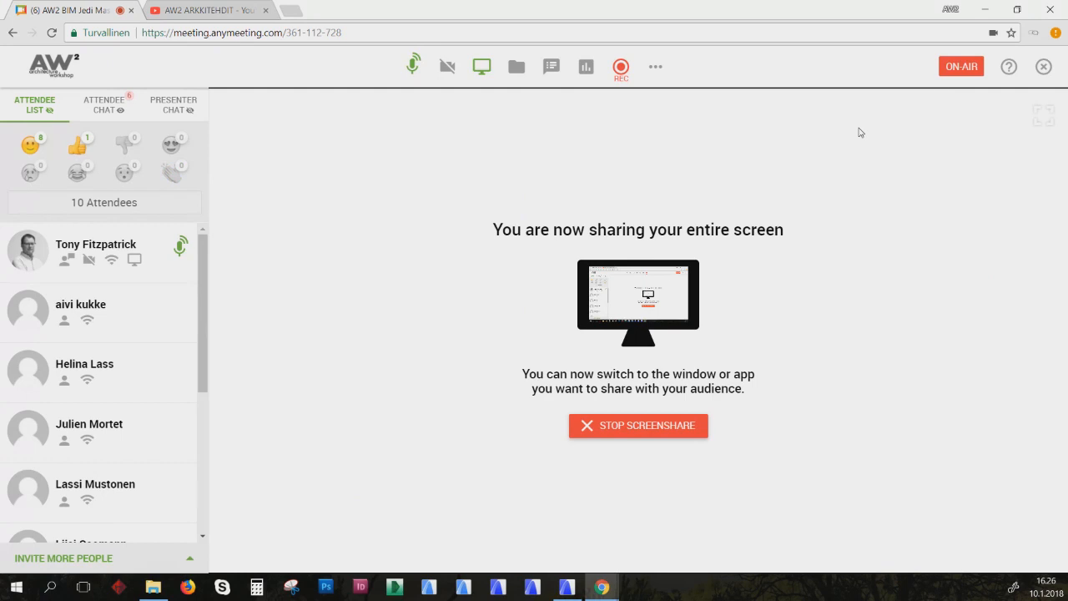
click(1045, 68)
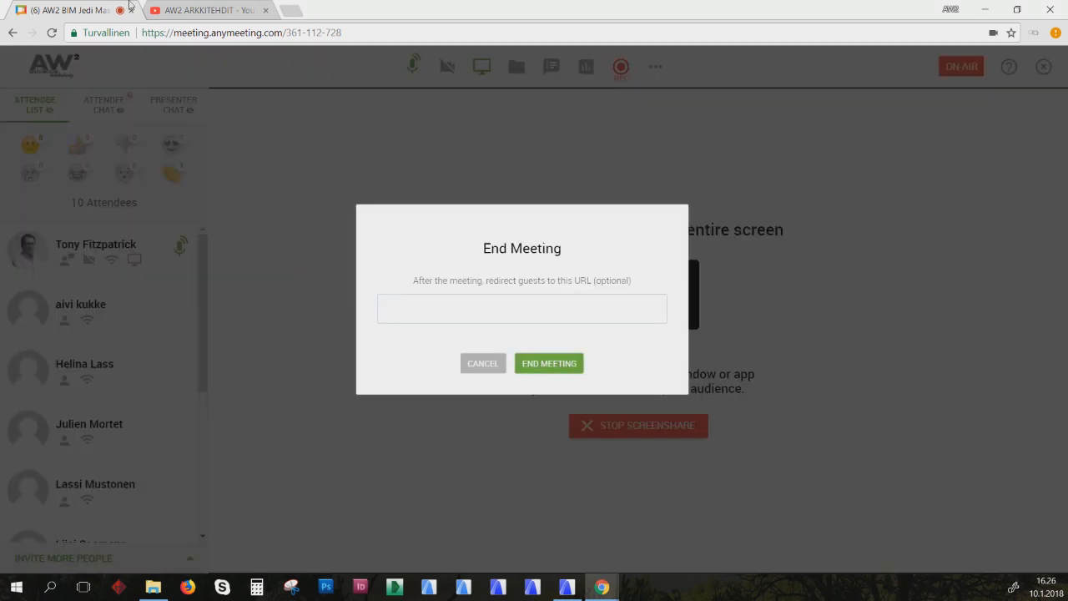
click(194, 7)
drag(434, 32, 183, 39)
right_click(183, 38)
click(206, 81)
key(ctrl+Tab)
right_click(443, 308)
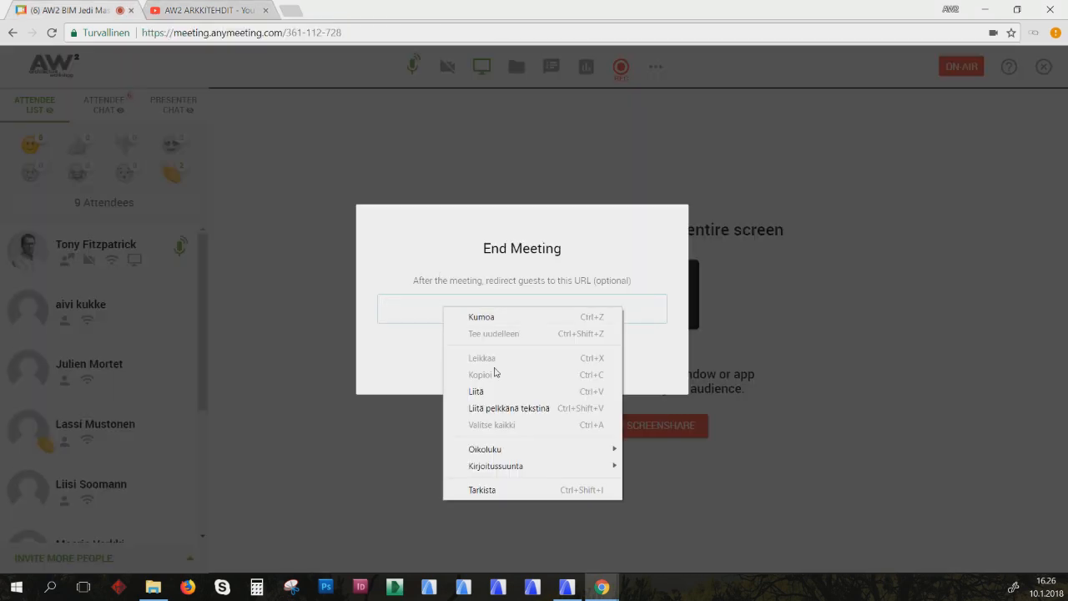